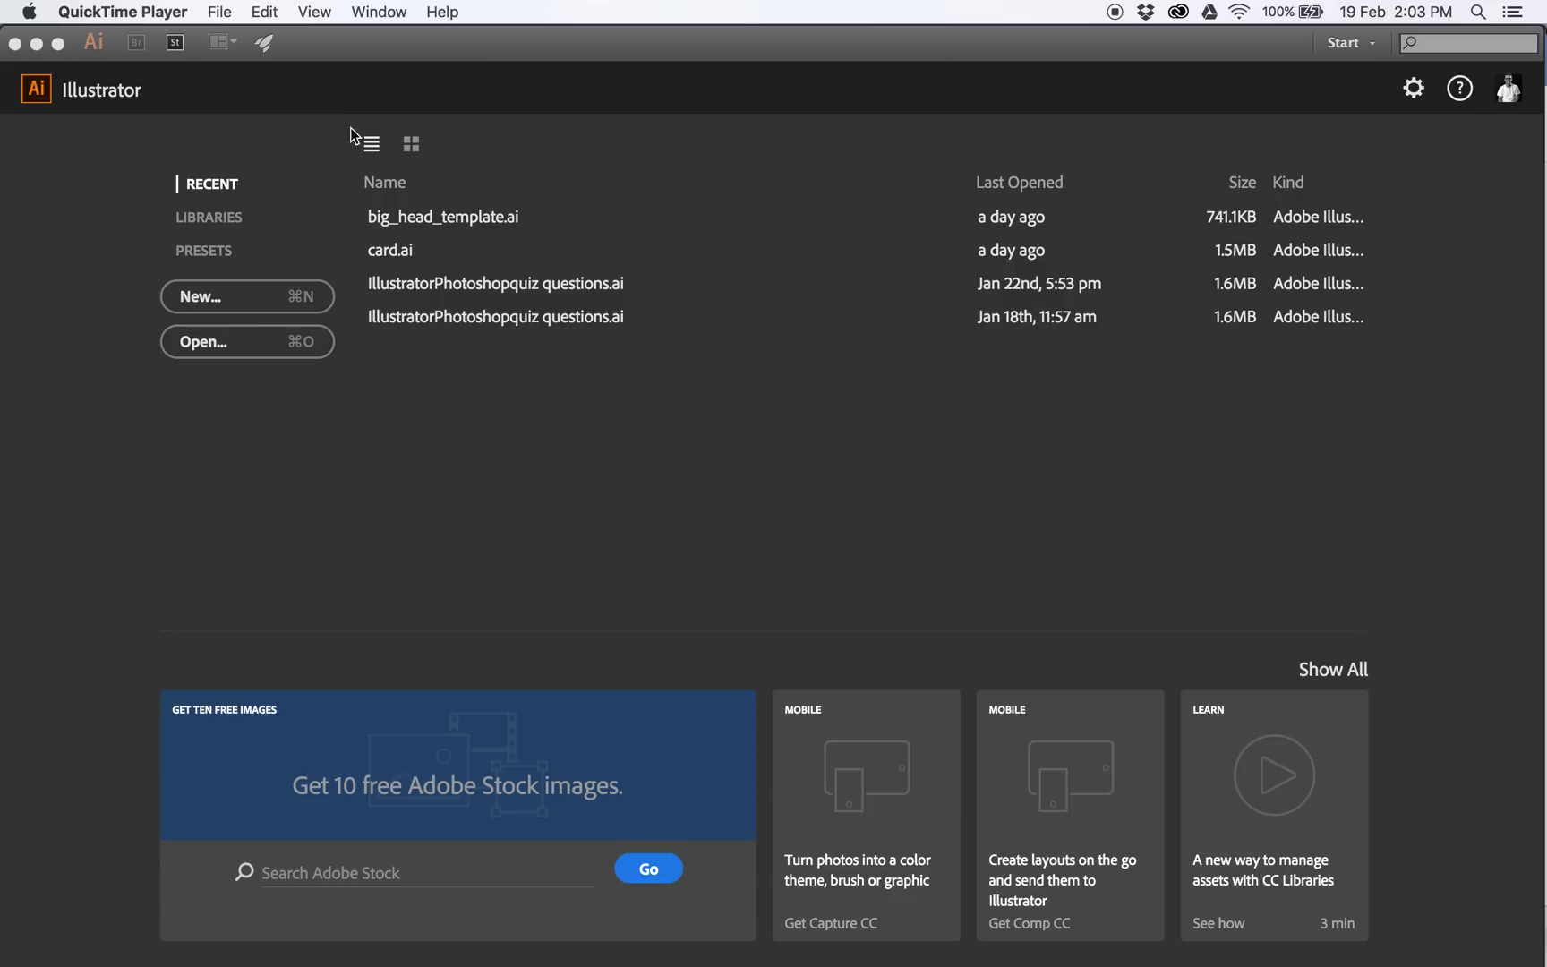
Create a new landscape A4 document, 297 × 210 mm, with one artboard and millimeters as units
click(194, 194)
click(190, 12)
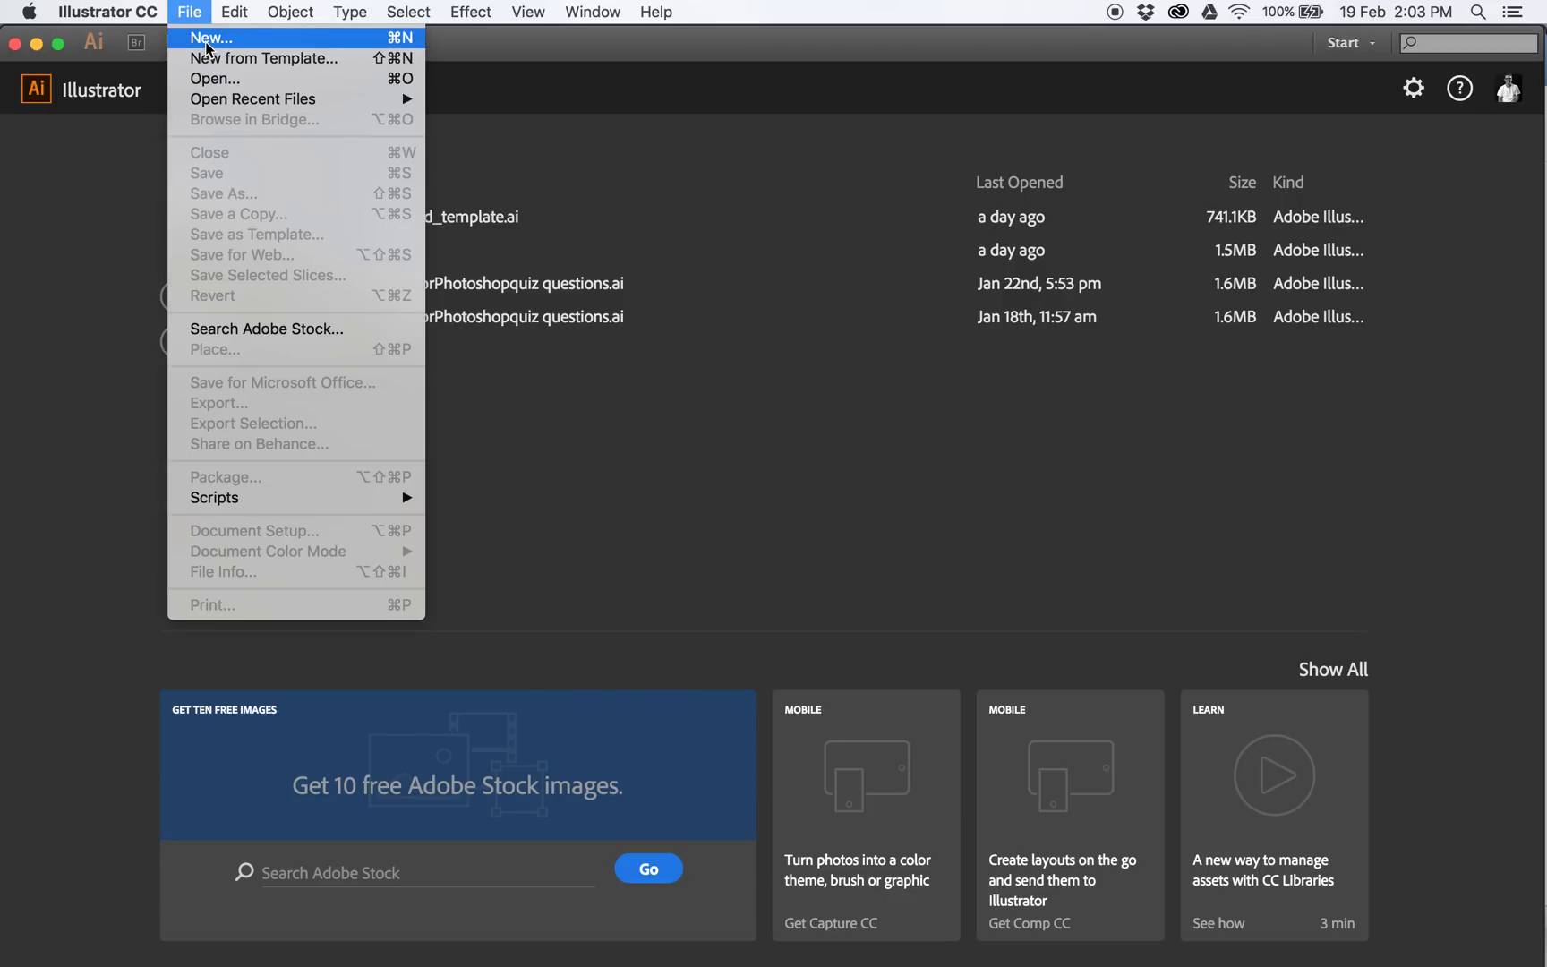
click(206, 39)
click(1030, 431)
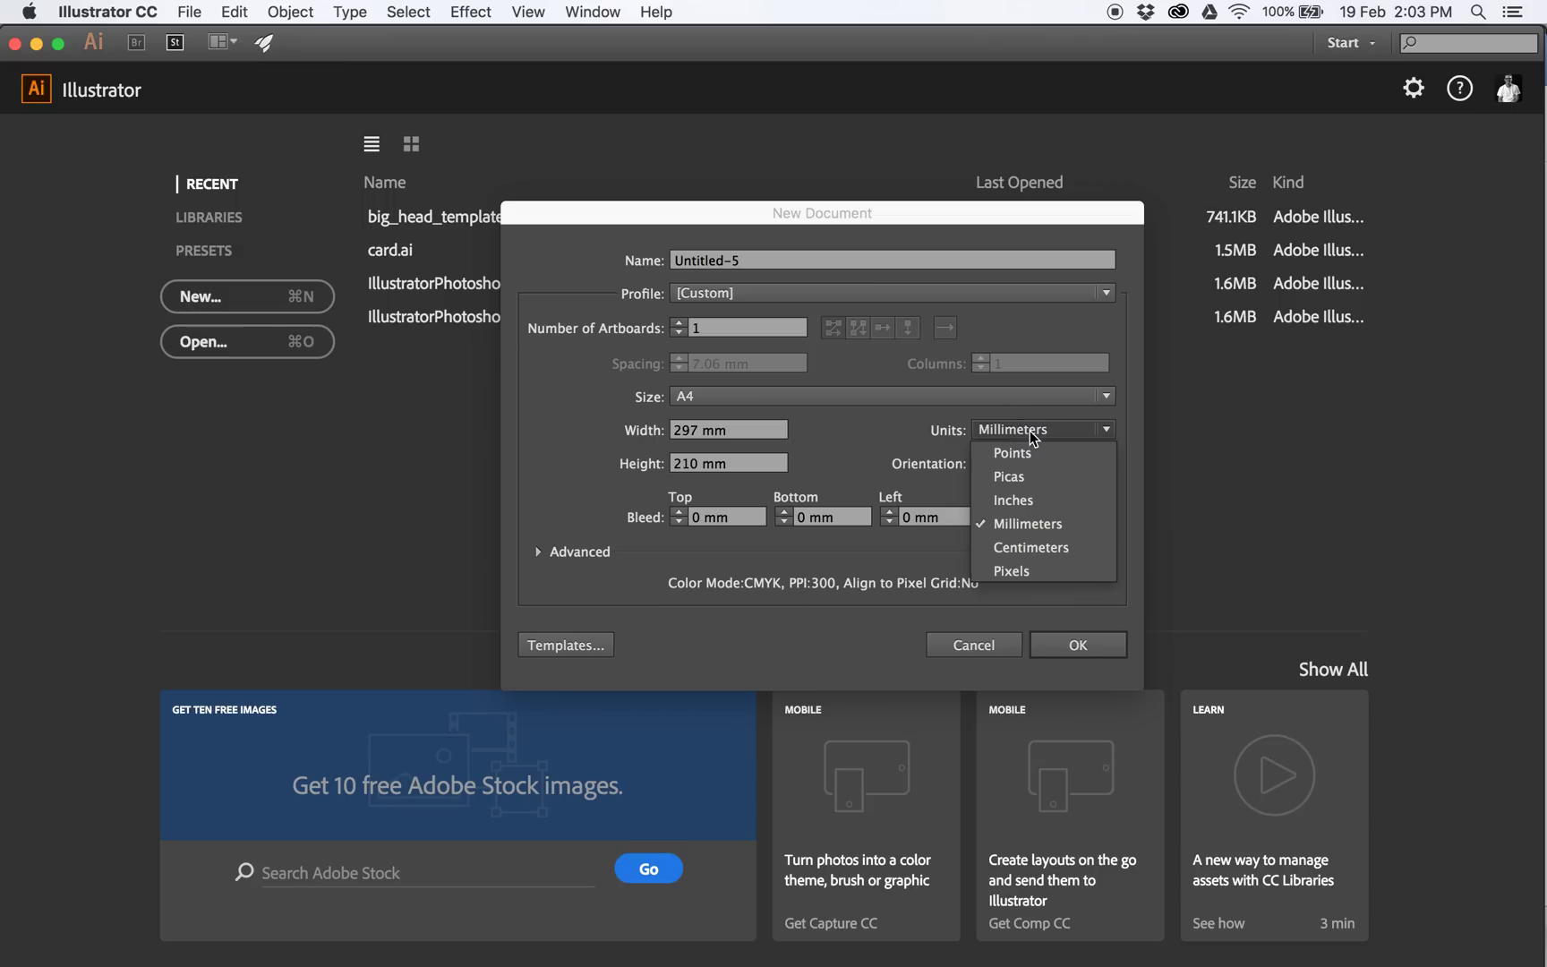
click(954, 448)
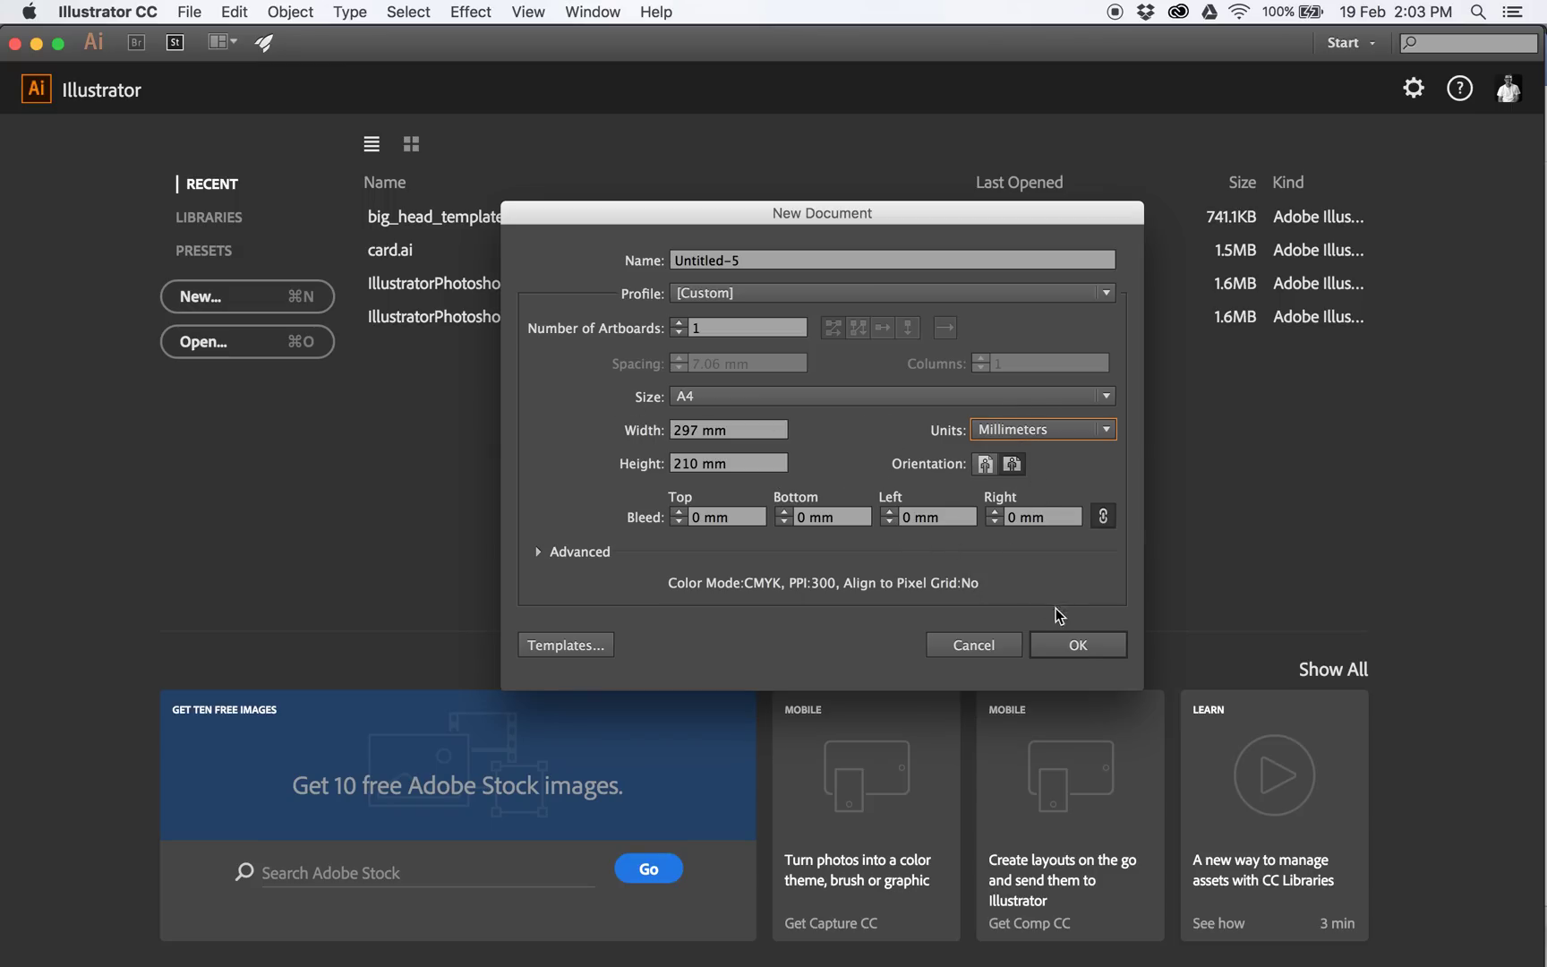
click(1081, 644)
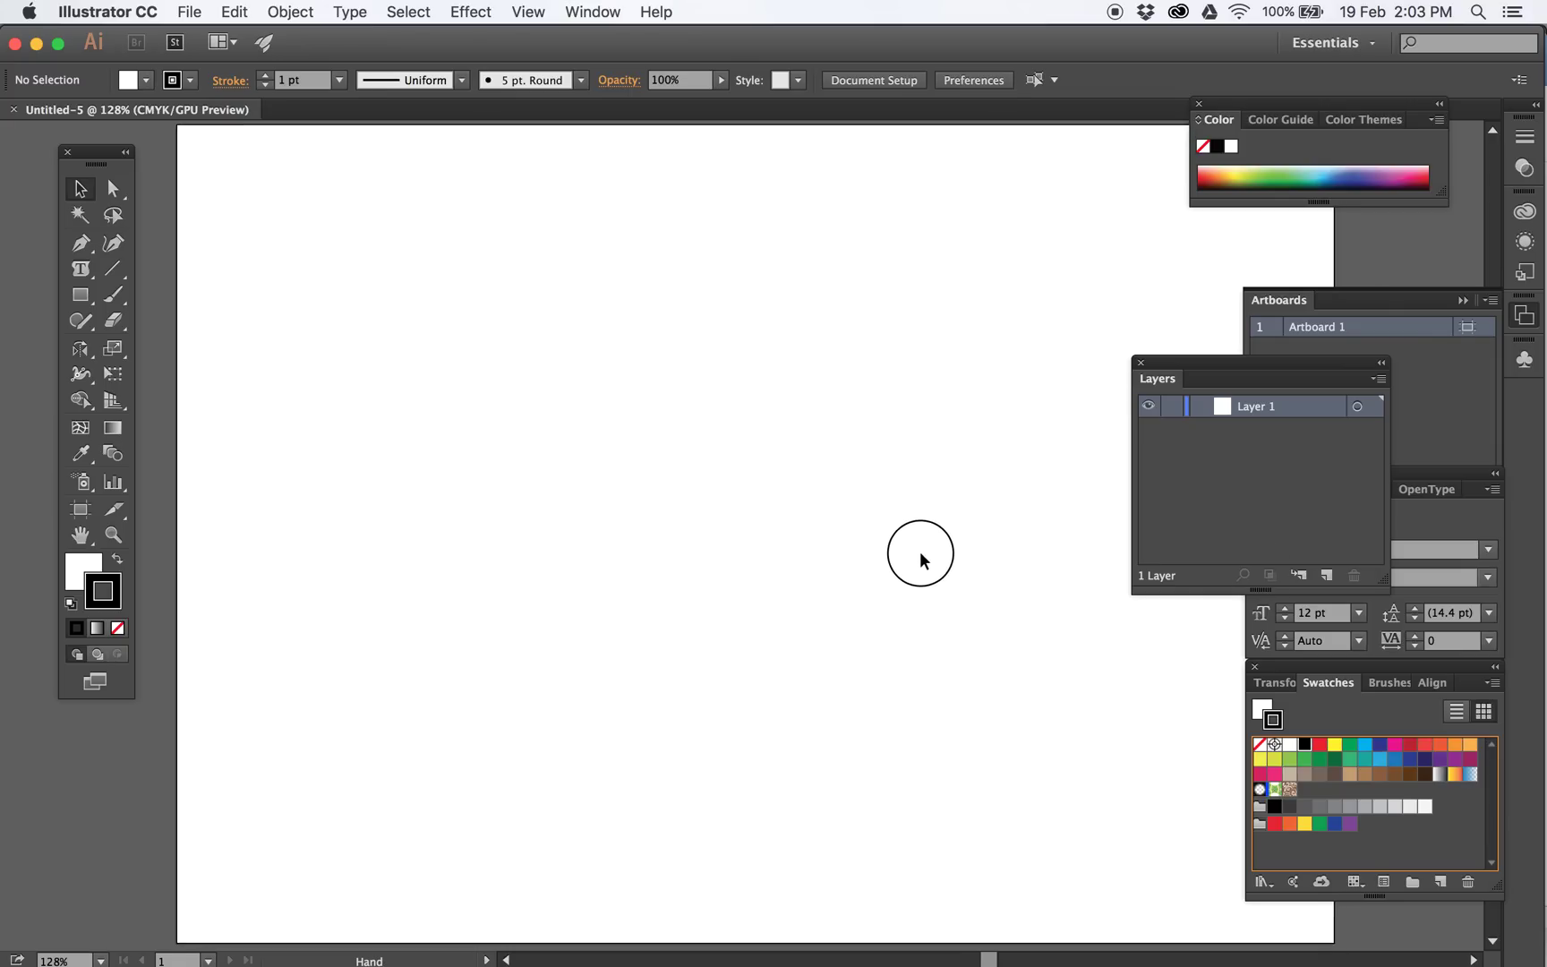
Place BSBDES402_great_maps_redraw.jpg as a linked image, about 203 × 152 mm, in the middle of the artboard and deselect it
click(173, 9)
click(256, 348)
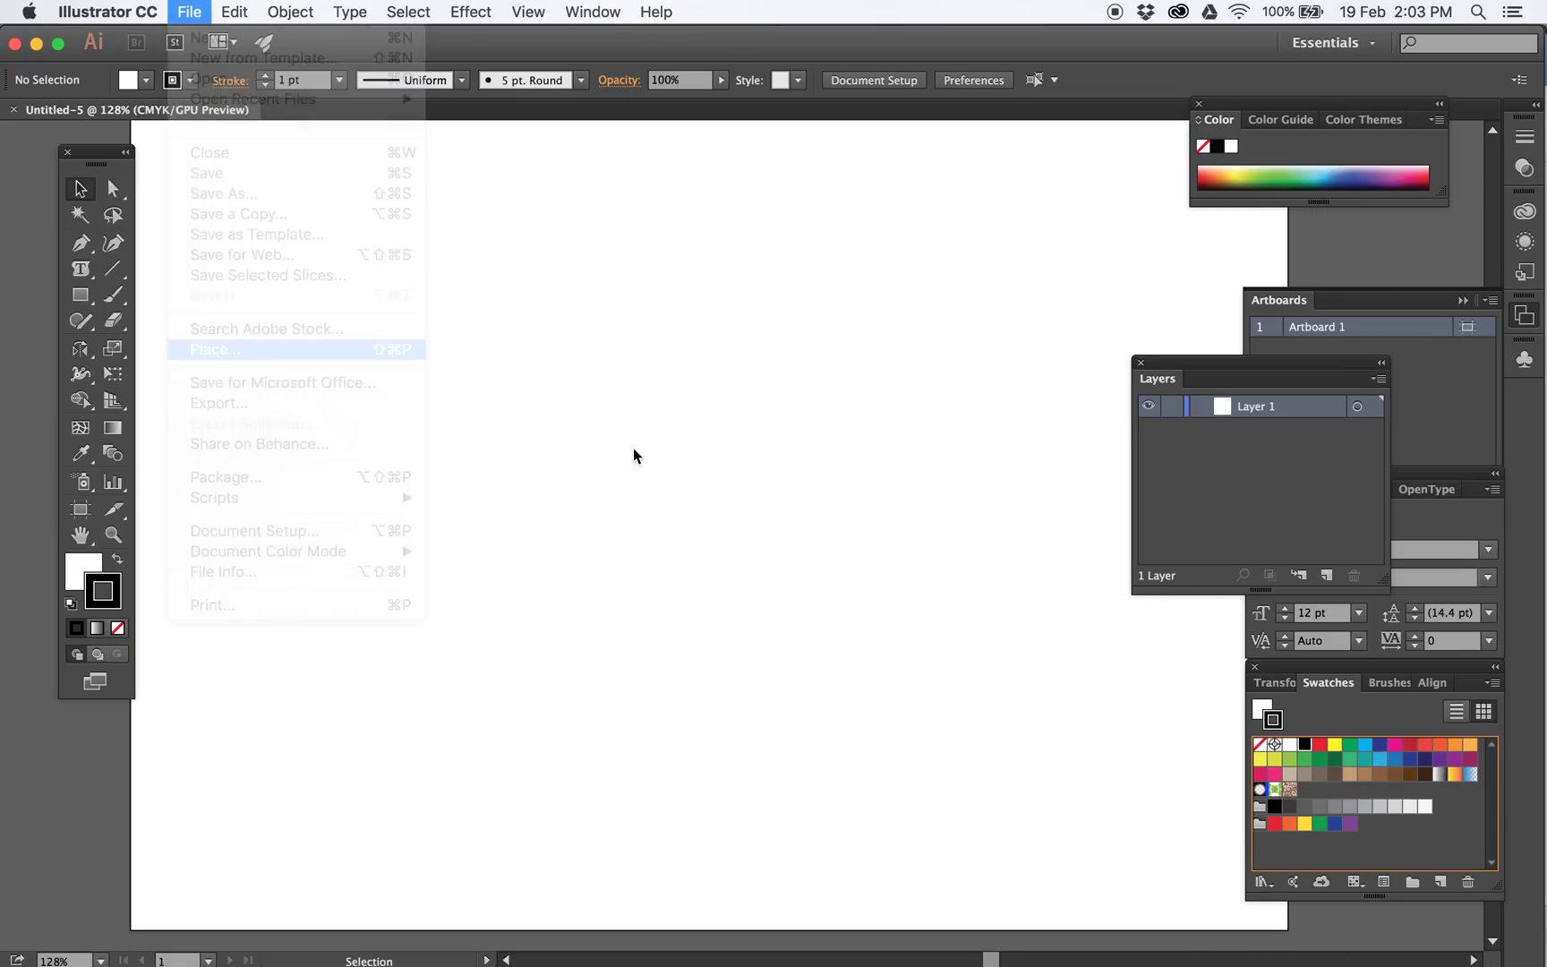
click(645, 187)
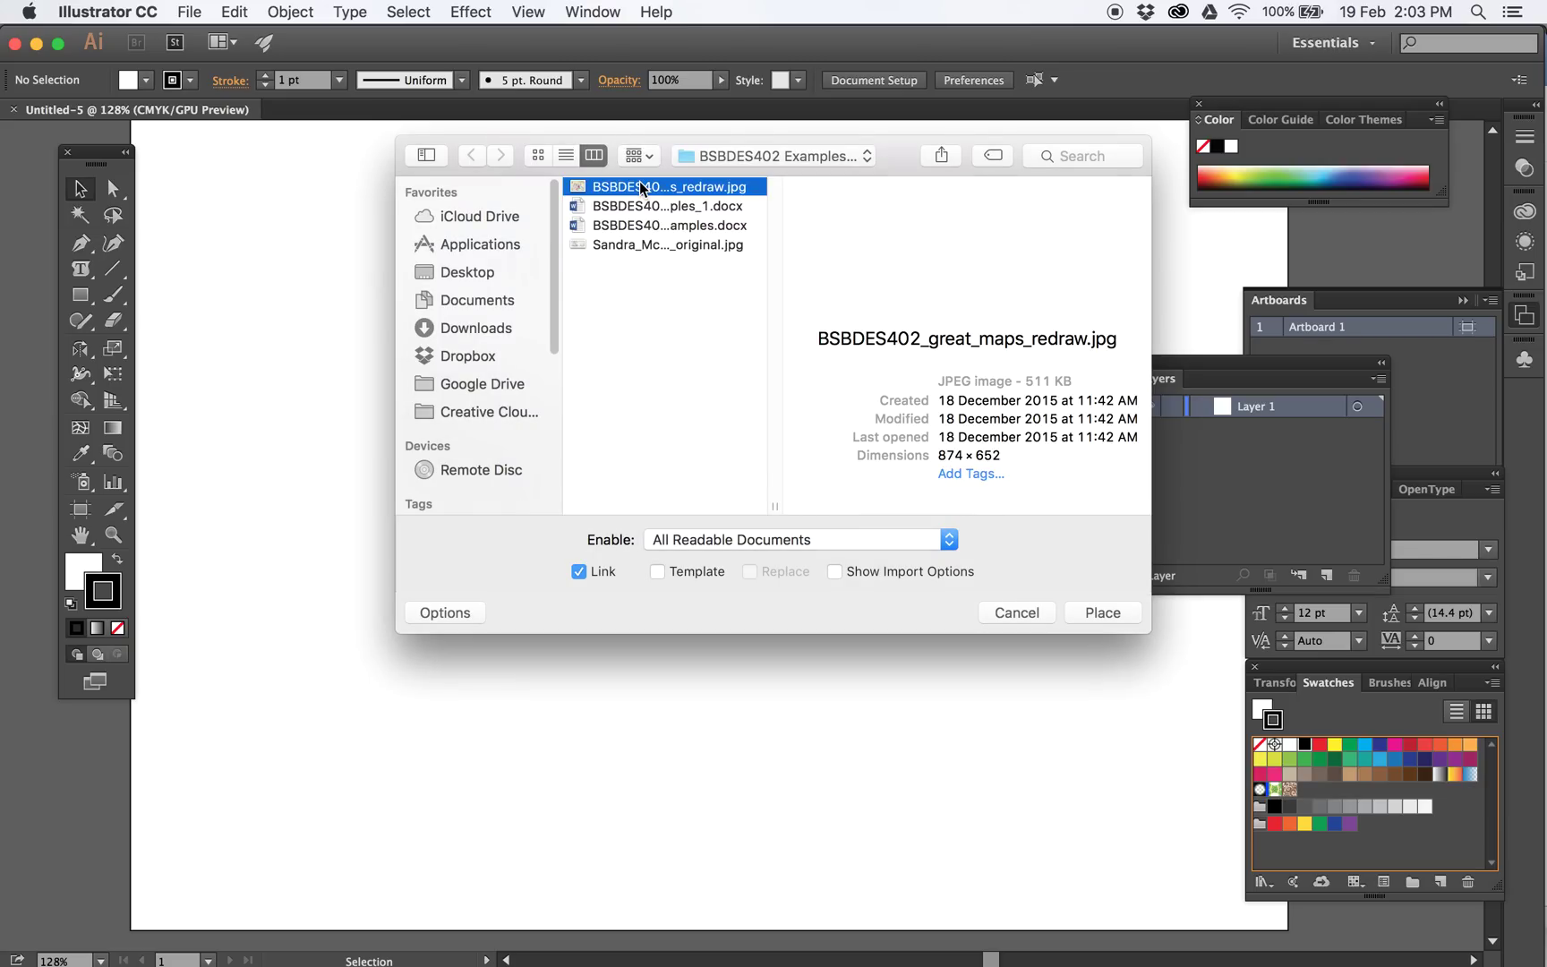
click(1103, 612)
click(320, 222)
drag(898, 652, 1113, 815)
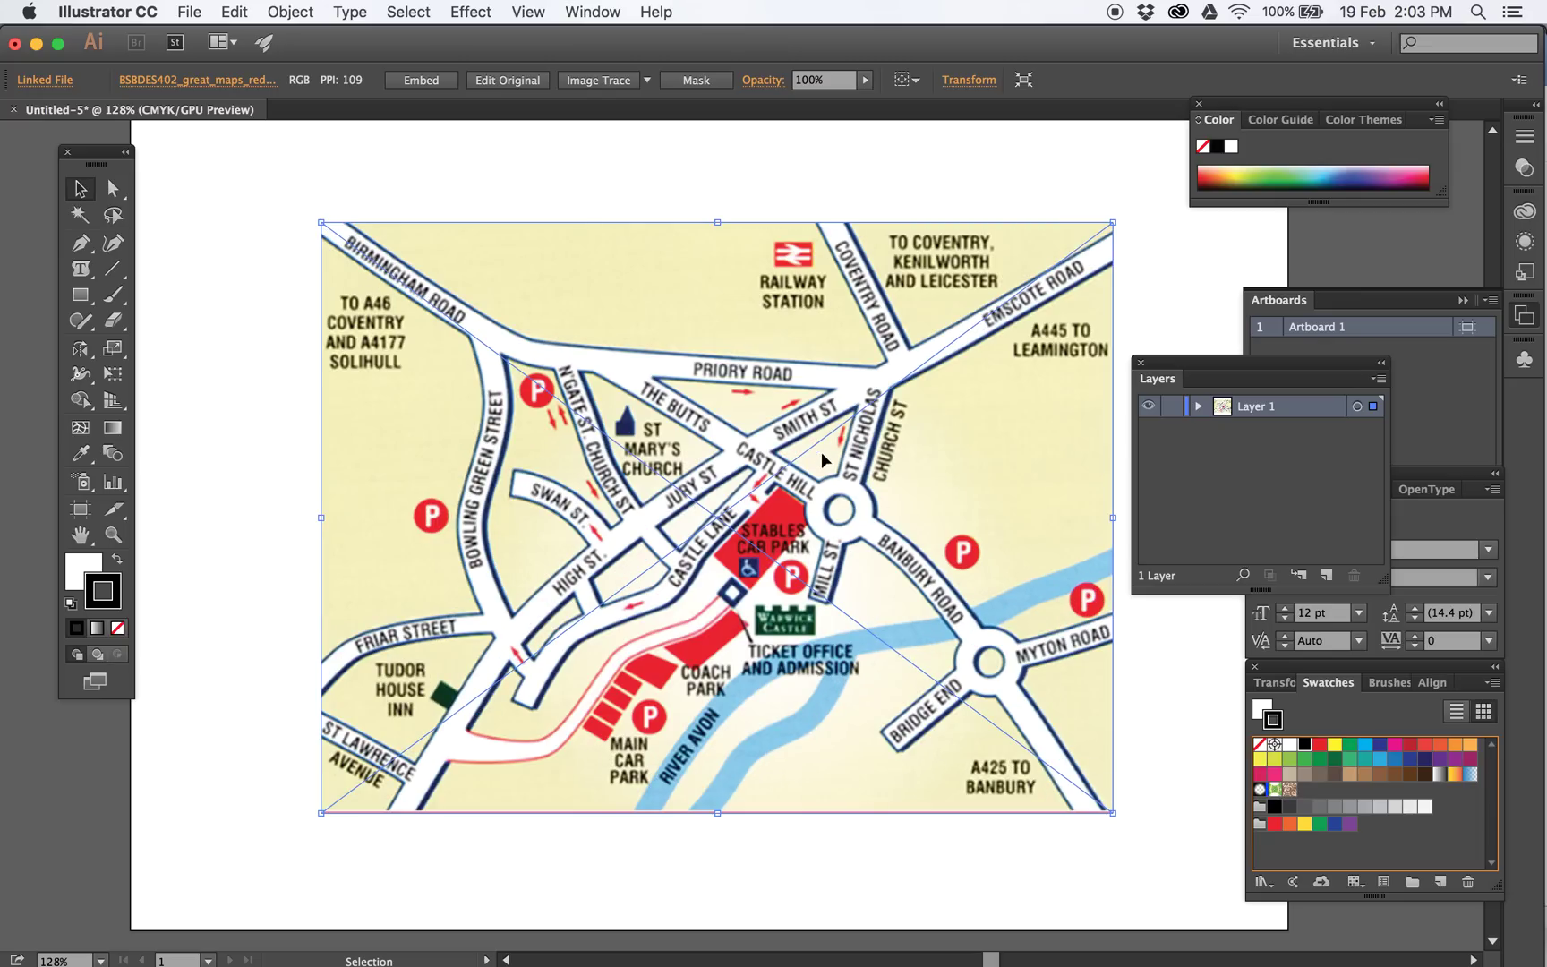
click(616, 145)
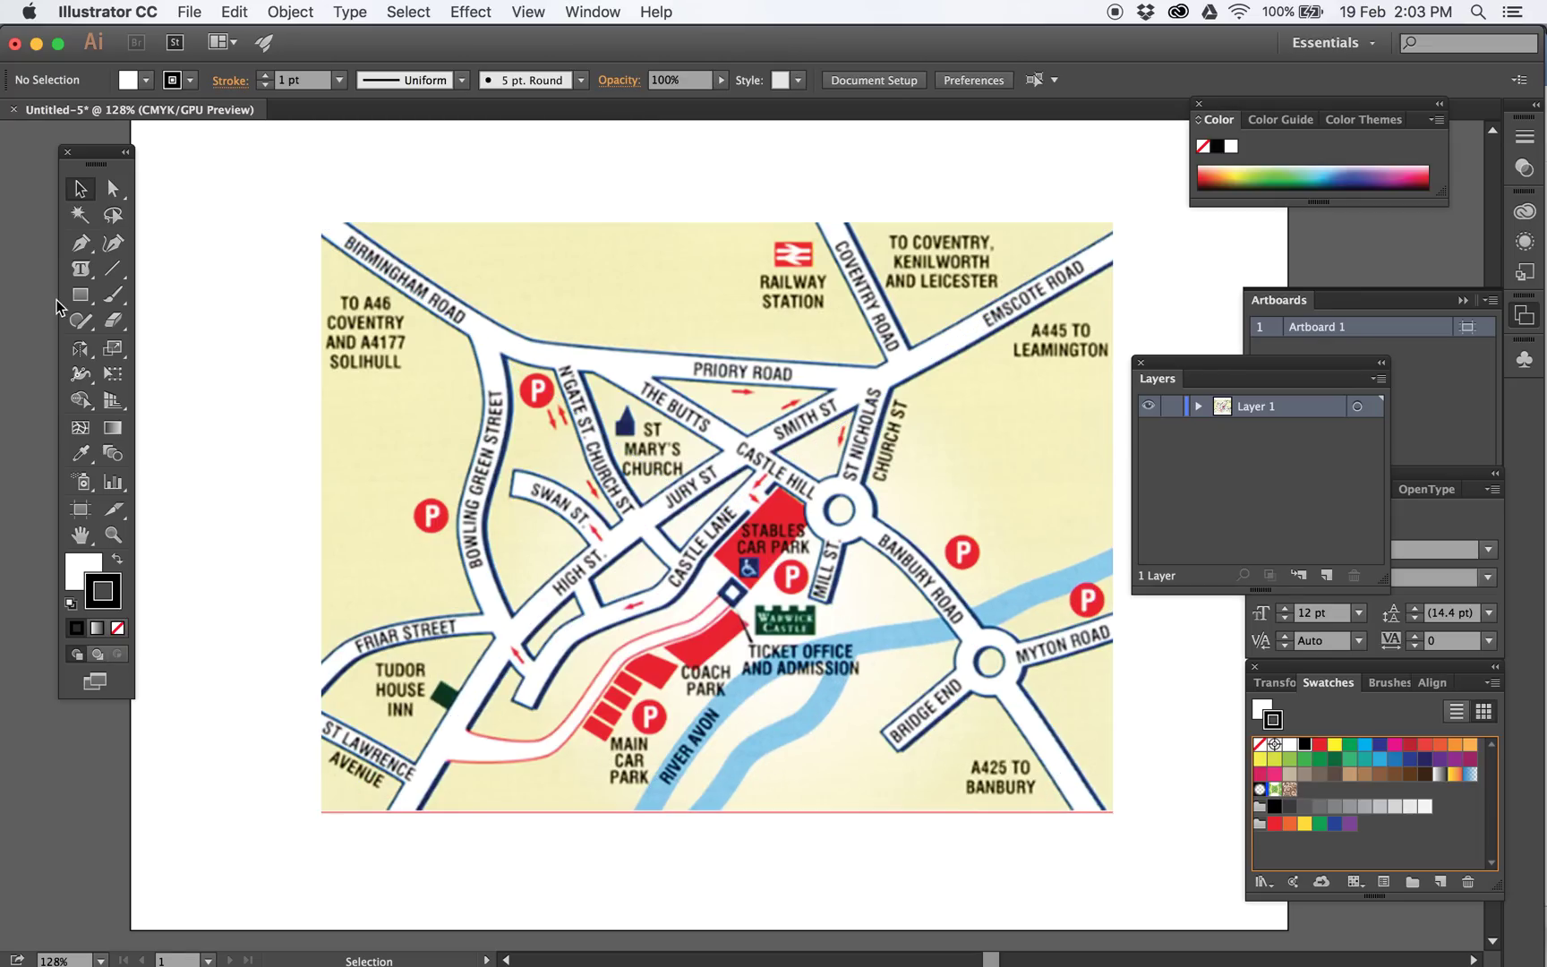
Draw a white rectangle without stroke, about 112 × 95 mm, over the central part of the map
click(82, 295)
click(118, 628)
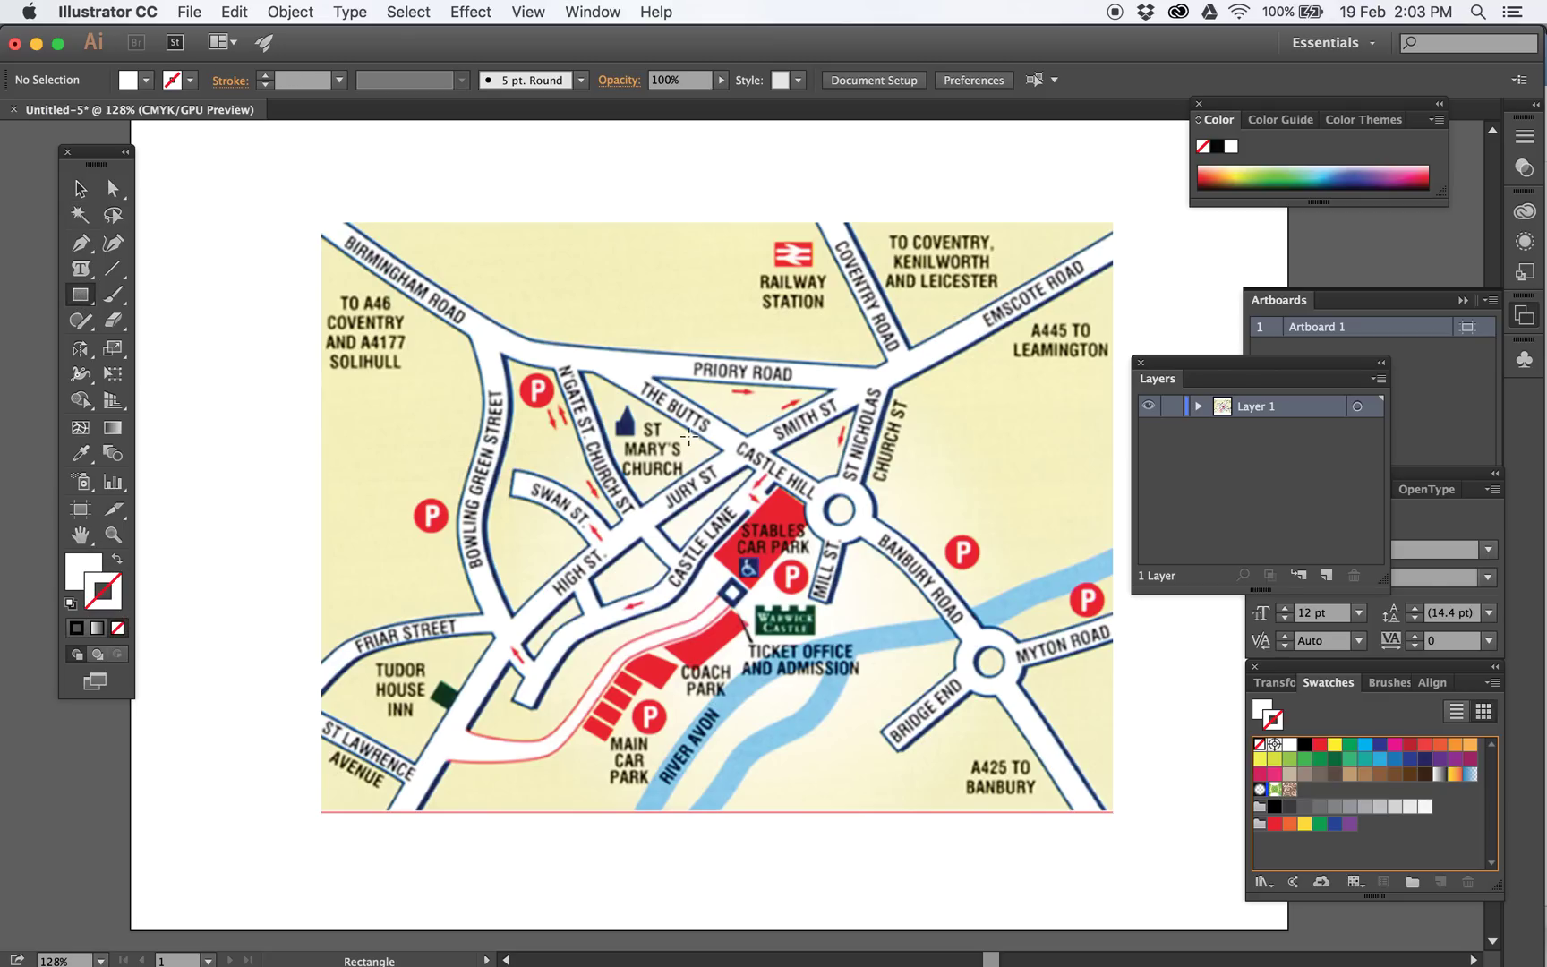
mouse_move(478, 291)
mouse_down()
mouse_move(887, 703)
mouse_move(962, 685)
mouse_move(916, 661)
mouse_up()
Select the rectangle together with the map image and make a clipping mask from them
click(80, 189)
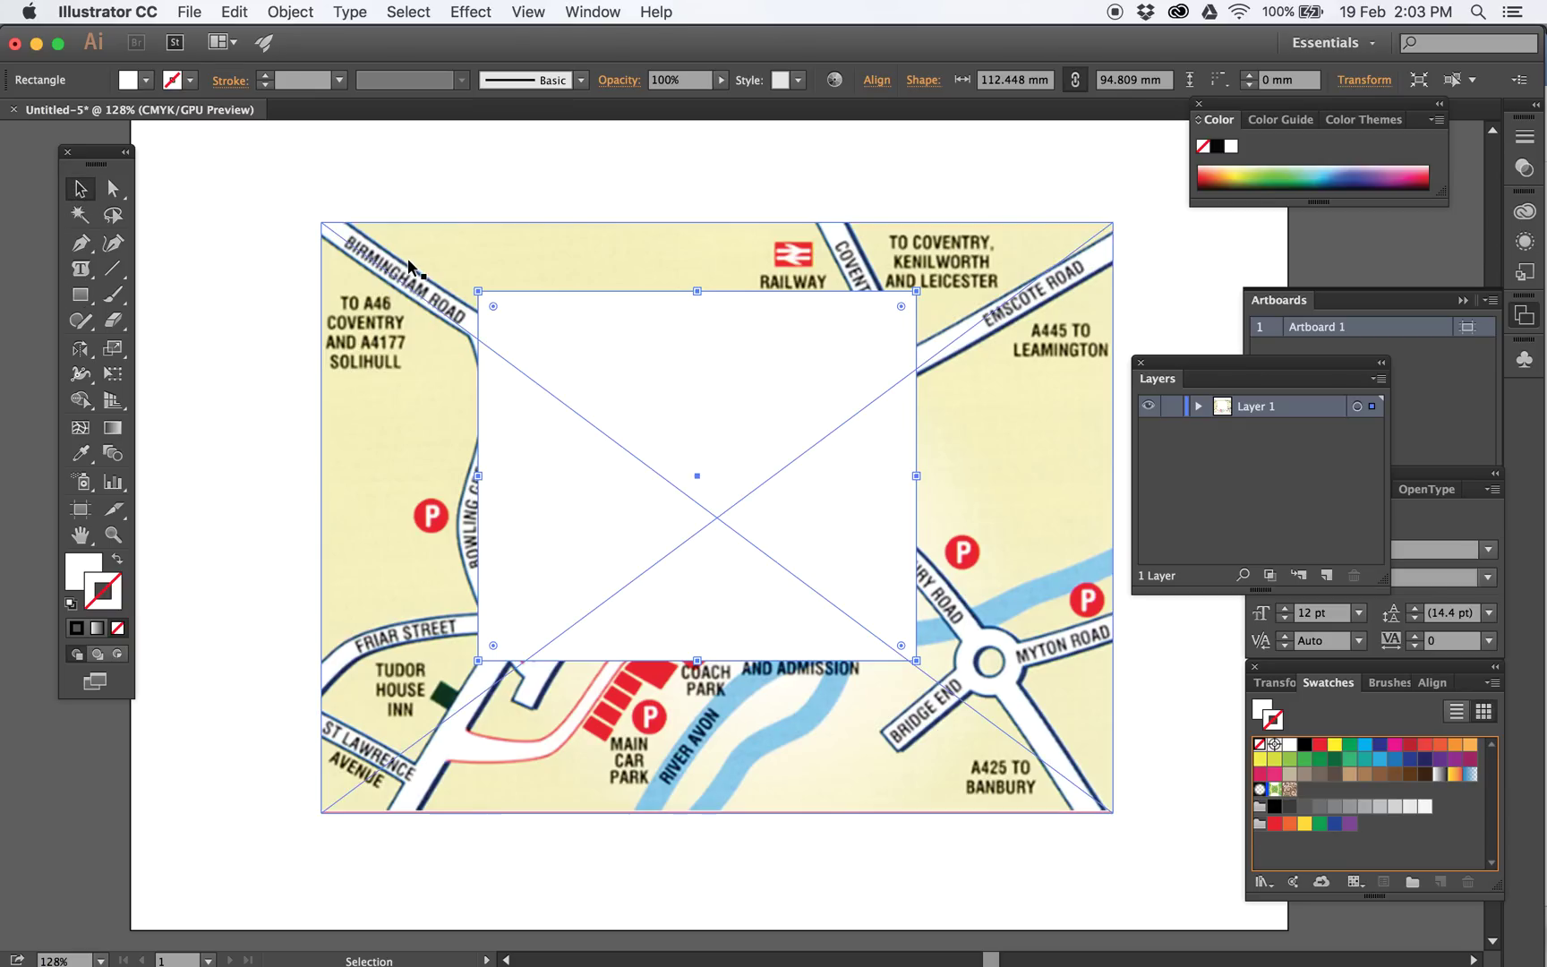
shift+click(464, 250)
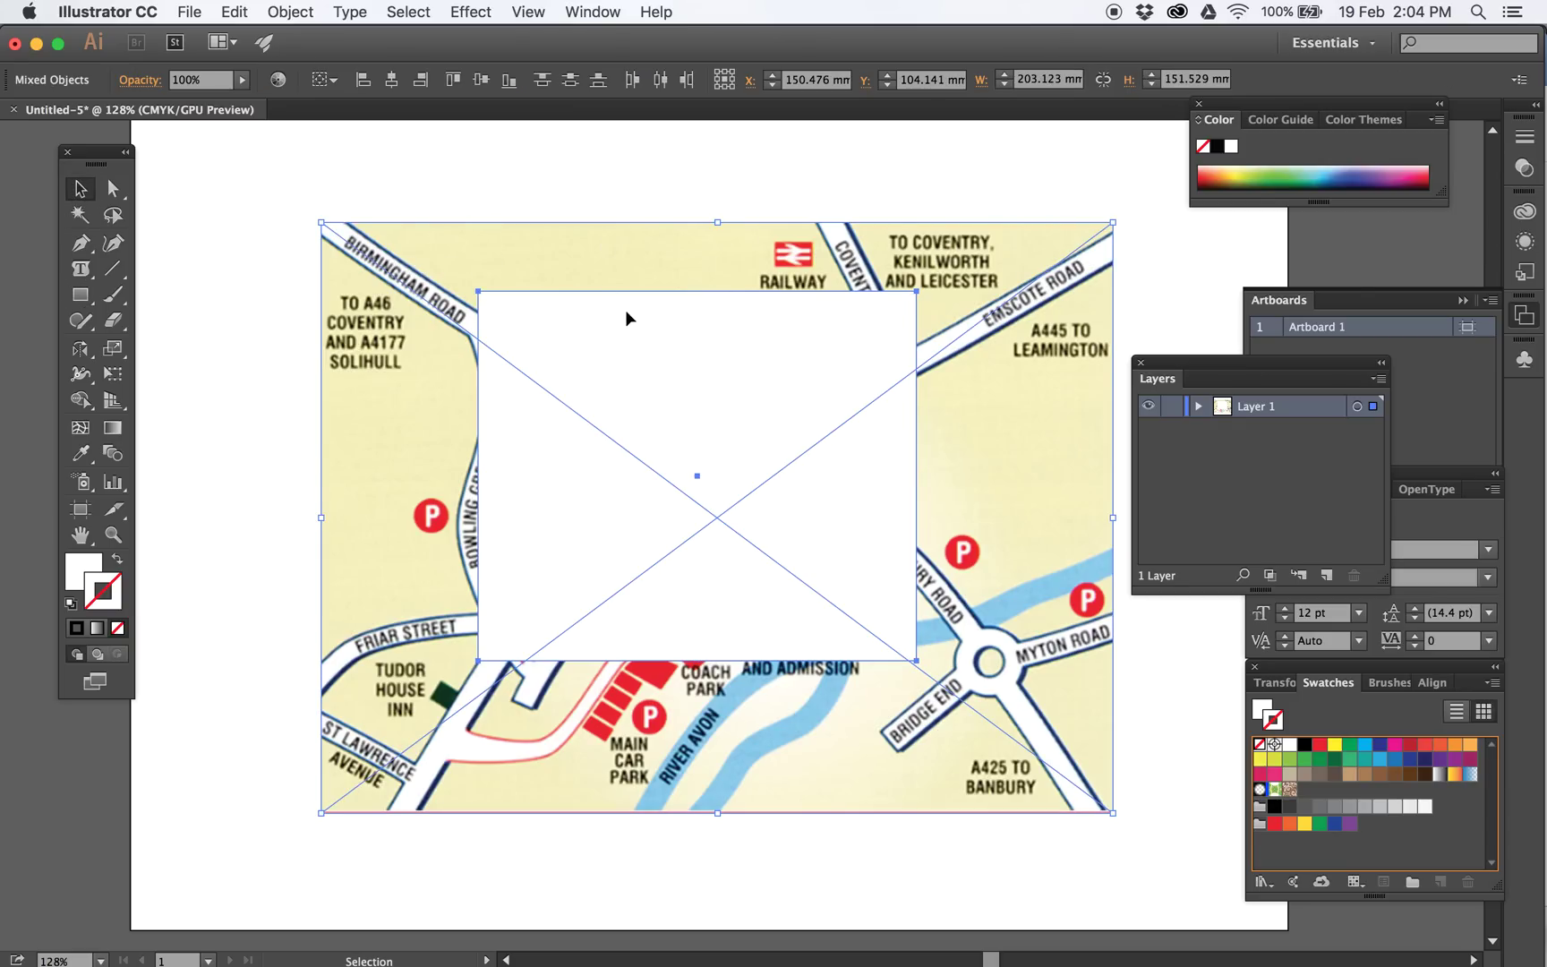
click(290, 12)
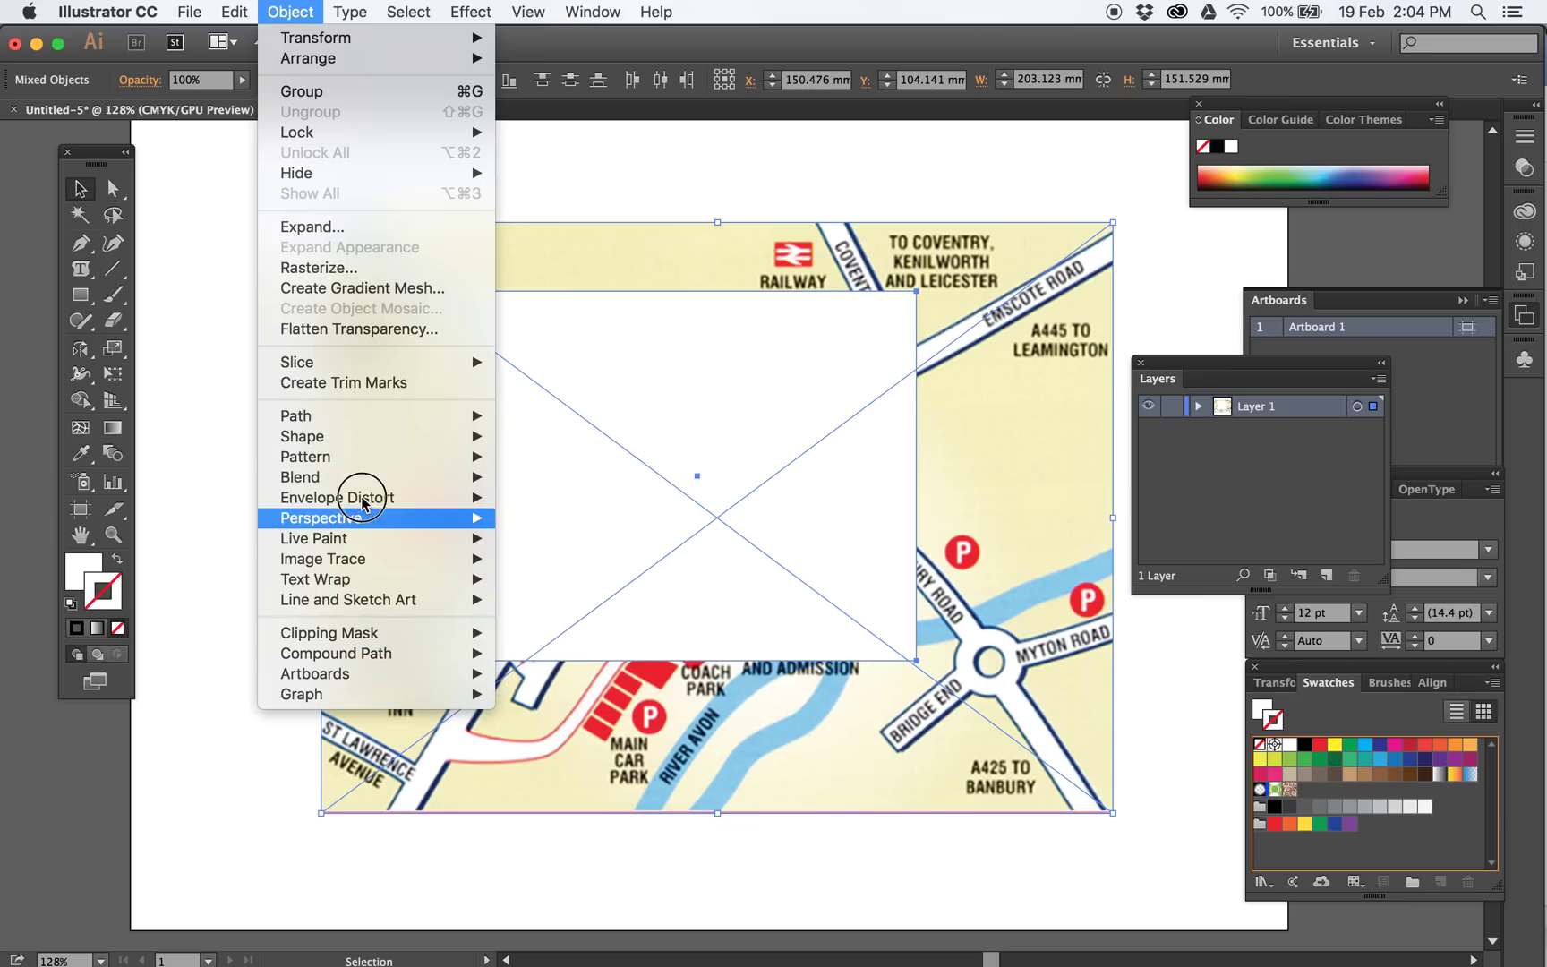
mouse_move(385, 636)
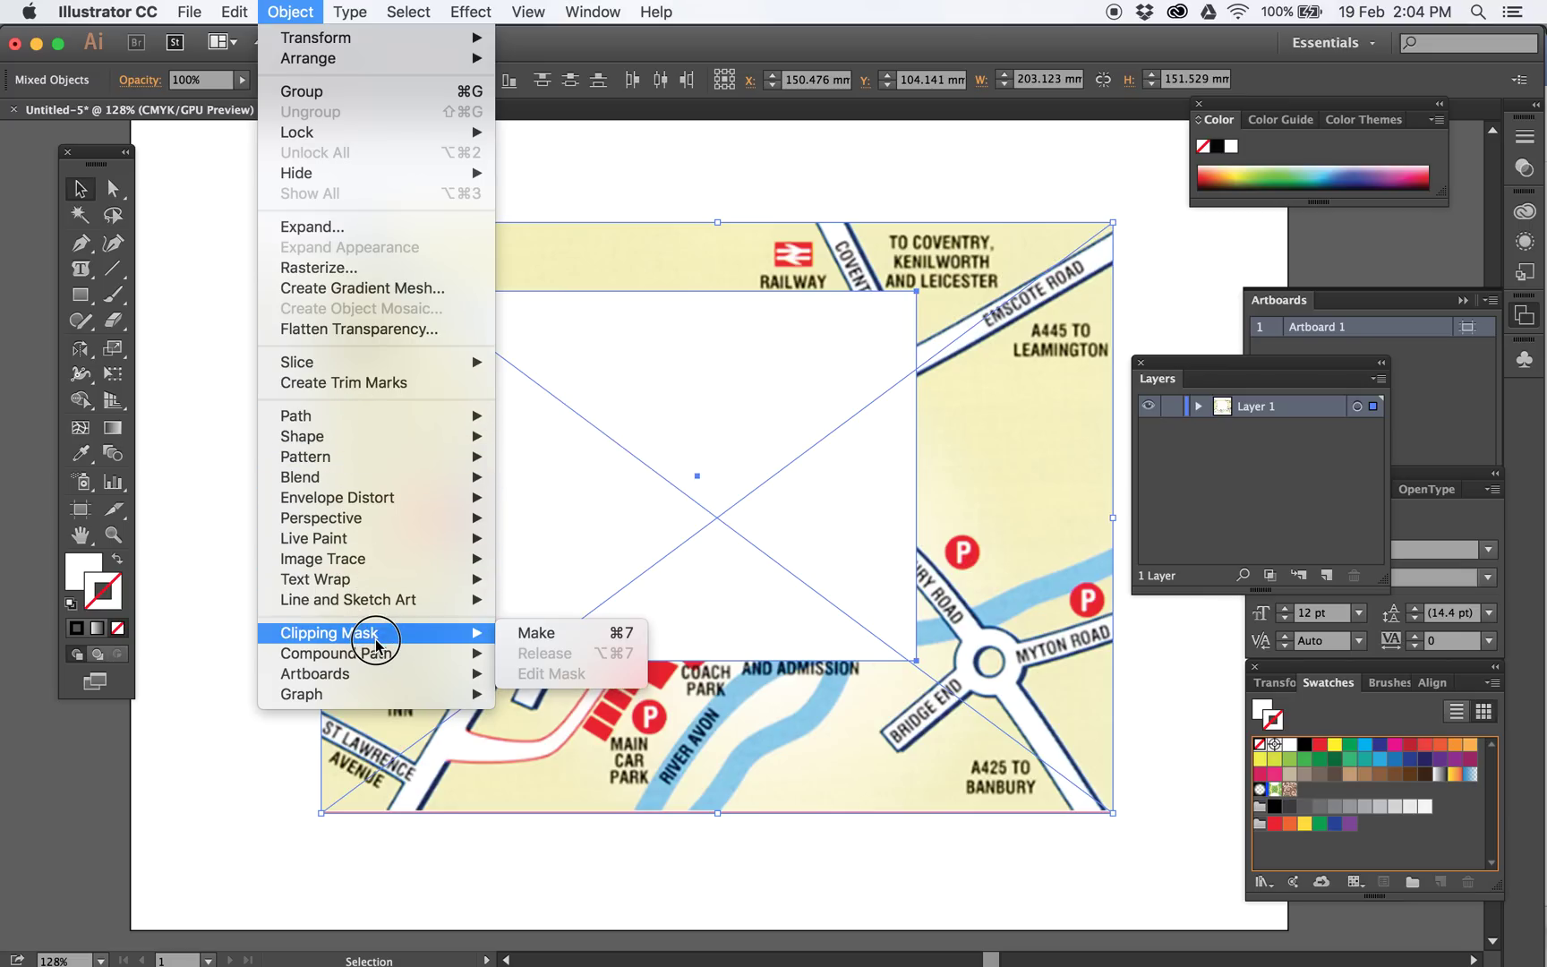
click(607, 634)
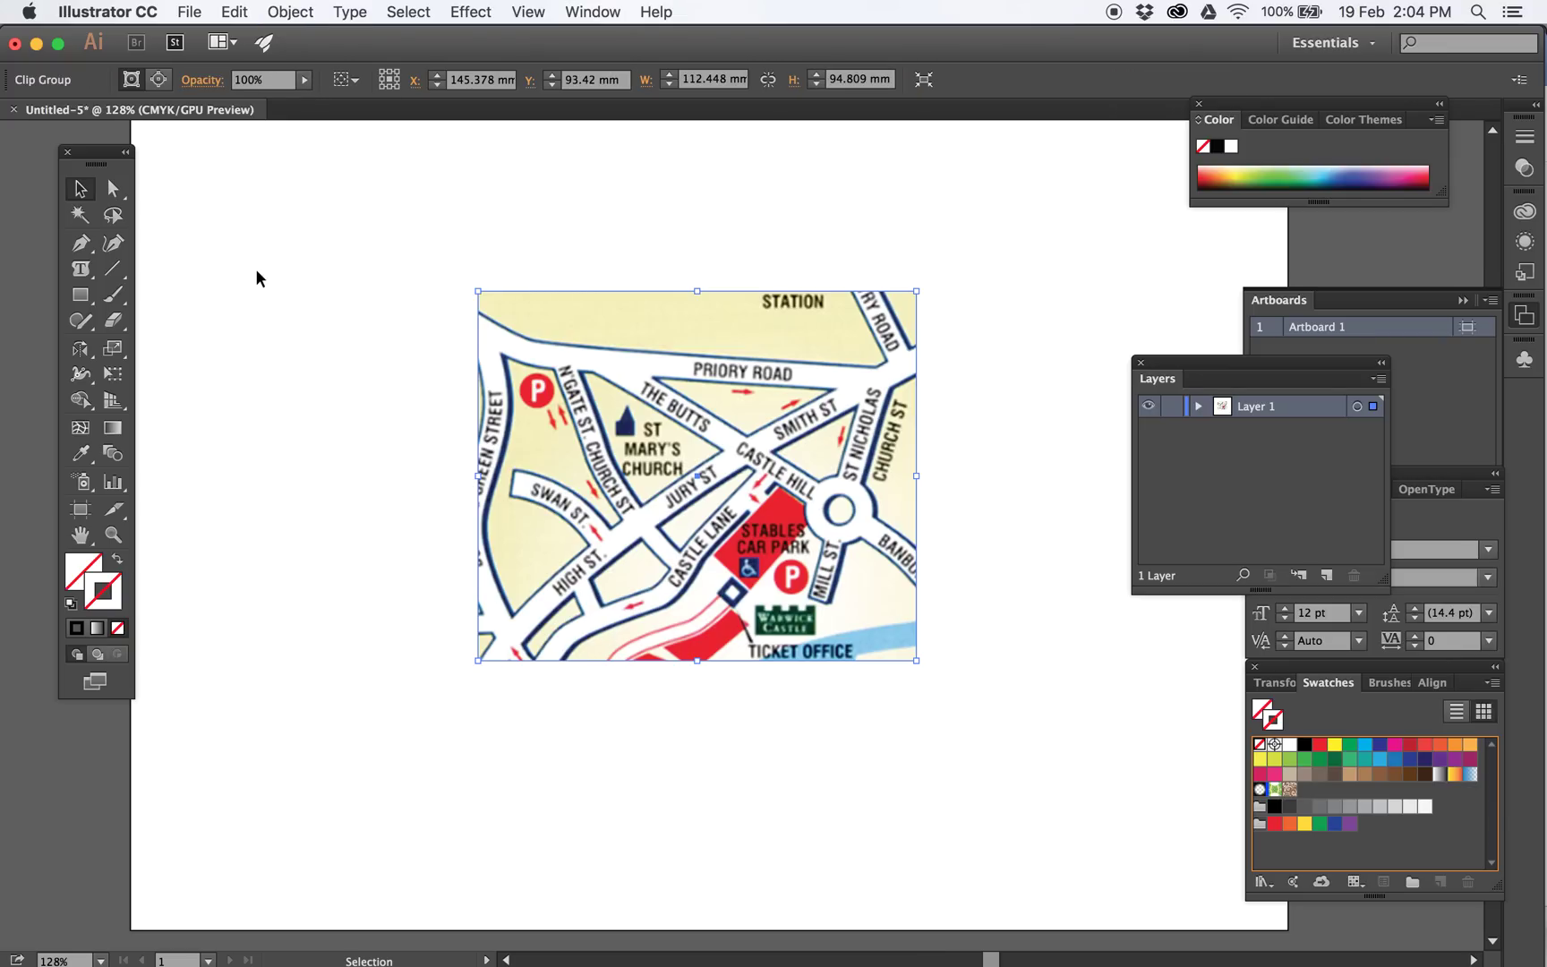
Resize the artboard so its upper-left and lower-right corners match those of the clipped map
key(super+1)
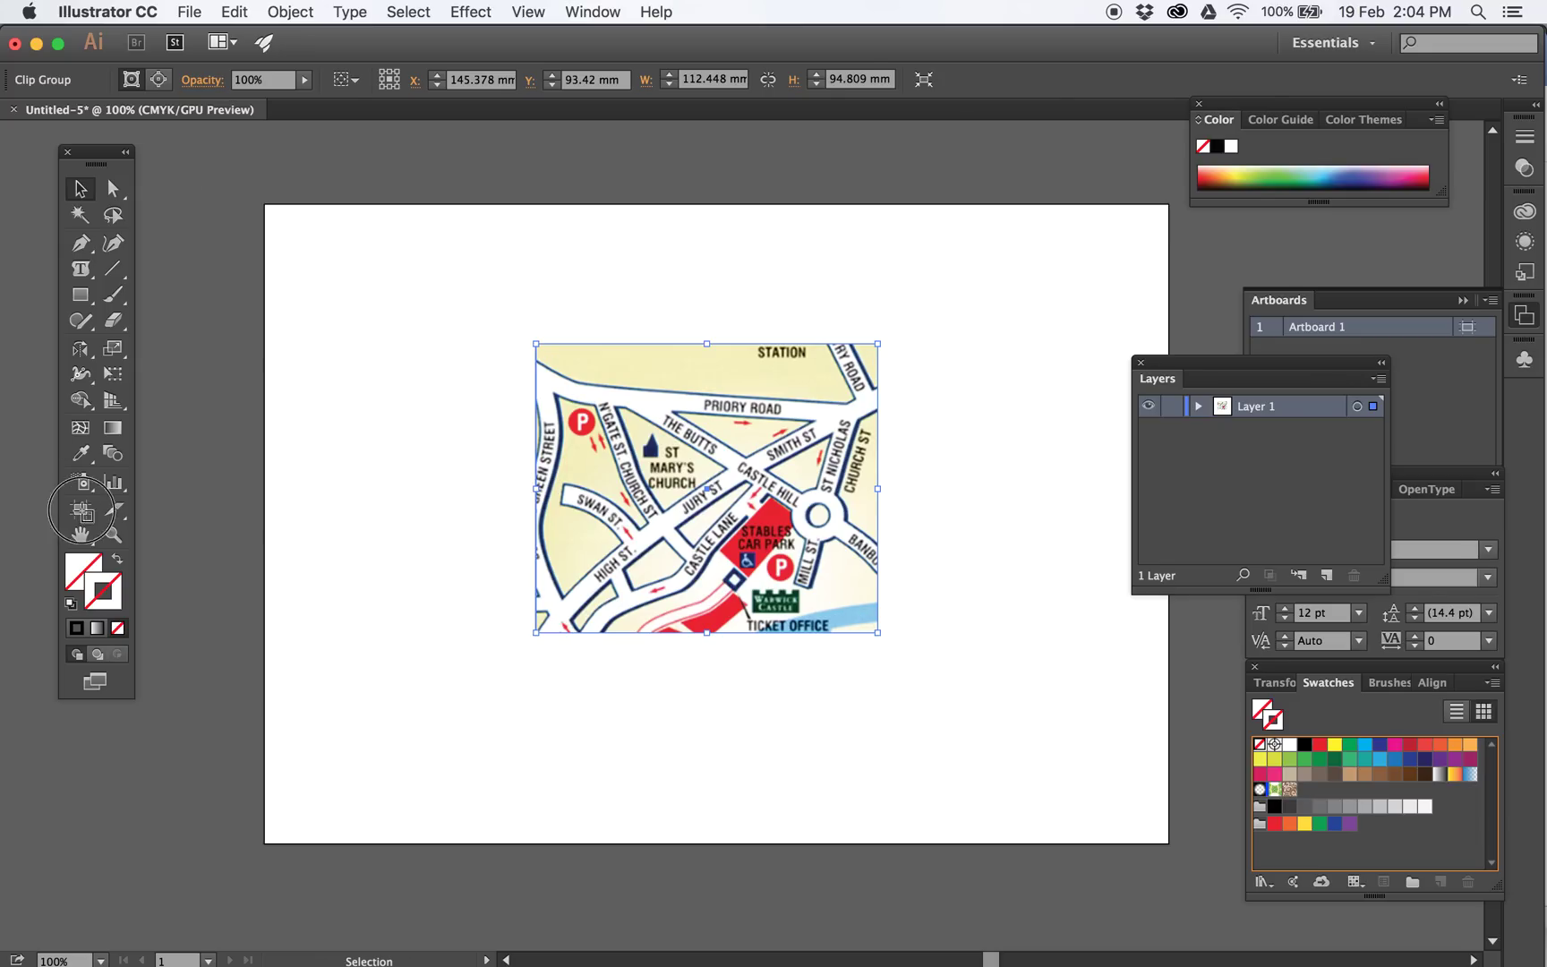
click(80, 510)
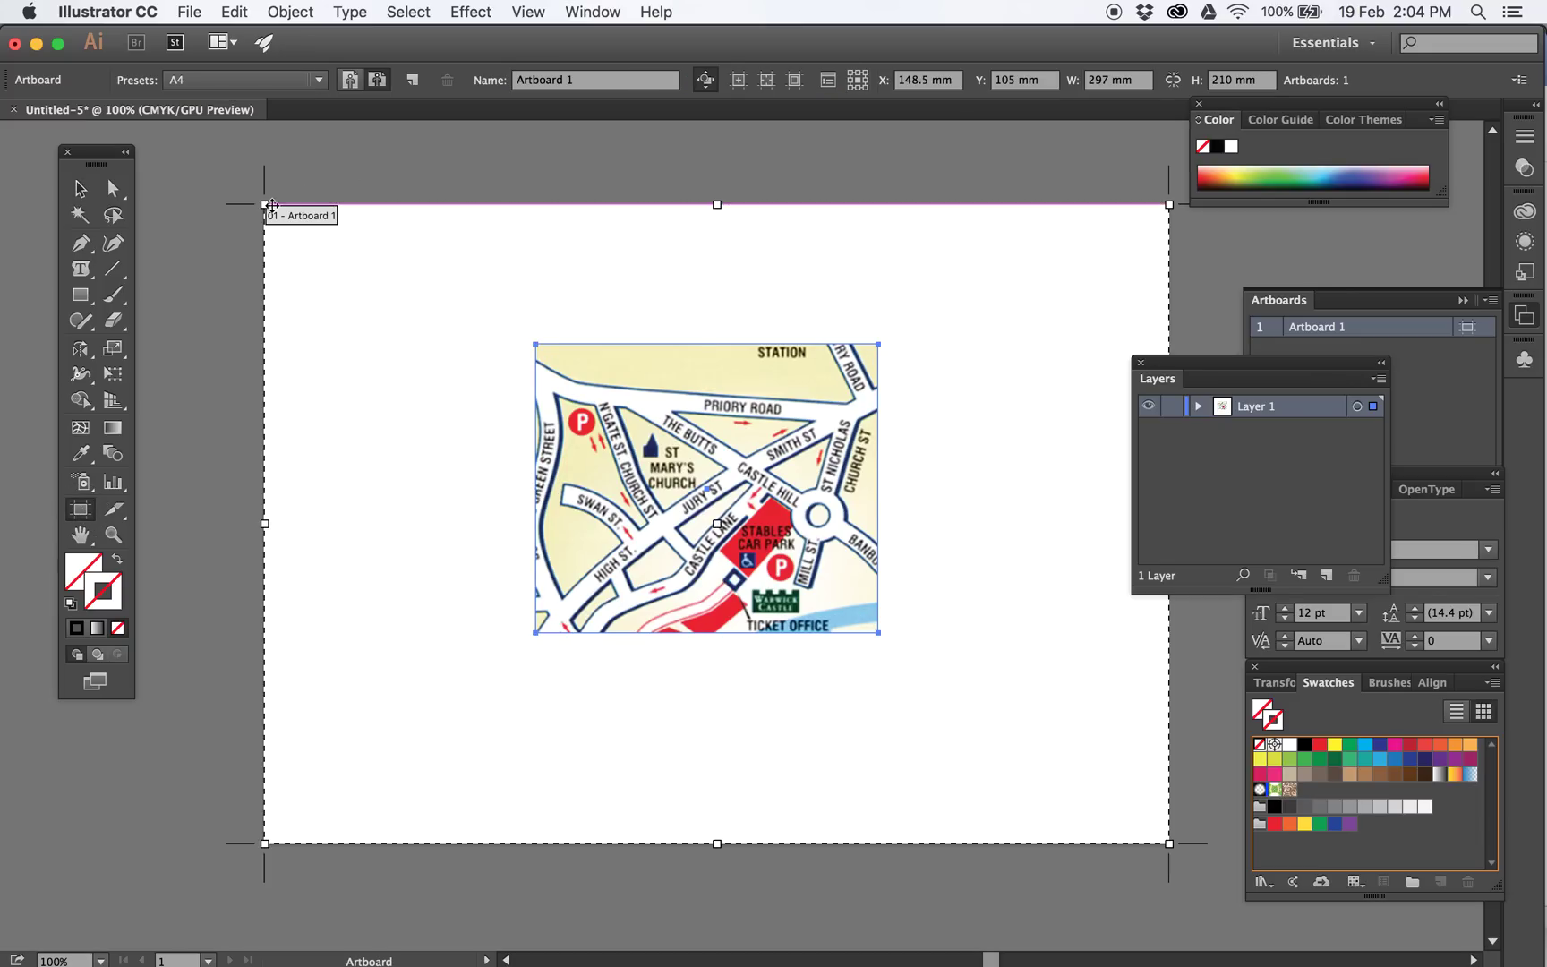
drag(265, 205, 536, 345)
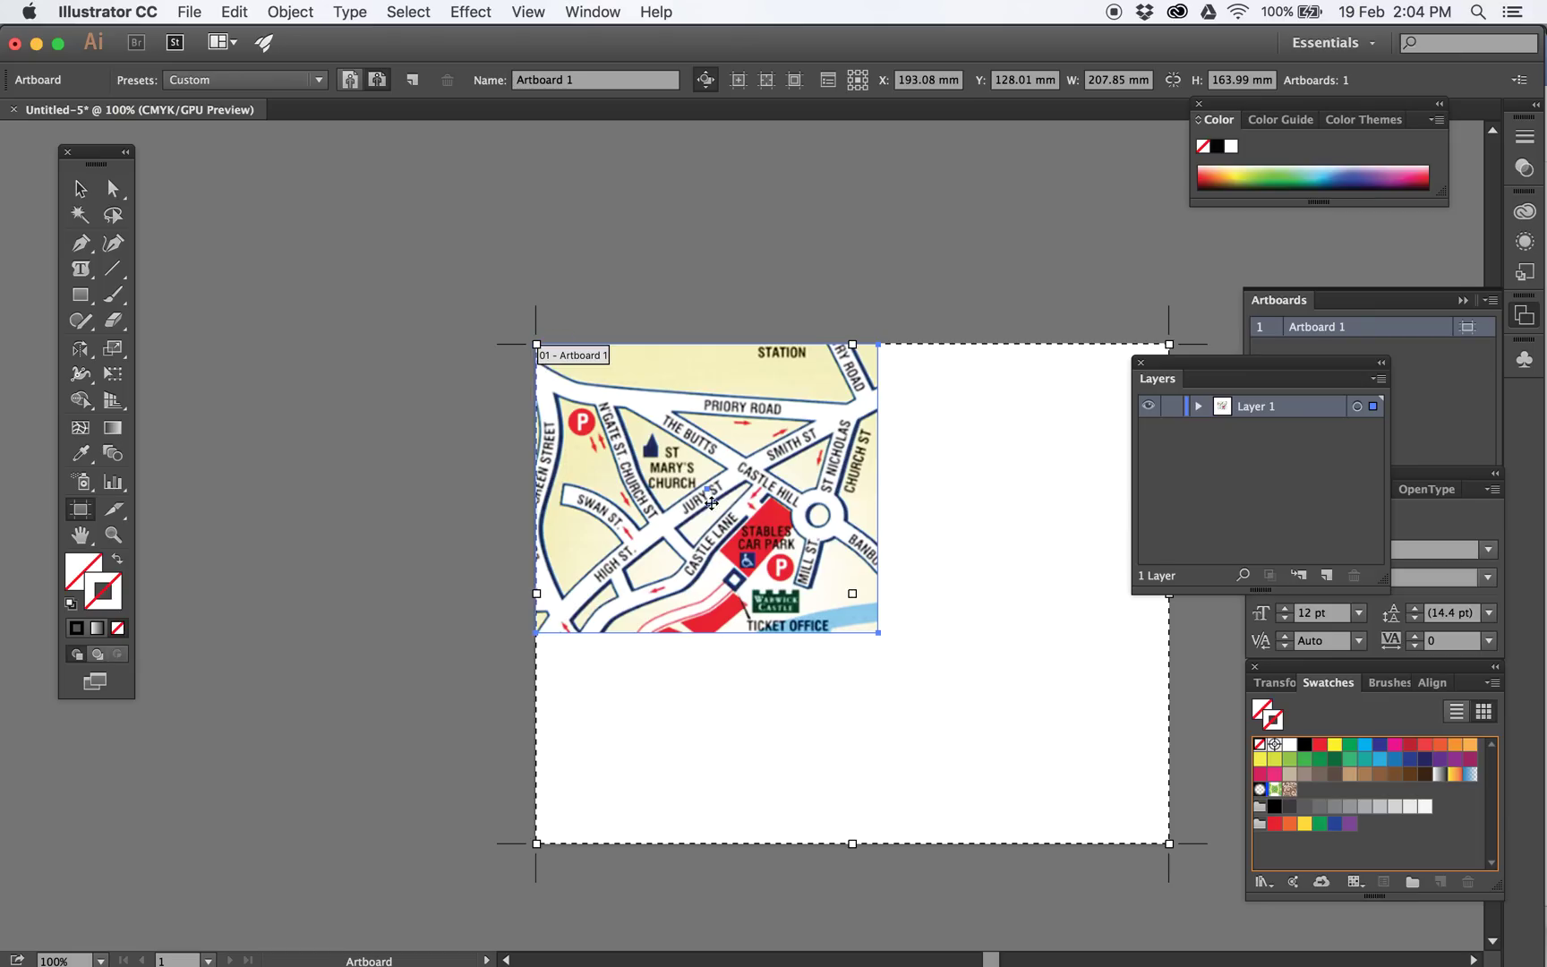
drag(1019, 473, 883, 413)
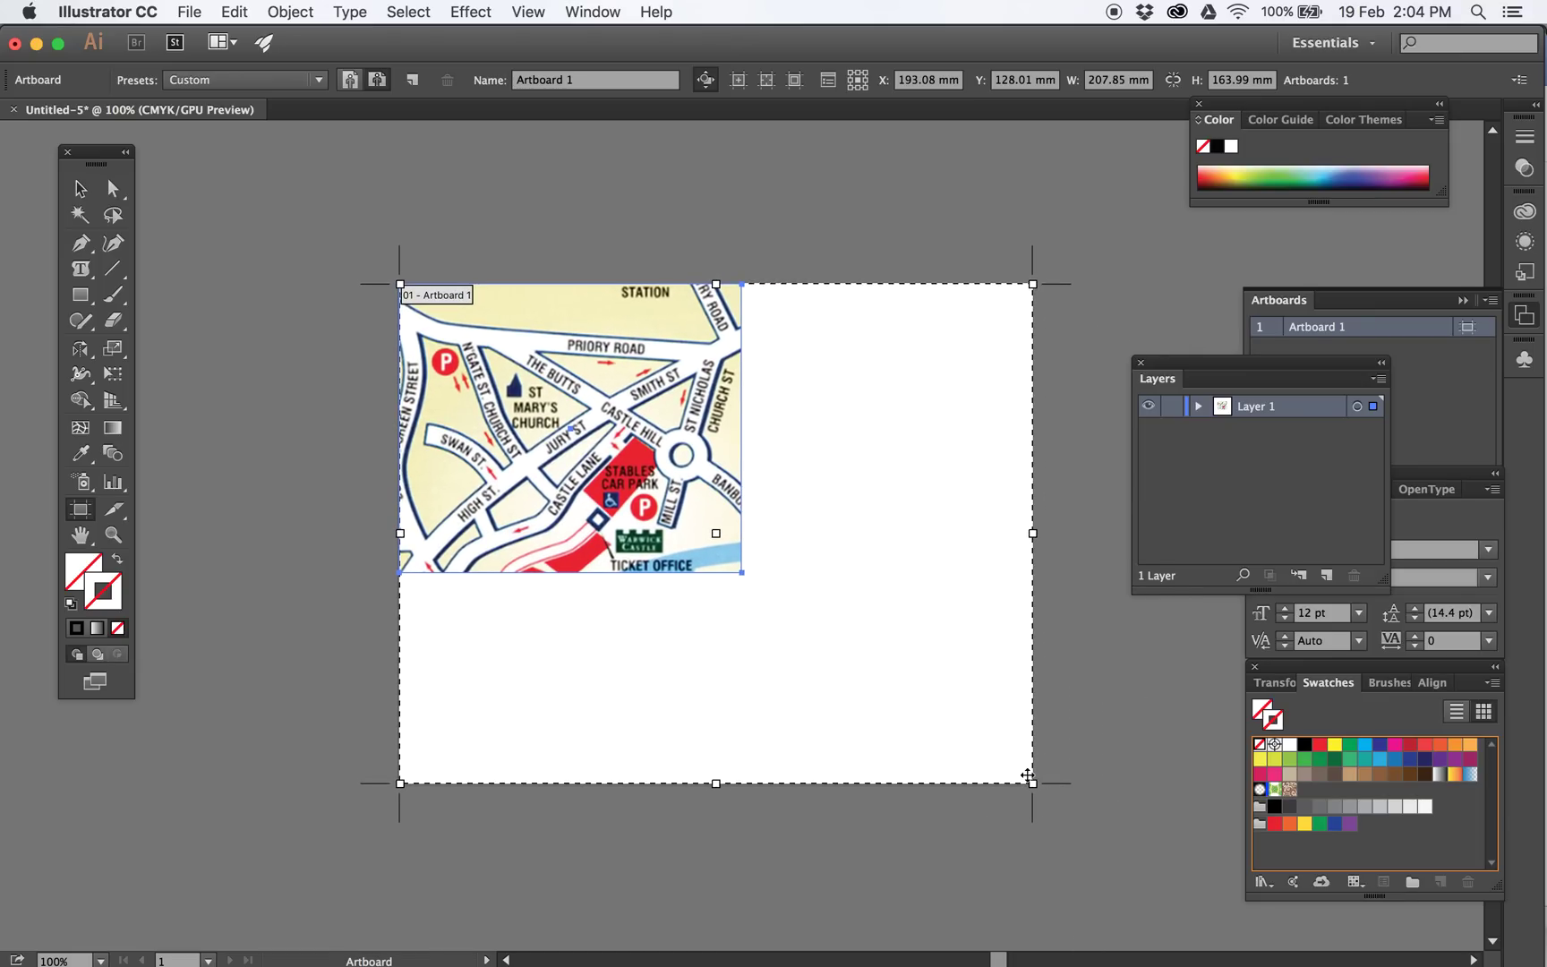
drag(1032, 784, 741, 572)
click(83, 190)
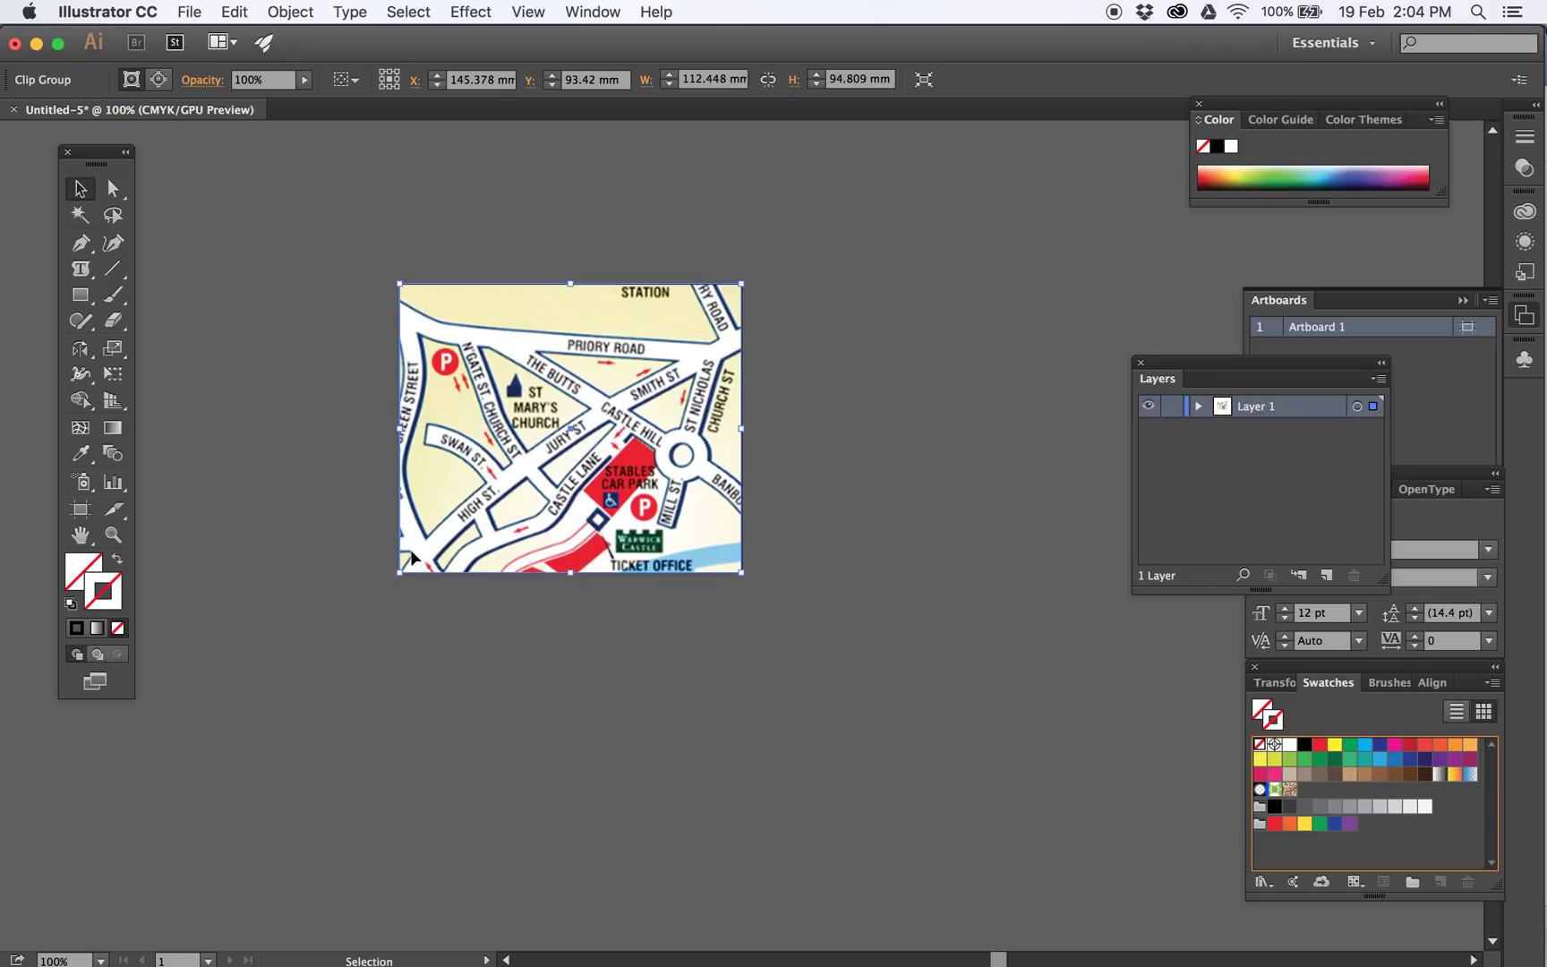
Reduce the clipped map's opacity to 32% and deselect it
key(super+space)
drag(380, 262, 708, 494)
key(super+minus)
key(super+minus)
key(super+minus)
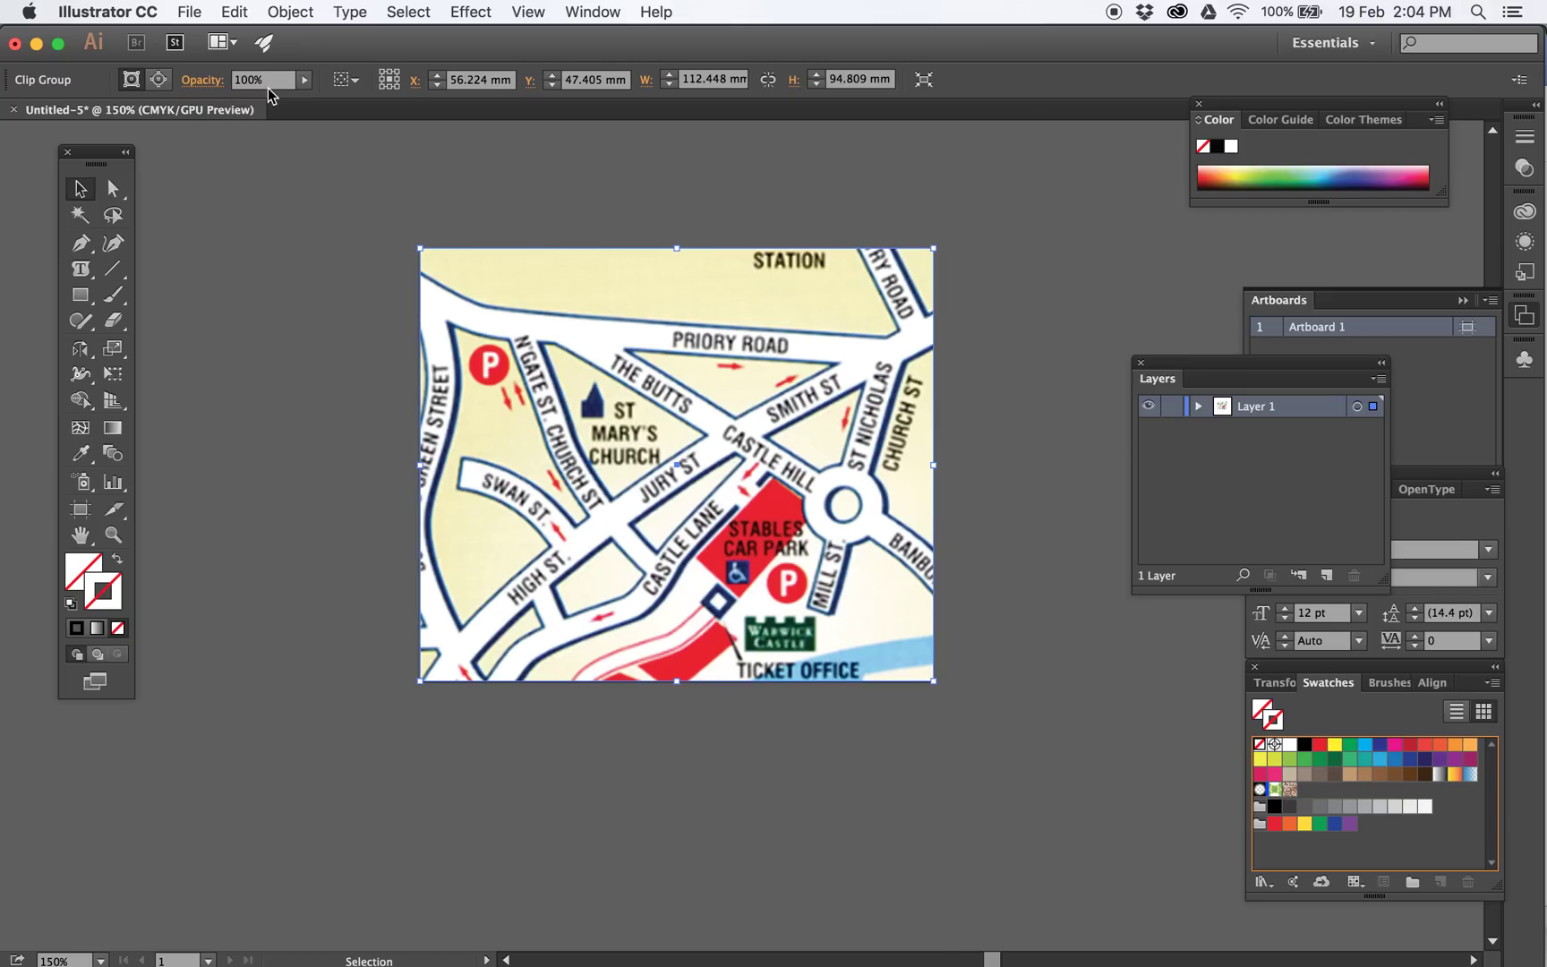
click(302, 80)
drag(305, 99, 241, 100)
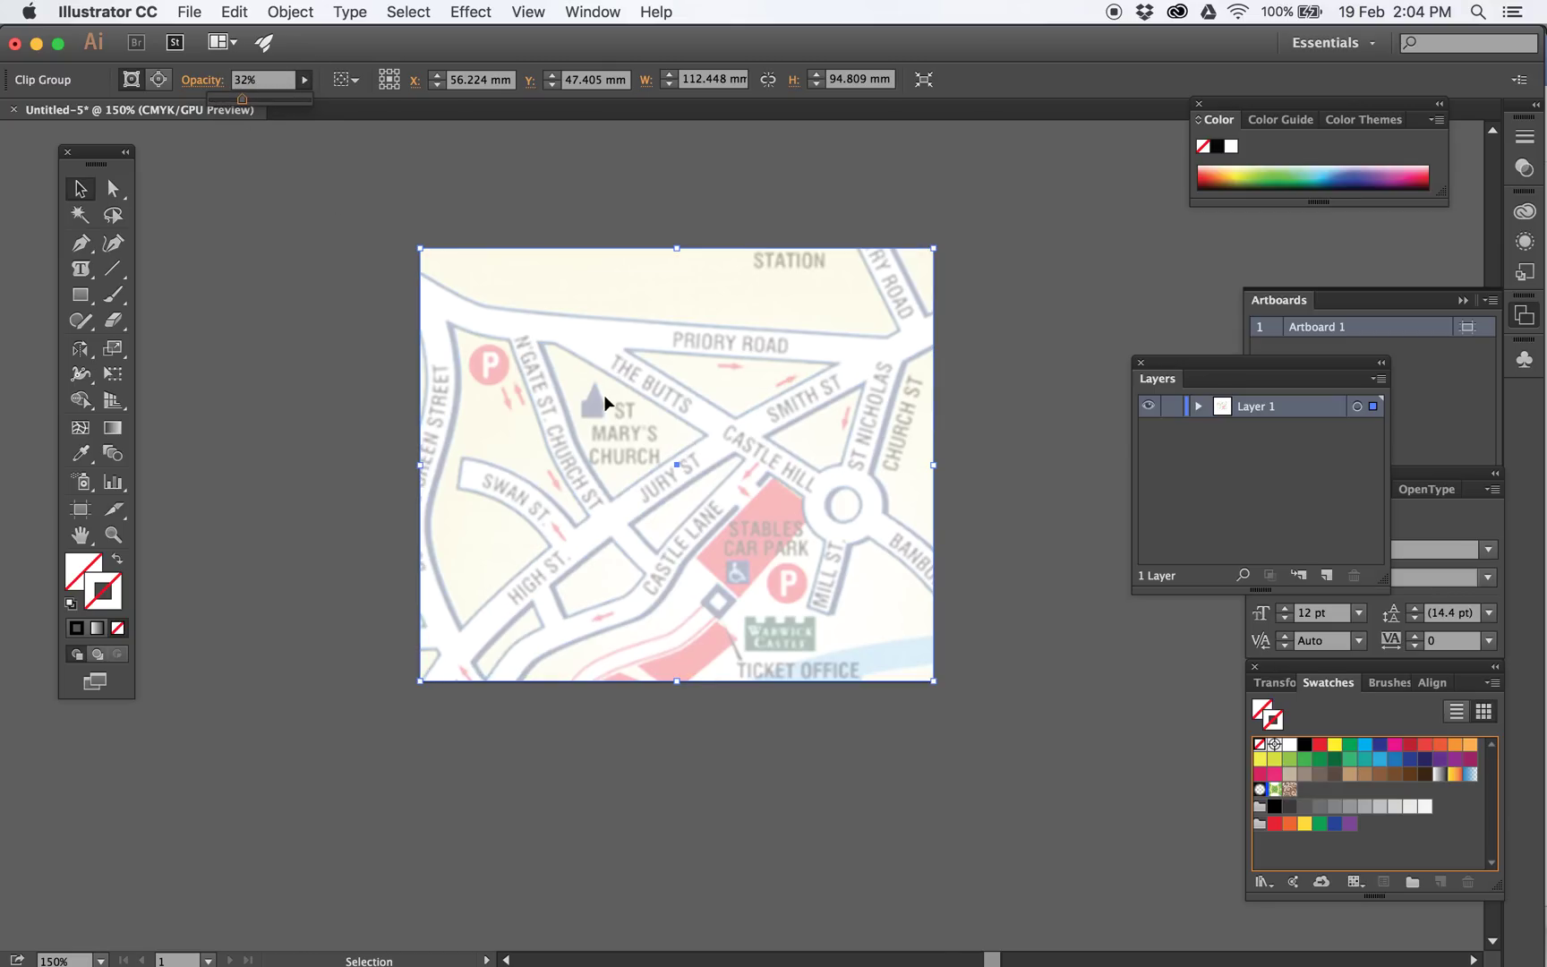
click(719, 176)
Rename the map's layer as base and lock it
double_click(1305, 403)
text(base)
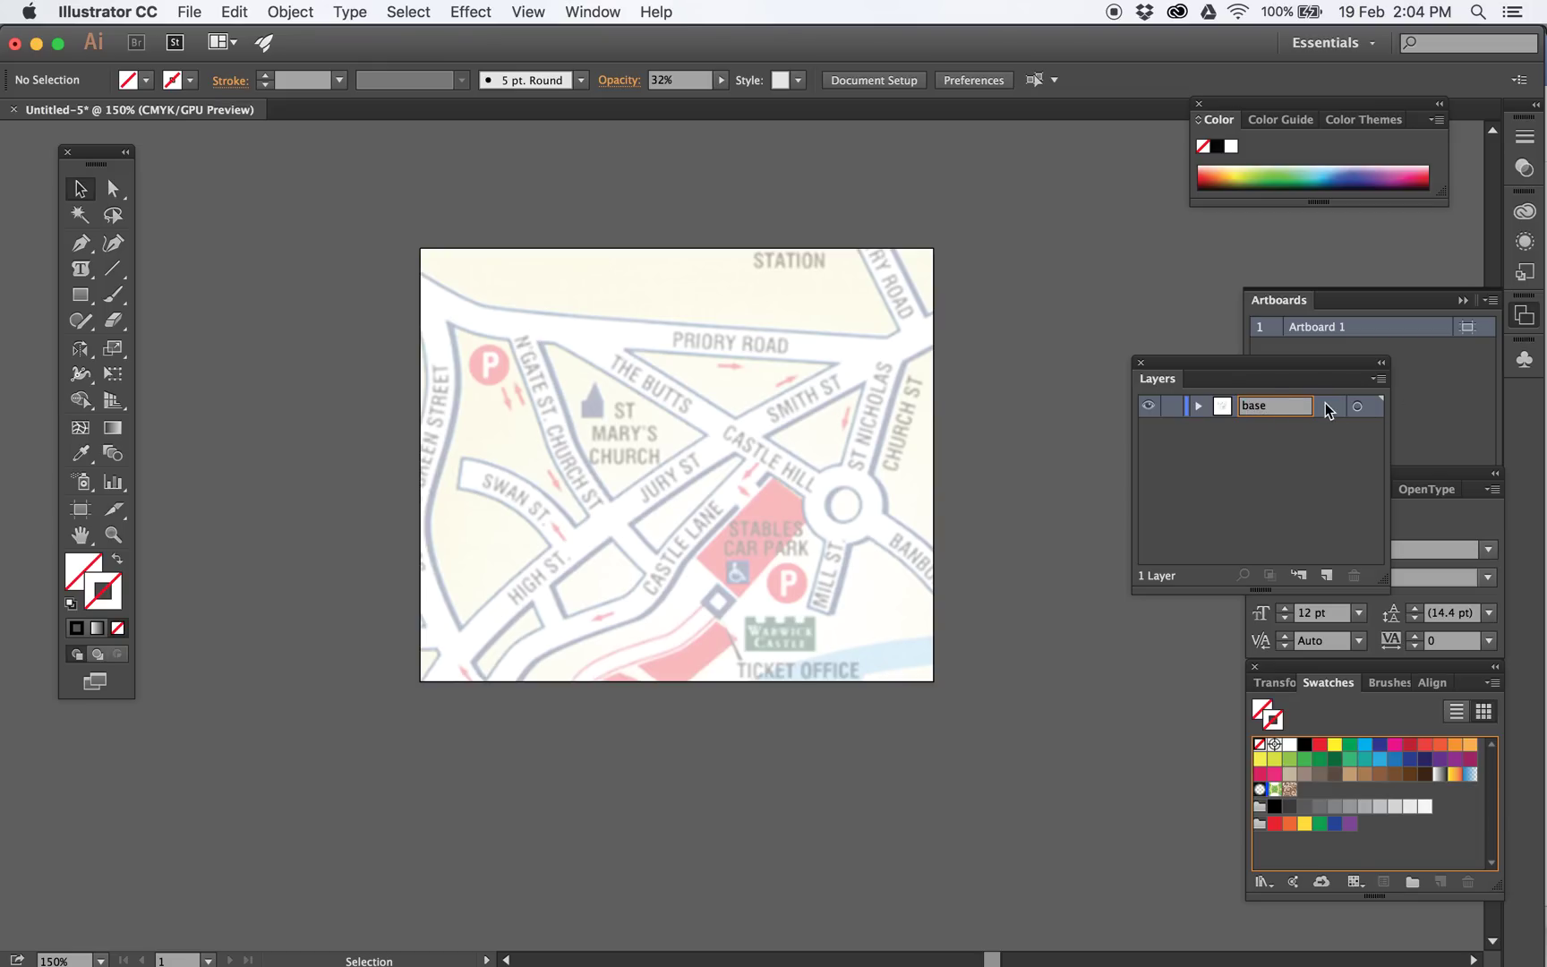
Add a new layer above the base layer and name it road
click(1331, 579)
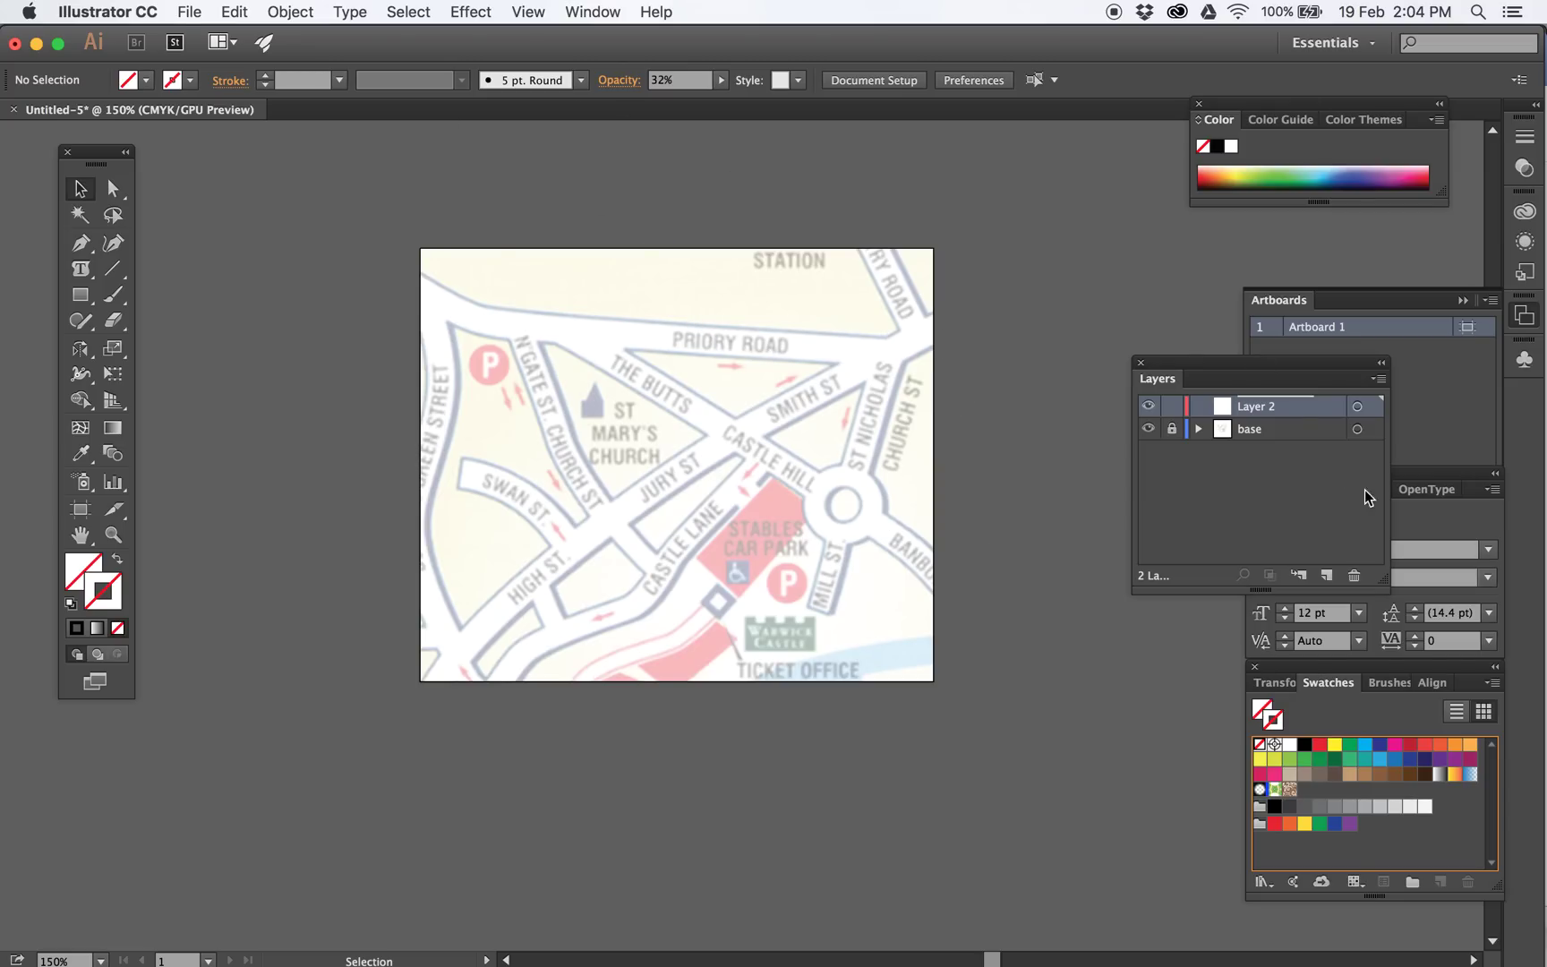
double_click(1261, 406)
text(road)
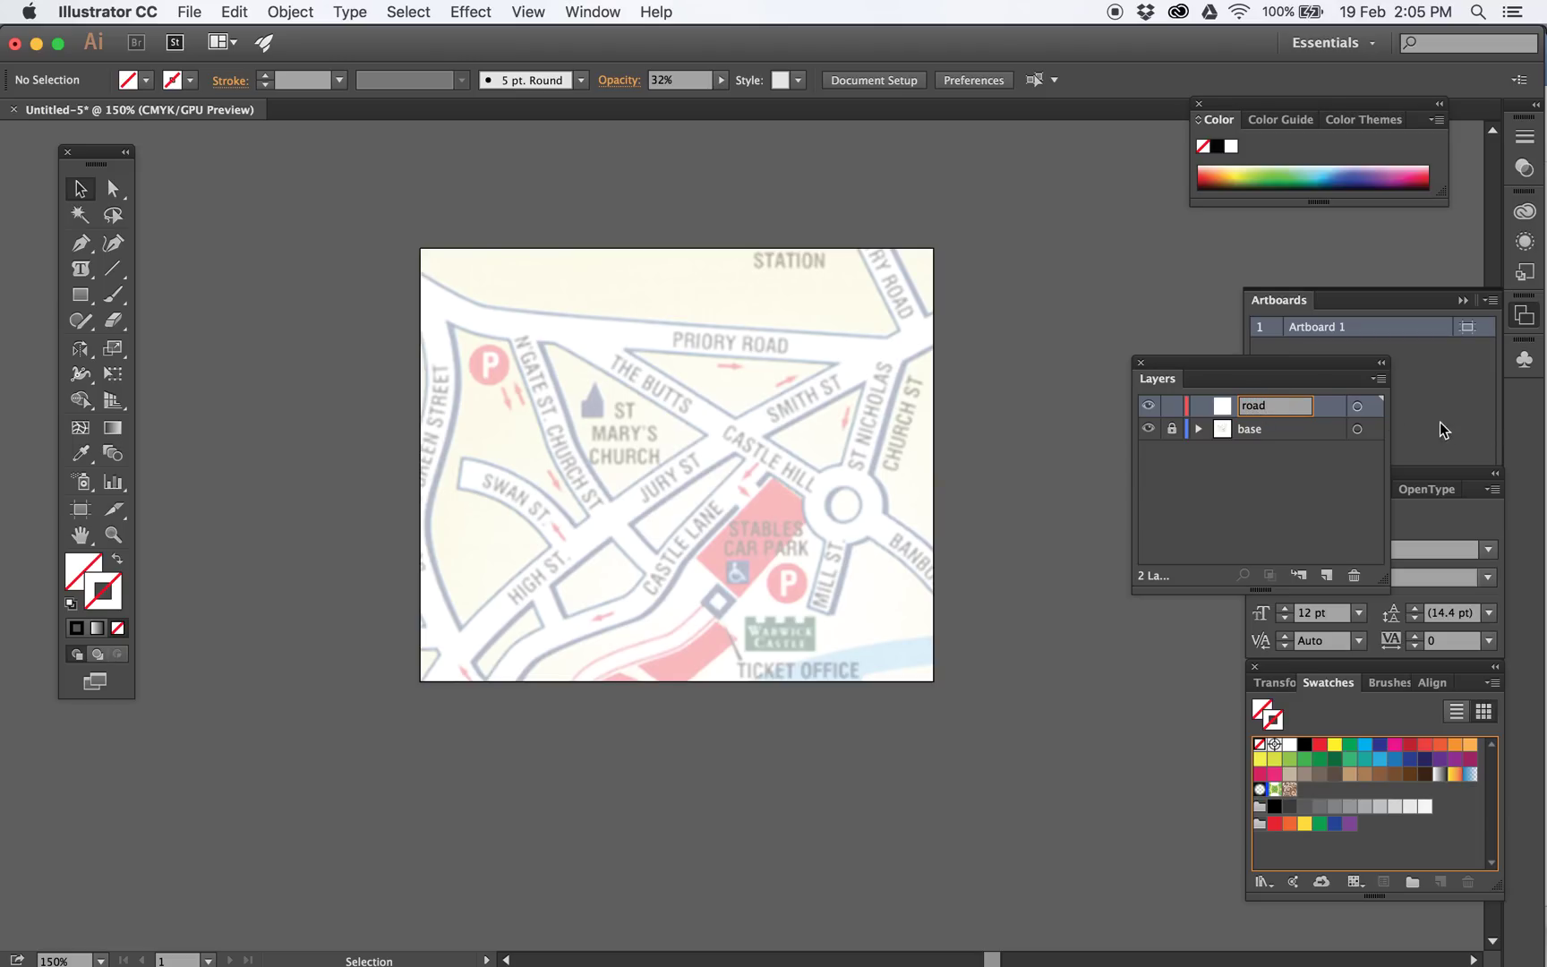
key(Return)
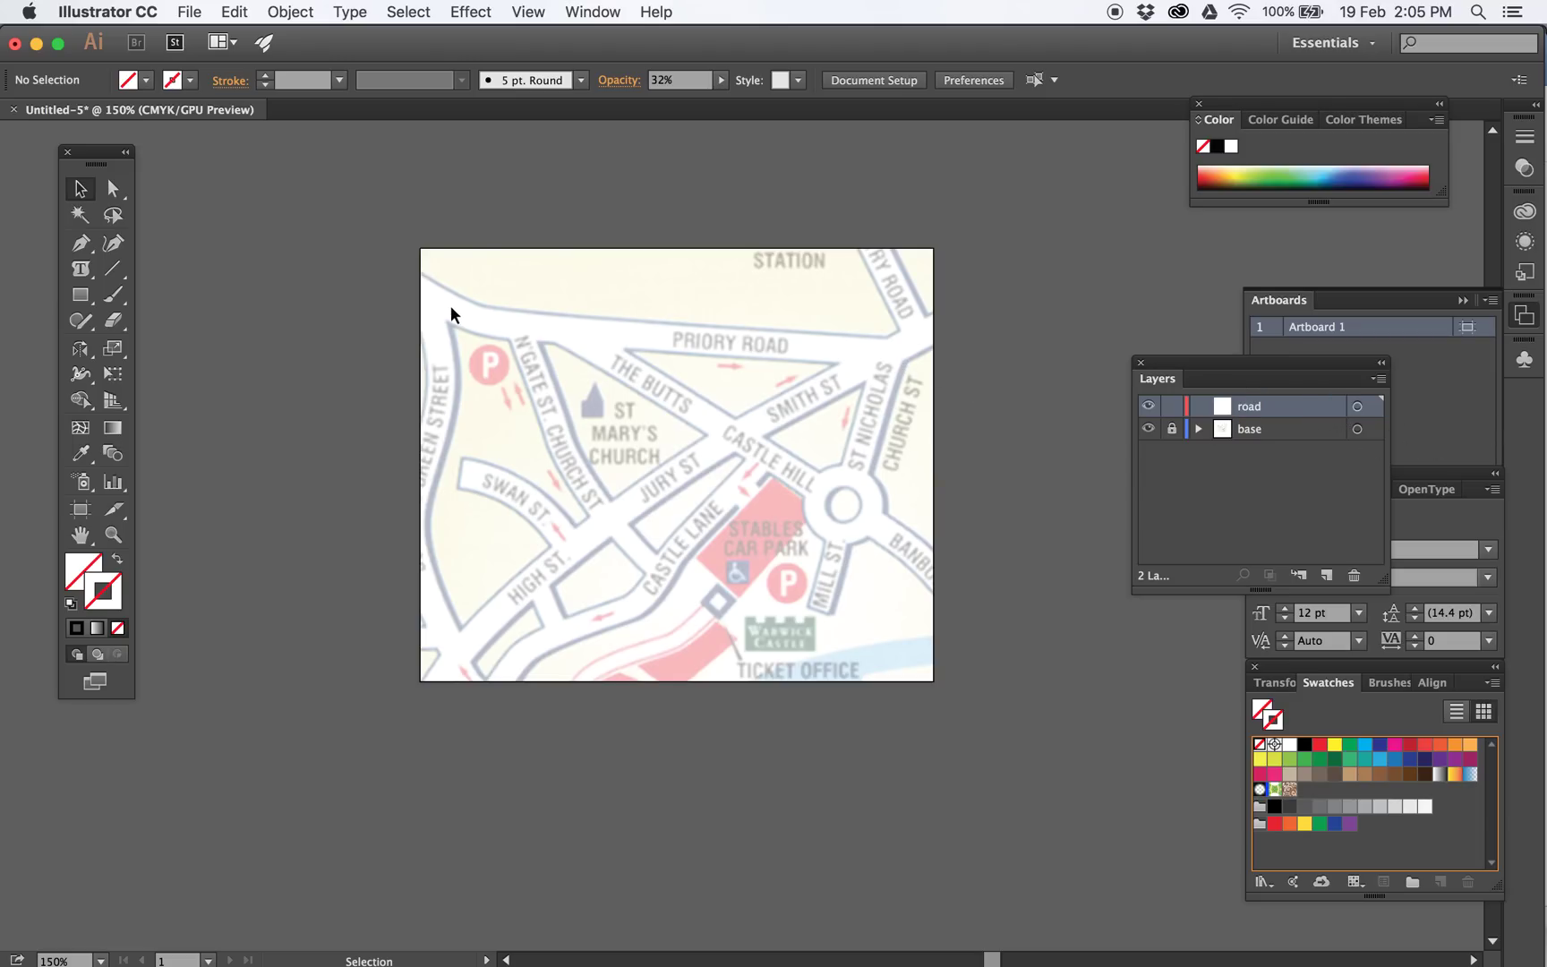
Trace Priory Road across the whole map with the Pen tool, using a red 1 pt stroke and no fill, extending past both map edges
click(77, 244)
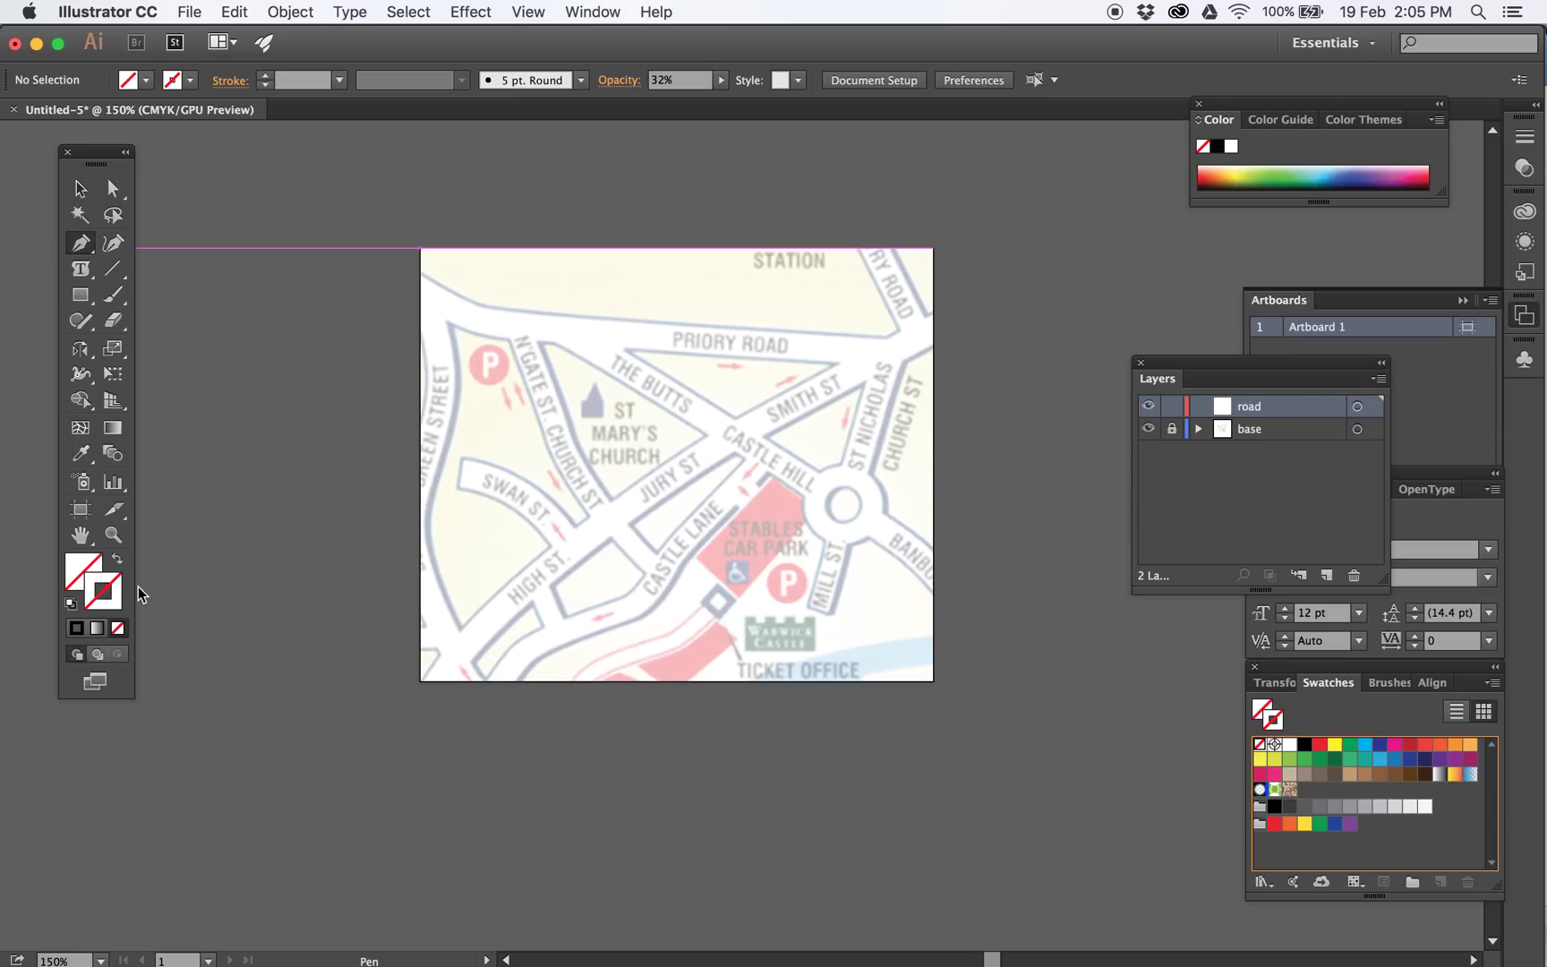
click(1322, 744)
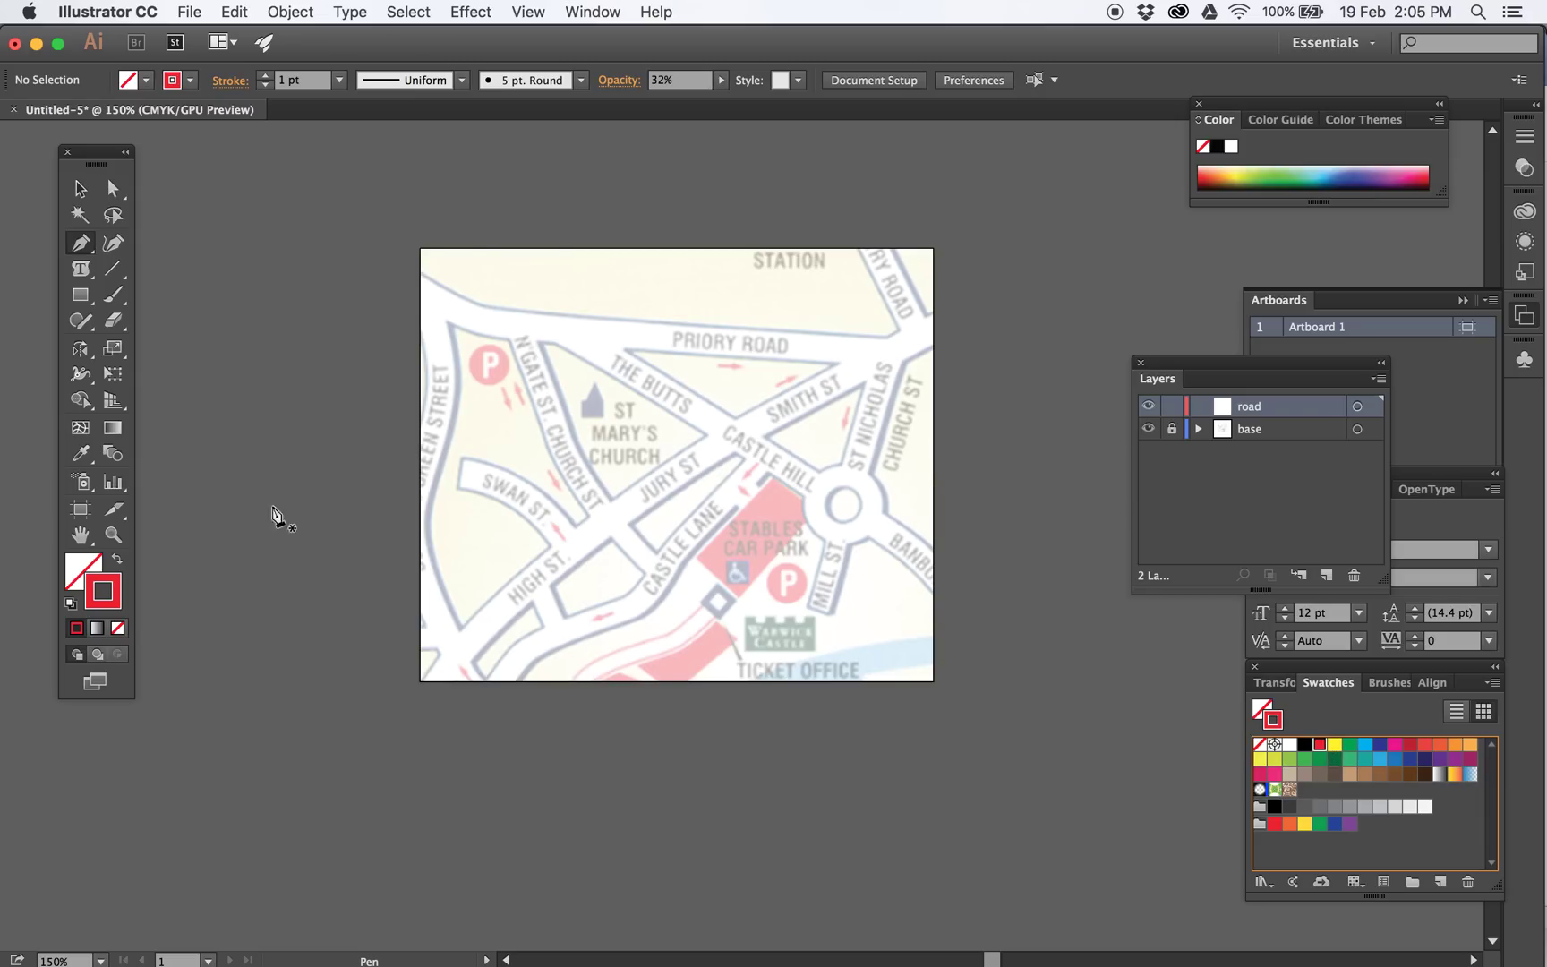
click(402, 277)
click(422, 306)
click(489, 319)
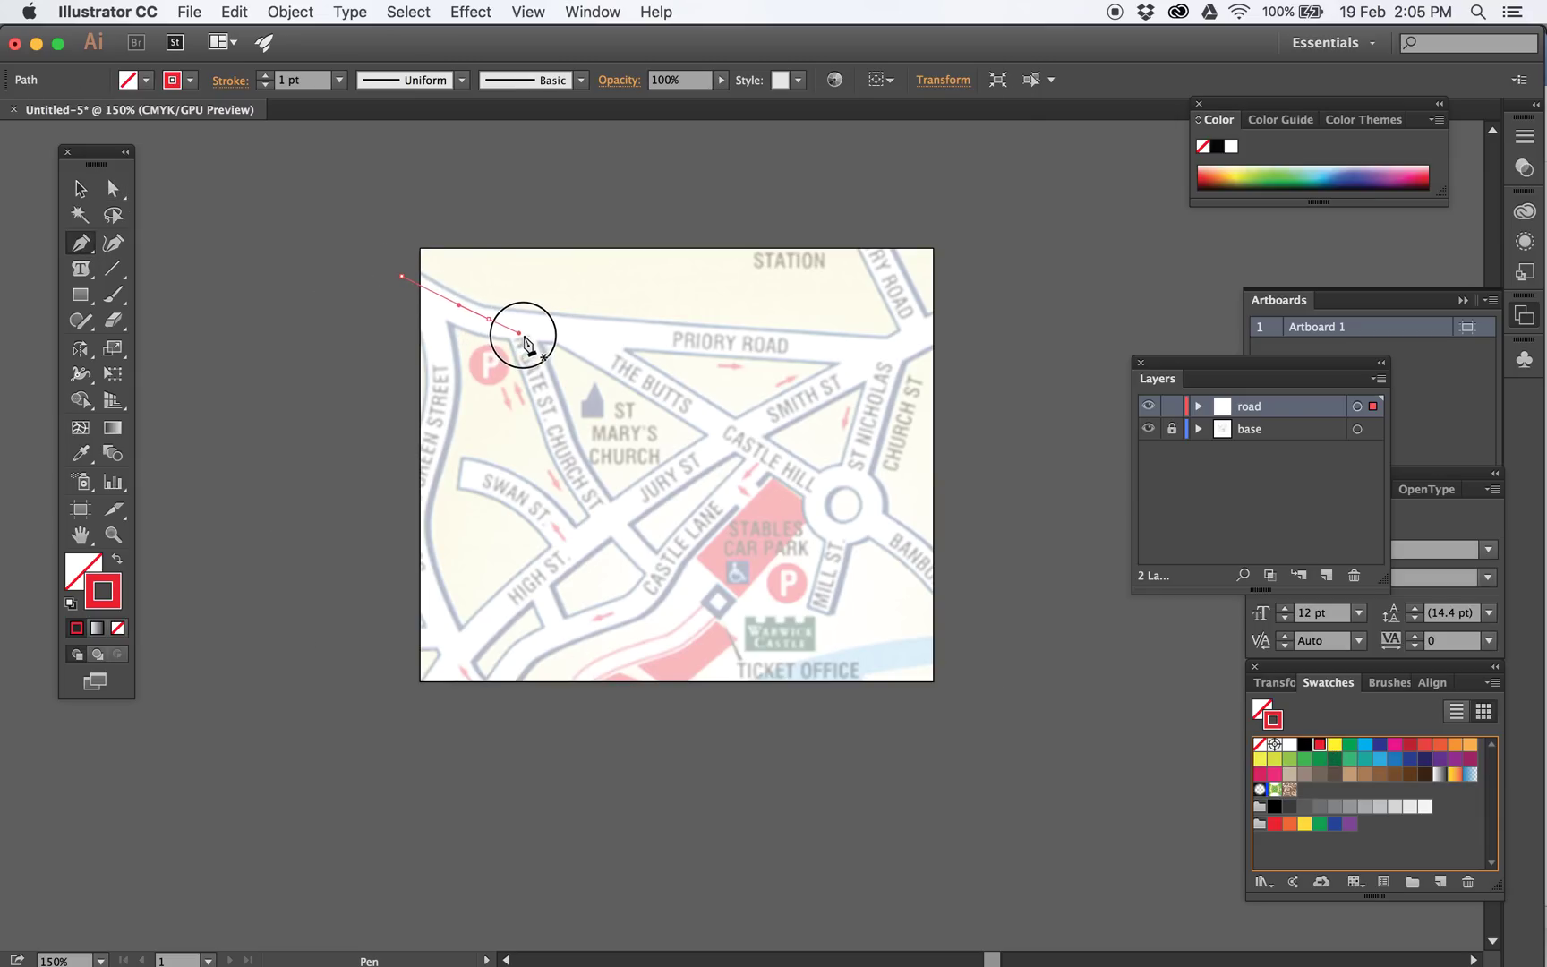
click(556, 333)
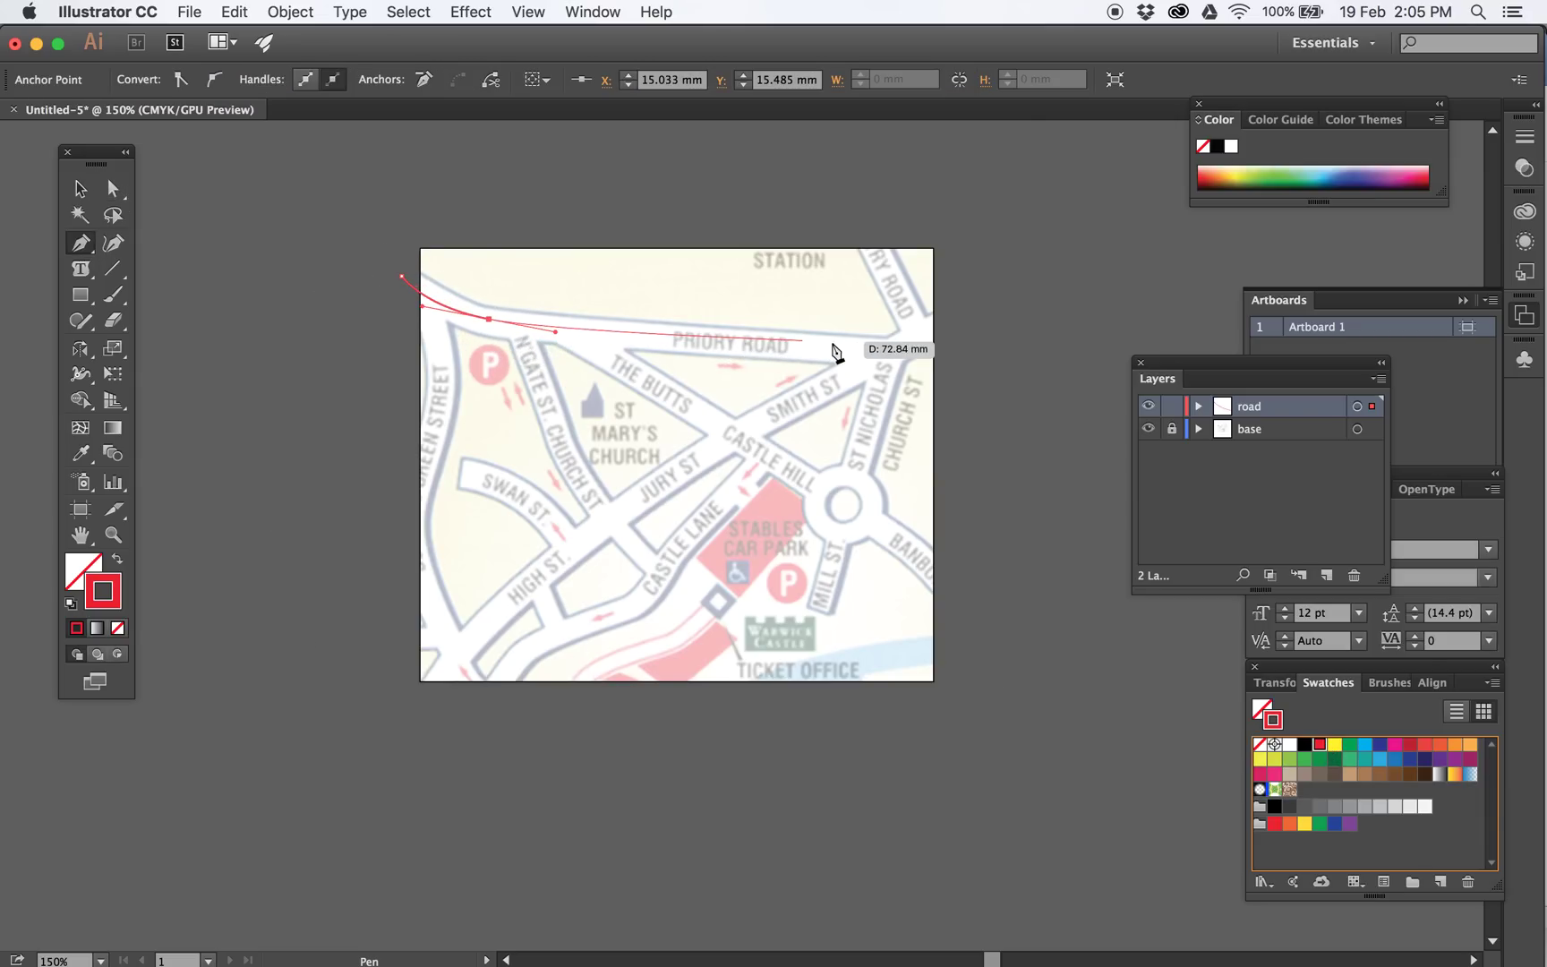
click(881, 355)
click(956, 317)
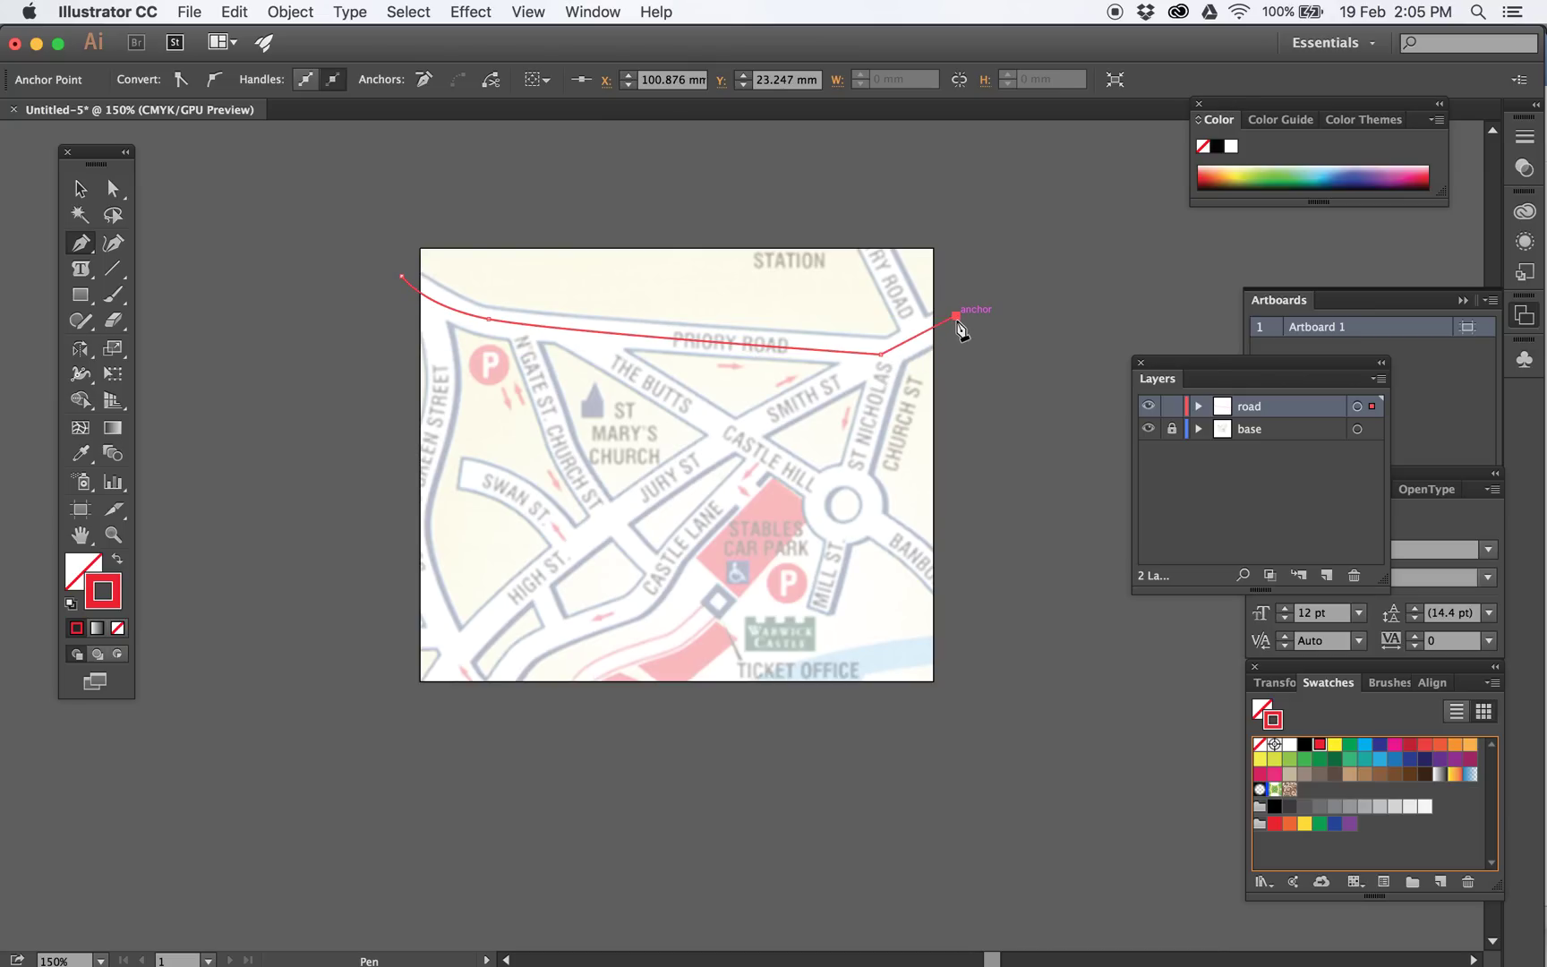
super+click(868, 238)
Trace the road in the map's upper-right corner as a straight path from above the map down to the Priory Road path
click(868, 238)
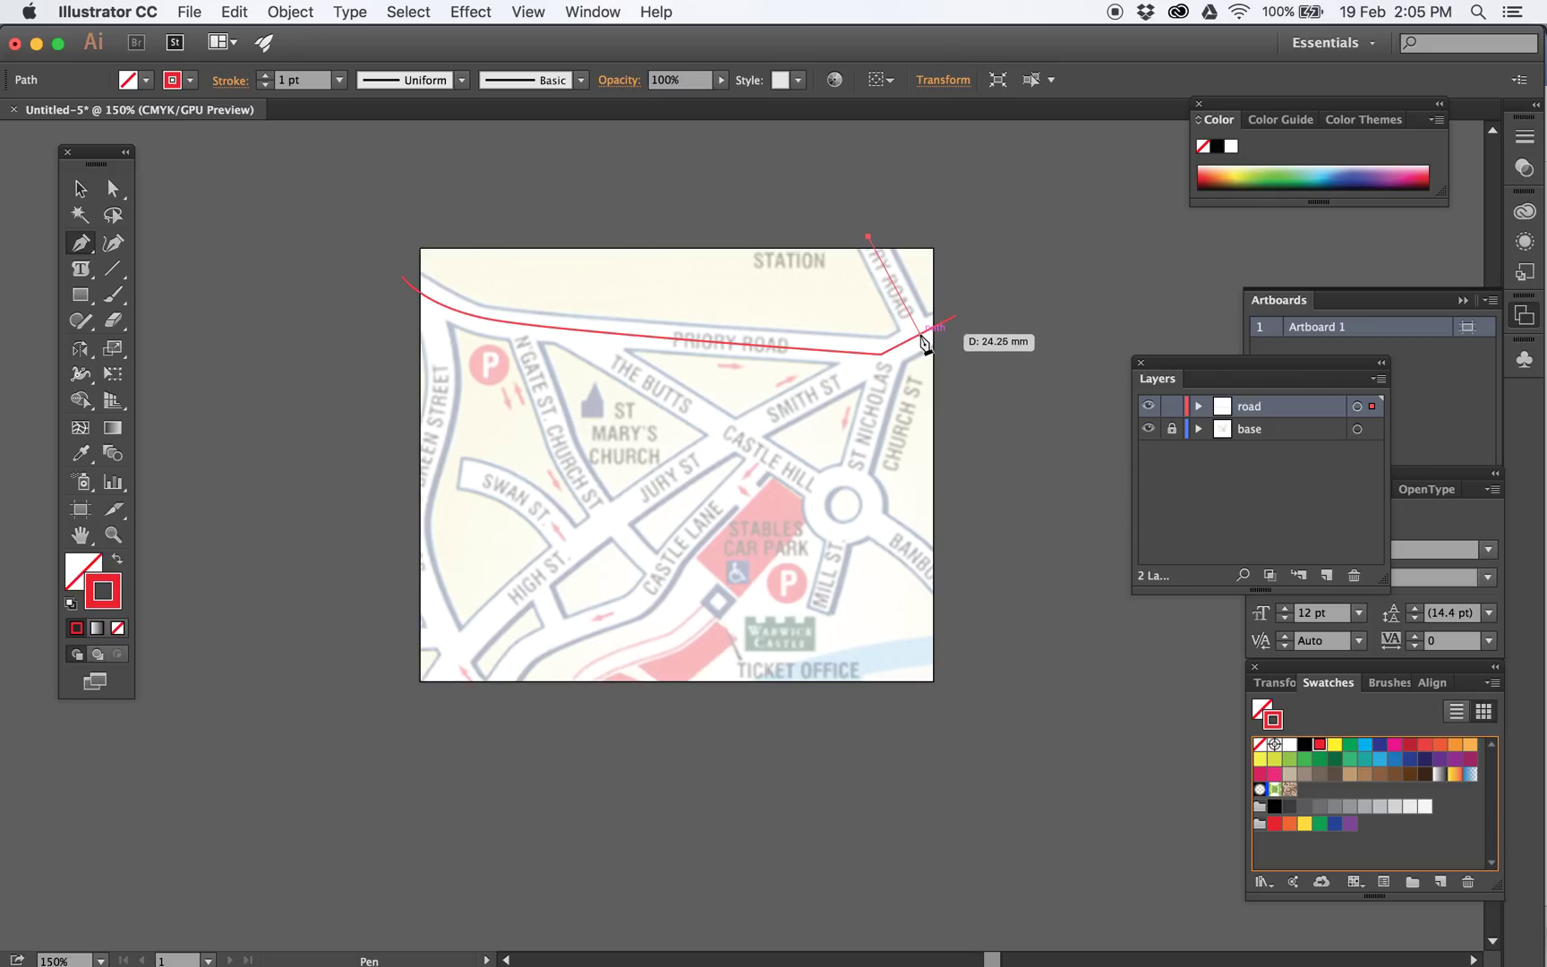
click(922, 337)
key(Escape)
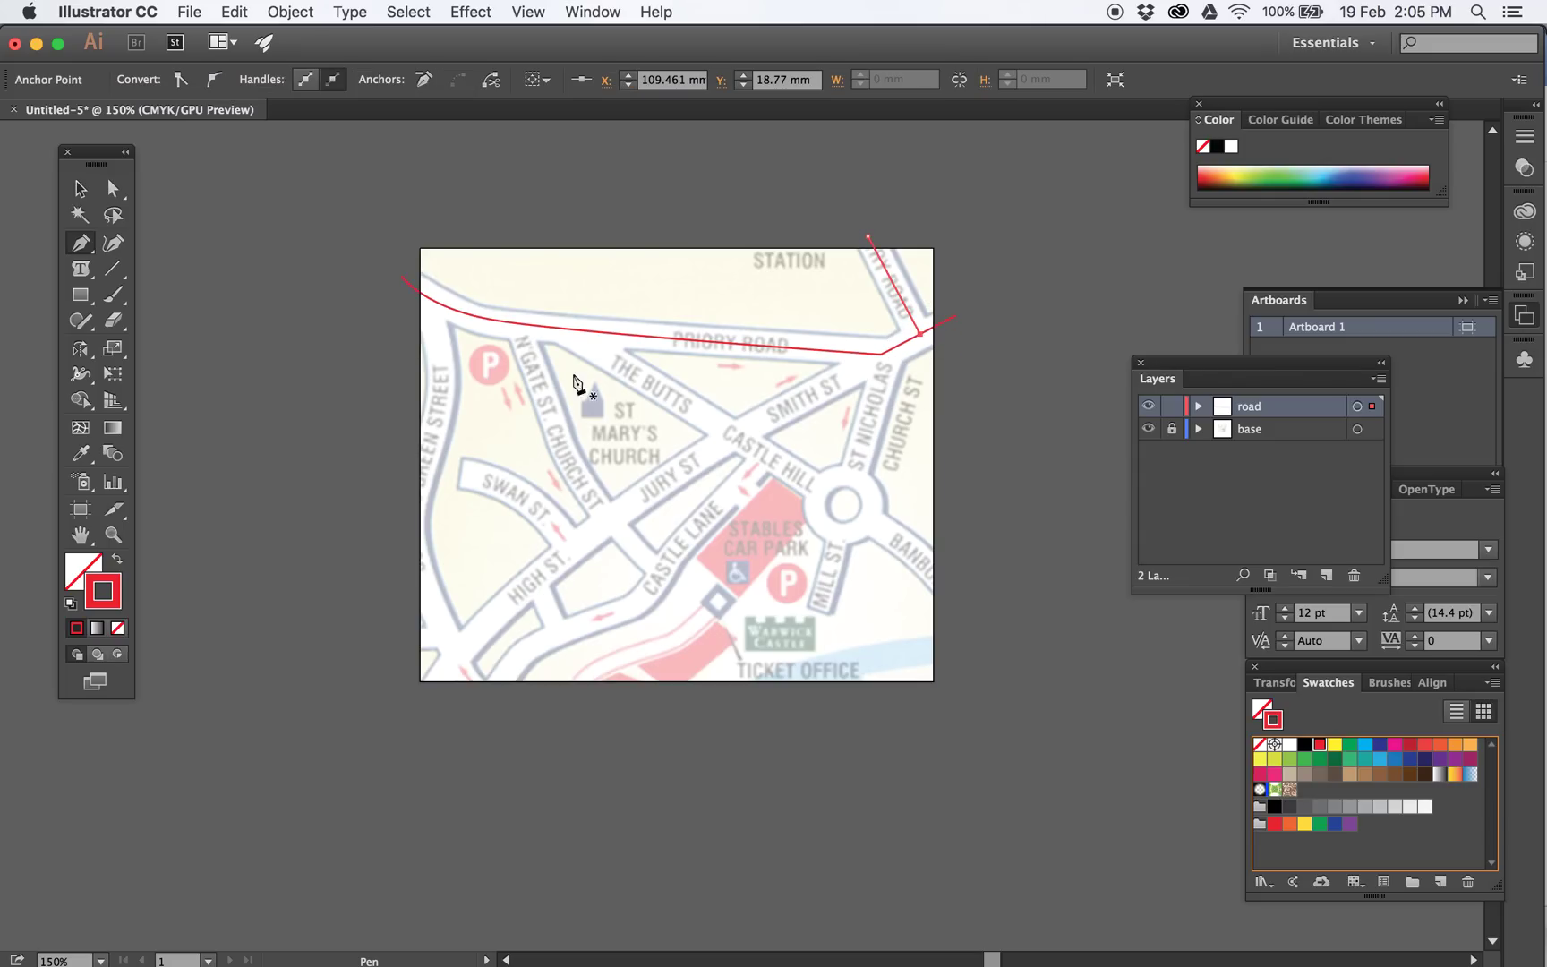
Trace the curved Green Street along the map's left edge, from the Priory Road path down past the lower map edge
click(425, 296)
click(439, 413)
drag(438, 419, 435, 433)
drag(411, 535, 413, 572)
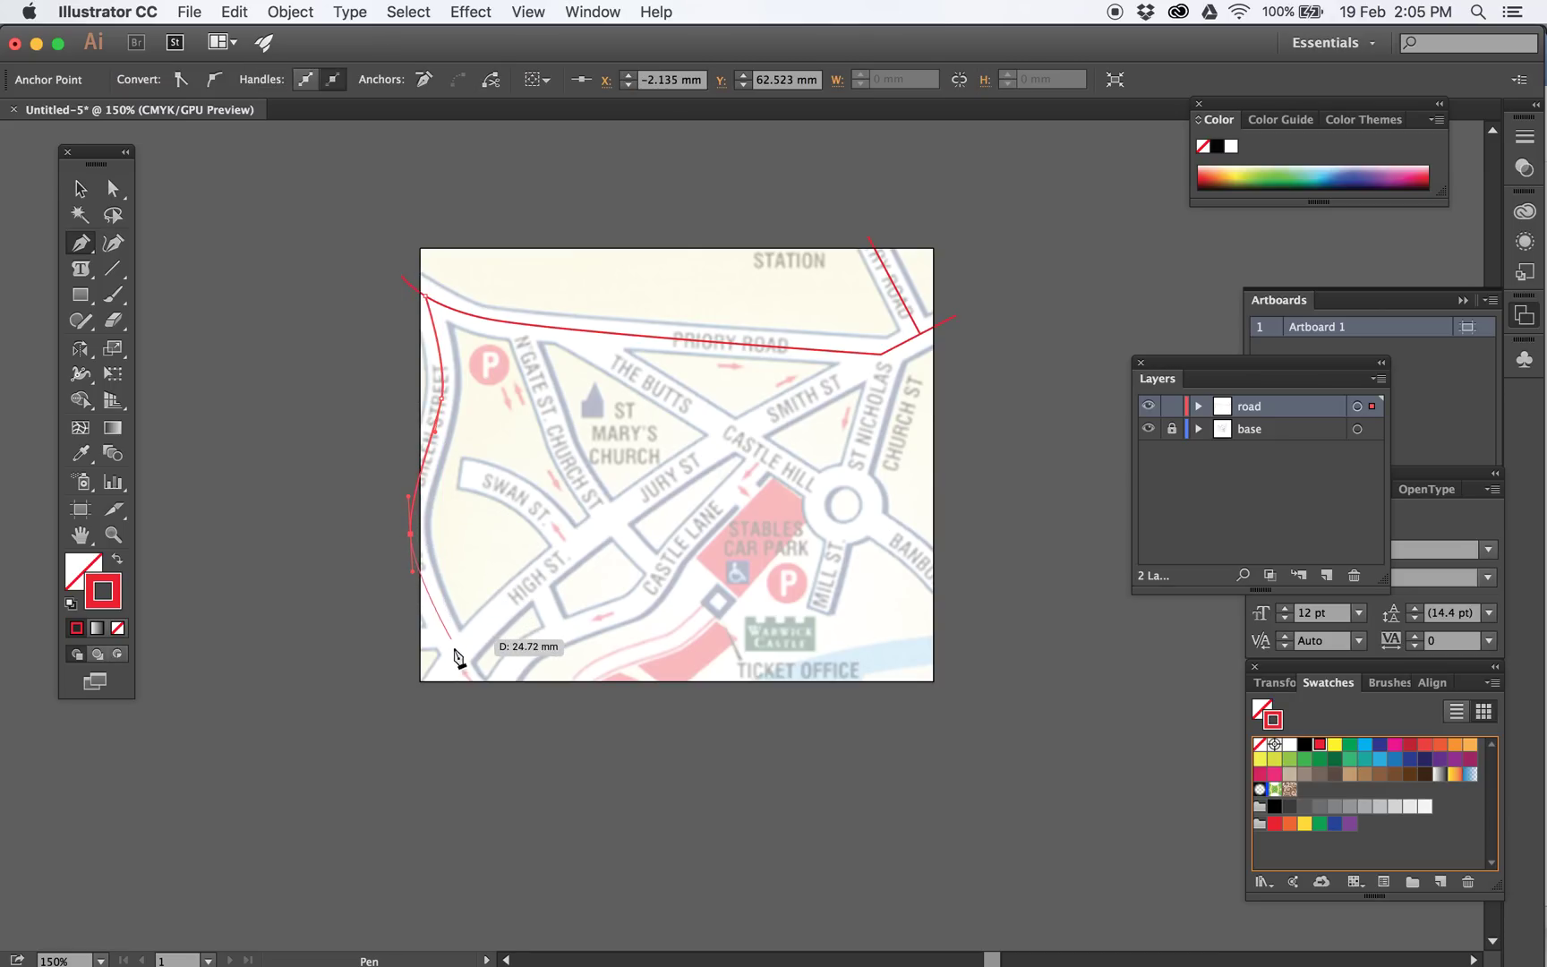
drag(495, 724, 517, 758)
super+click(417, 705)
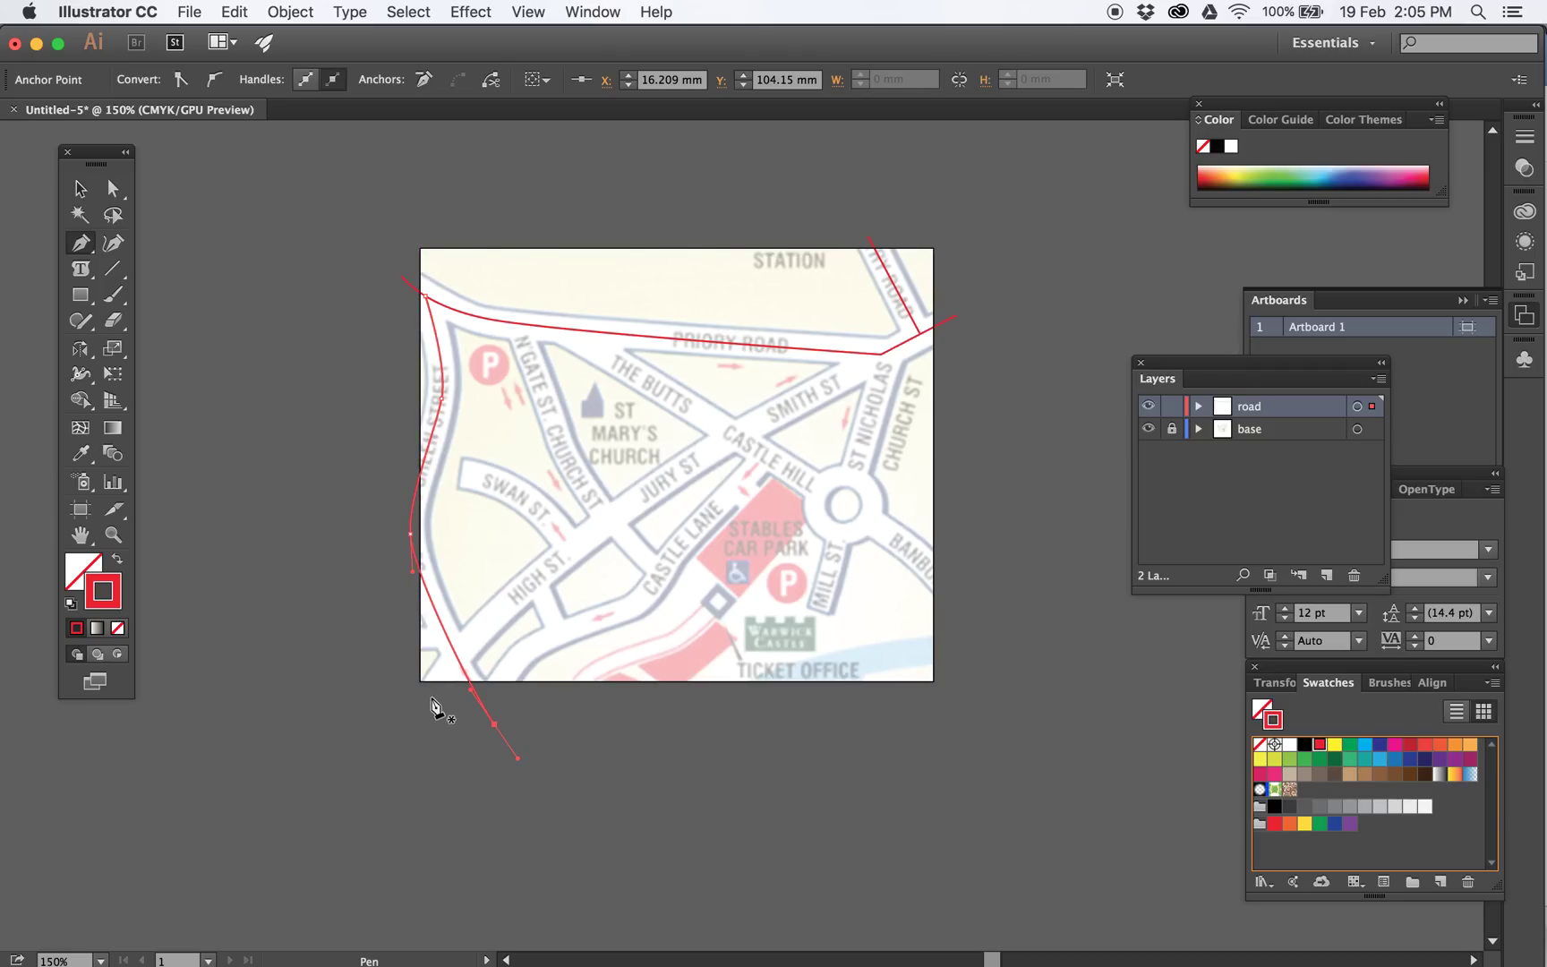
Trace N'Gate Street and Church Street with the Pen tool, from the Priory Road path down to Castle Lane
click(520, 324)
click(555, 428)
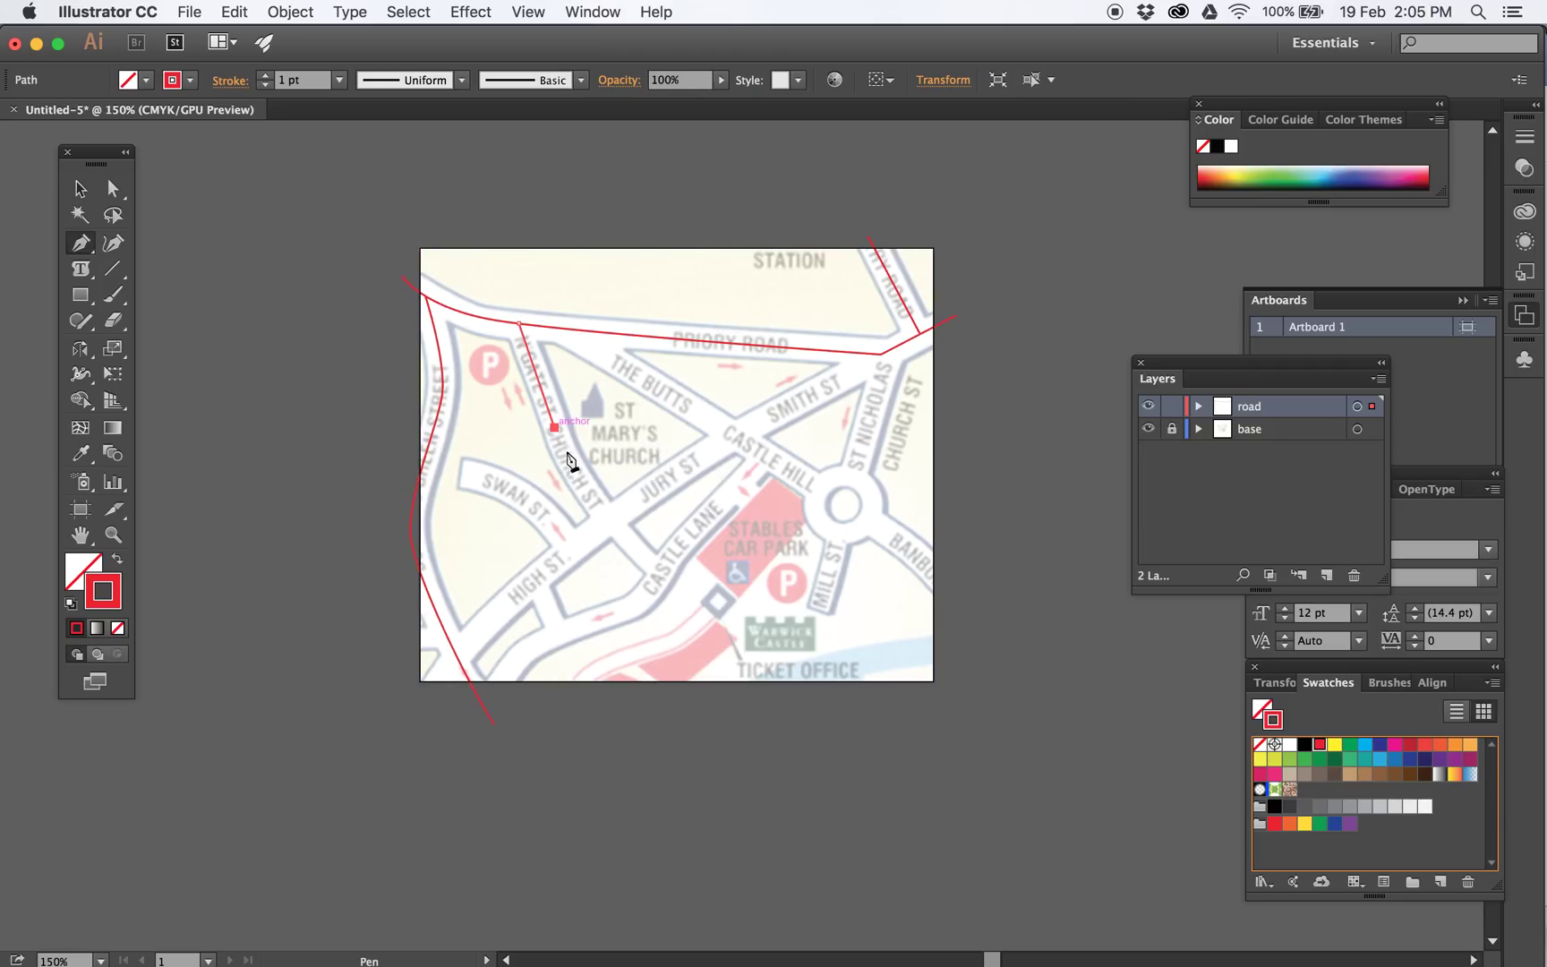
click(608, 516)
click(662, 574)
super+click(673, 231)
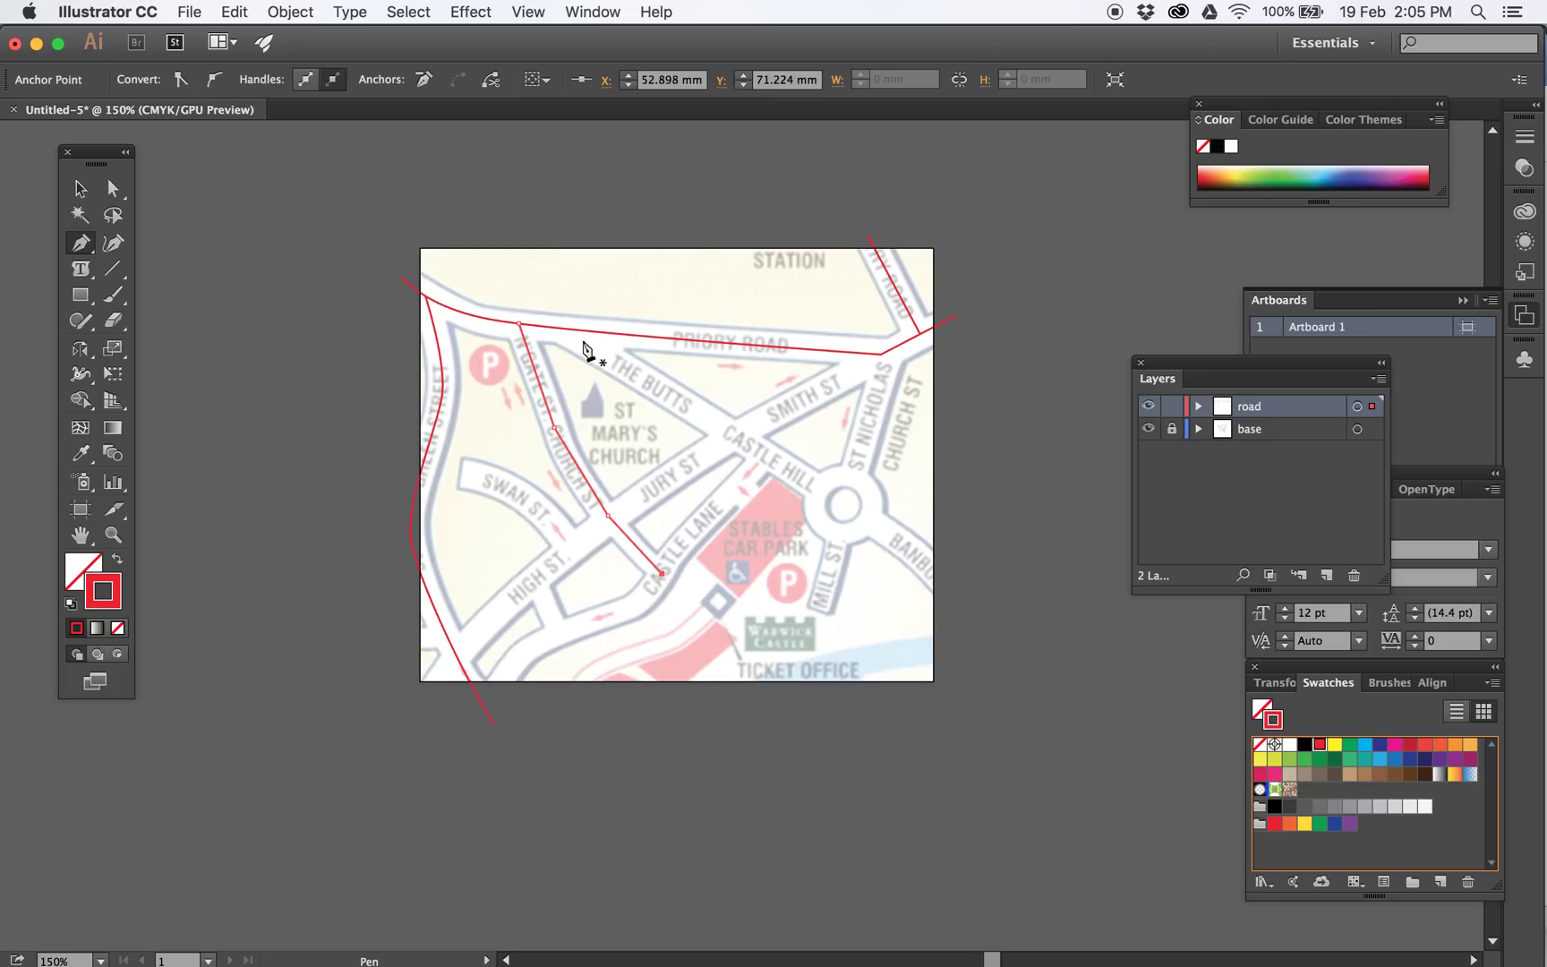
Trace The Butts and Castle Hill as one straight path from the Priory Road path to the roundabout
click(582, 338)
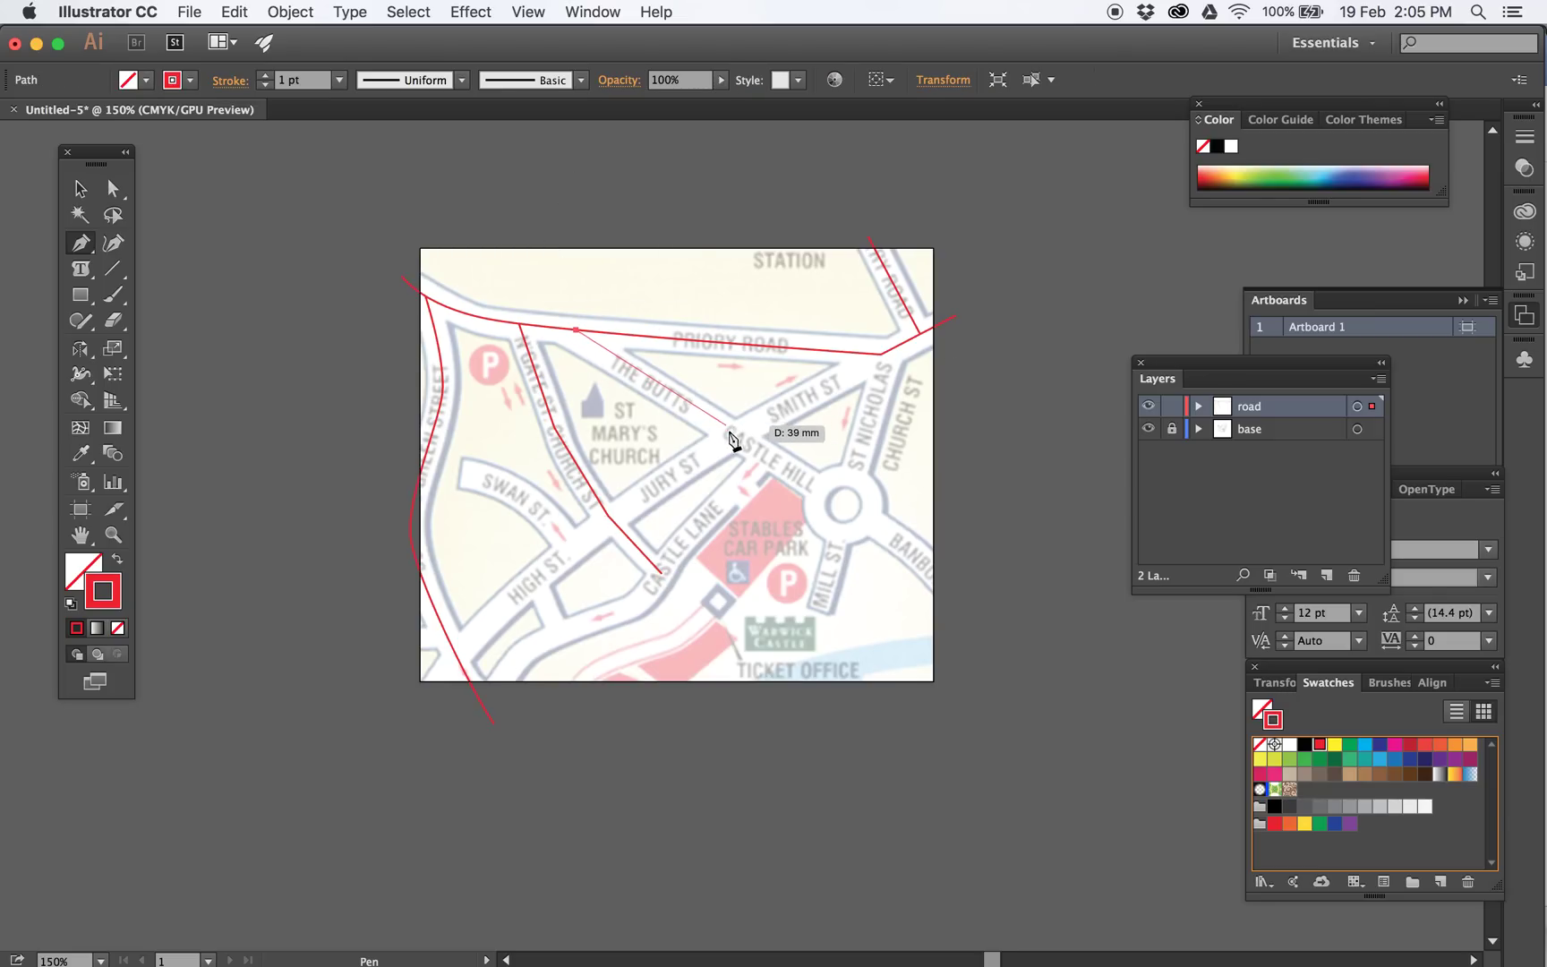
click(816, 489)
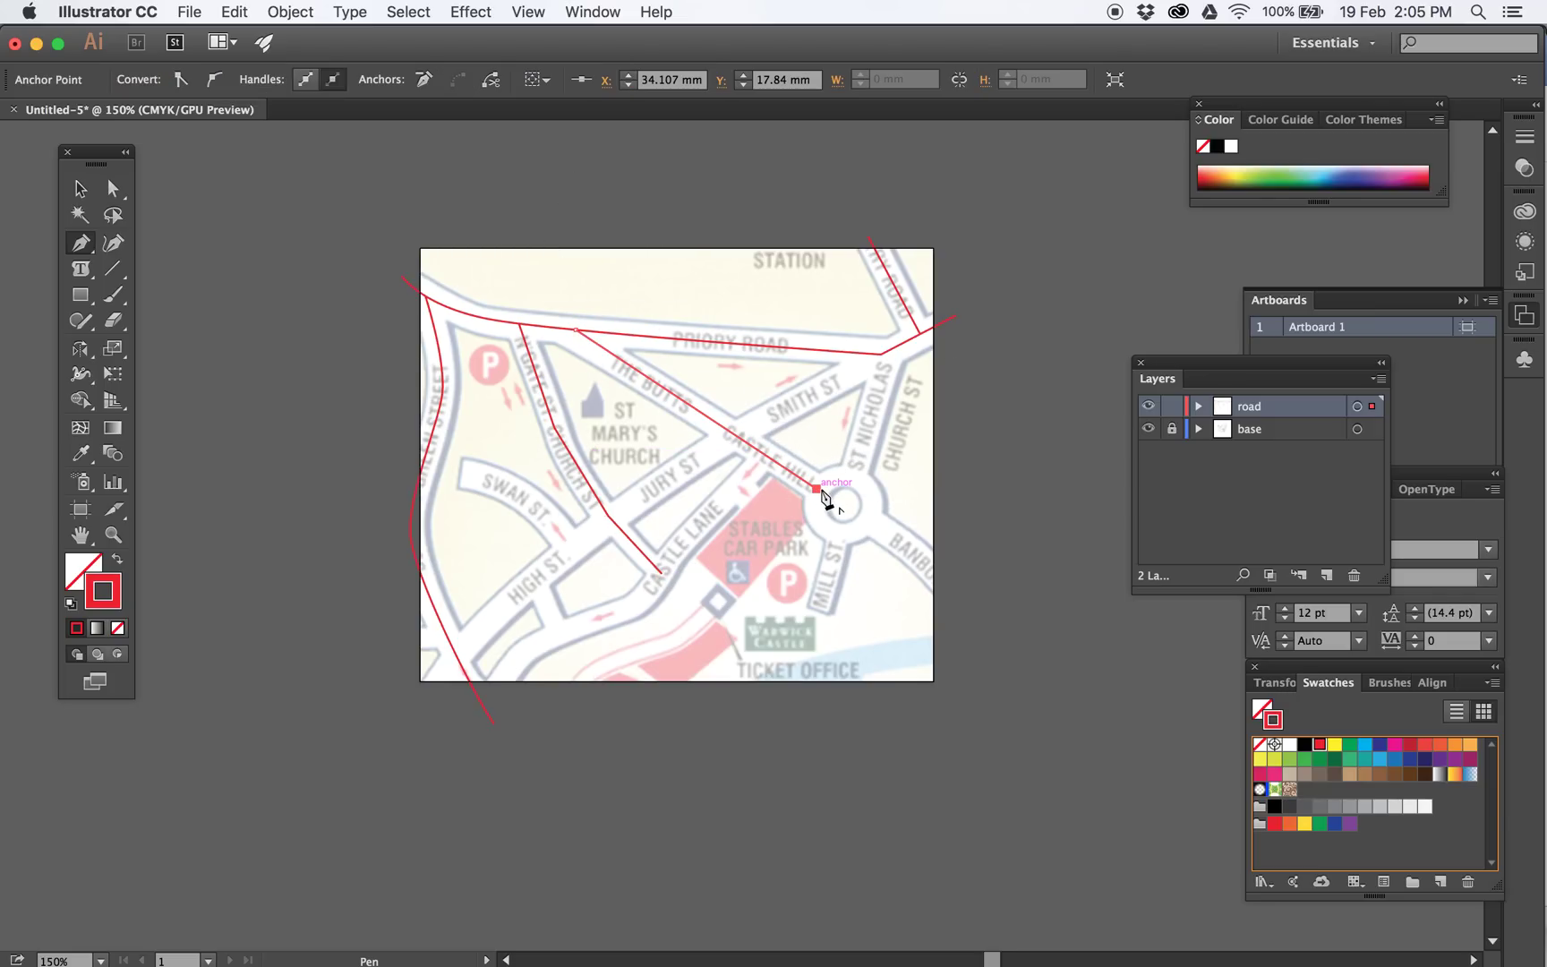
super+click(784, 484)
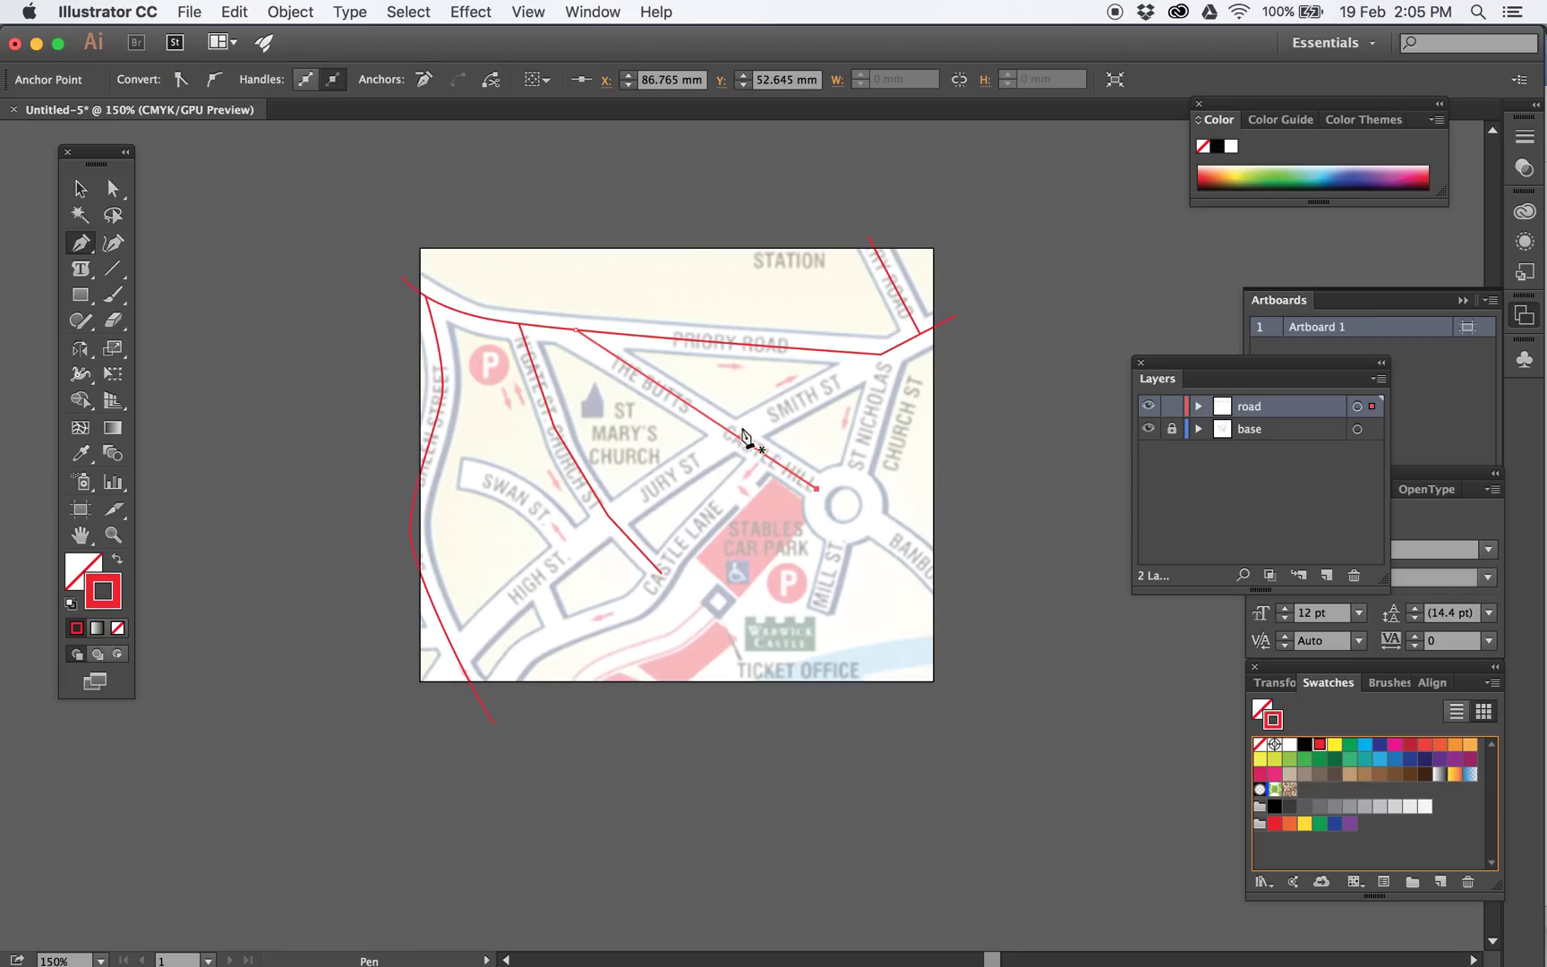
Trace the Banbury road as a slightly curved path from the roundabout past the map's right edge
click(868, 519)
mouse_move(956, 596)
mouse_down()
mouse_move(978, 632)
mouse_move(976, 594)
mouse_up()
super+click(837, 537)
Trace Mill Street below the roundabout and St Nicholas Church Street from the roundabout up to Priory Road as straight paths
click(835, 535)
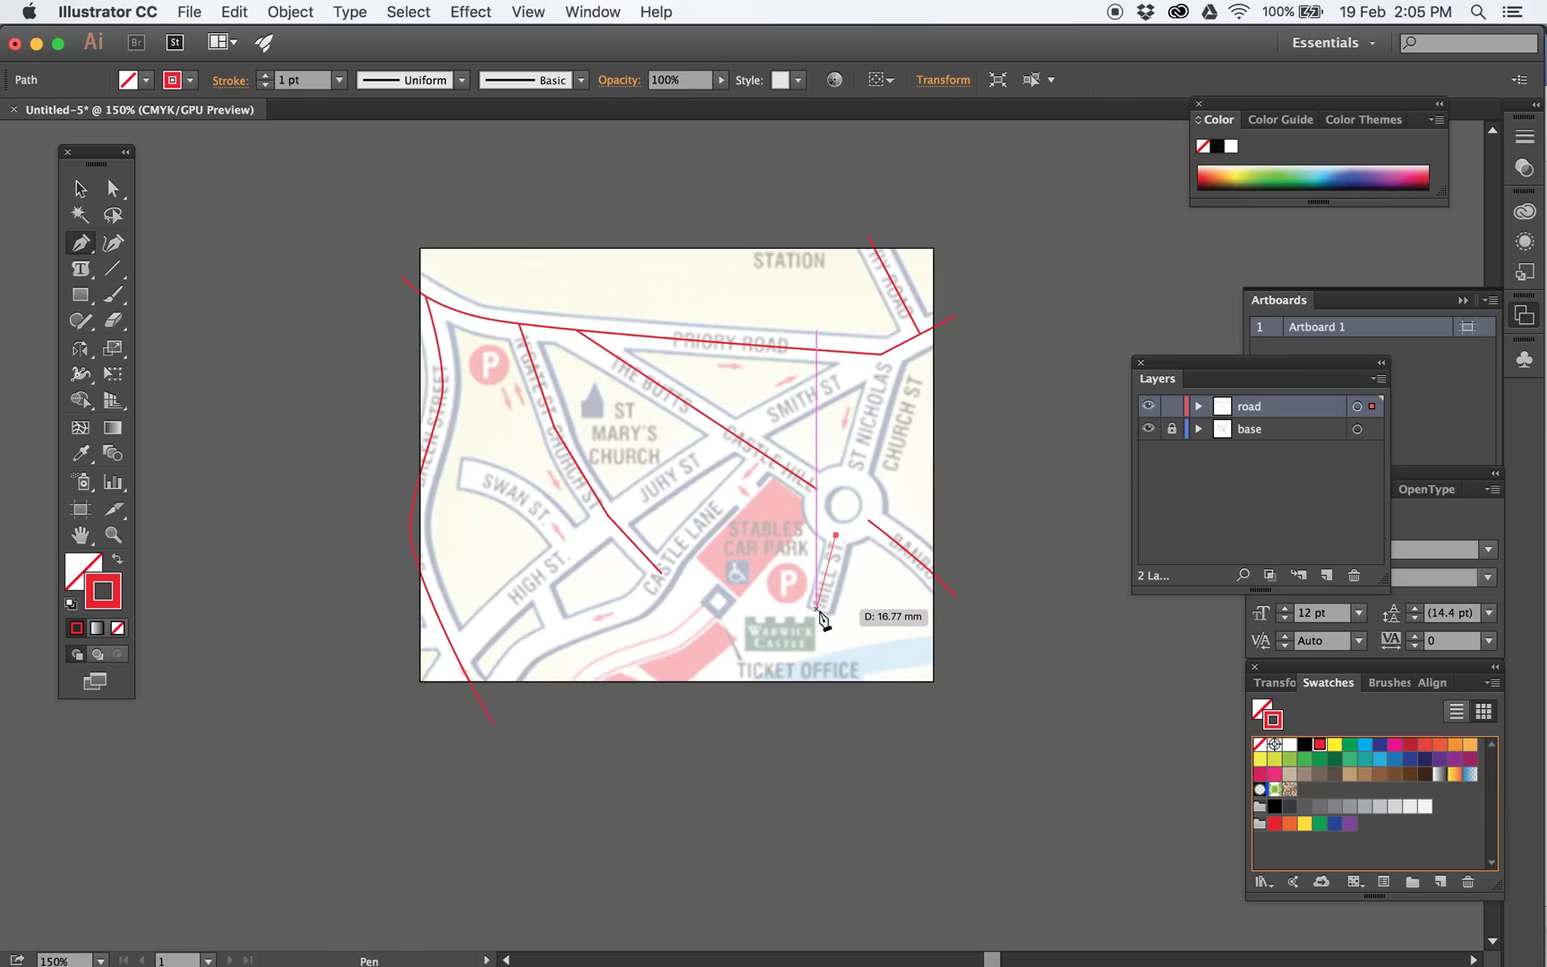
click(816, 613)
super+click(854, 479)
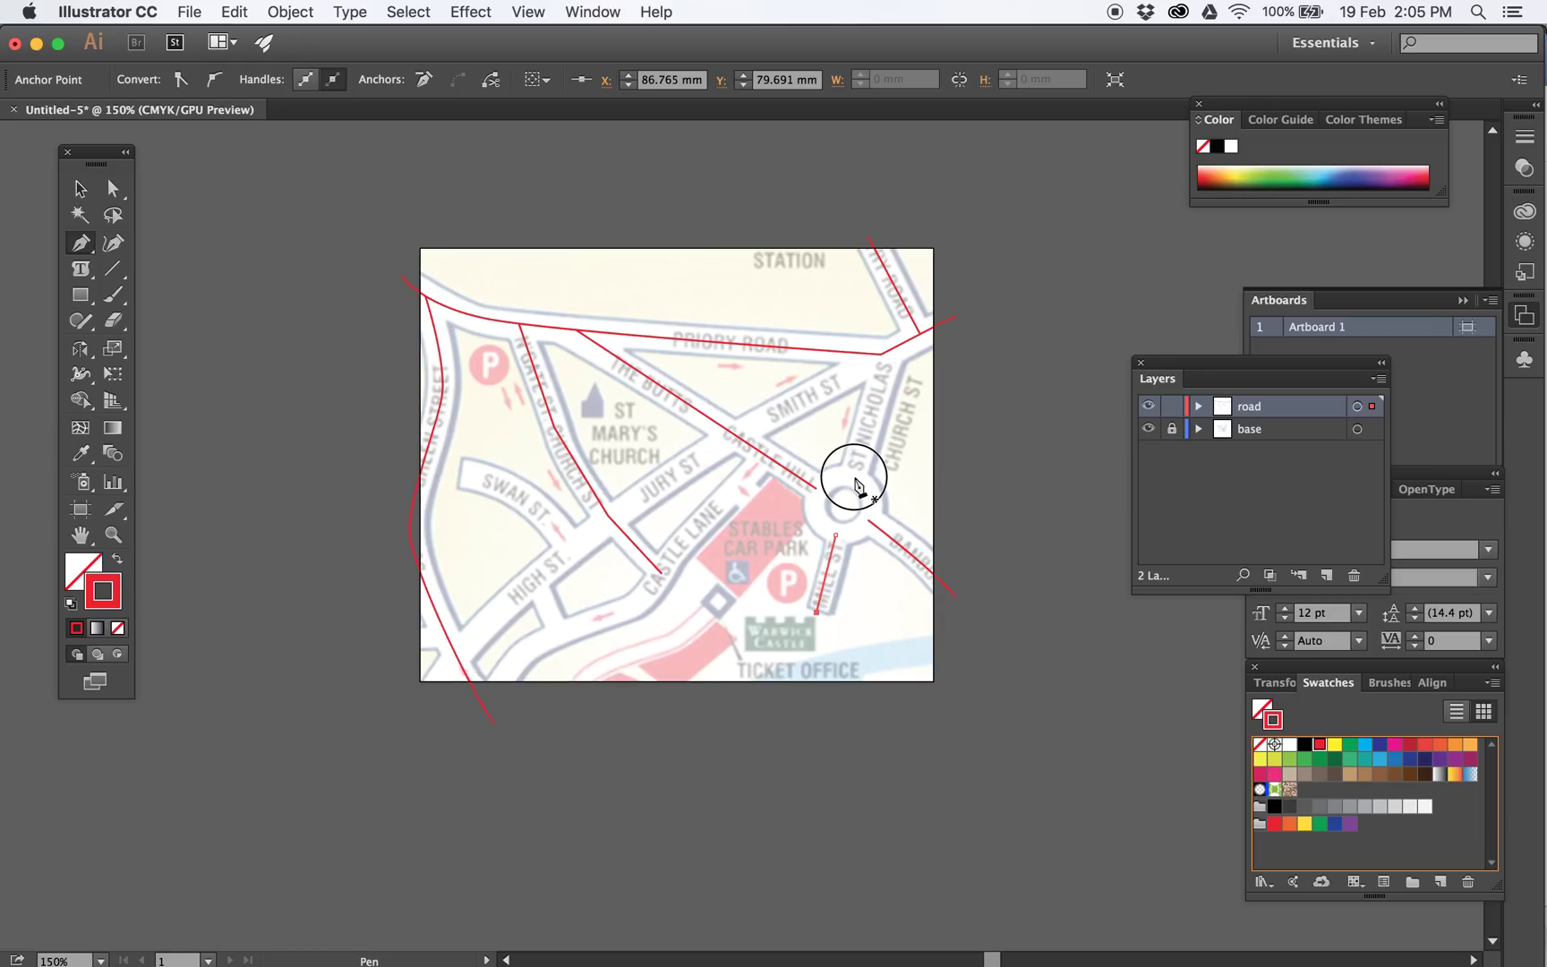
click(853, 477)
click(890, 351)
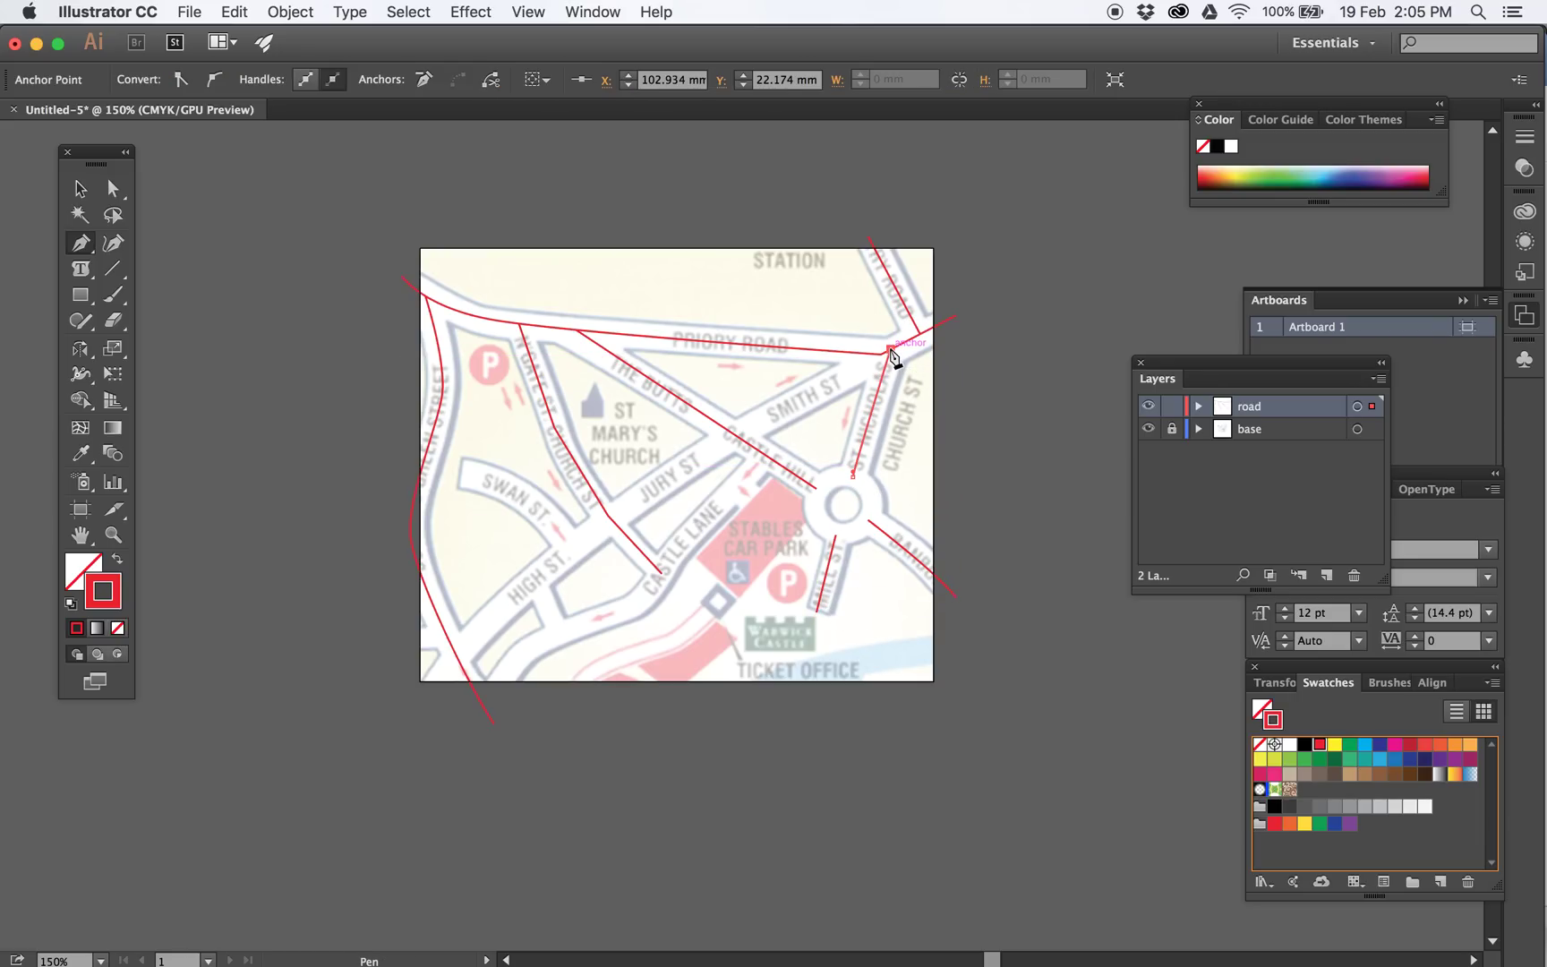
Give all paths on the road layer a white 17 pt stroke
click(79, 188)
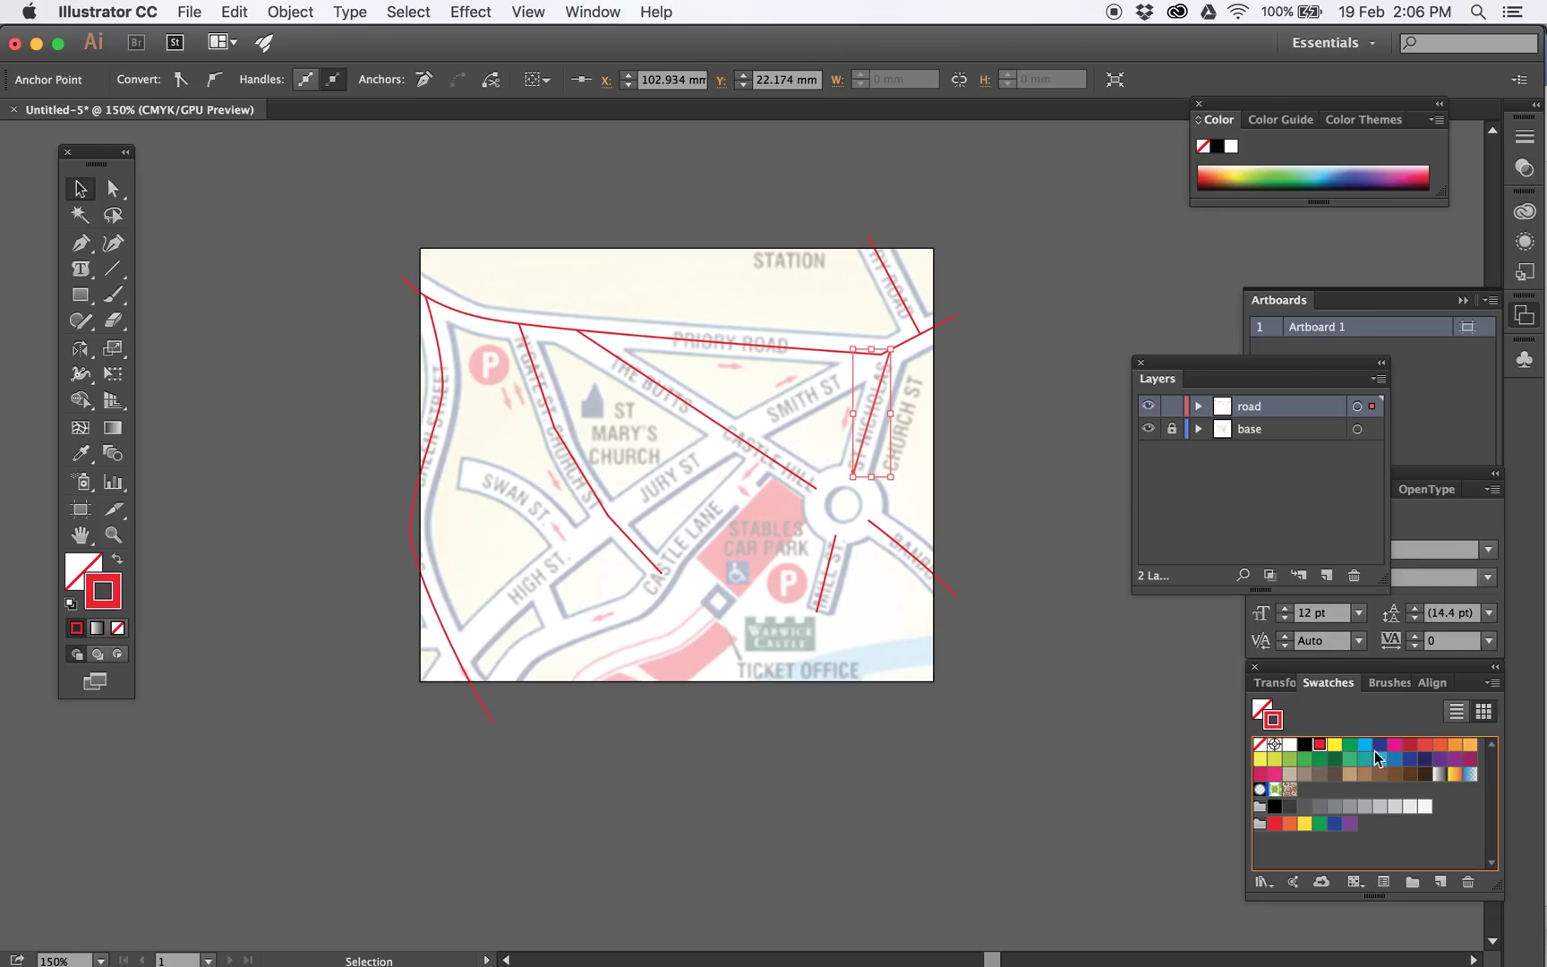
drag(412, 243, 1075, 843)
click(1070, 652)
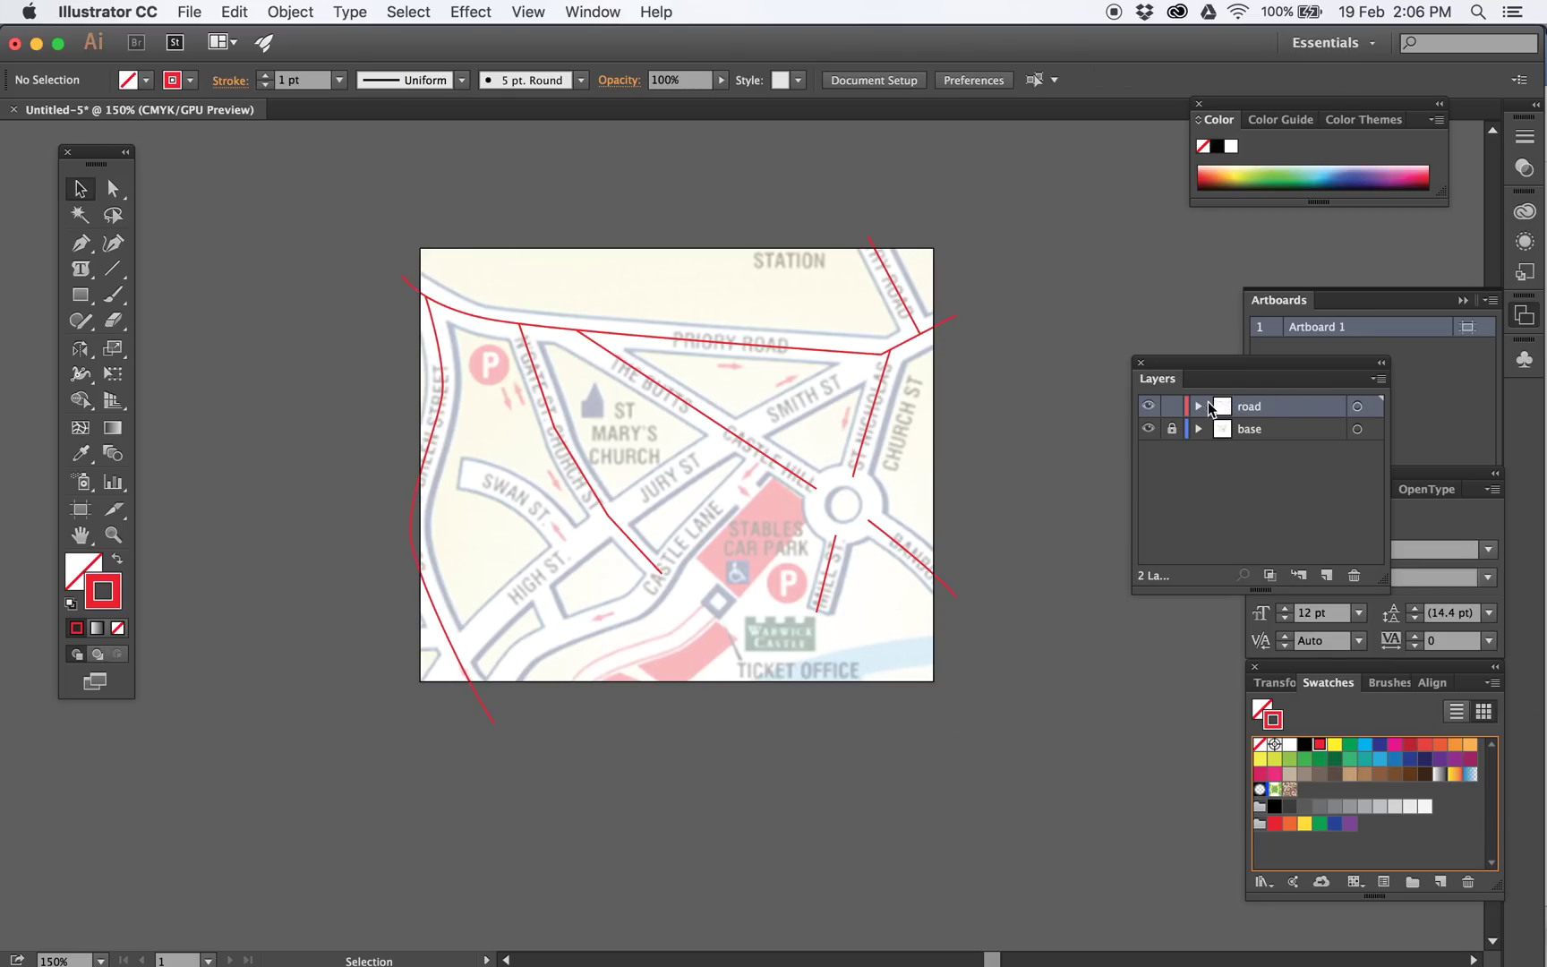
click(1358, 409)
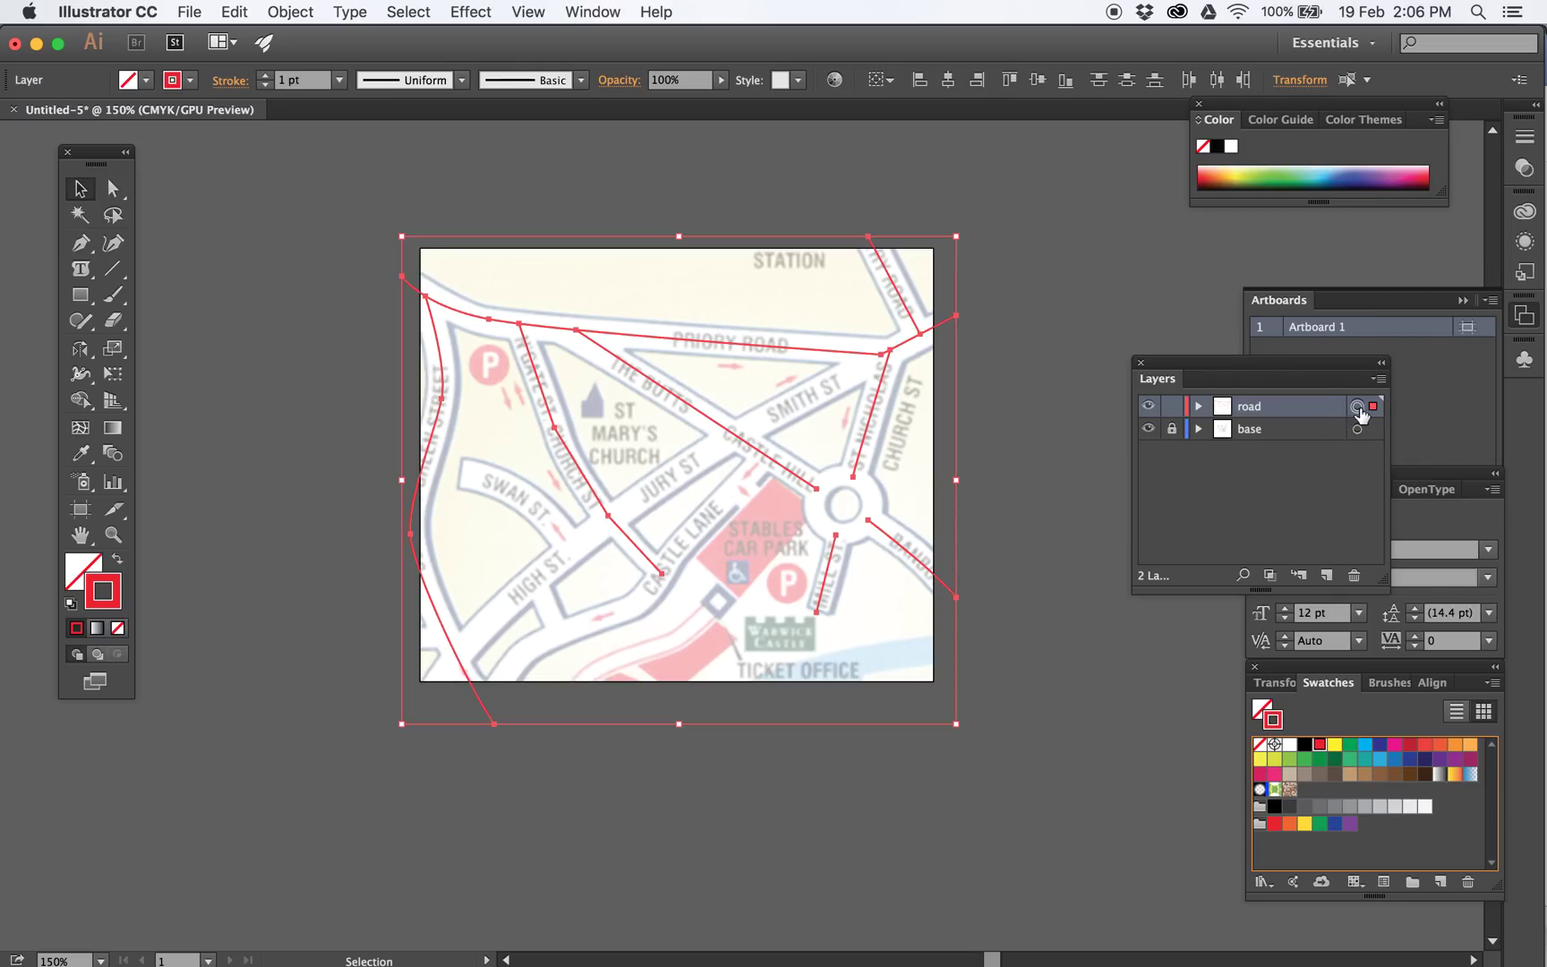
click(263, 76)
click(263, 76)
click(263, 76)
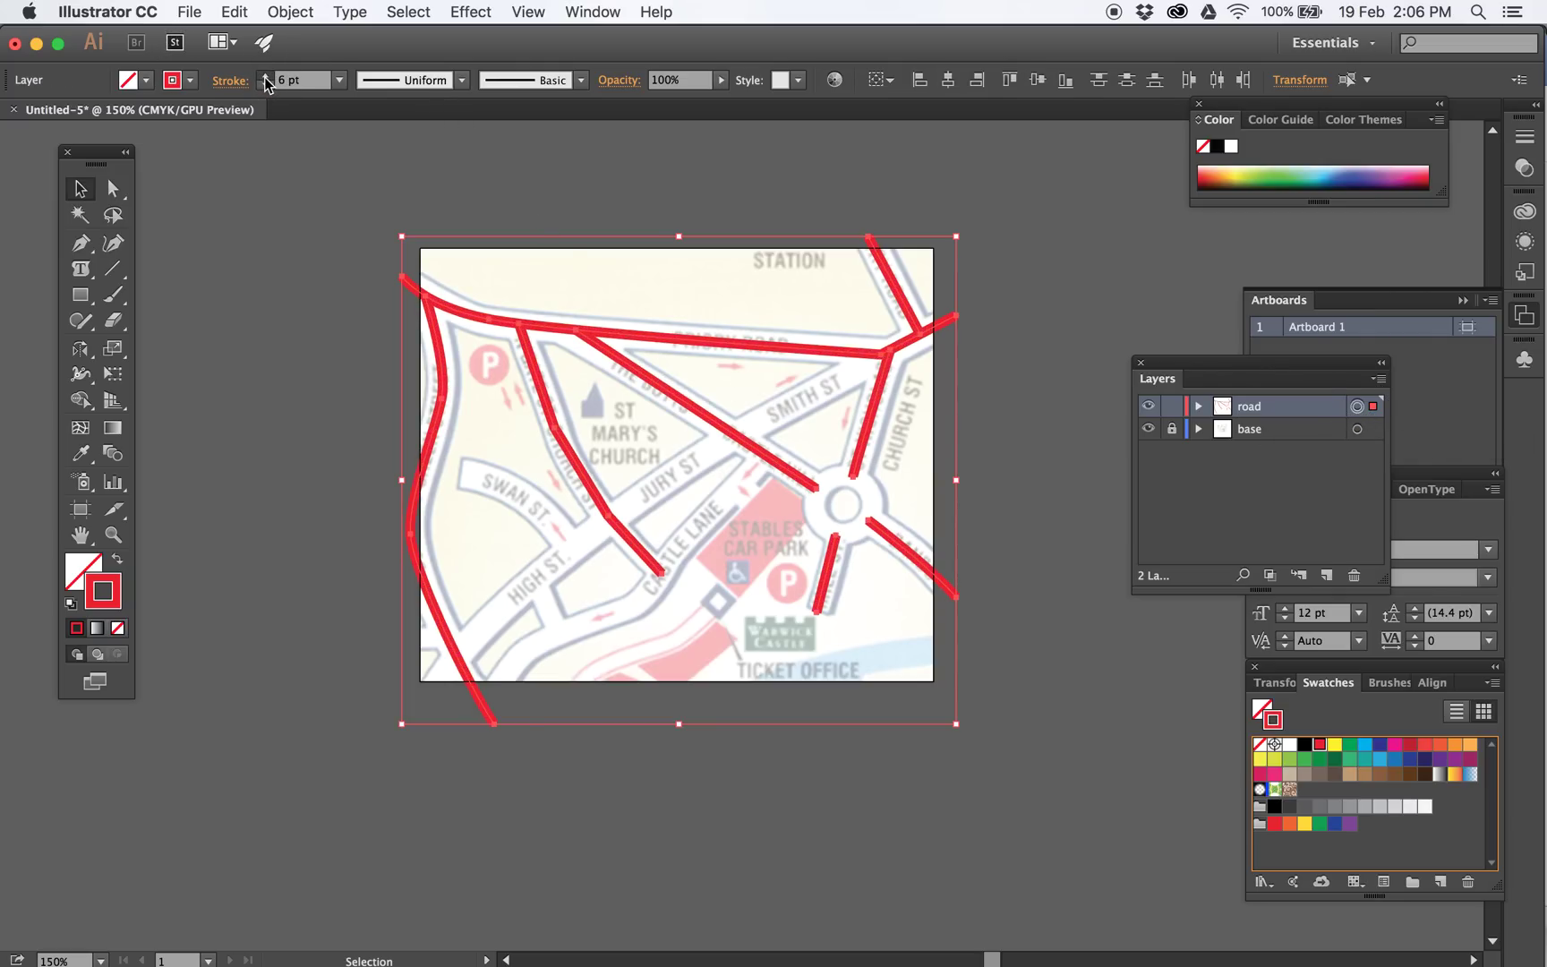
click(265, 75)
click(264, 75)
click(264, 75)
click(264, 75)
click(264, 76)
click(264, 76)
click(264, 76)
click(264, 76)
click(264, 76)
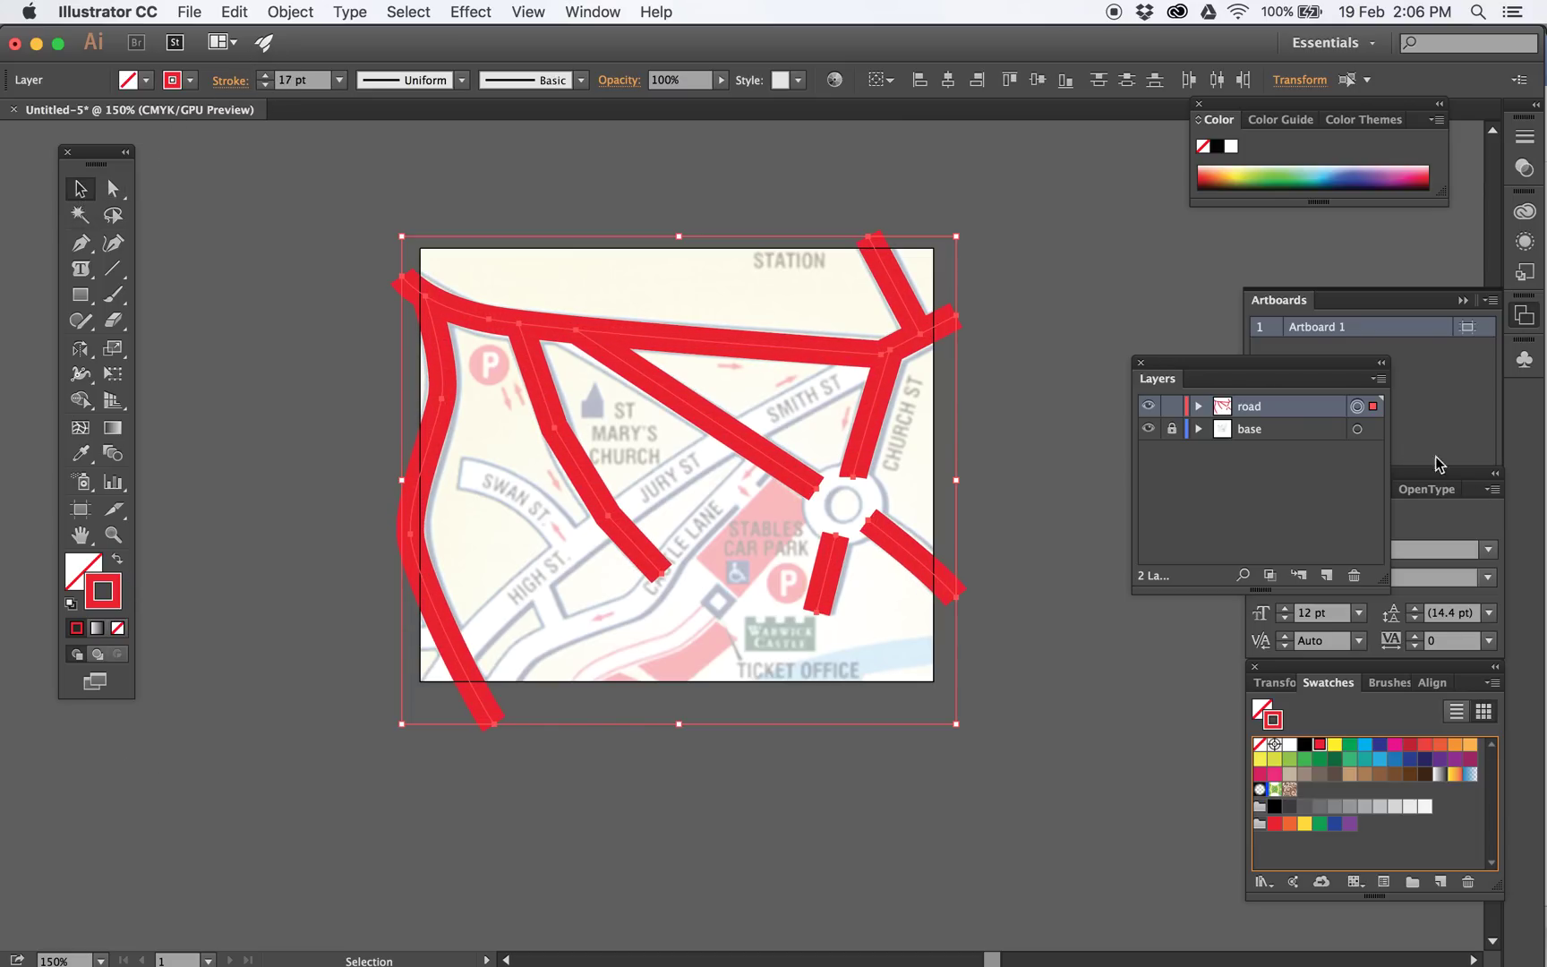
click(1290, 745)
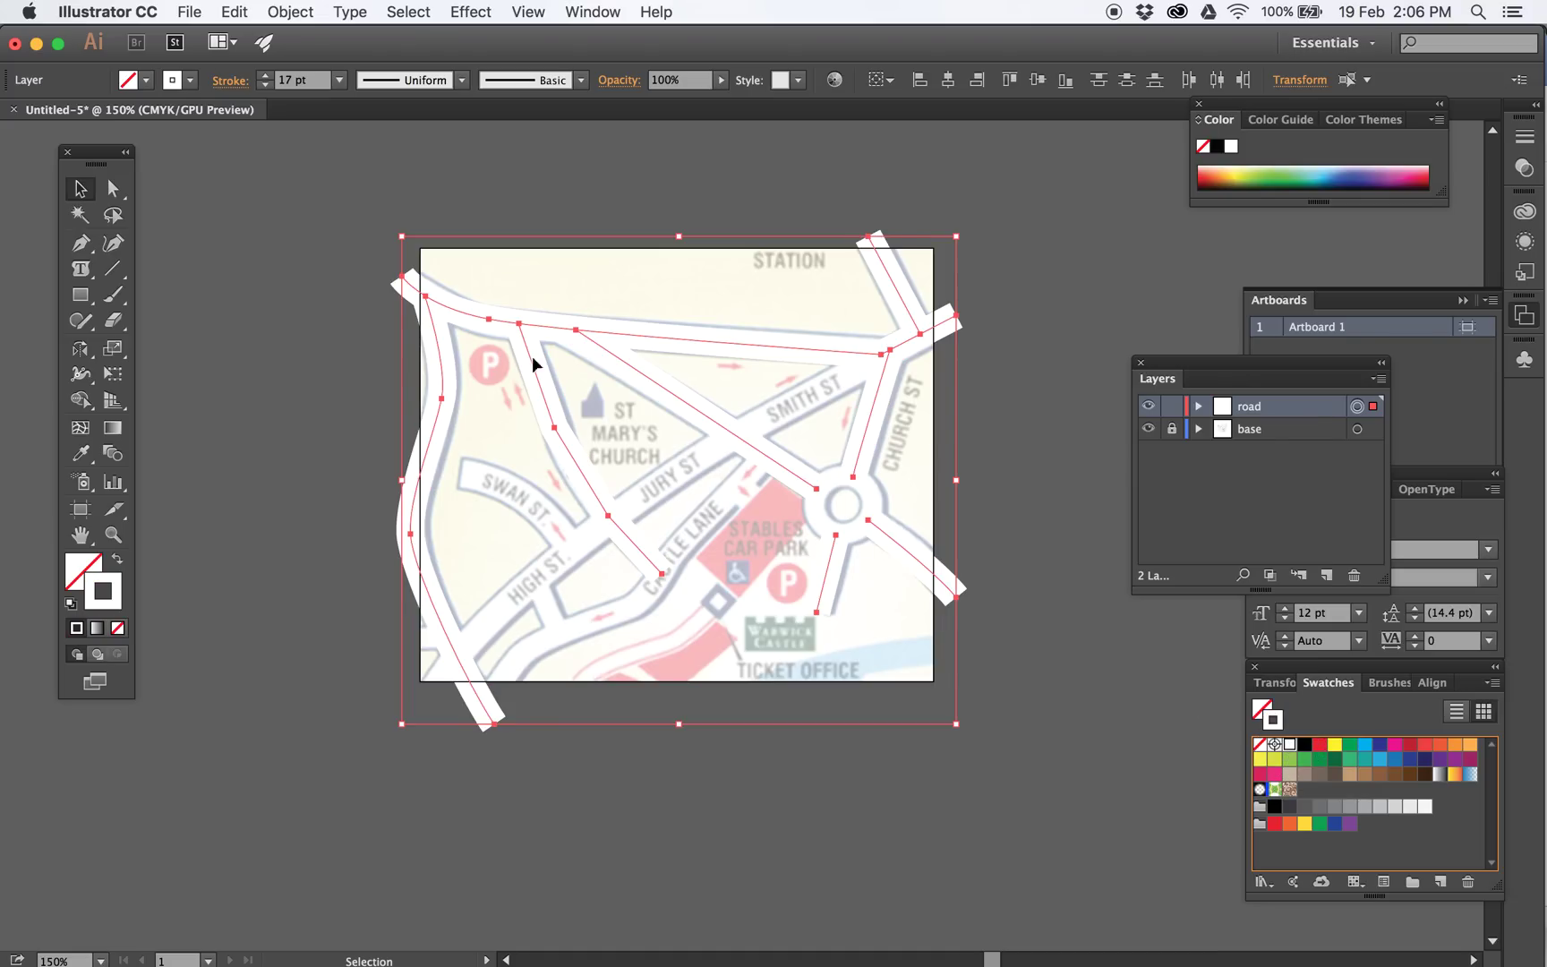
click(310, 183)
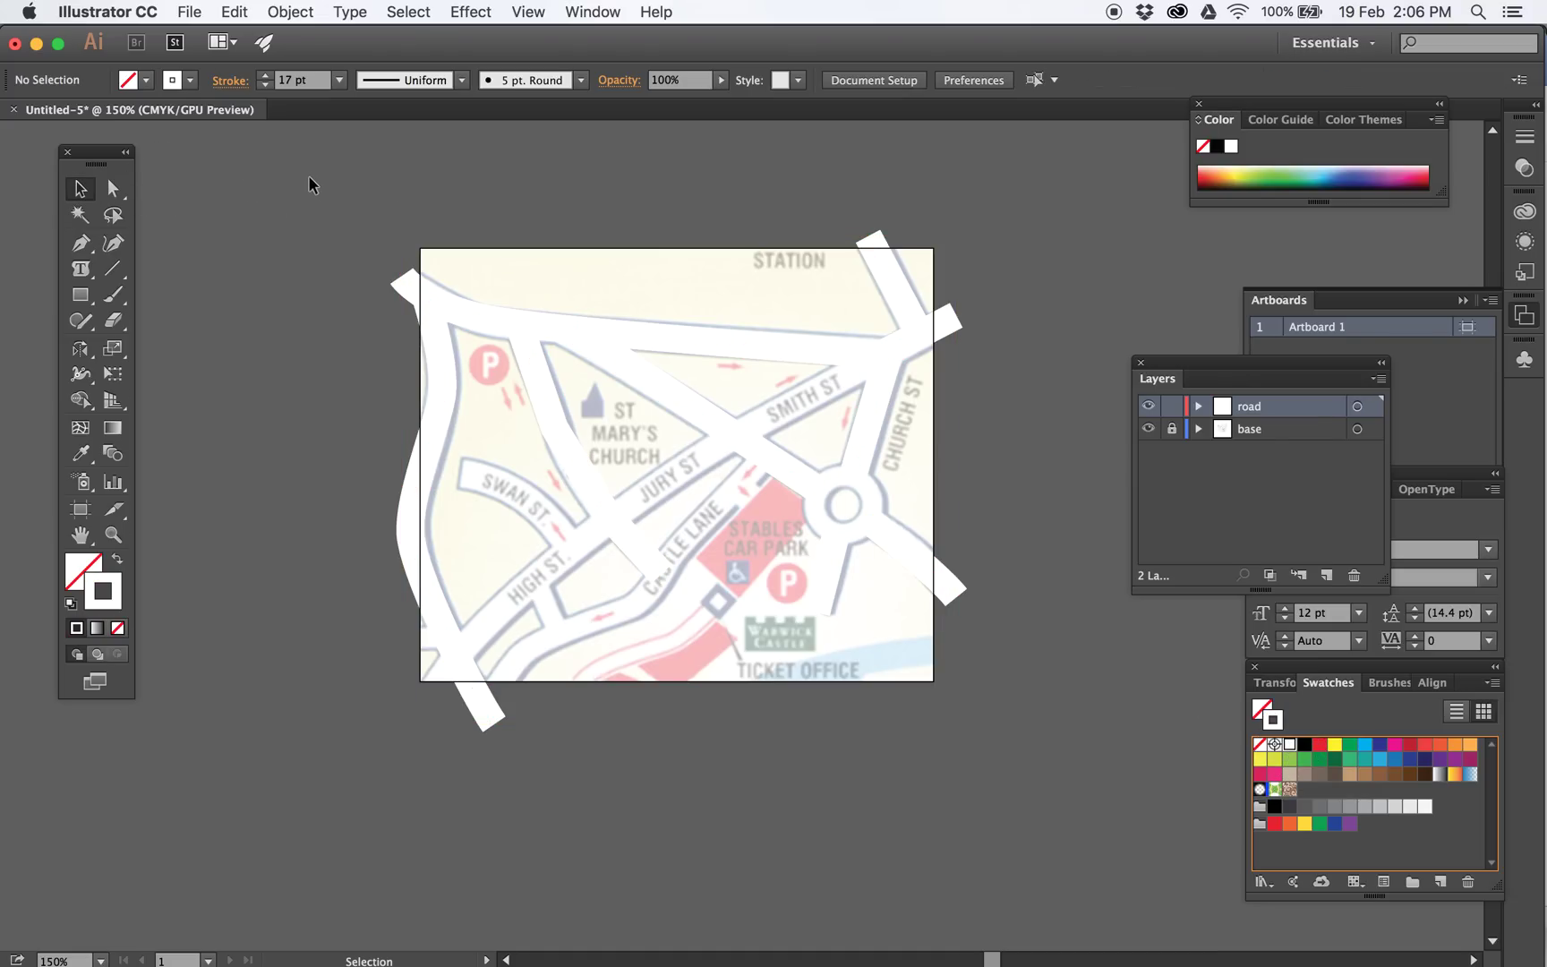
Select all the road paths and copy them
key(super+a)
key(a)
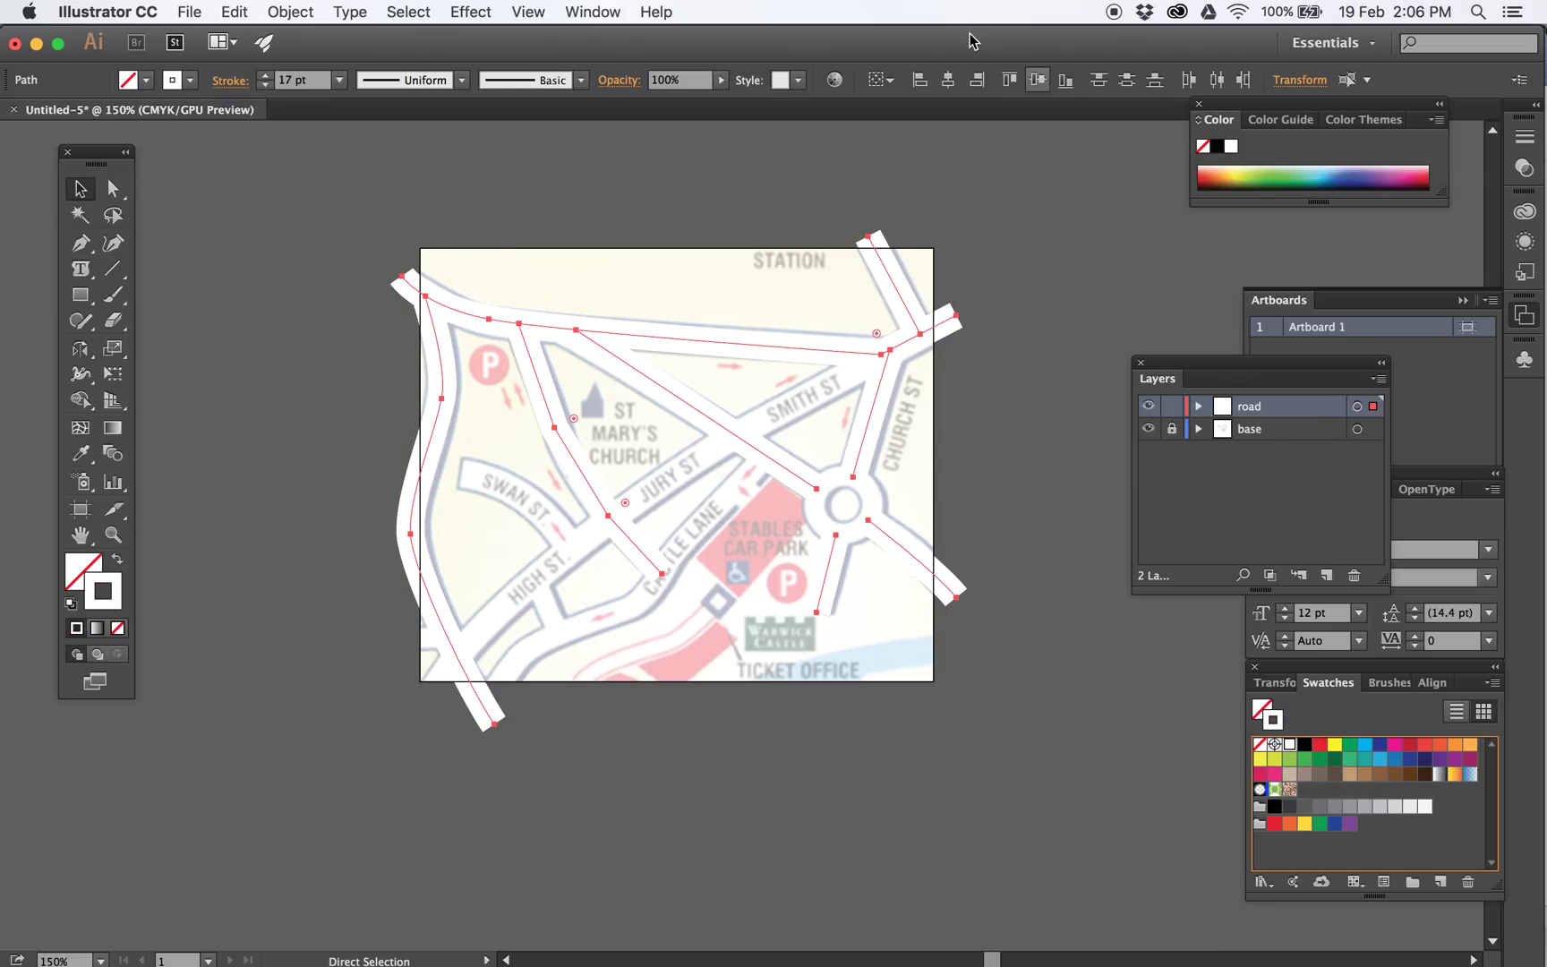
click(235, 12)
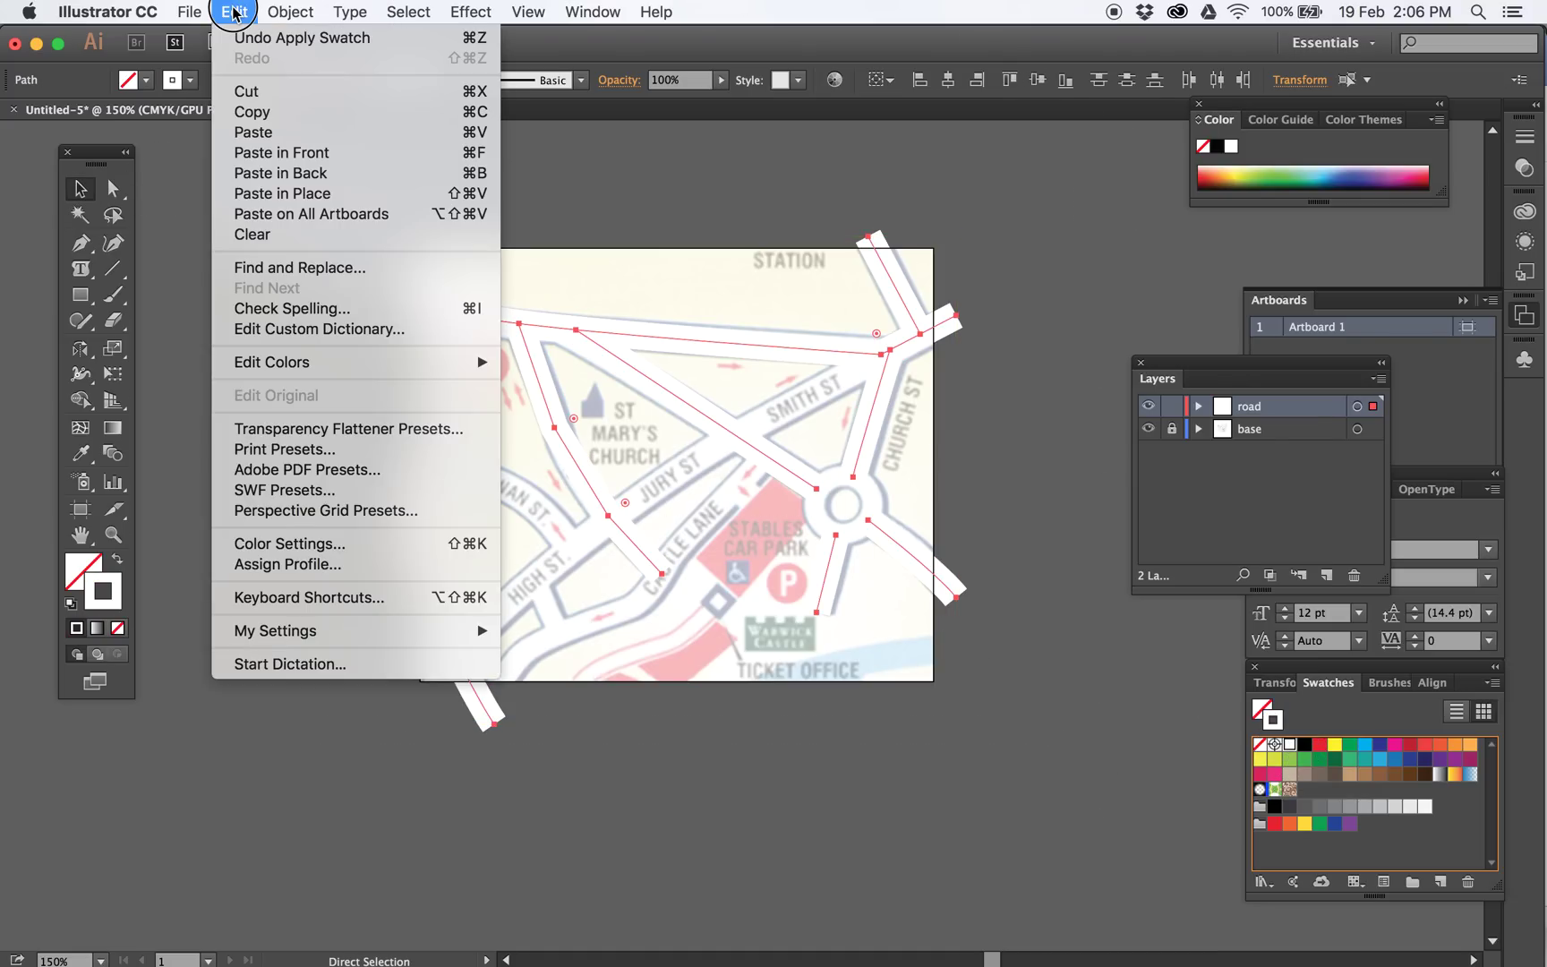
click(280, 112)
key(v)
Add a new layer above the road layer, name it road outline, and deselect the road paths
click(1326, 575)
double_click(1254, 406)
text(road outline)
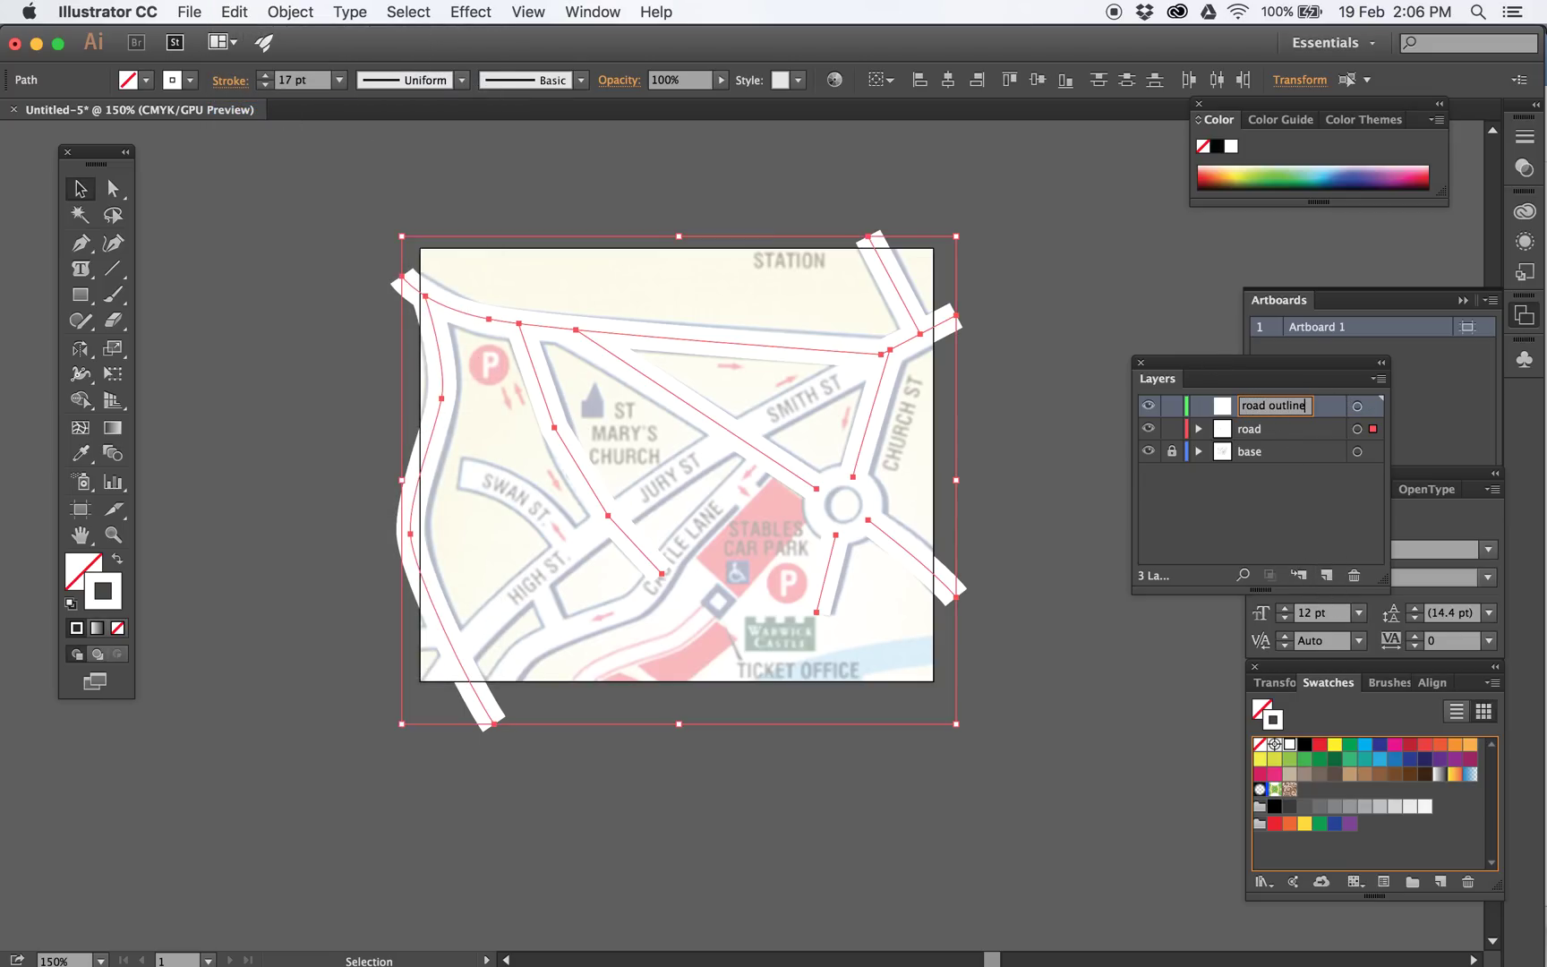
key(Return)
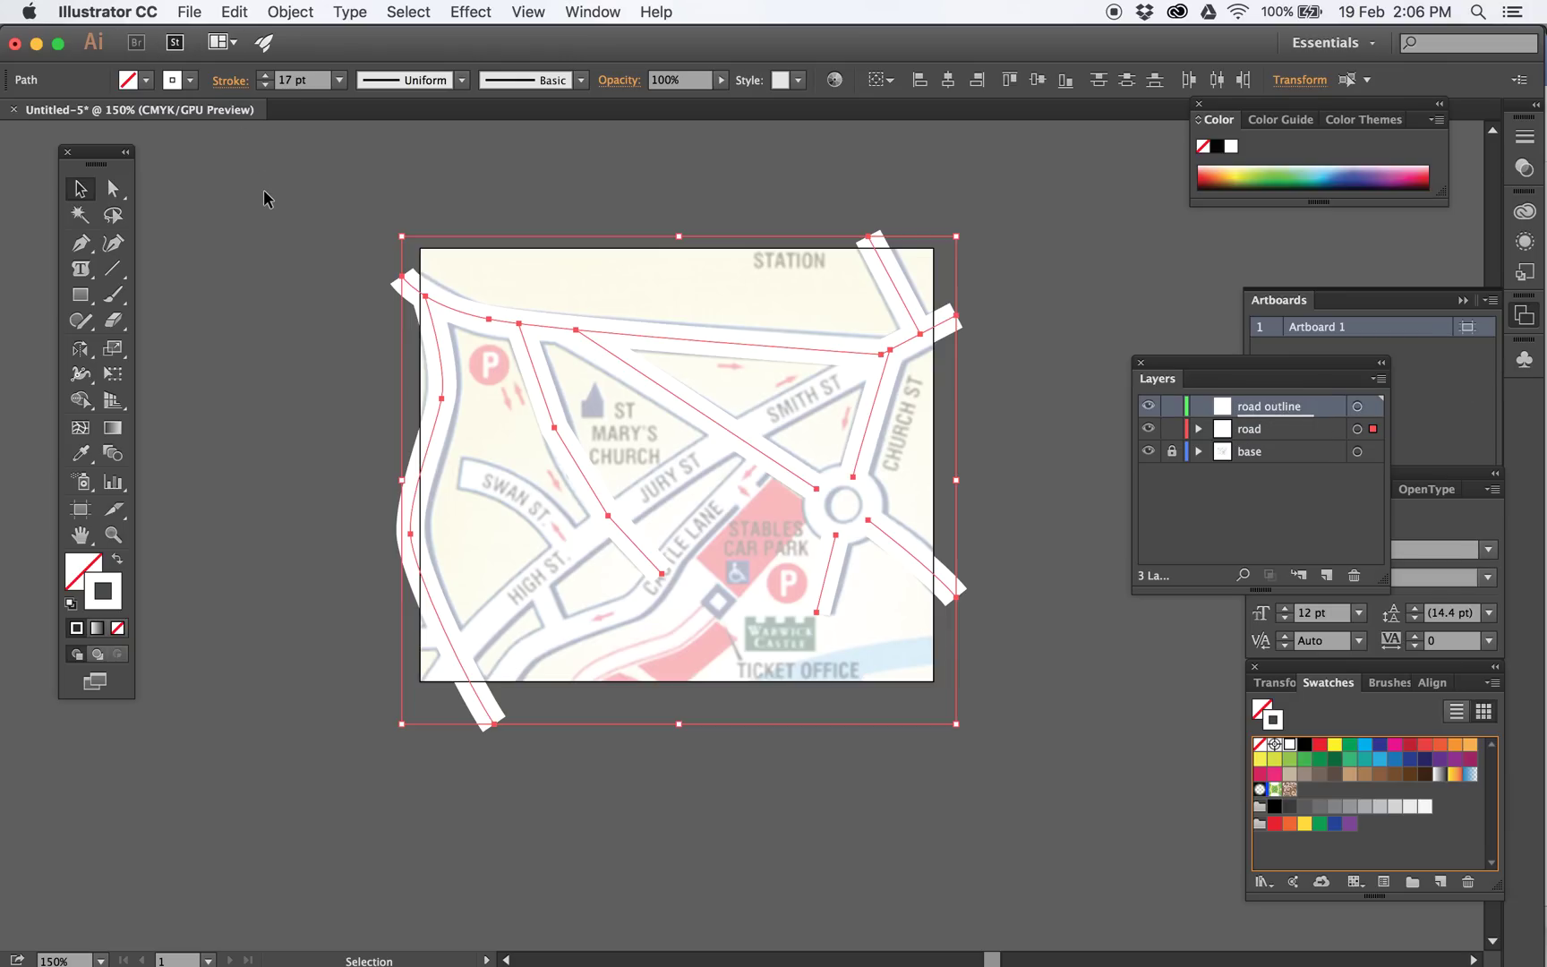
key(super+shift+a)
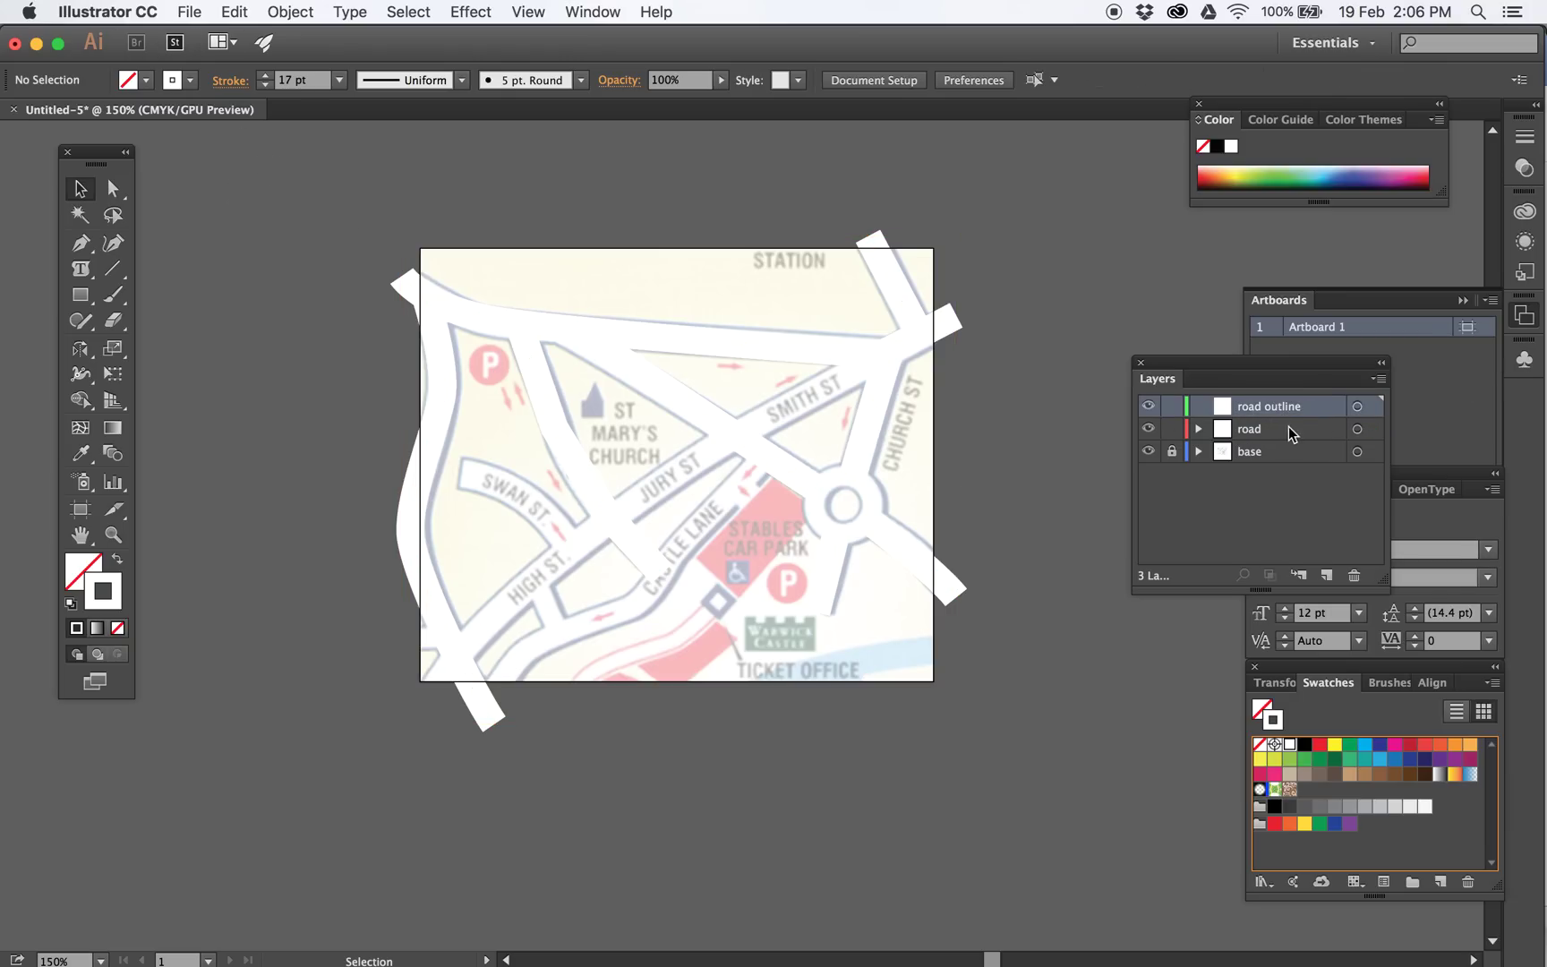
click(234, 13)
click(796, 209)
drag(895, 193, 657, 214)
click(234, 12)
click(266, 153)
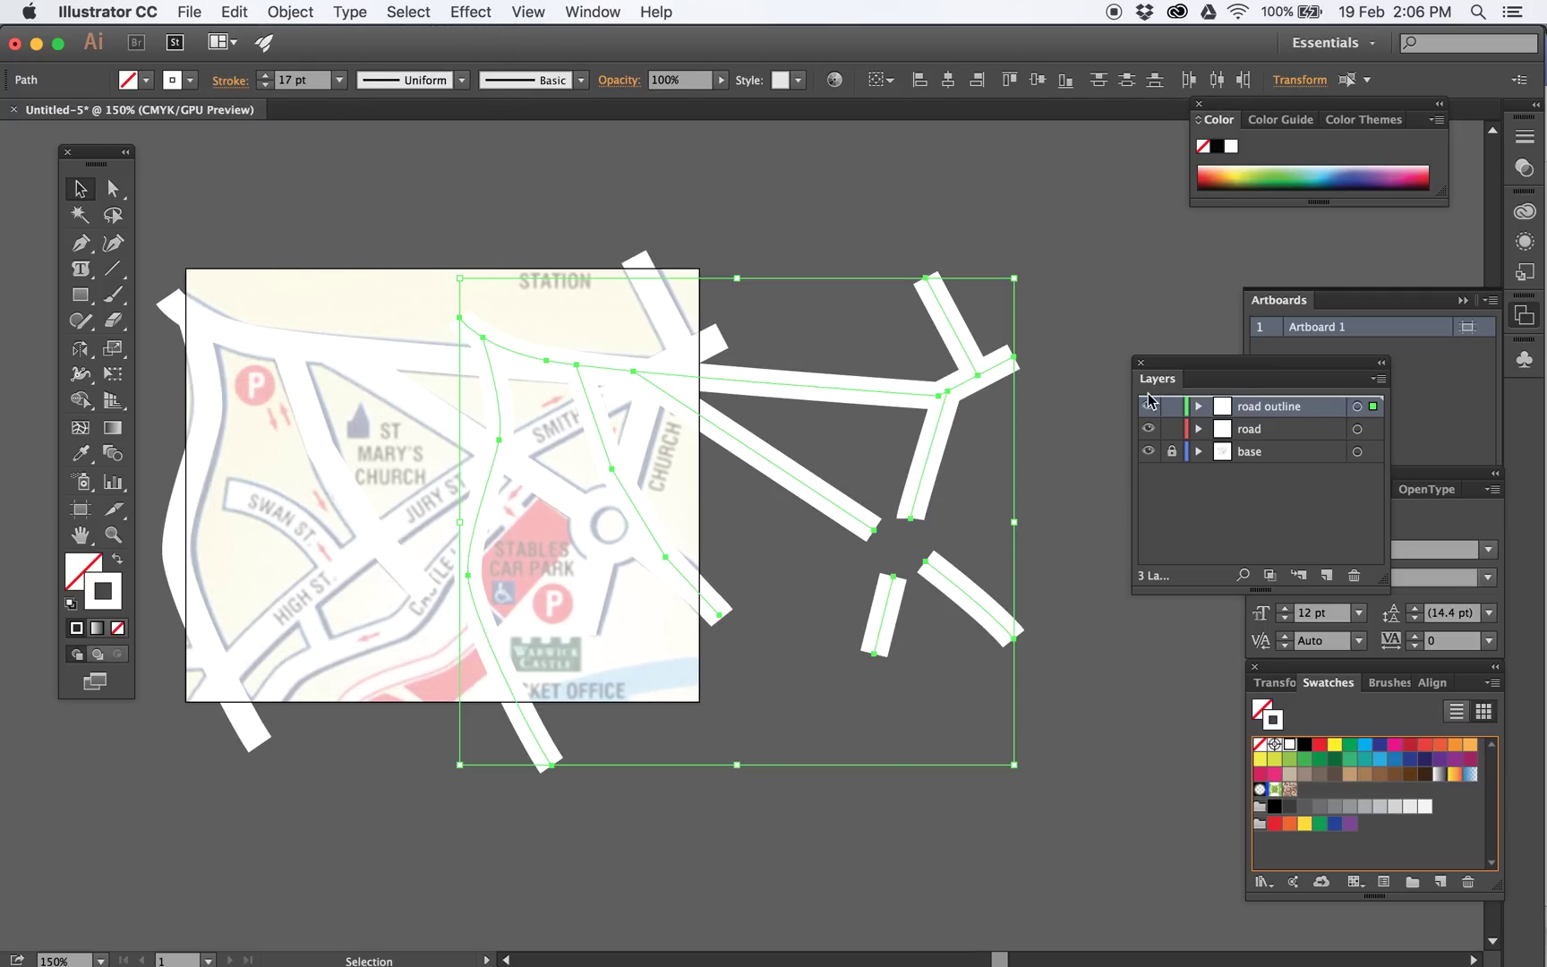
key(Delete)
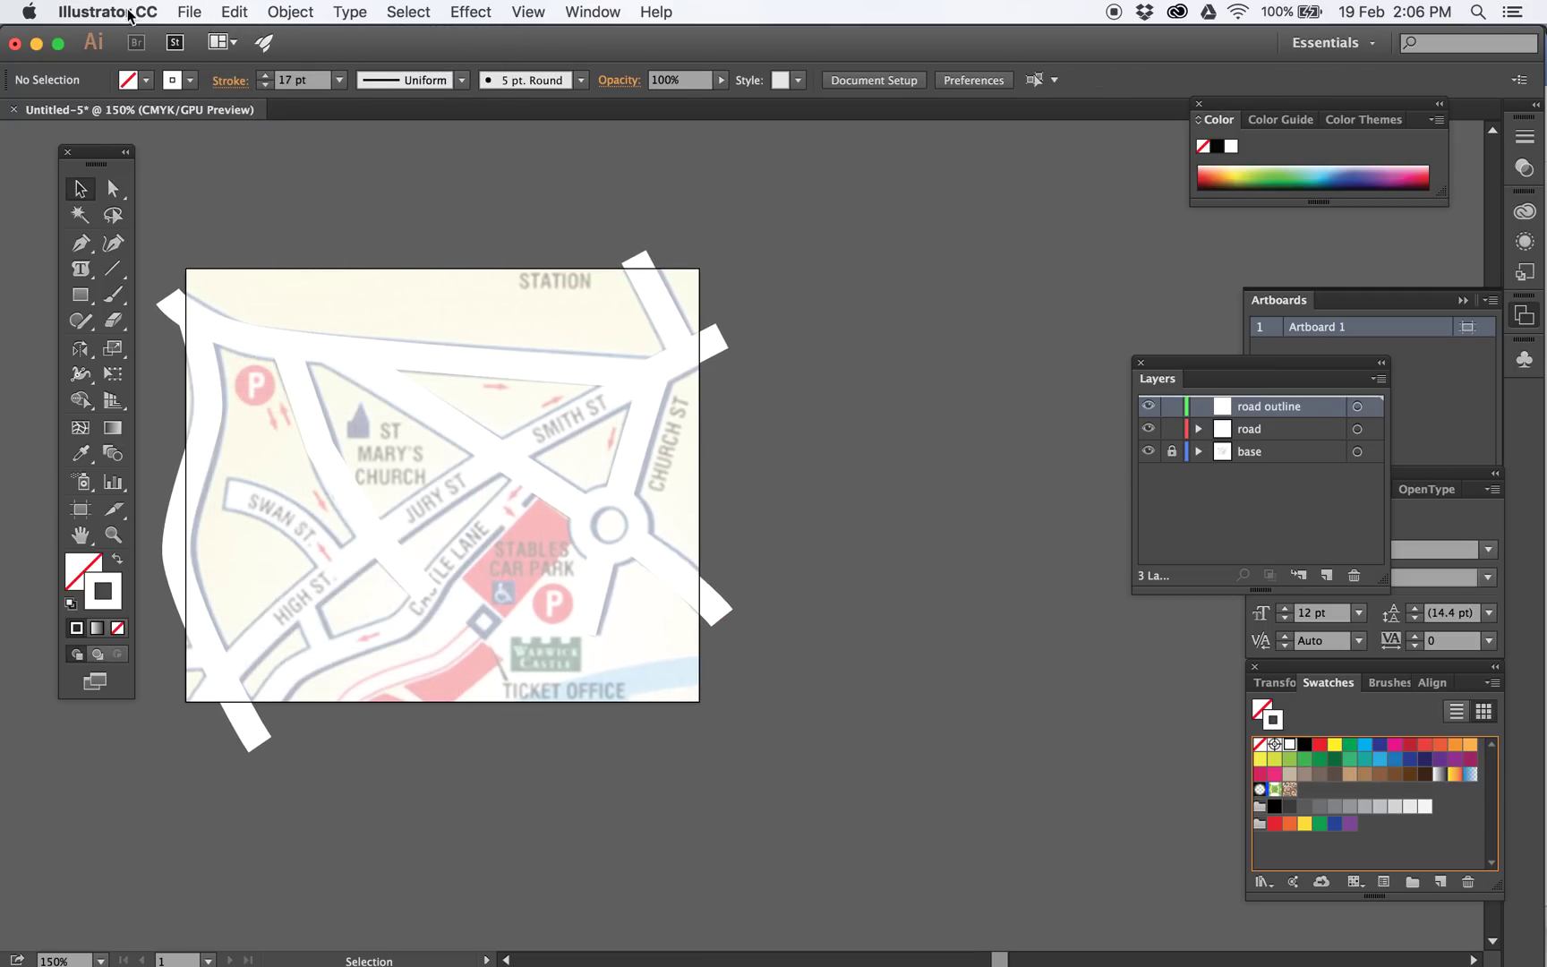
Paste the copied roads in place on the road outline layer and make their stroke black
click(232, 13)
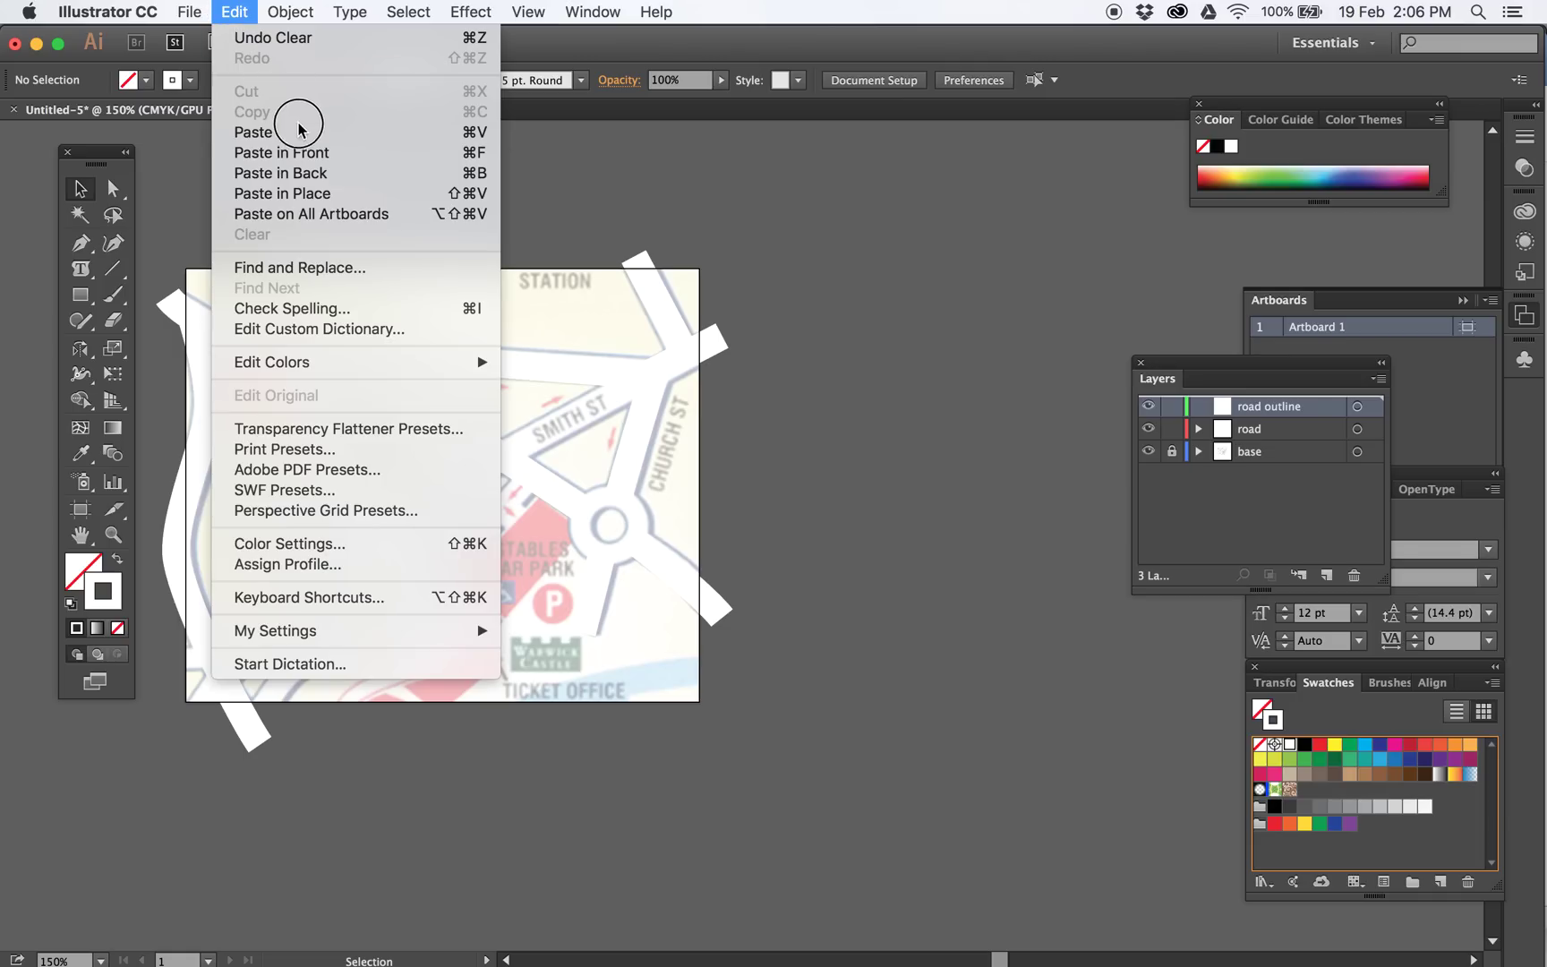
click(324, 195)
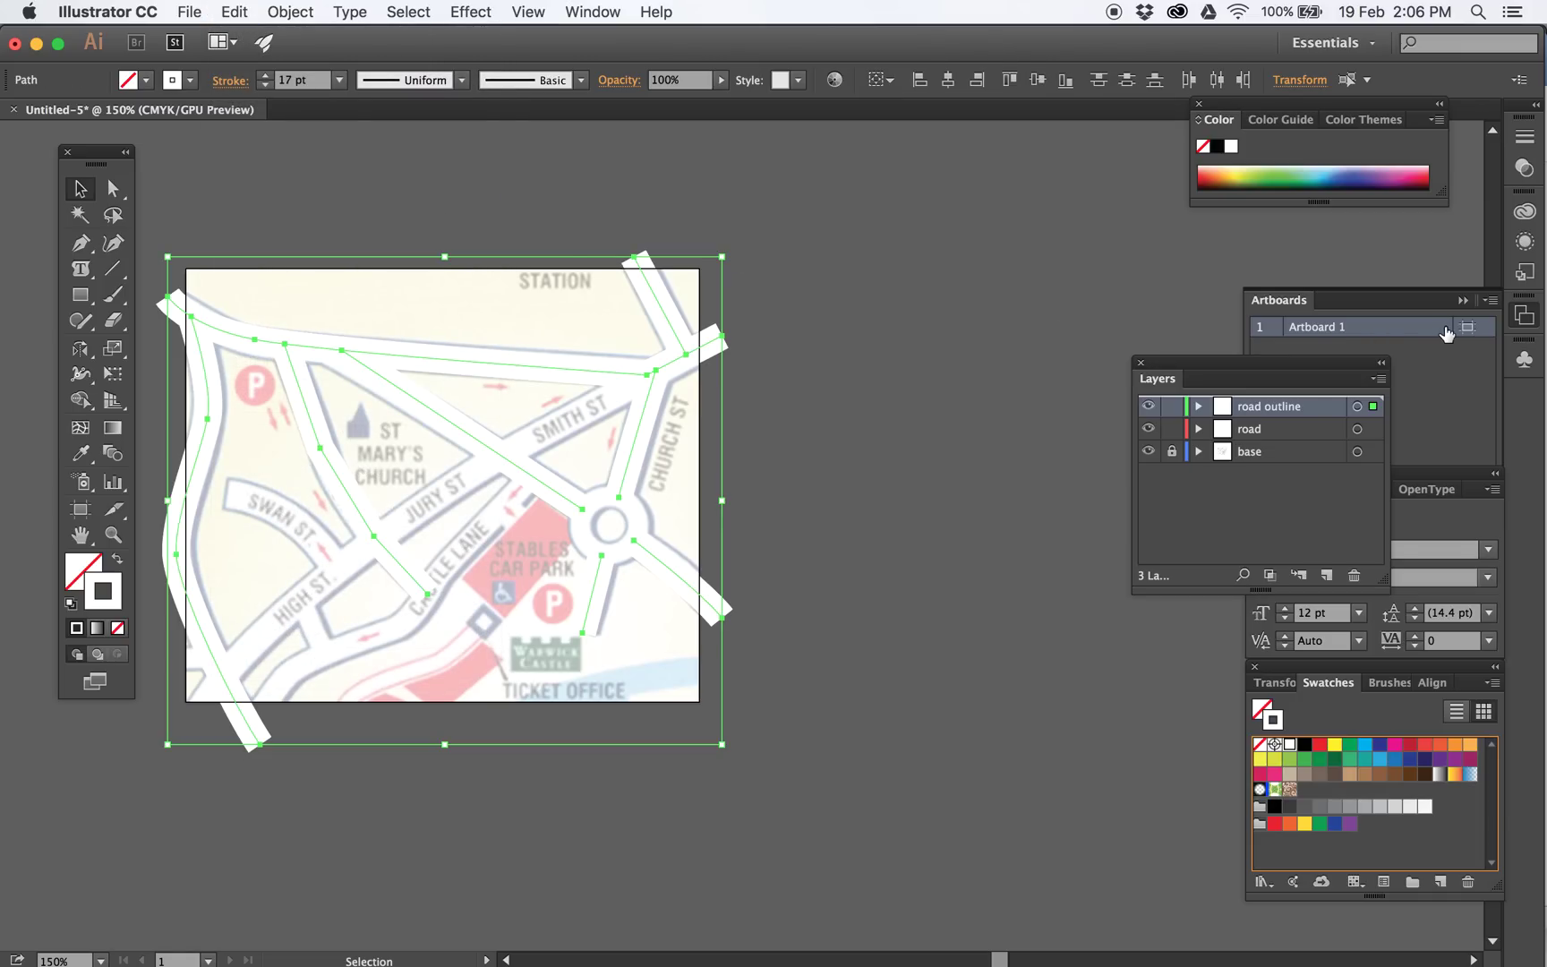
click(1304, 745)
Move the road outline layer below the road layer and set the black paths' stroke to 21 pt
drag(1261, 408, 1258, 441)
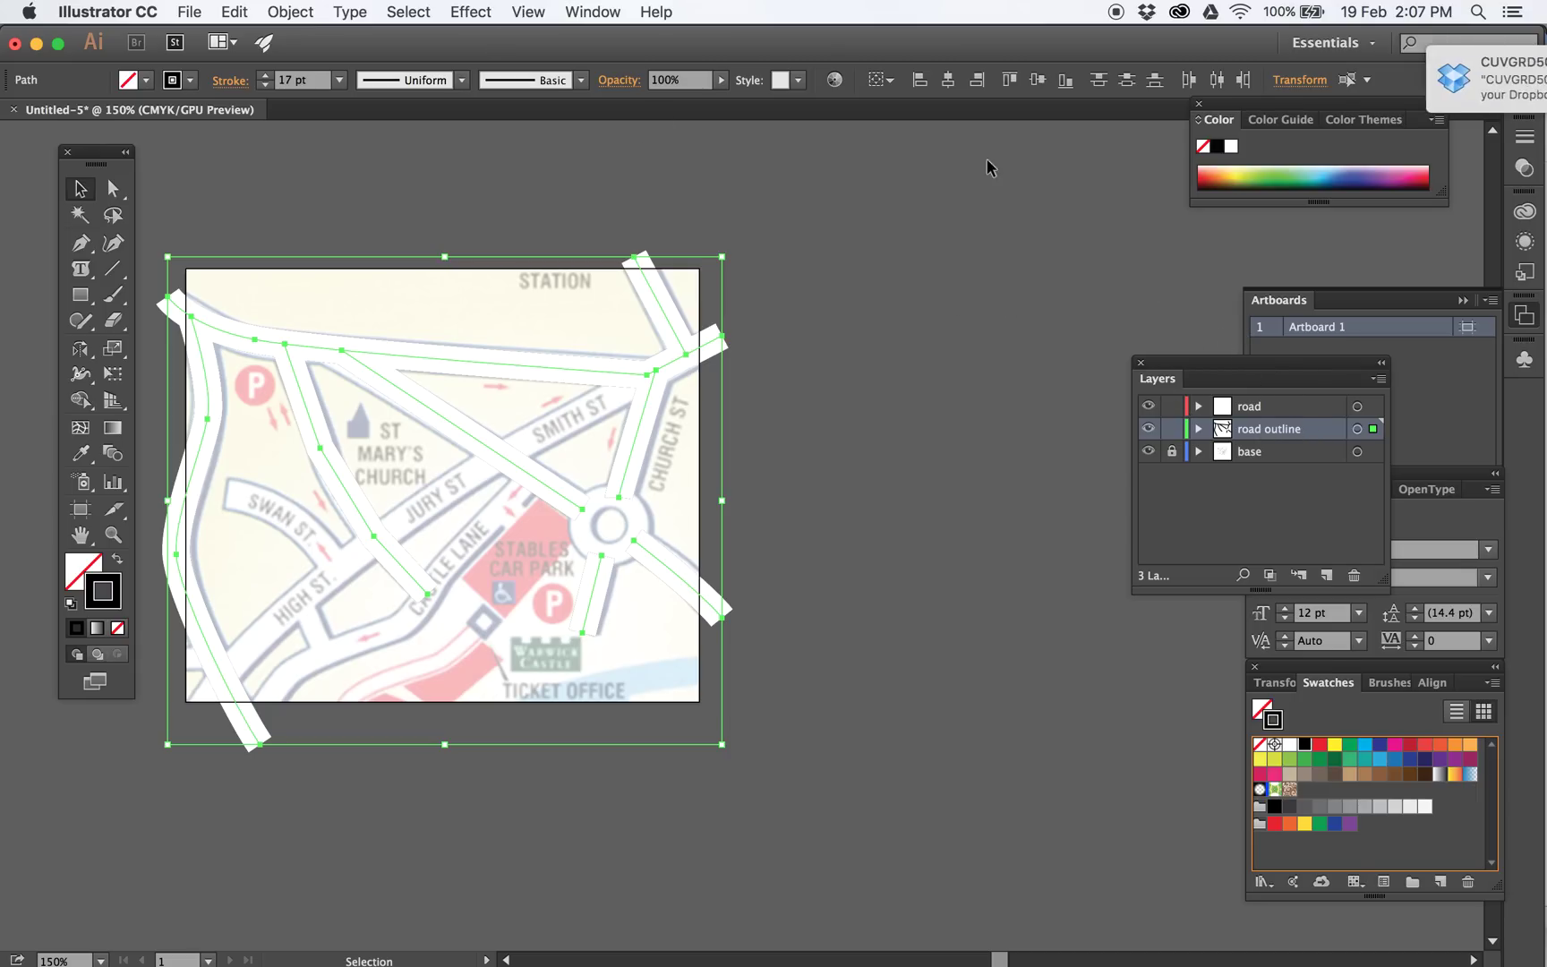
click(266, 75)
click(269, 75)
click(270, 74)
click(269, 74)
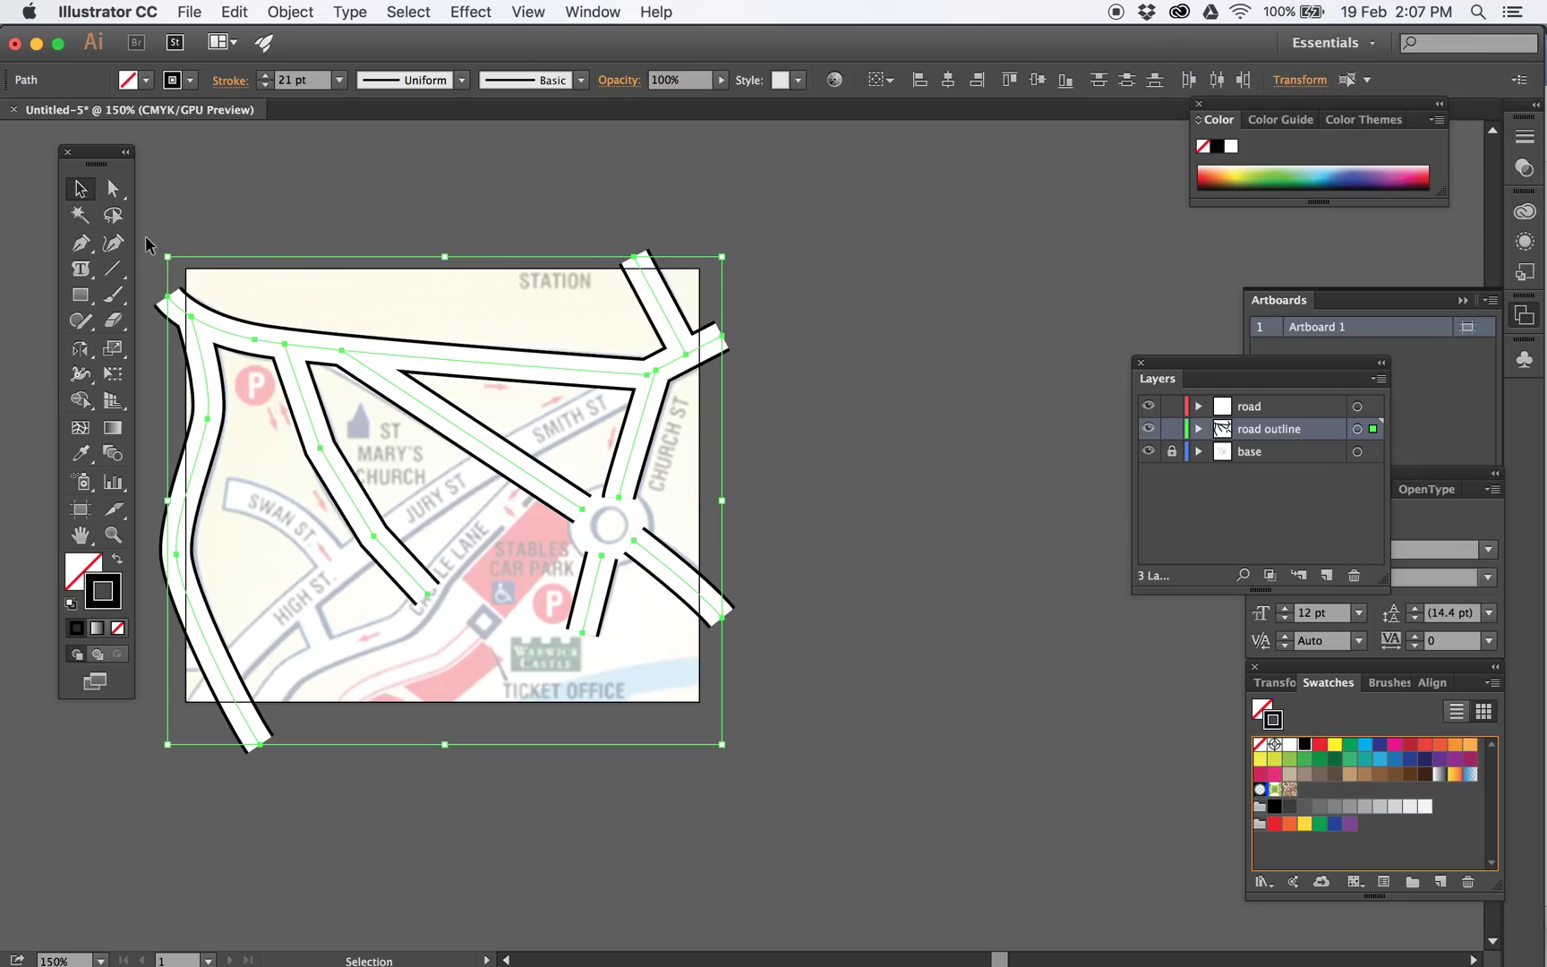
click(435, 245)
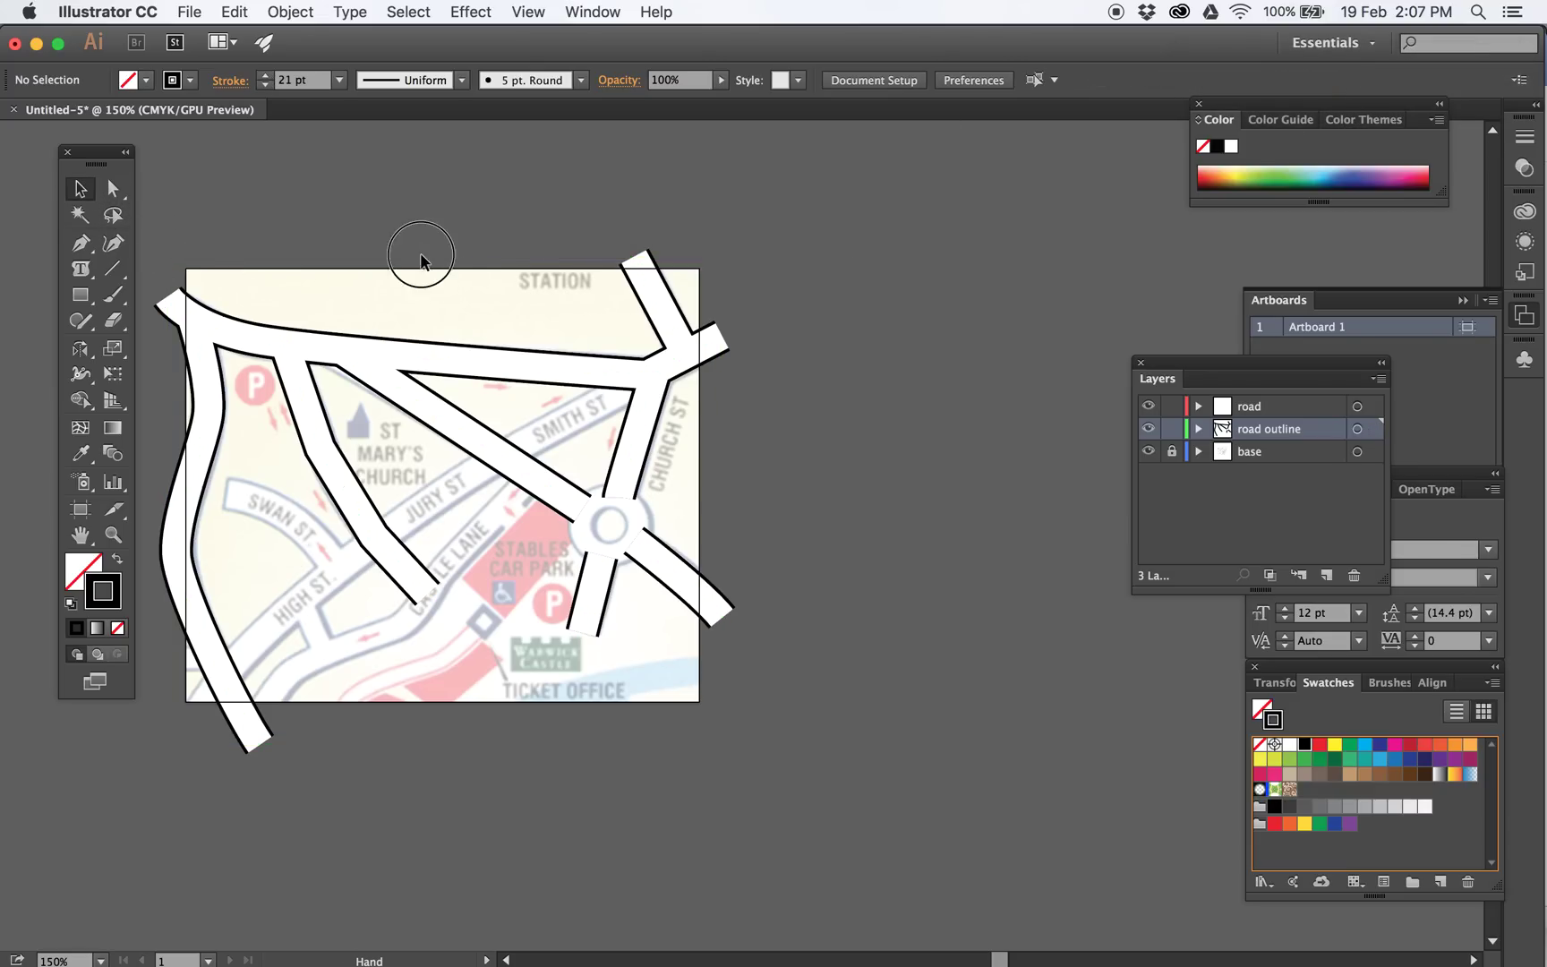
Hide the base layer briefly to check the outlined roads on their own, and show it again
drag(420, 260, 629, 275)
click(1149, 453)
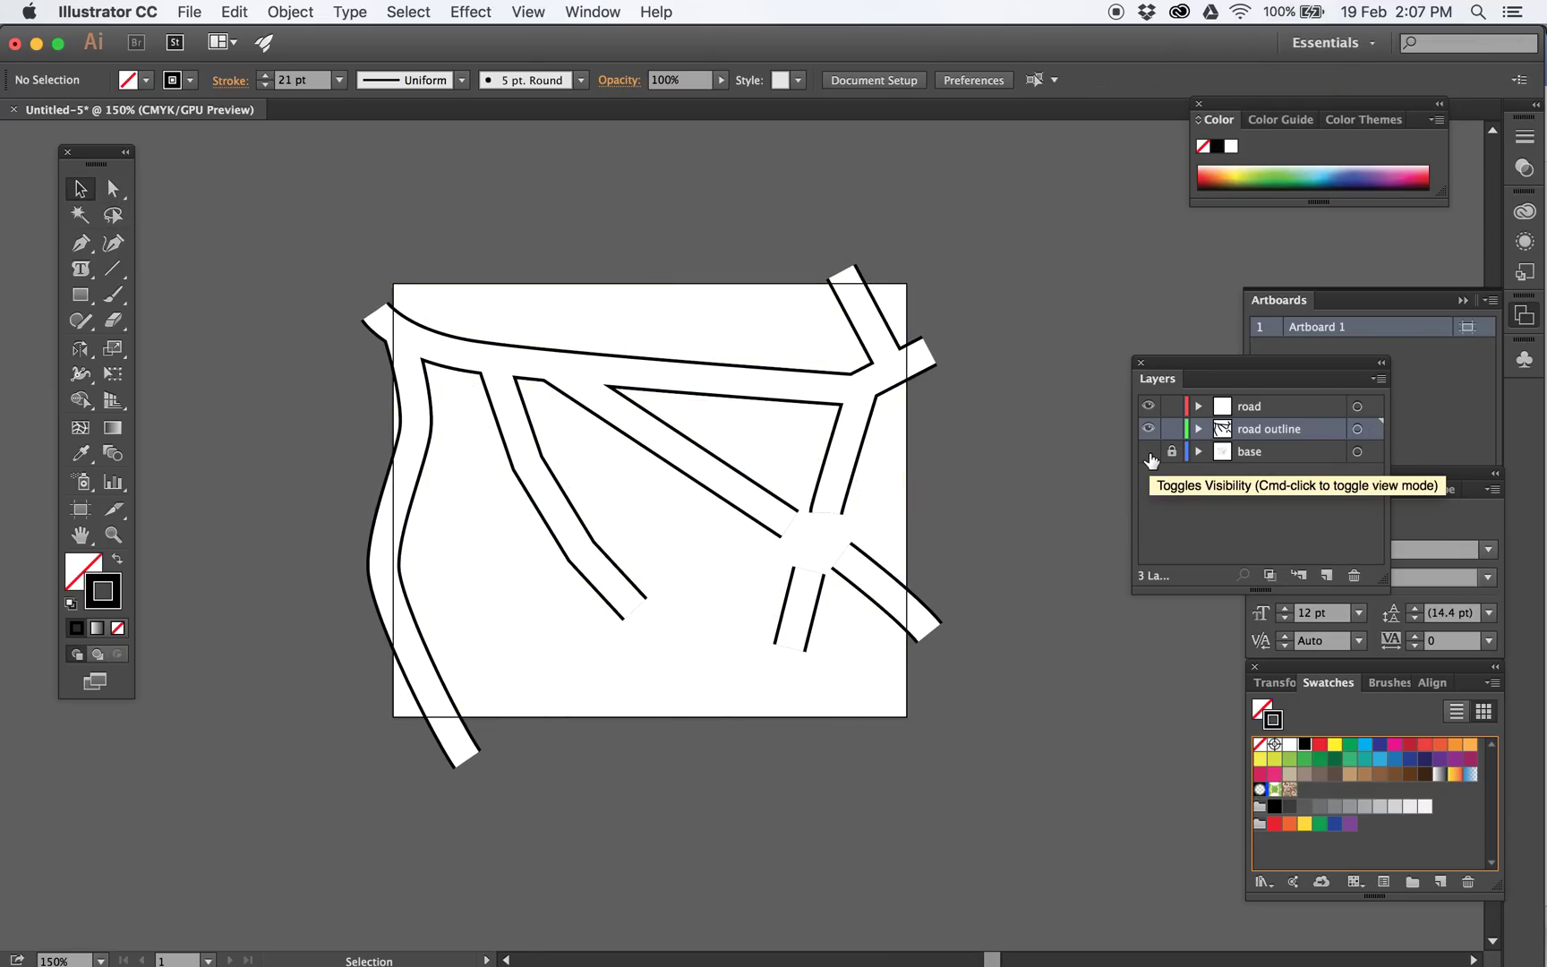
click(1149, 452)
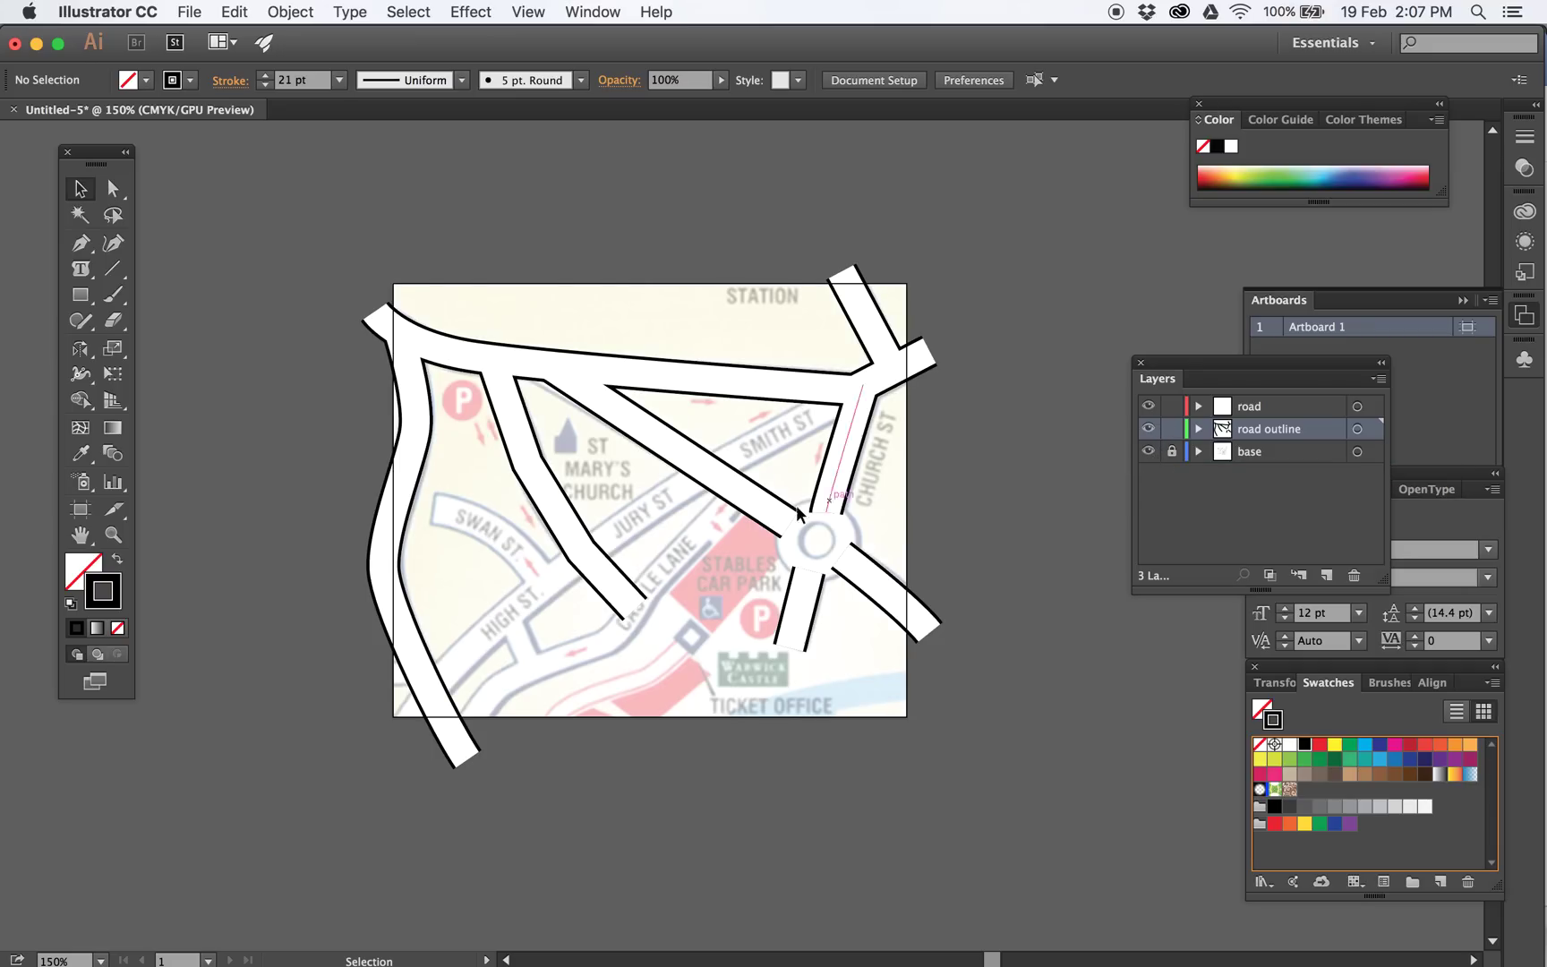
Draw a circle about 15 mm across on the road layer with the Ellipse tool, centred on the roundabout
drag(86, 297, 166, 346)
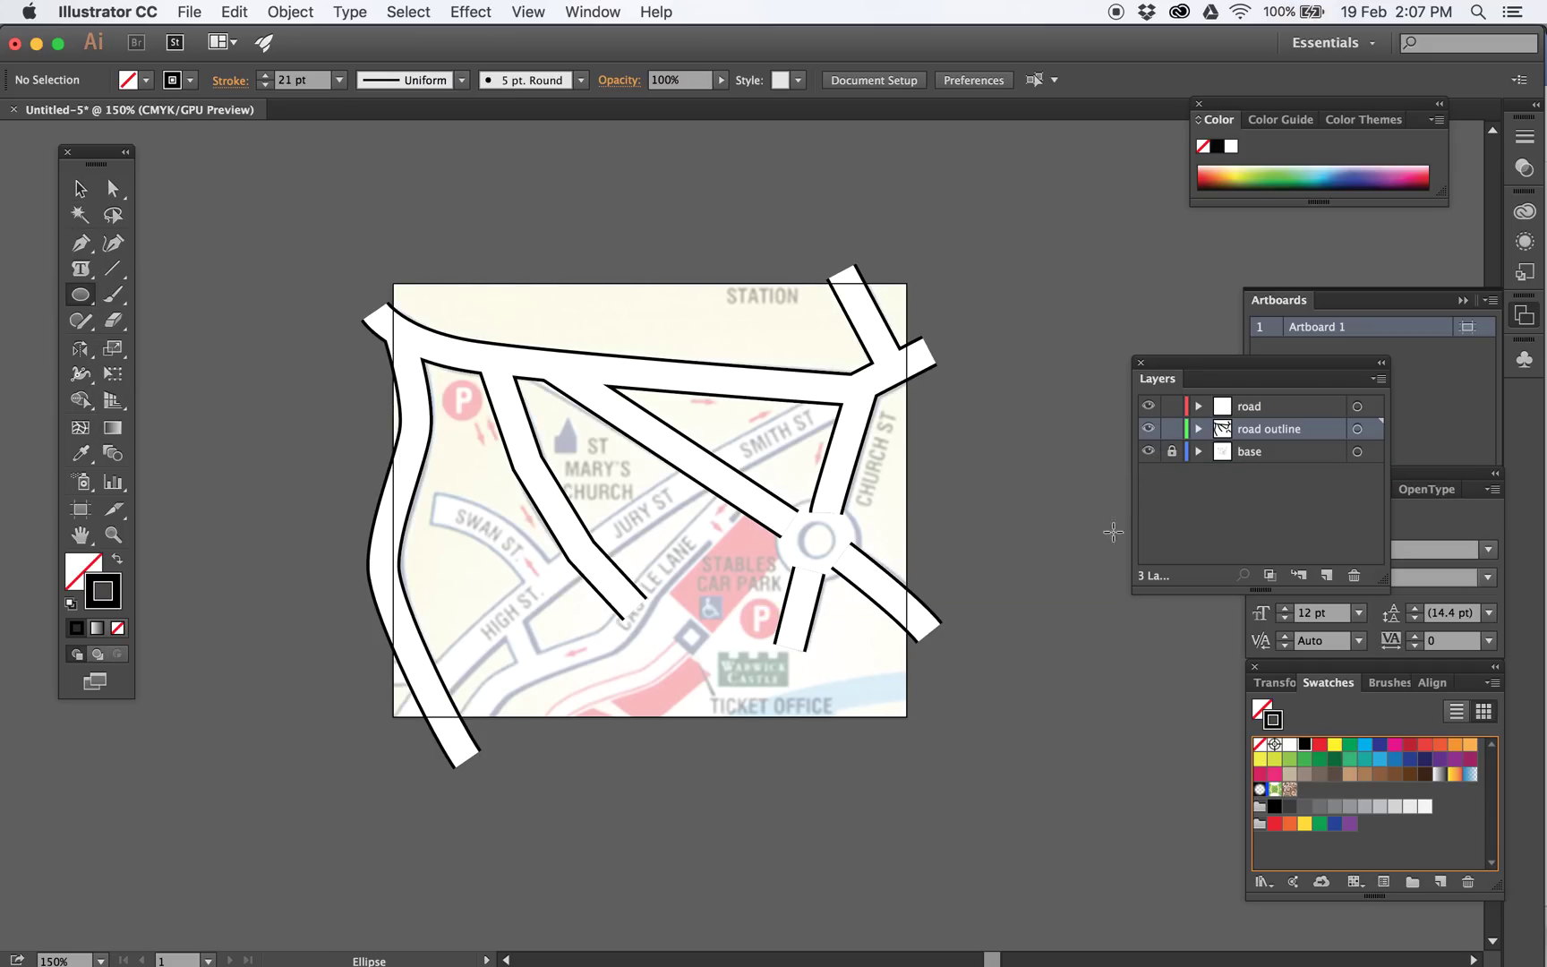
click(1272, 408)
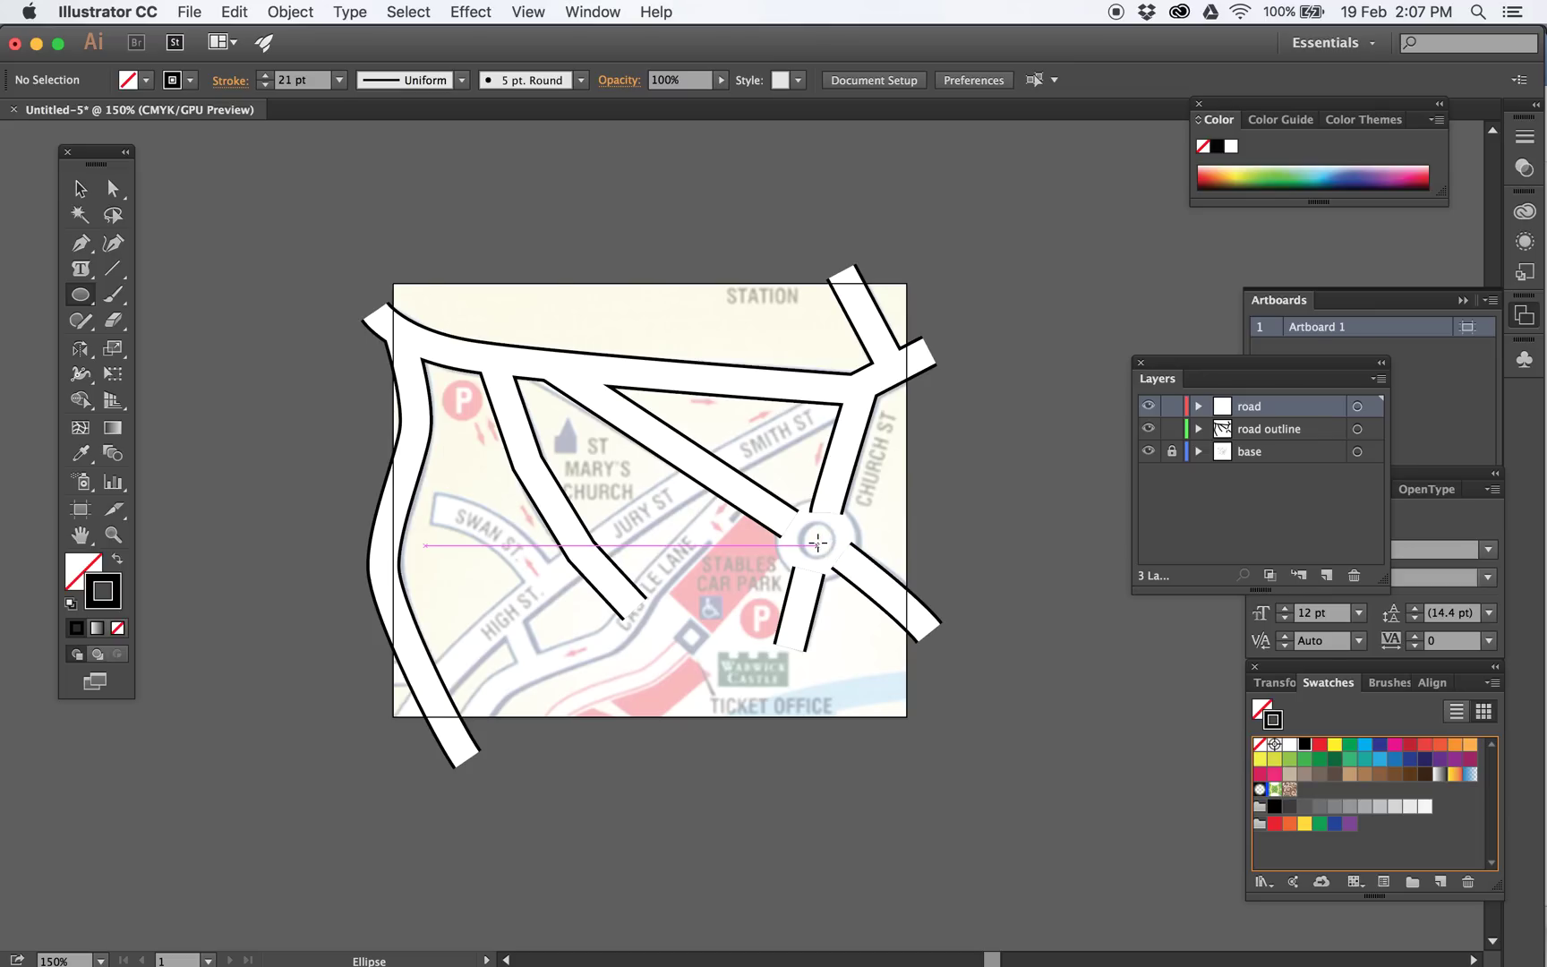
mouse_move(825, 547)
mouse_down()
mouse_move(854, 573)
mouse_move(816, 540)
mouse_up()
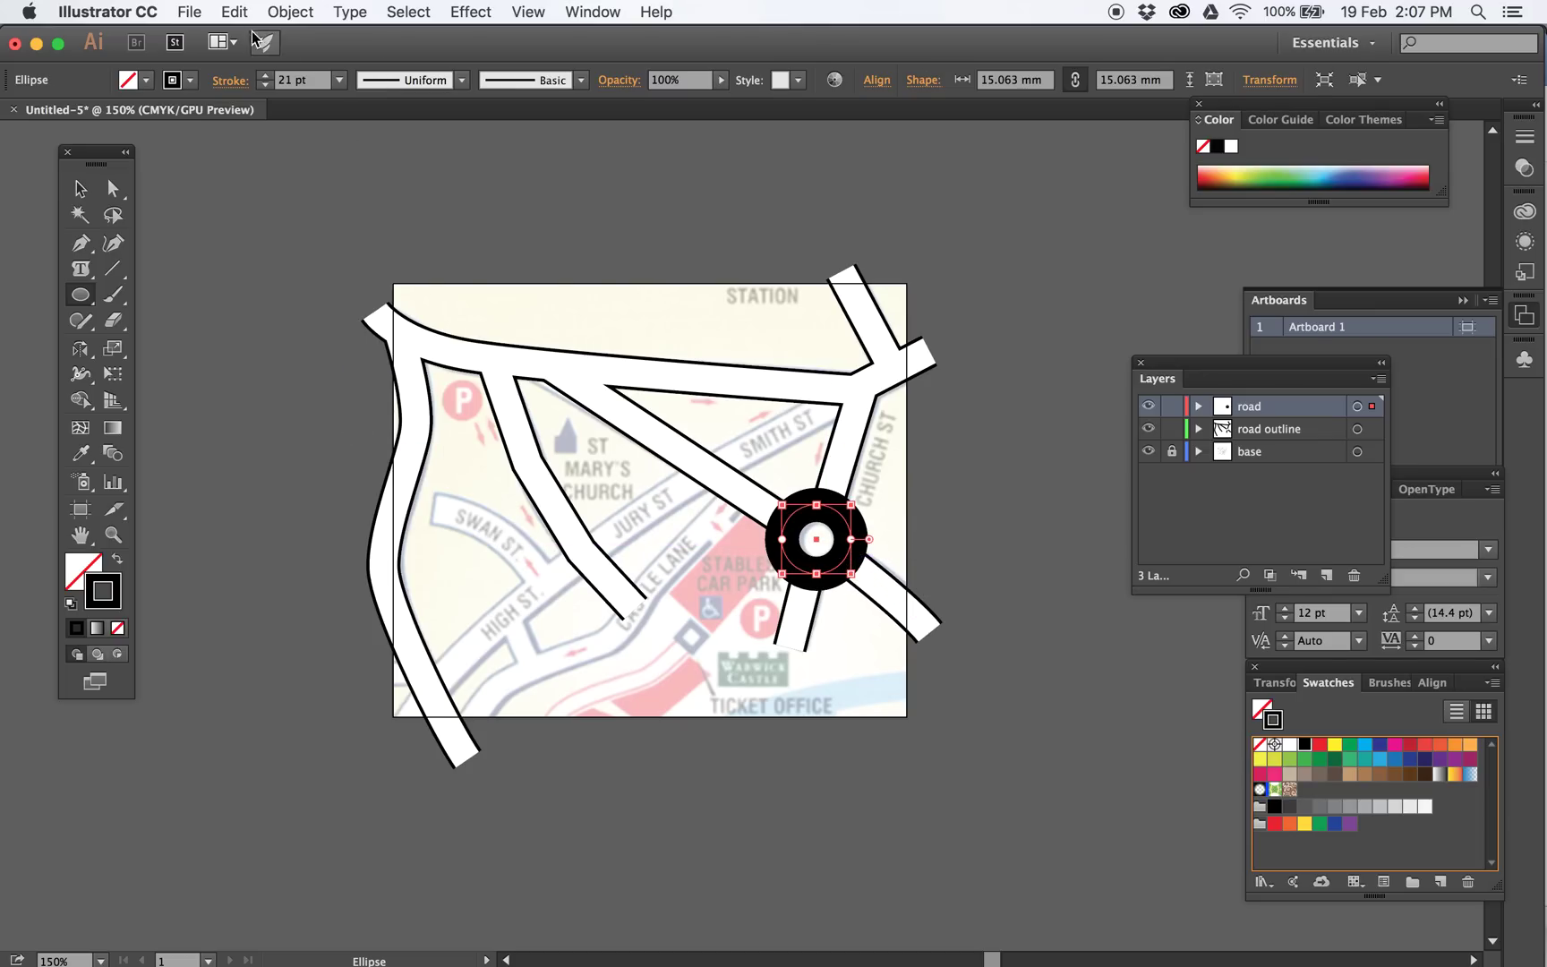
Transfer the roundabout circle from the road layer to the road outline layer, in the same position
click(83, 192)
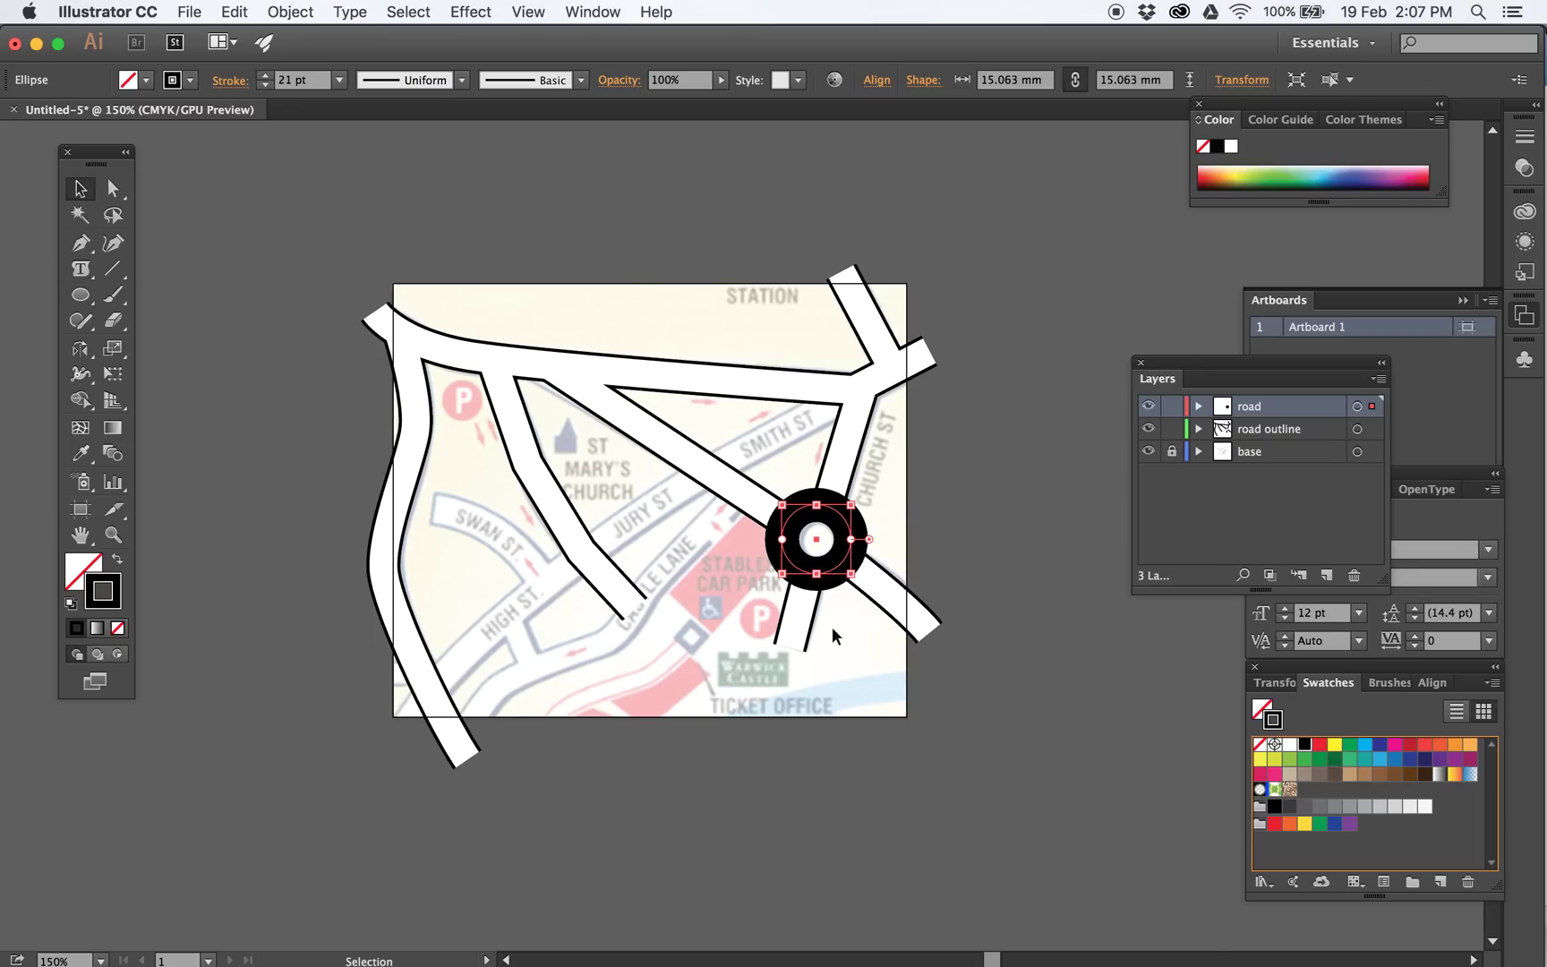
click(935, 663)
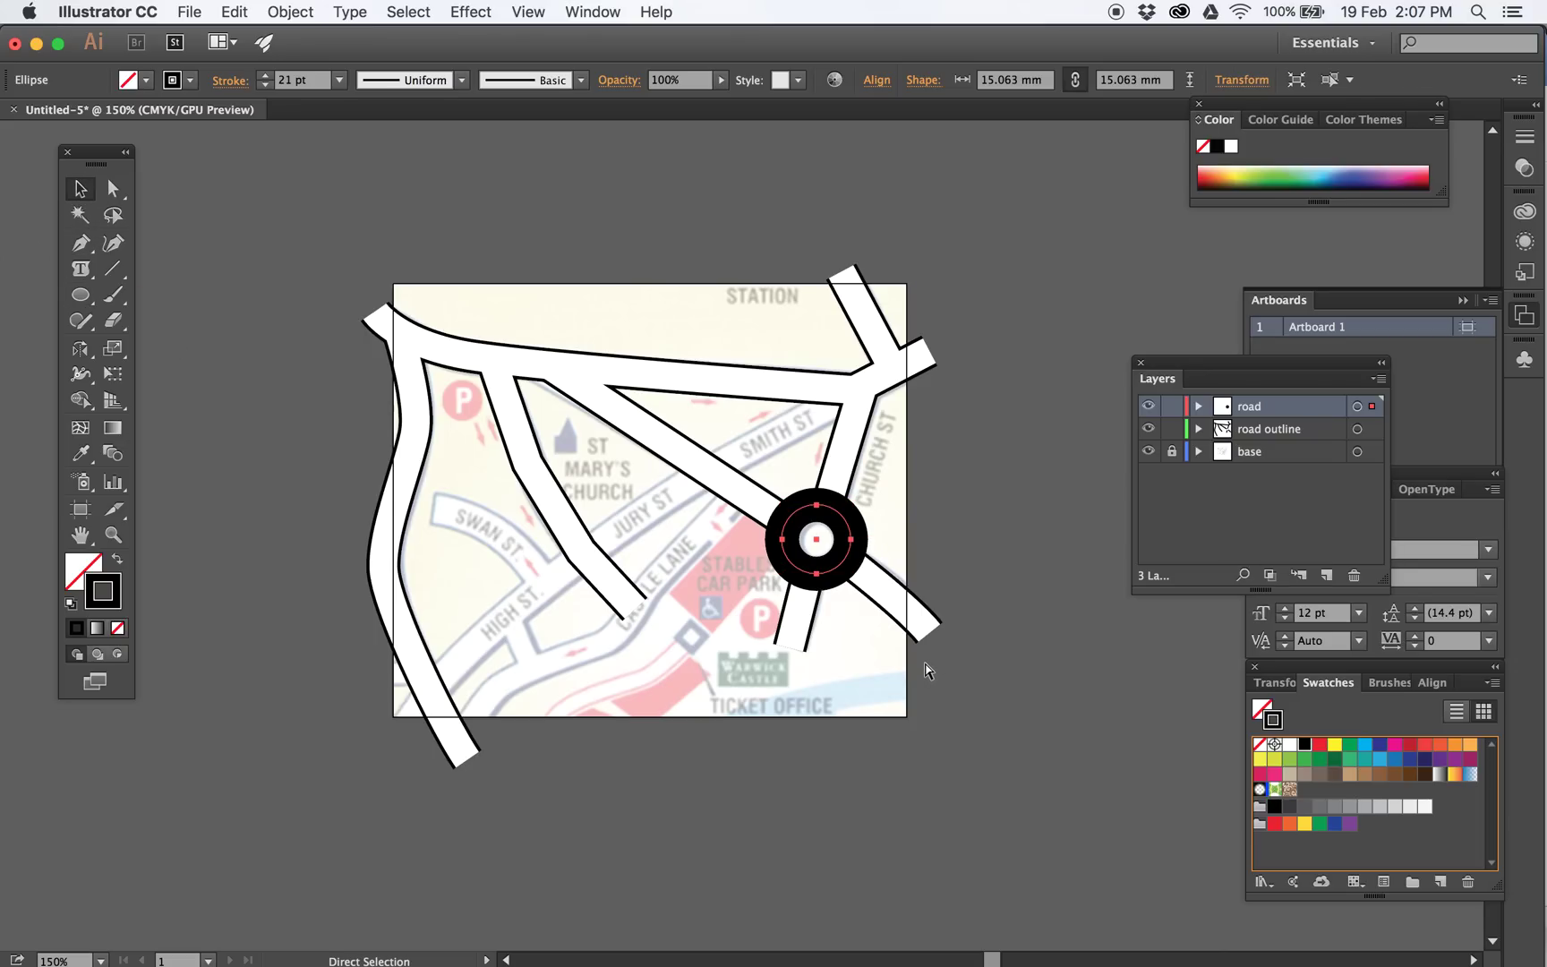
click(1268, 429)
key(super+f)
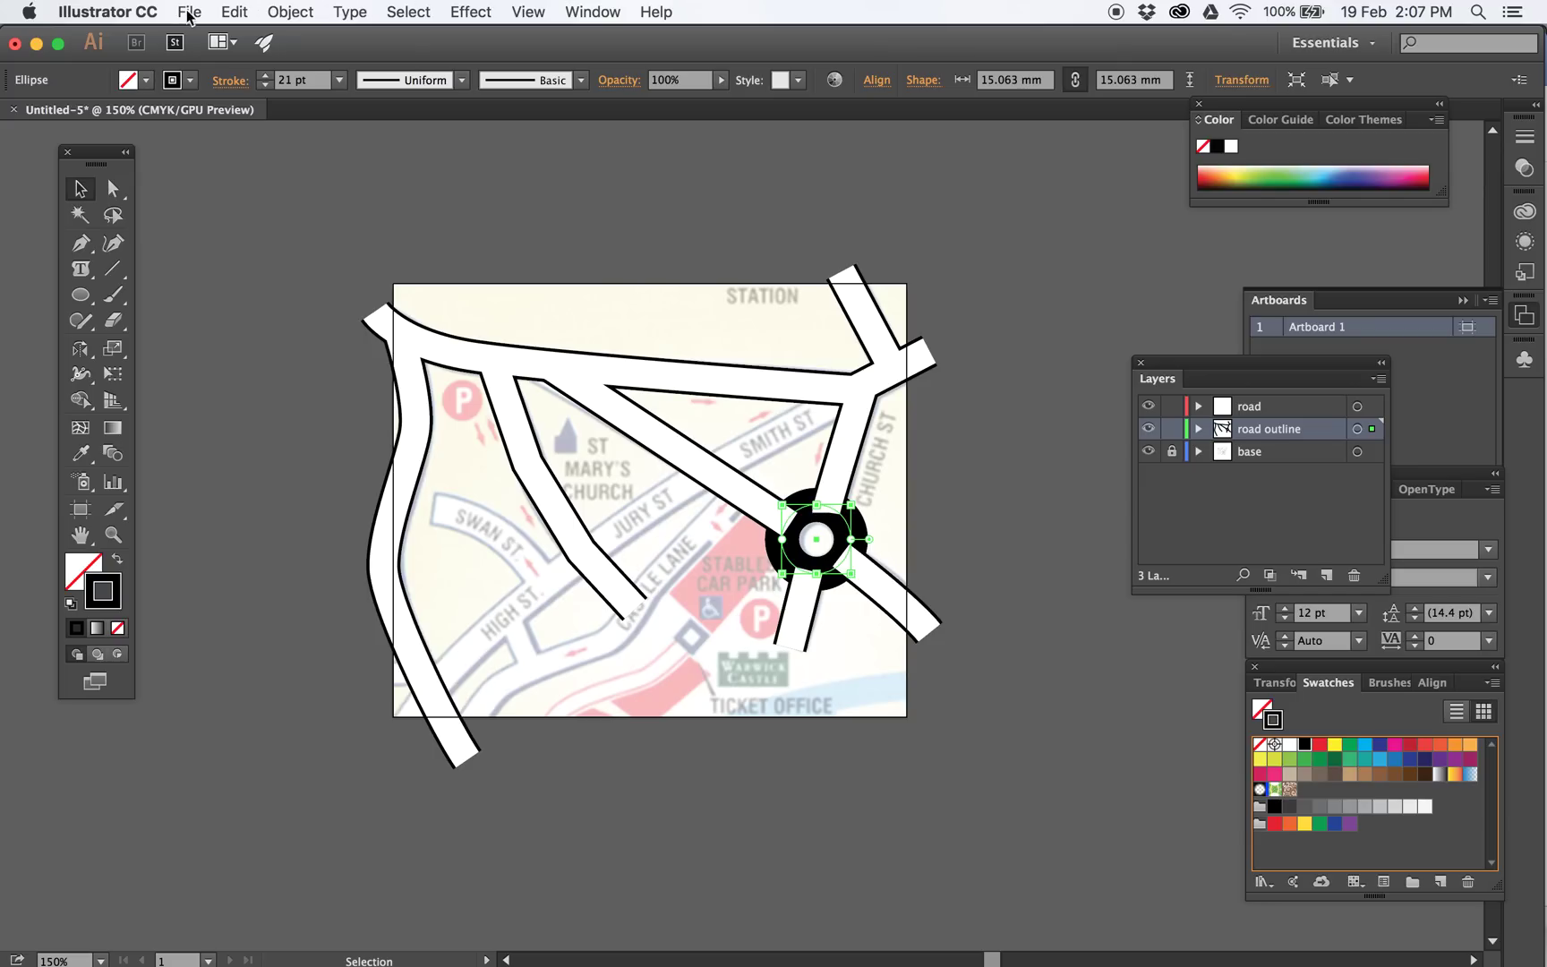
Copy the roundabout circle, paste it in front, and match the copy to the white 17 pt road stroke with the Eyedropper
click(233, 12)
click(268, 123)
click(1260, 412)
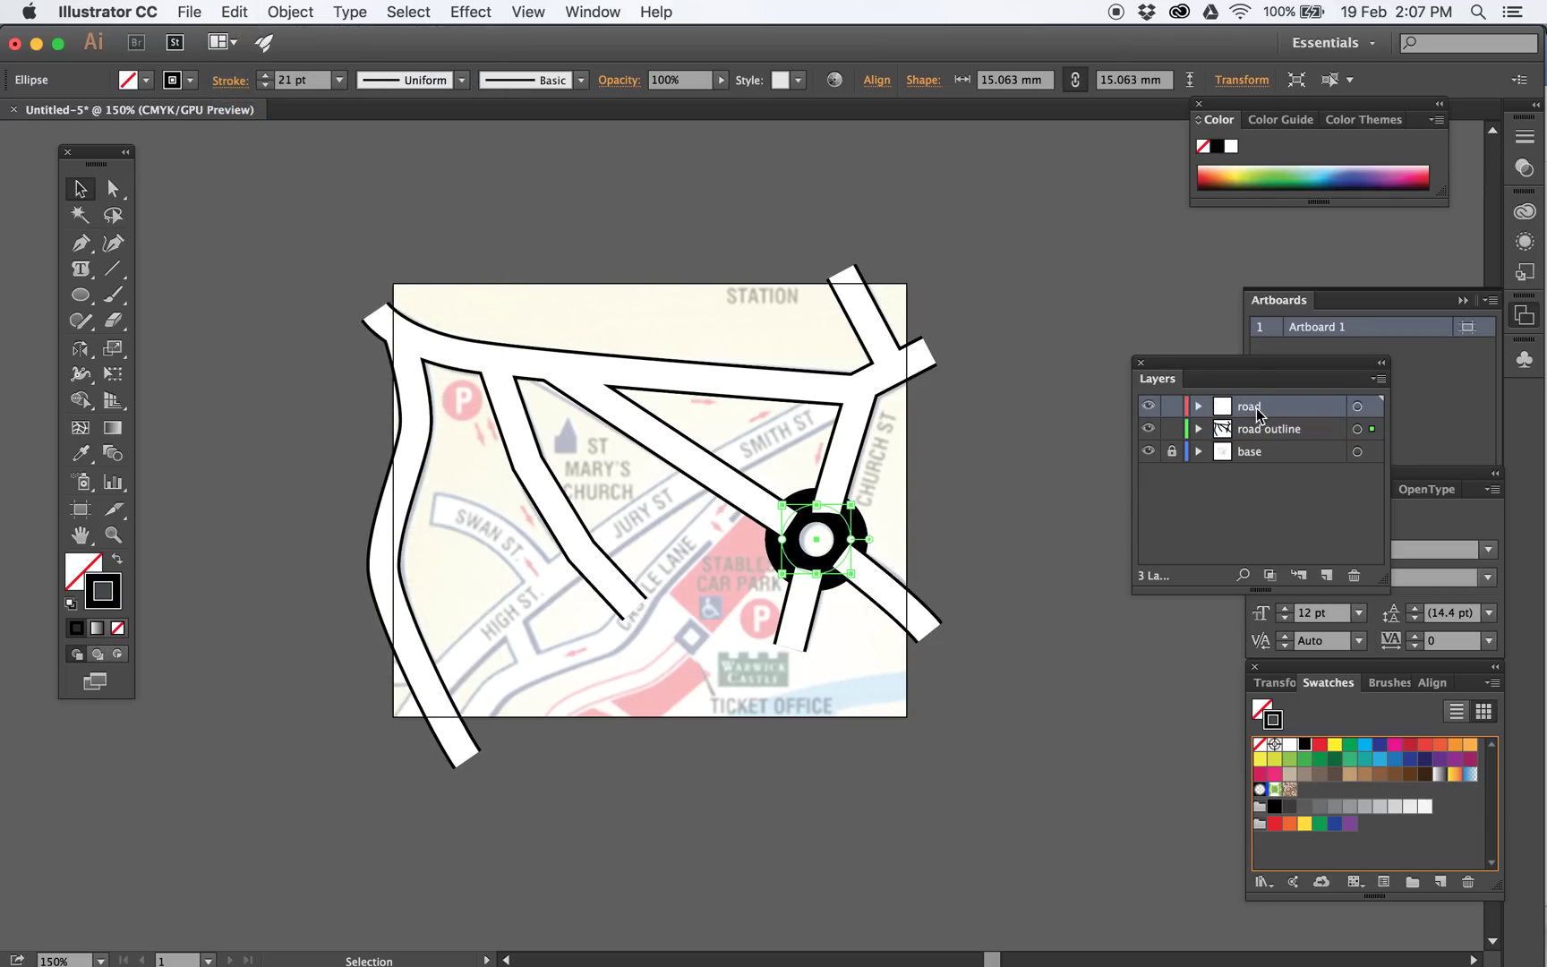
click(235, 12)
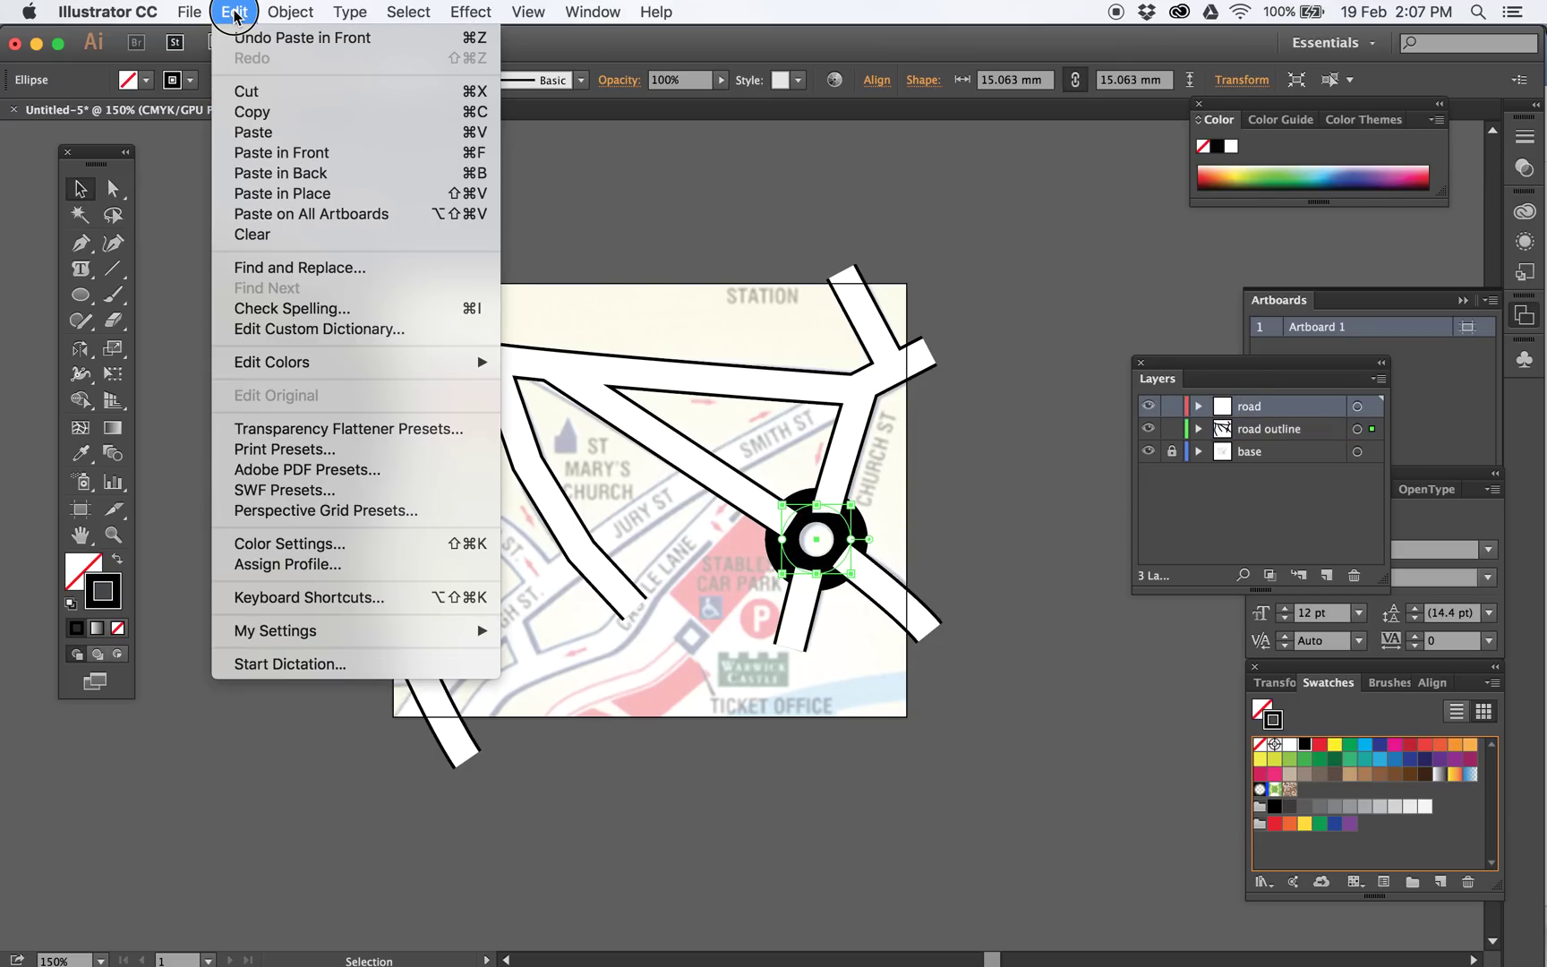
click(304, 157)
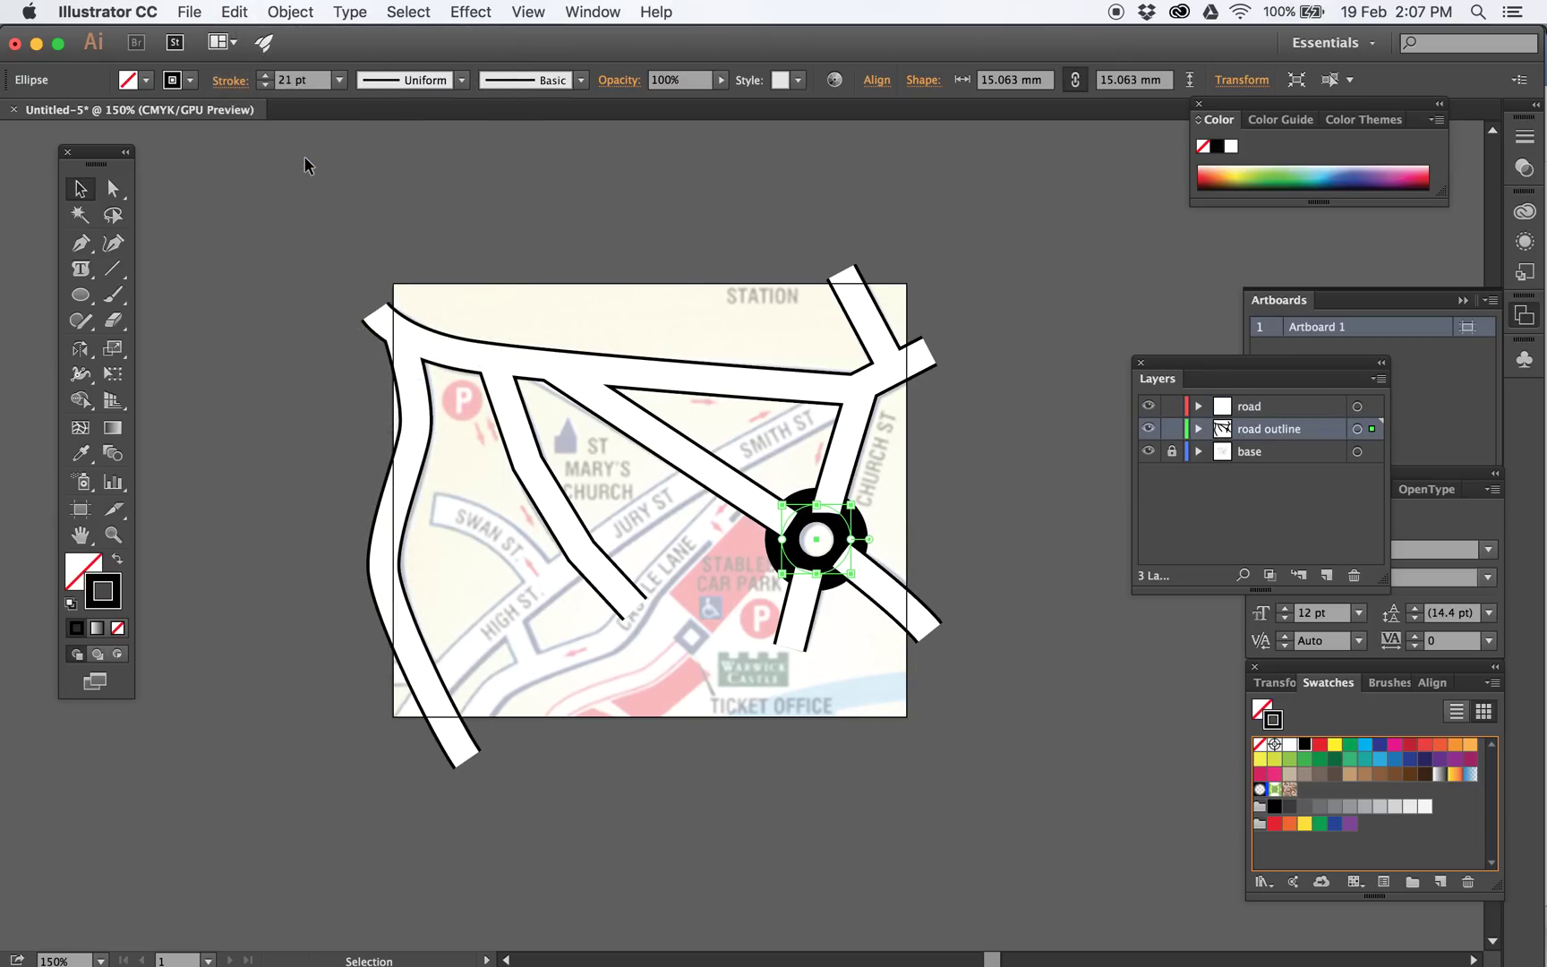
click(83, 458)
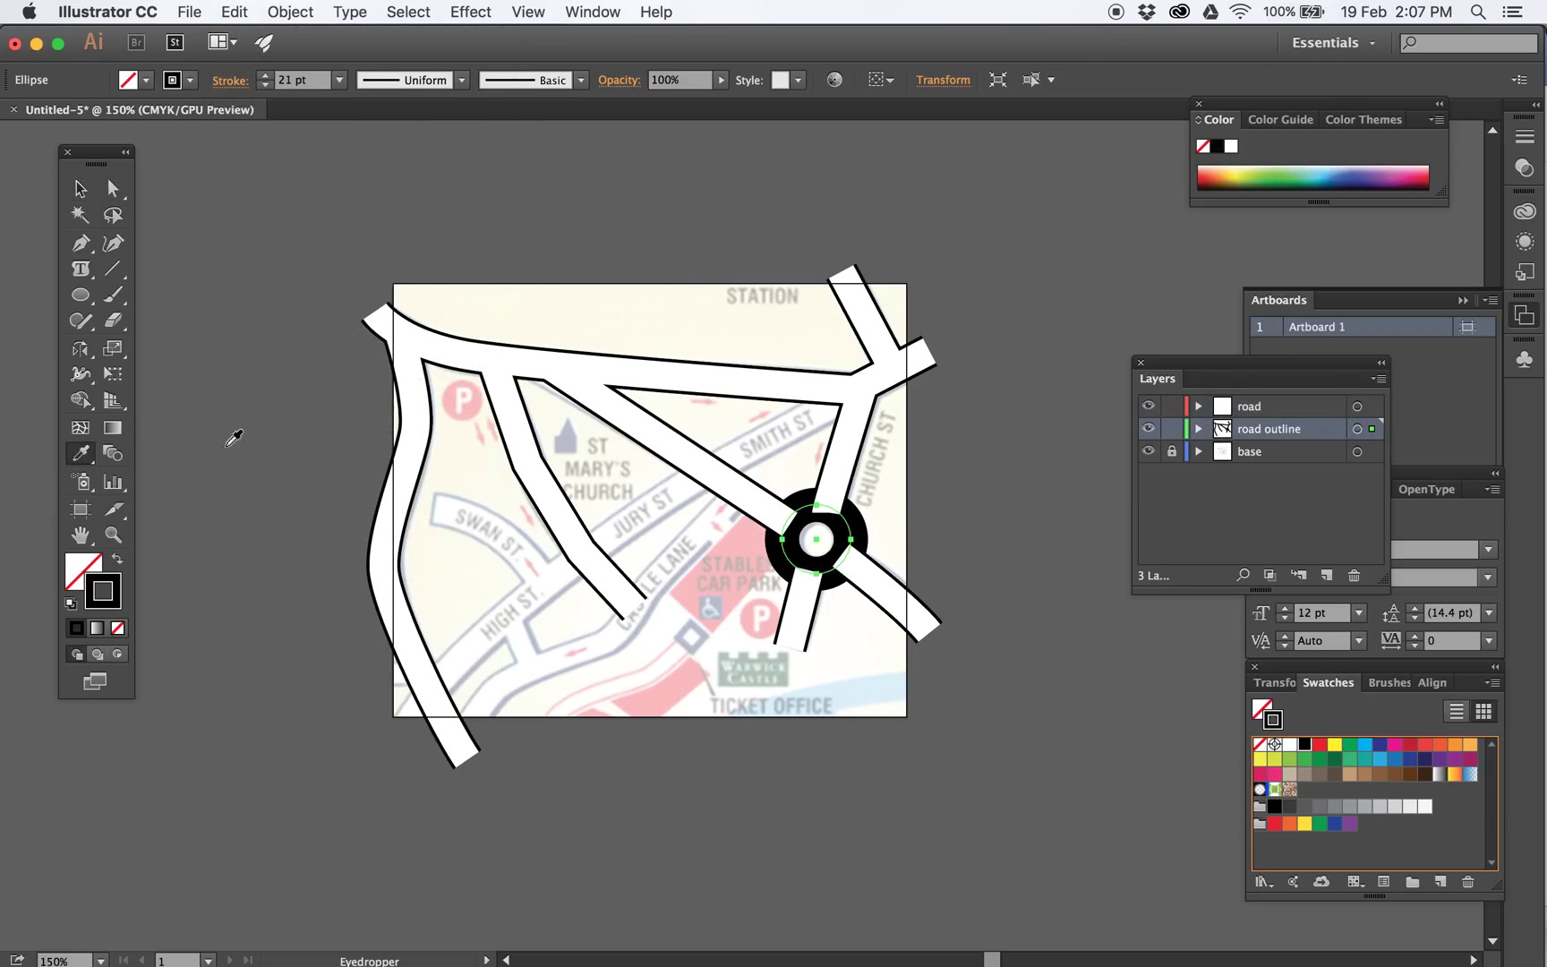
click(461, 358)
key(v)
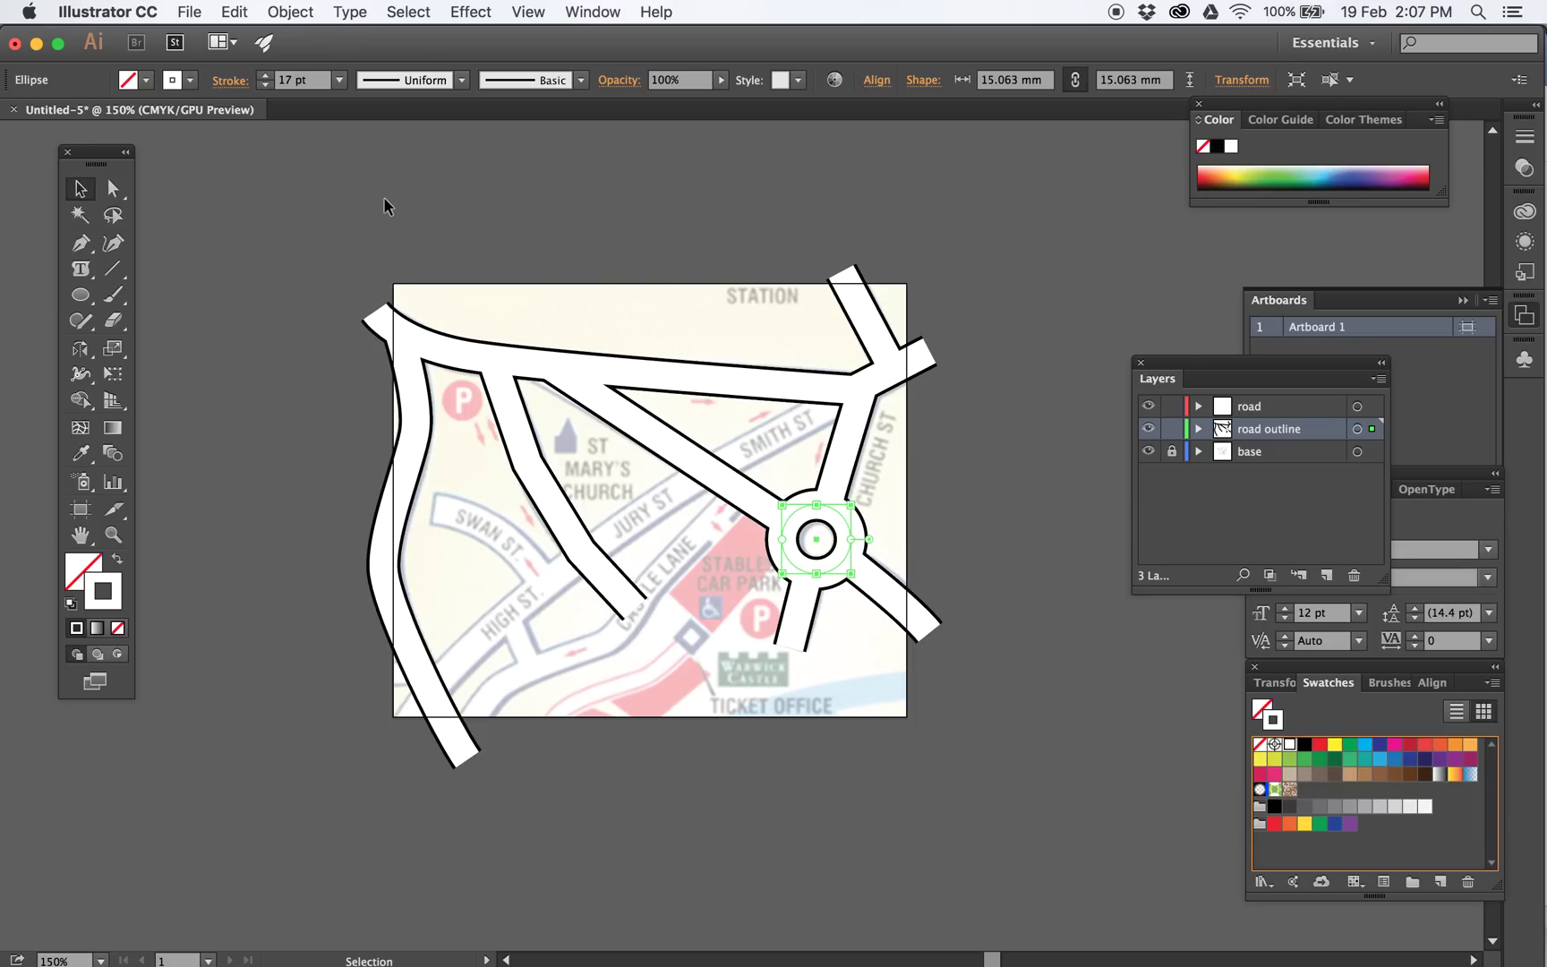
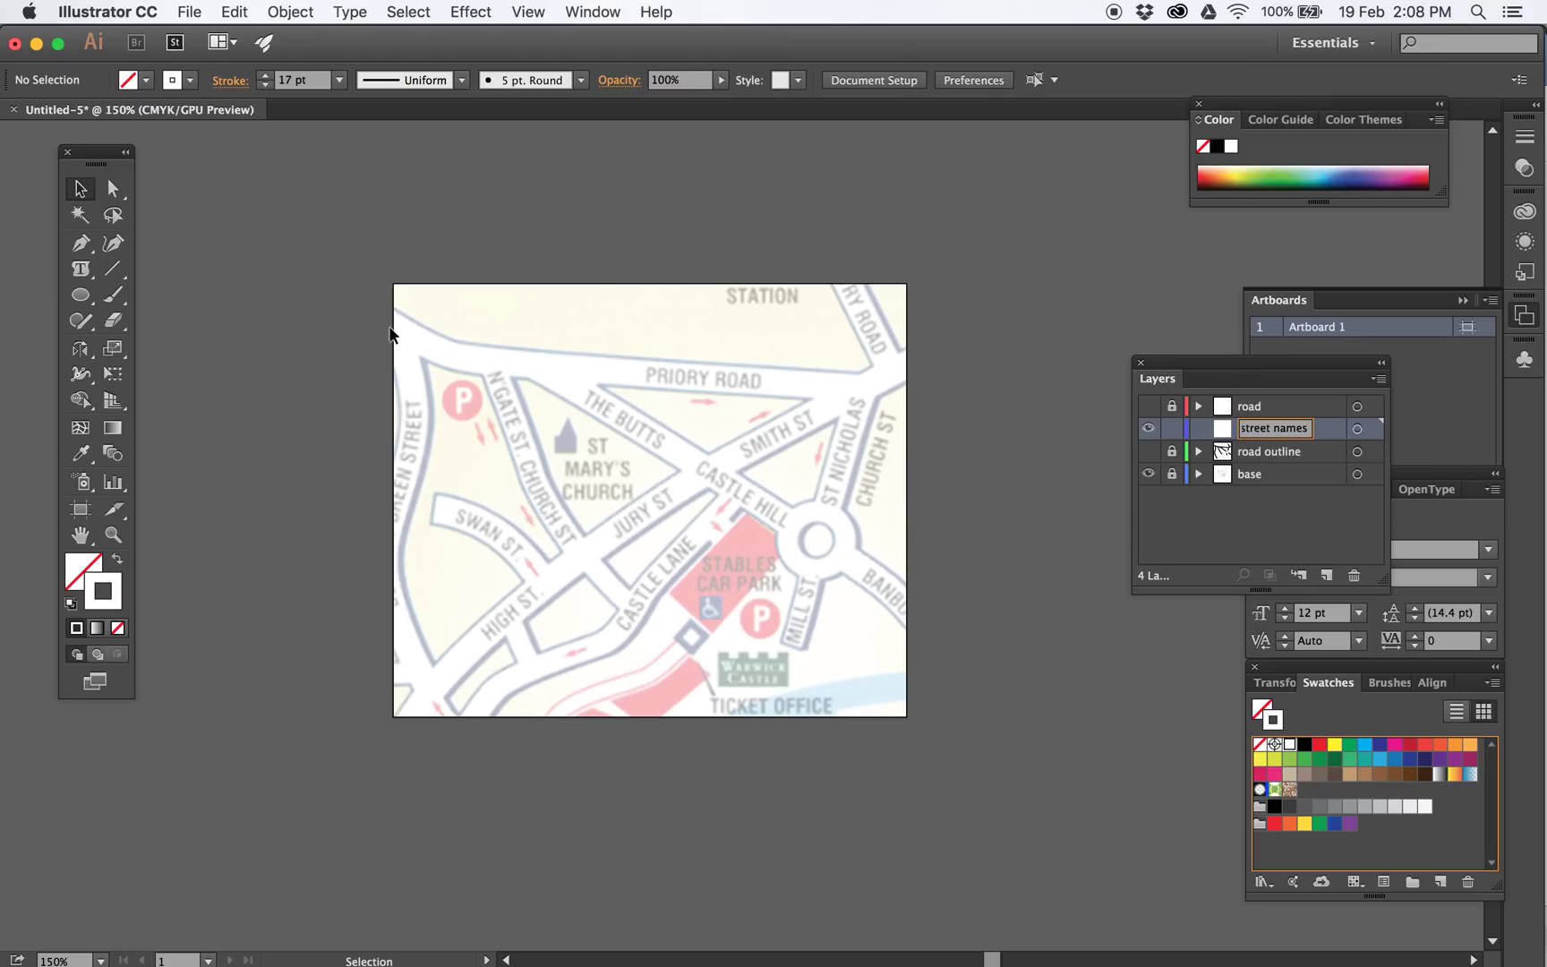
Add the text PRIORY ROAD with the Type tool on the street names layer, just above Priory Road
drag(79, 267, 189, 271)
click(601, 328)
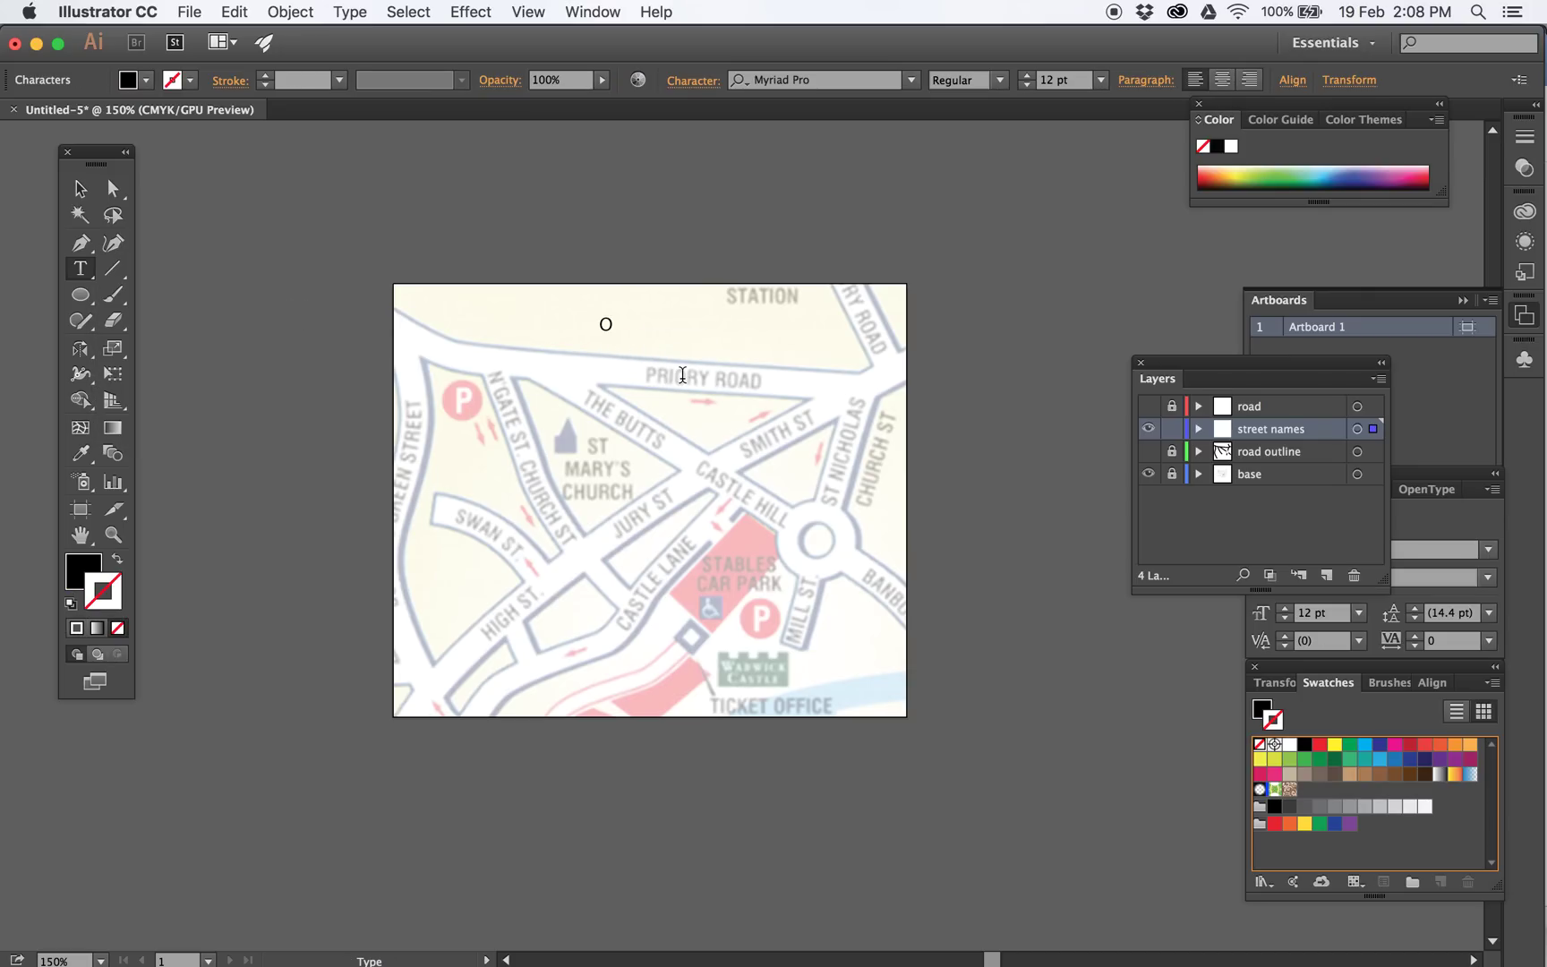
text(PRIORY ROAD)
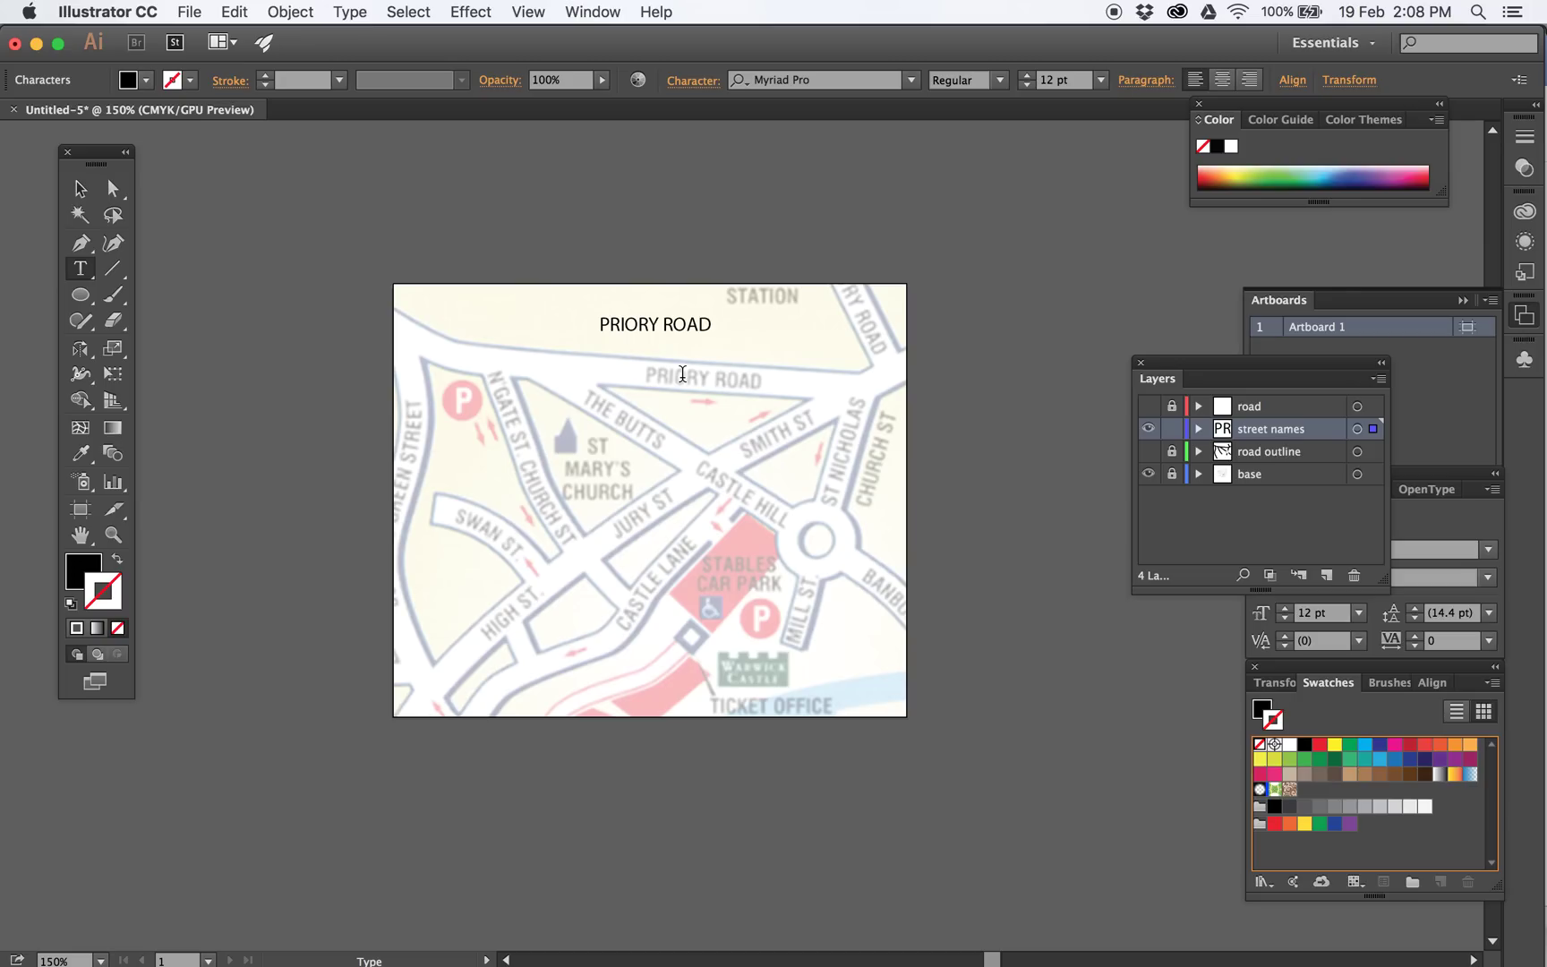
Set the PRIORY ROAD label's font to Optima Bold
double_click(689, 323)
triple_click(619, 310)
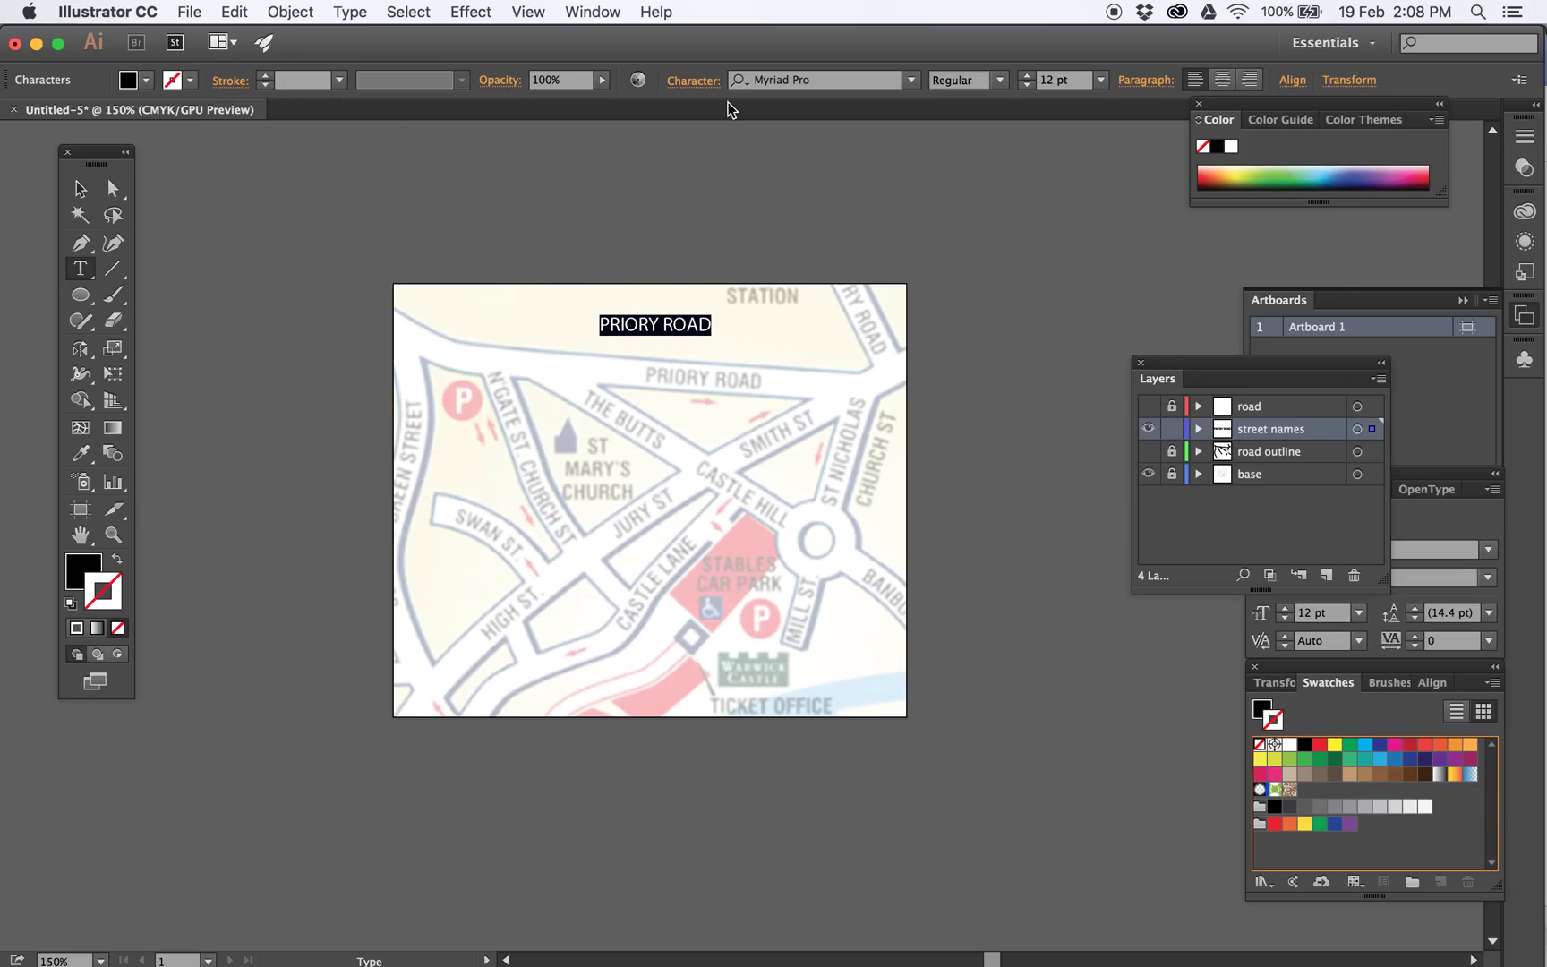
click(999, 80)
click(863, 81)
click(914, 79)
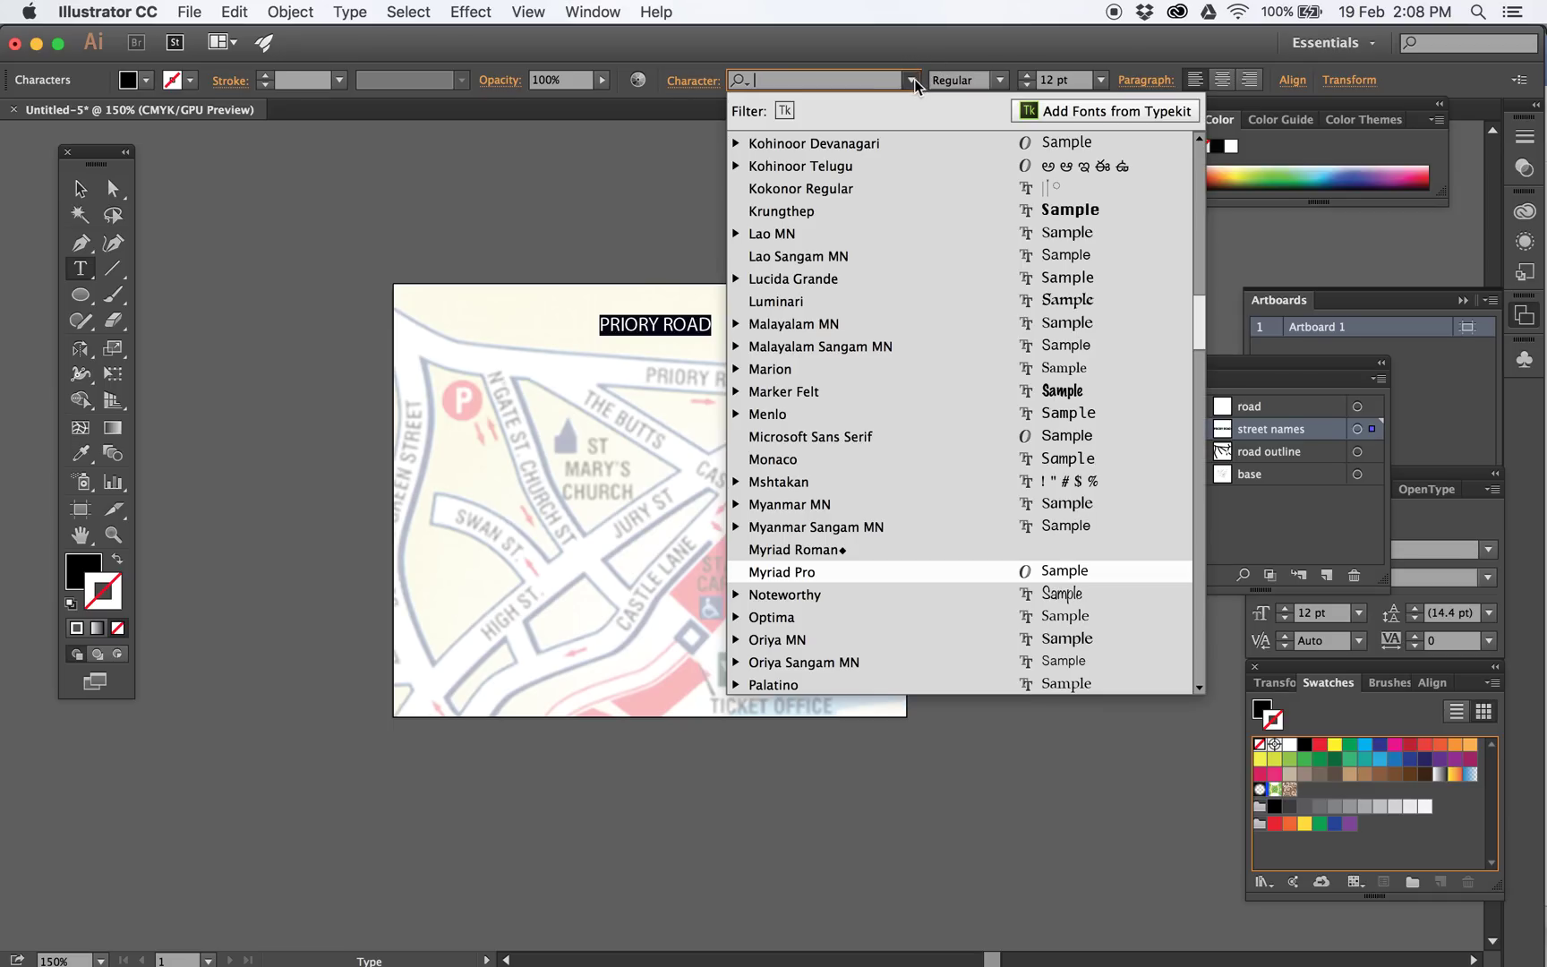
click(736, 618)
click(805, 685)
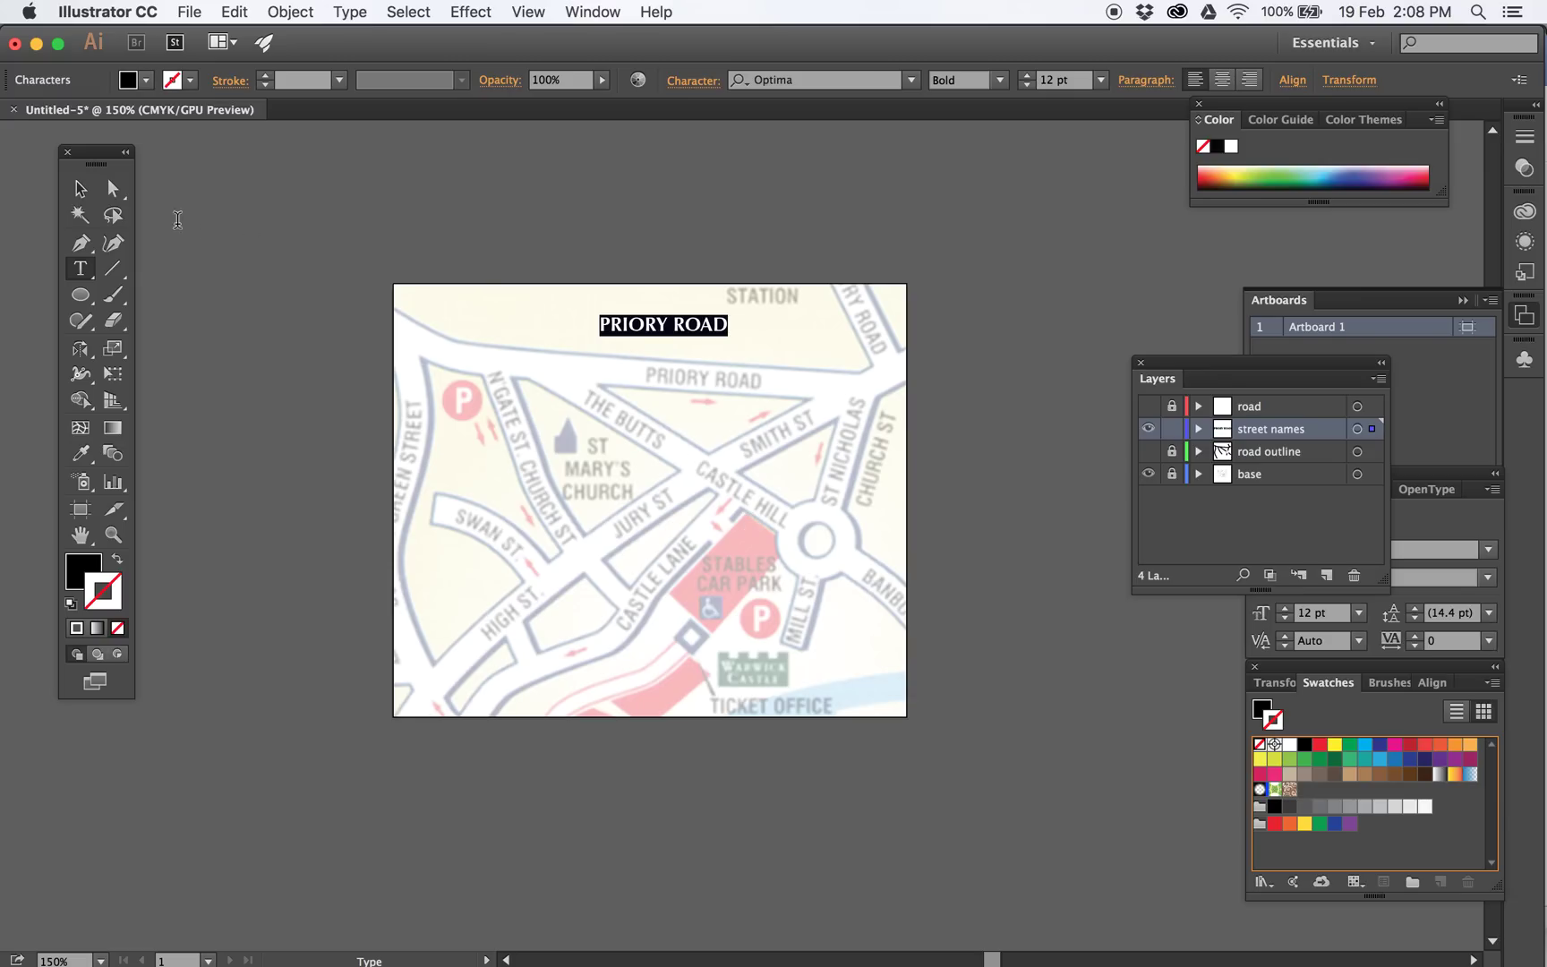
Move the PRIORY ROAD label over the original name and rotate it slightly clockwise to follow the road
click(79, 188)
drag(601, 301, 882, 441)
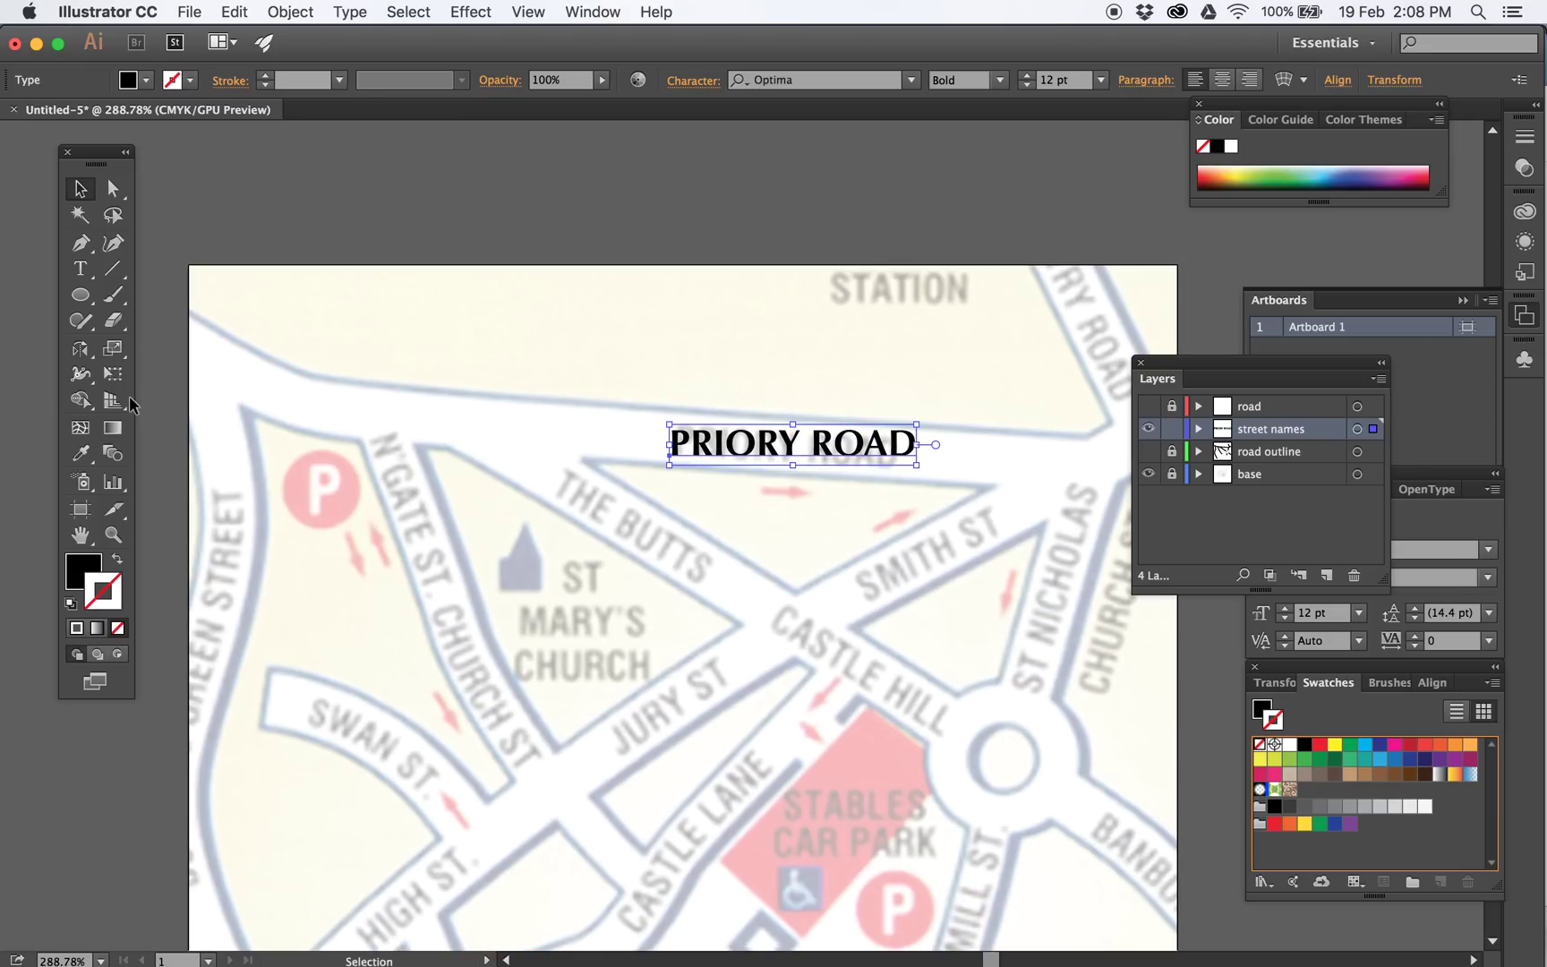
drag(80, 353, 192, 352)
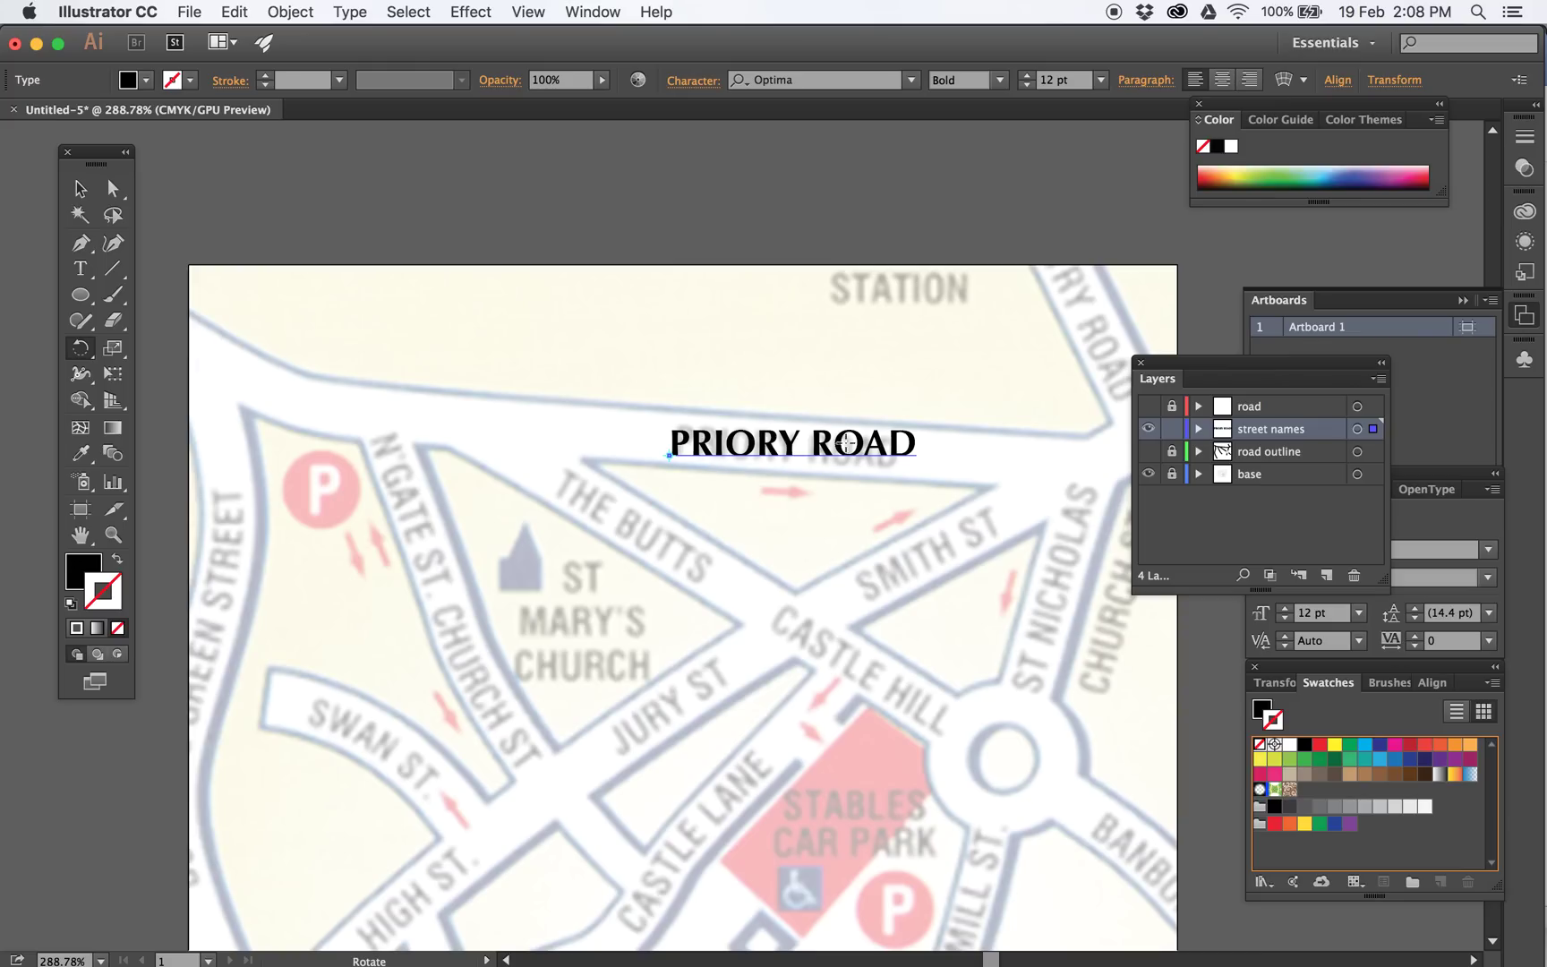
drag(962, 392, 971, 408)
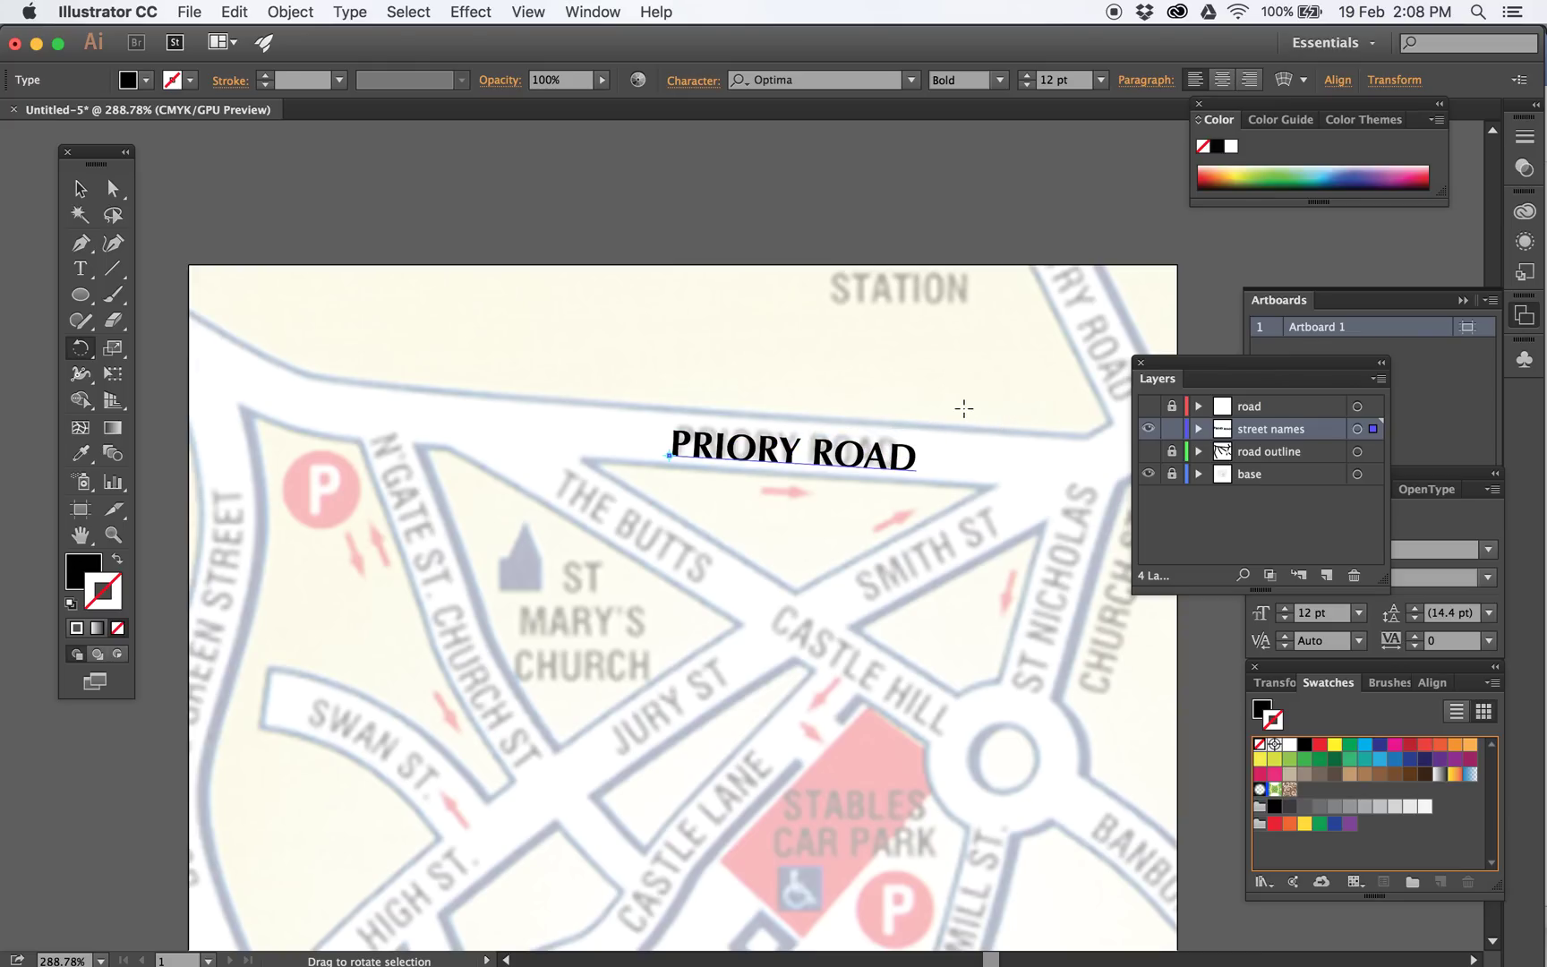
click(77, 187)
drag(754, 459, 756, 454)
Duplicate the PRIORY ROAD label and place the copy at the start of The Butts
scroll(930, 537, down, 5)
scroll(930, 536, right, 5)
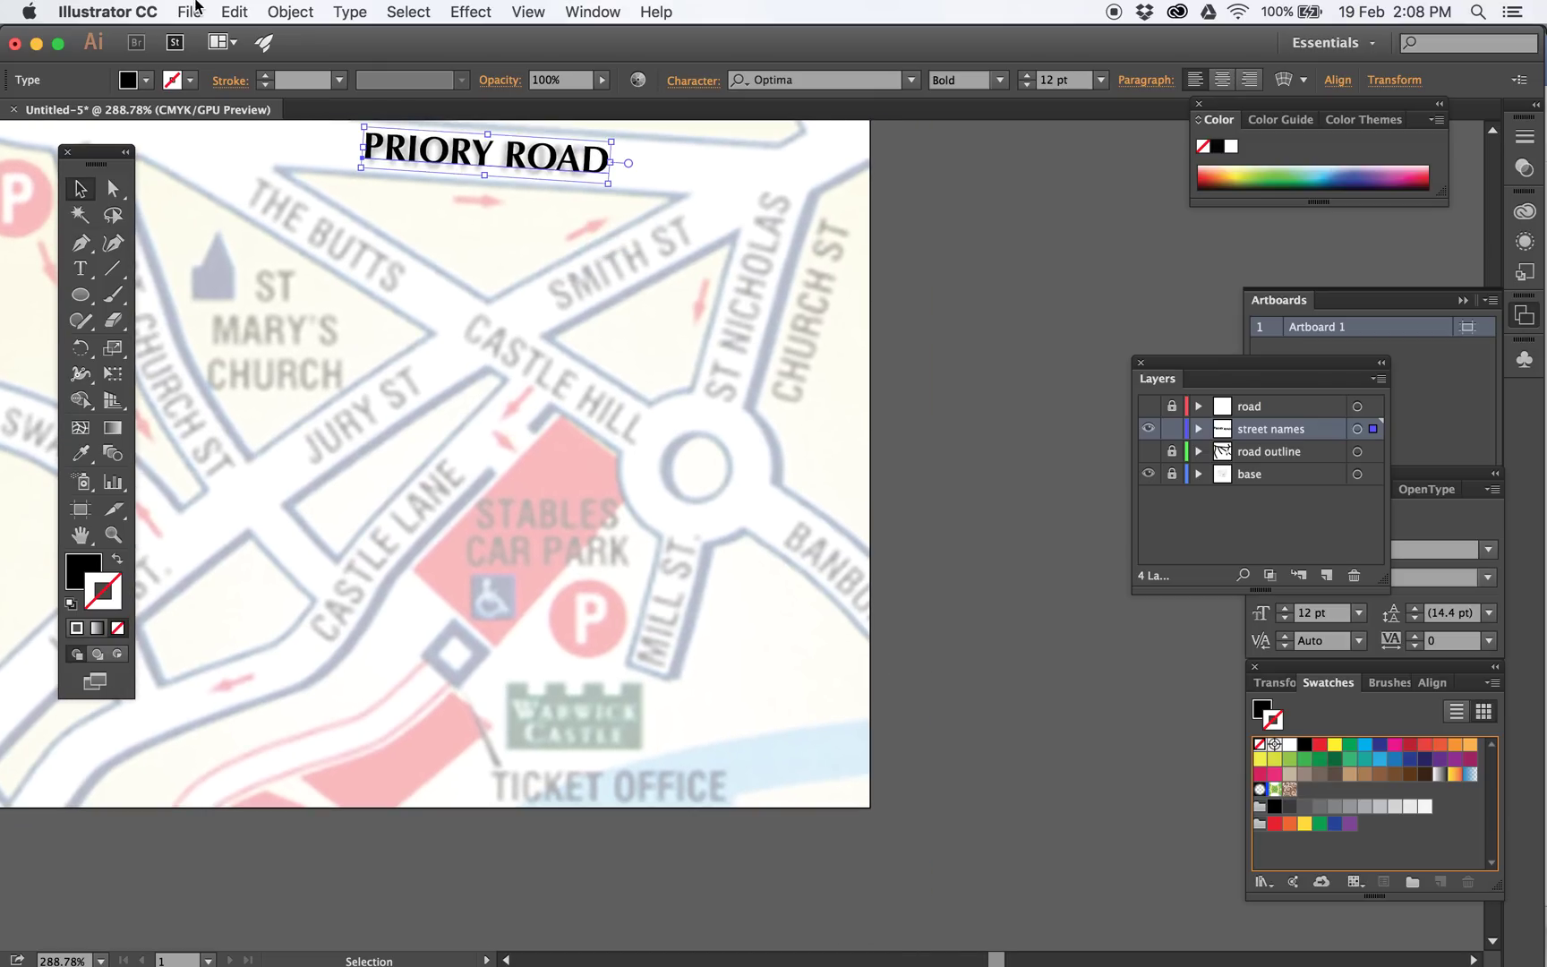
click(235, 12)
click(240, 111)
click(240, 13)
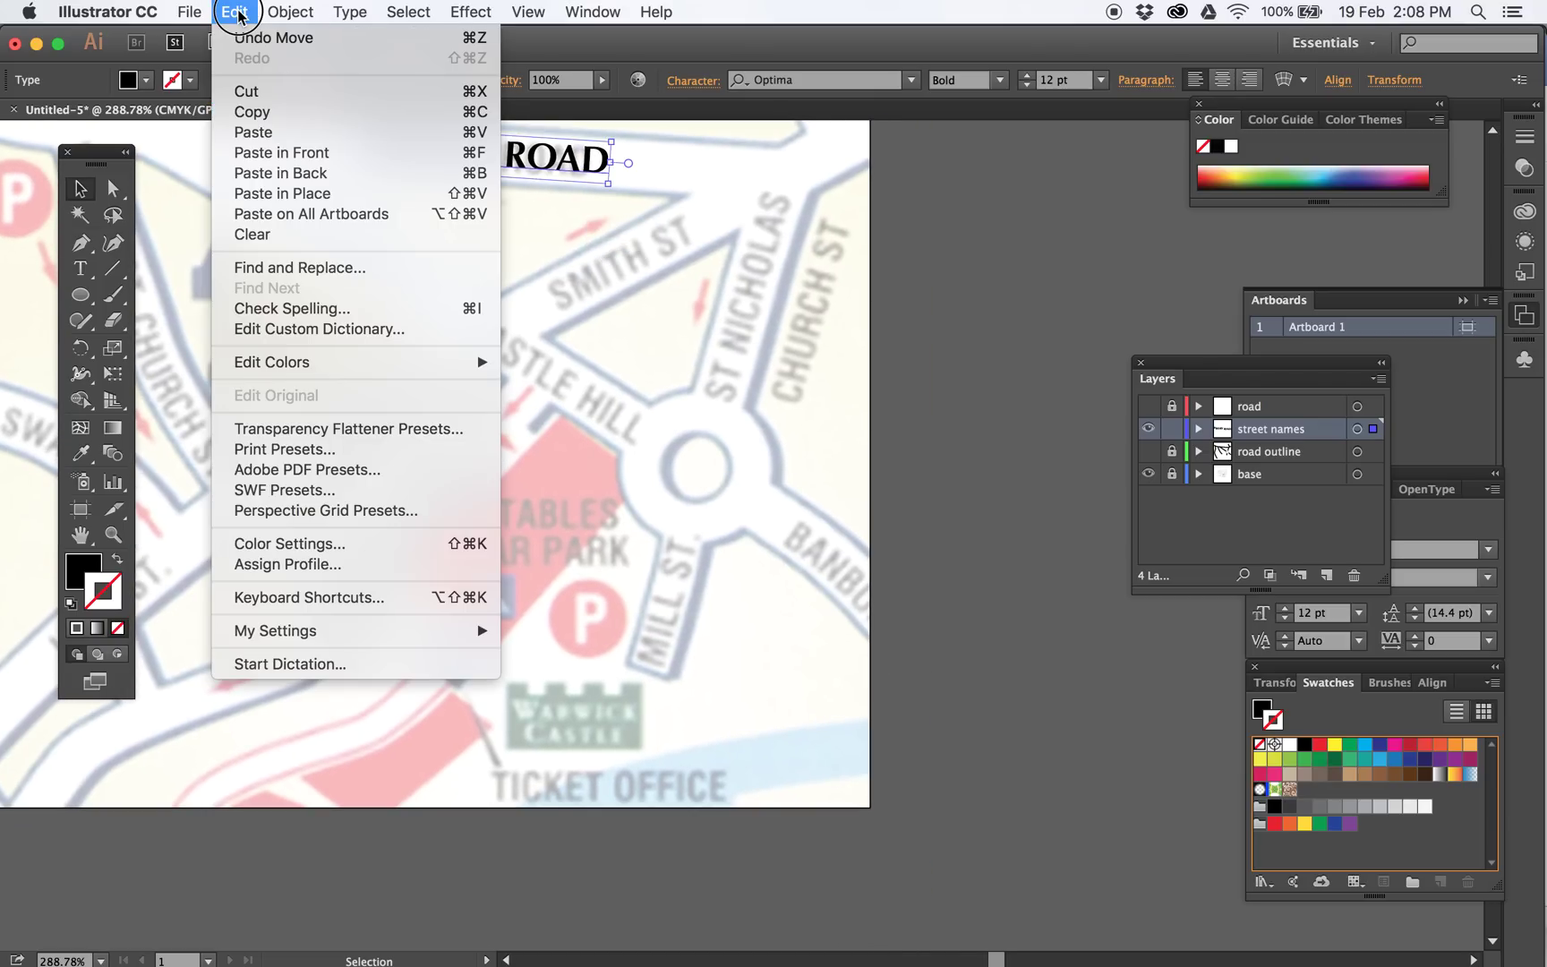
click(251, 131)
drag(784, 550, 416, 216)
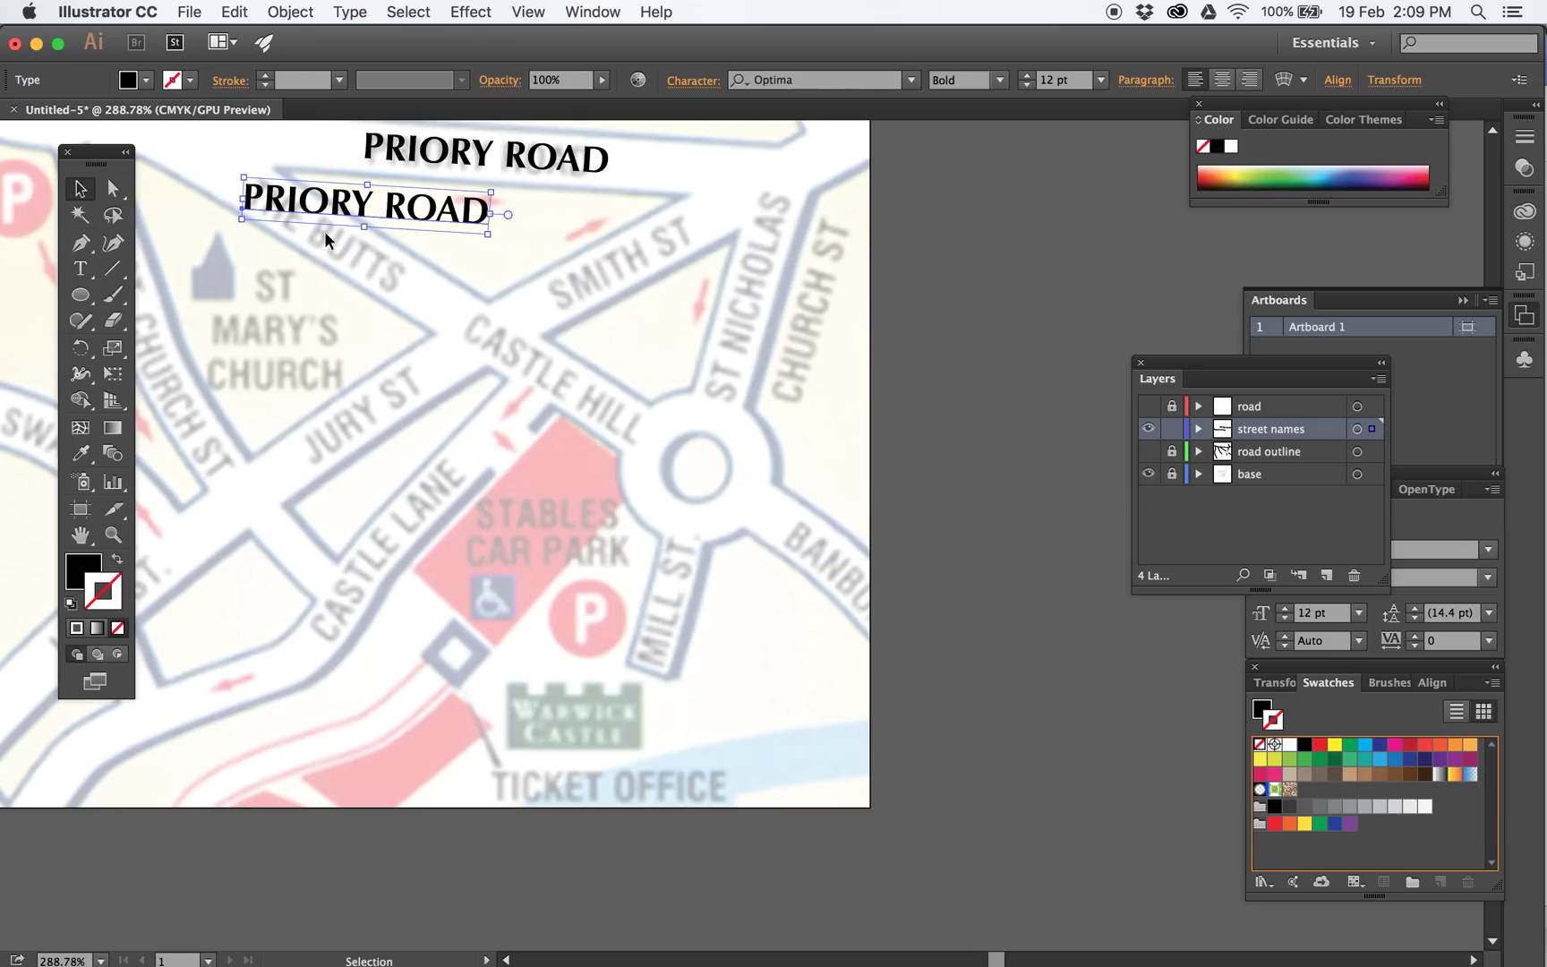
Rotate the copied label clockwise to match the slope of The Butts
click(81, 348)
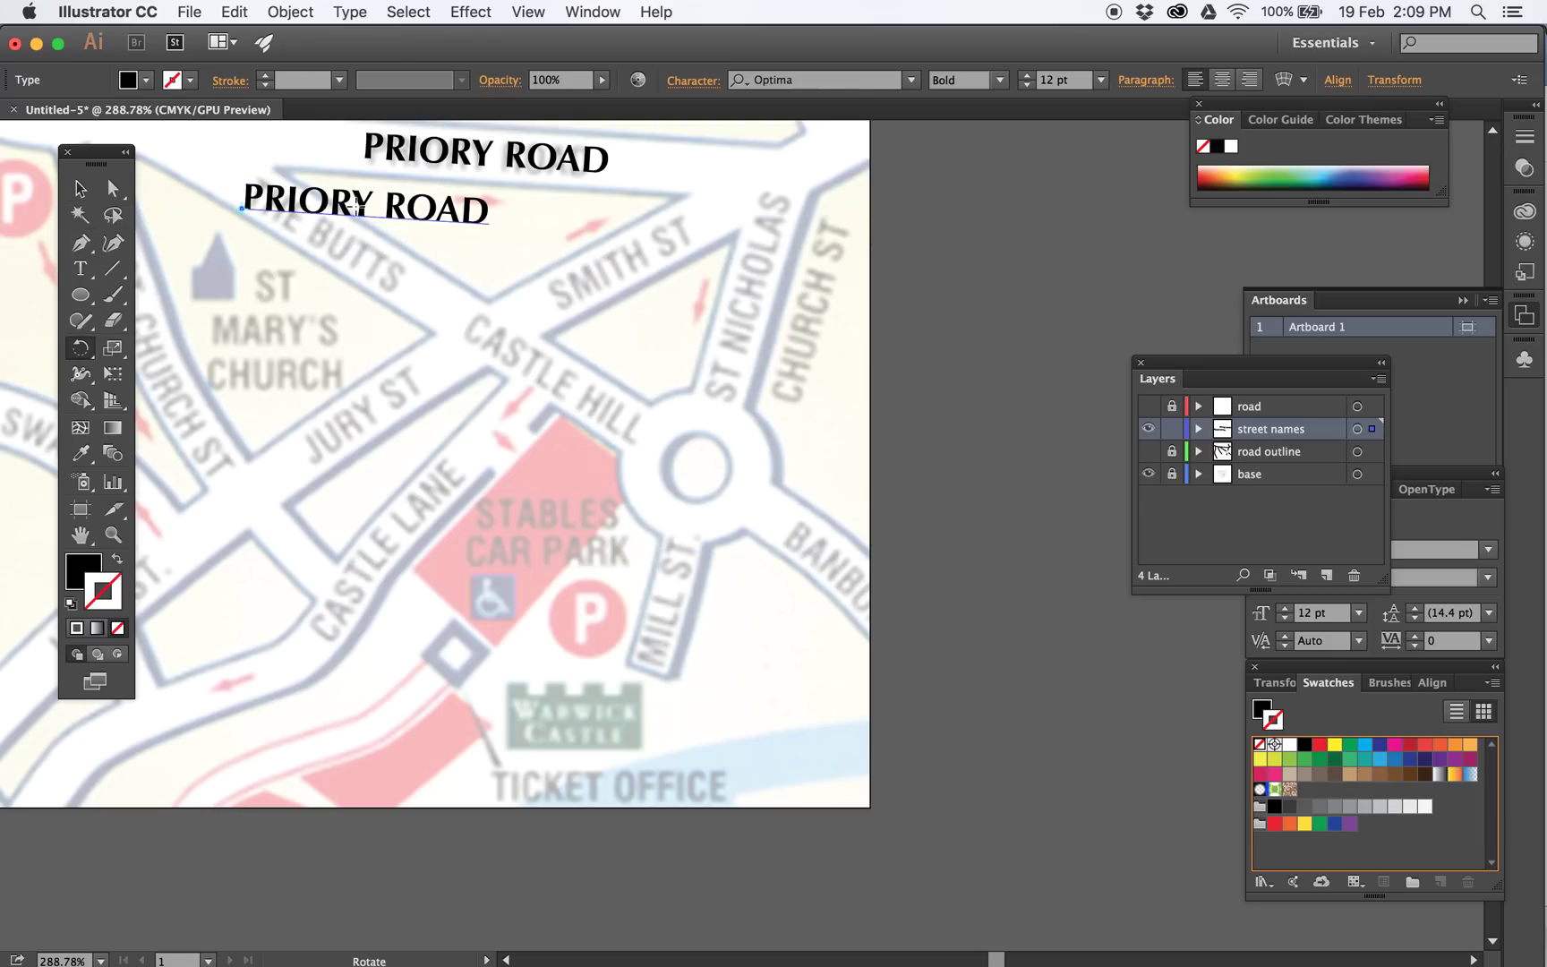
drag(440, 211, 551, 231)
mouse_move(359, 204)
mouse_down()
mouse_move(278, 211)
mouse_move(376, 220)
mouse_move(395, 195)
mouse_move(354, 198)
mouse_up()
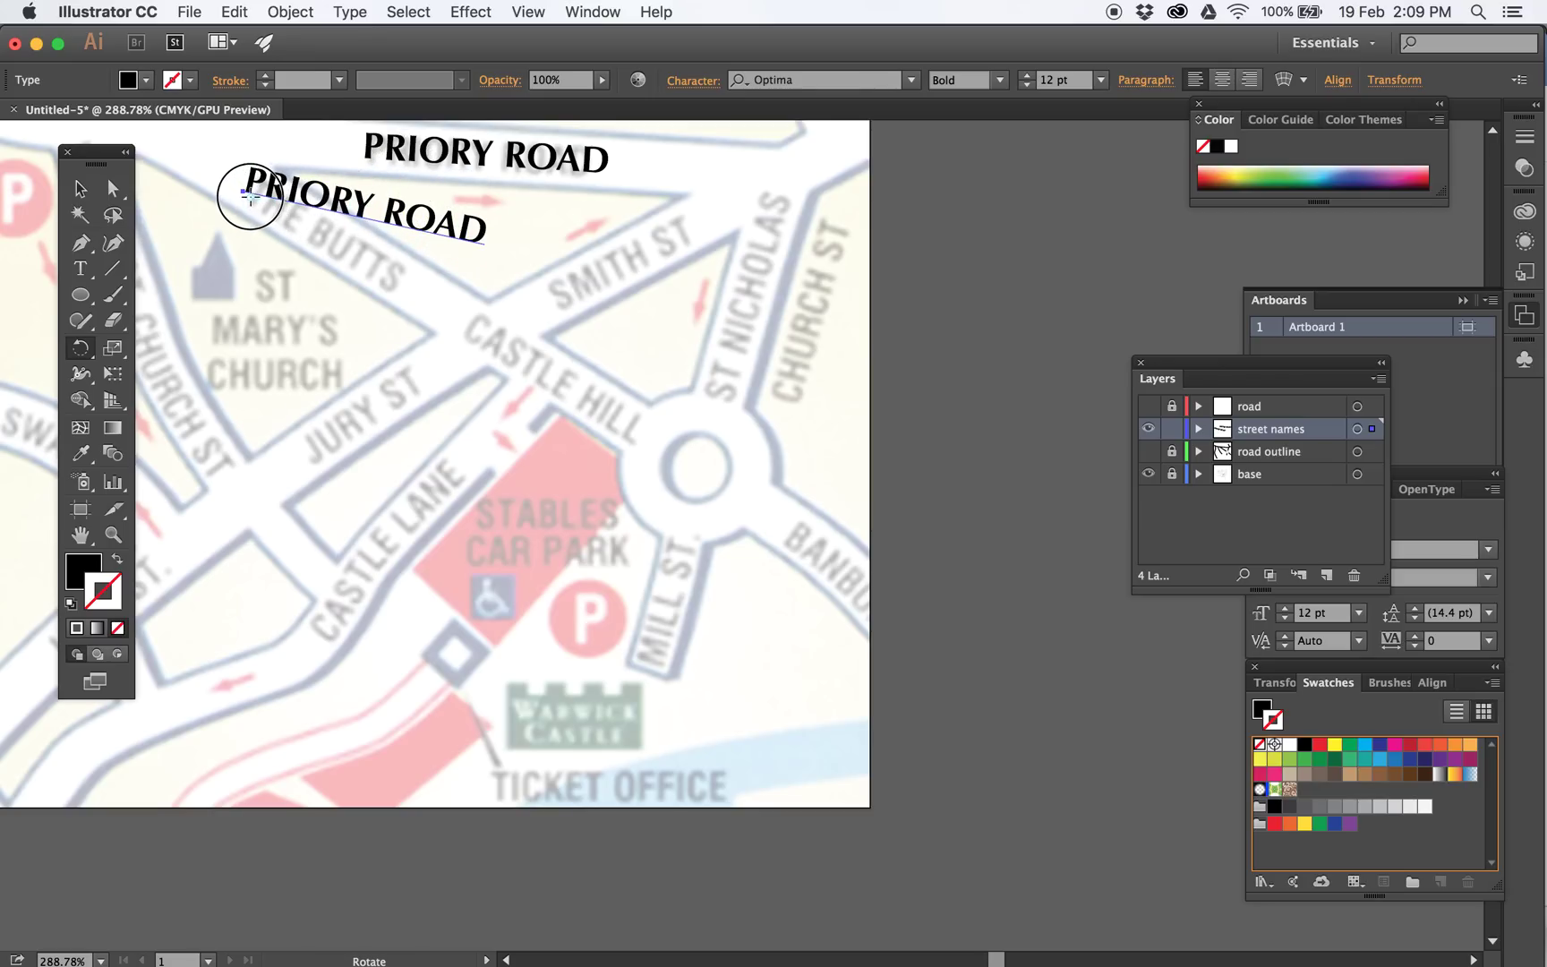
drag(552, 221, 569, 339)
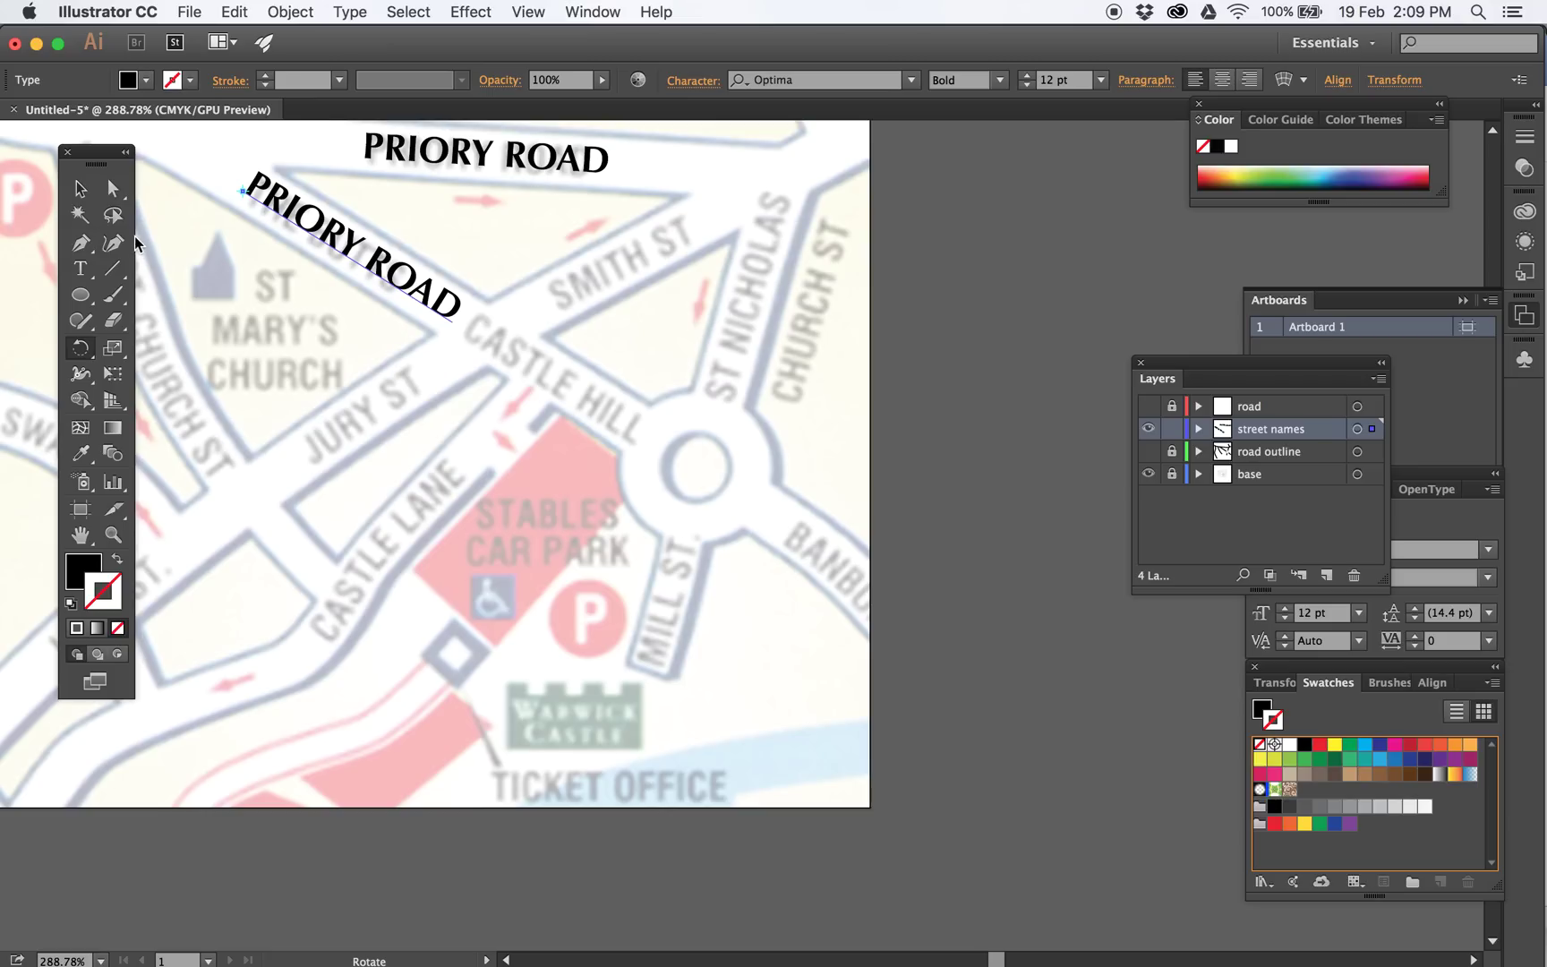
Move the rotated label just below The Butts and change its text to THE BUTTS
click(82, 190)
drag(338, 234, 390, 373)
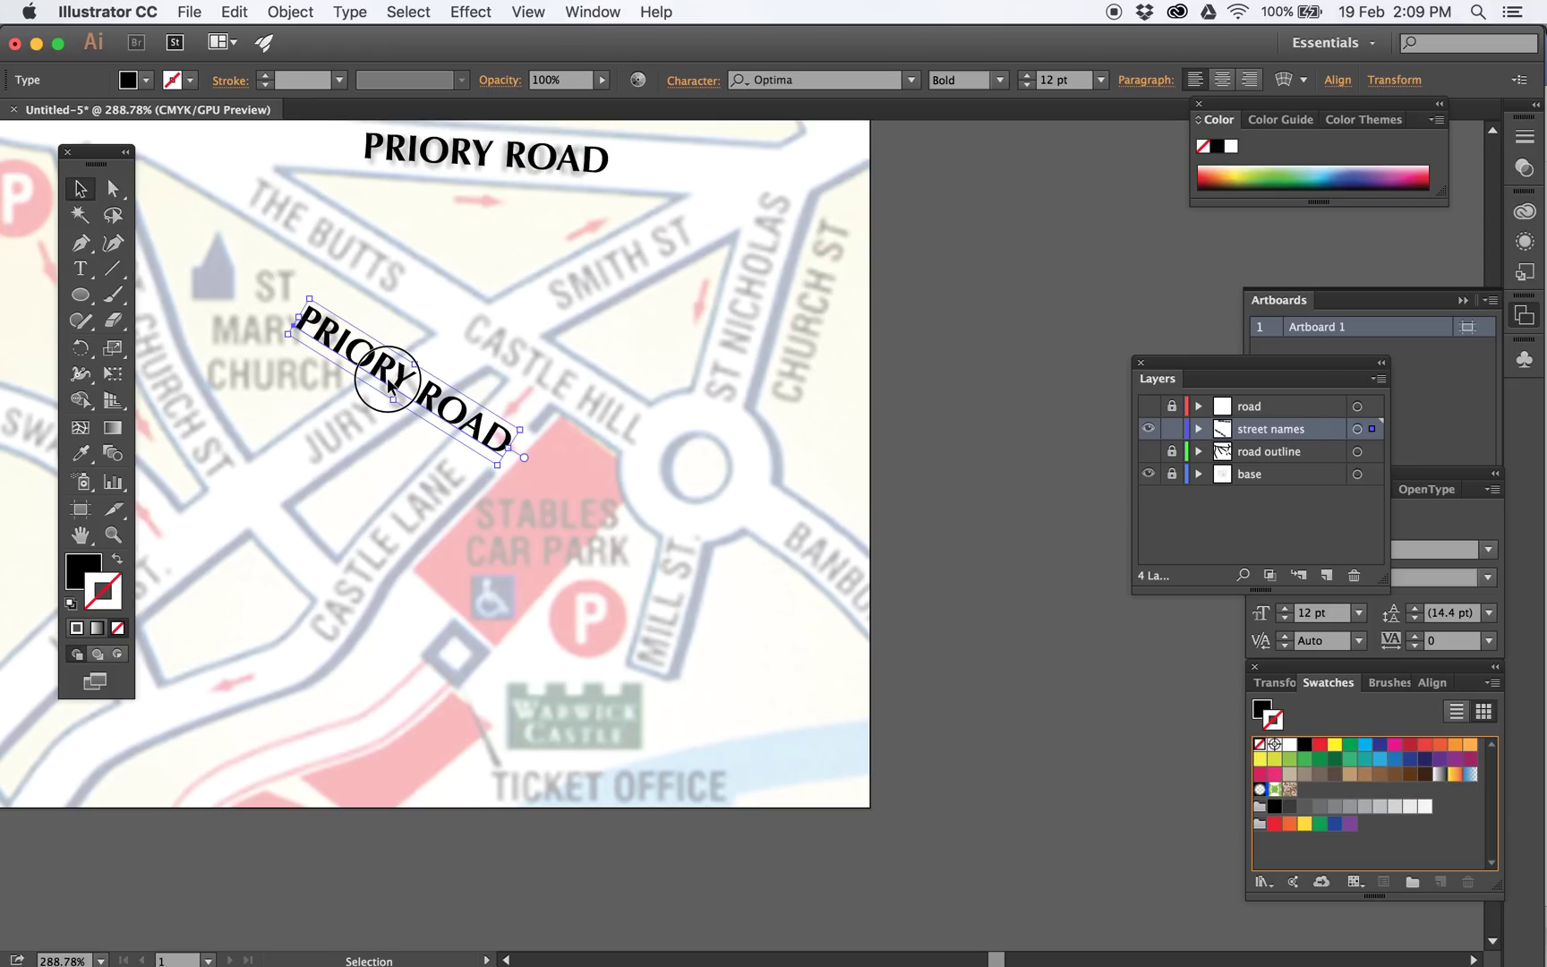
key(t)
click(392, 369)
key(super+a)
text(THE BU)
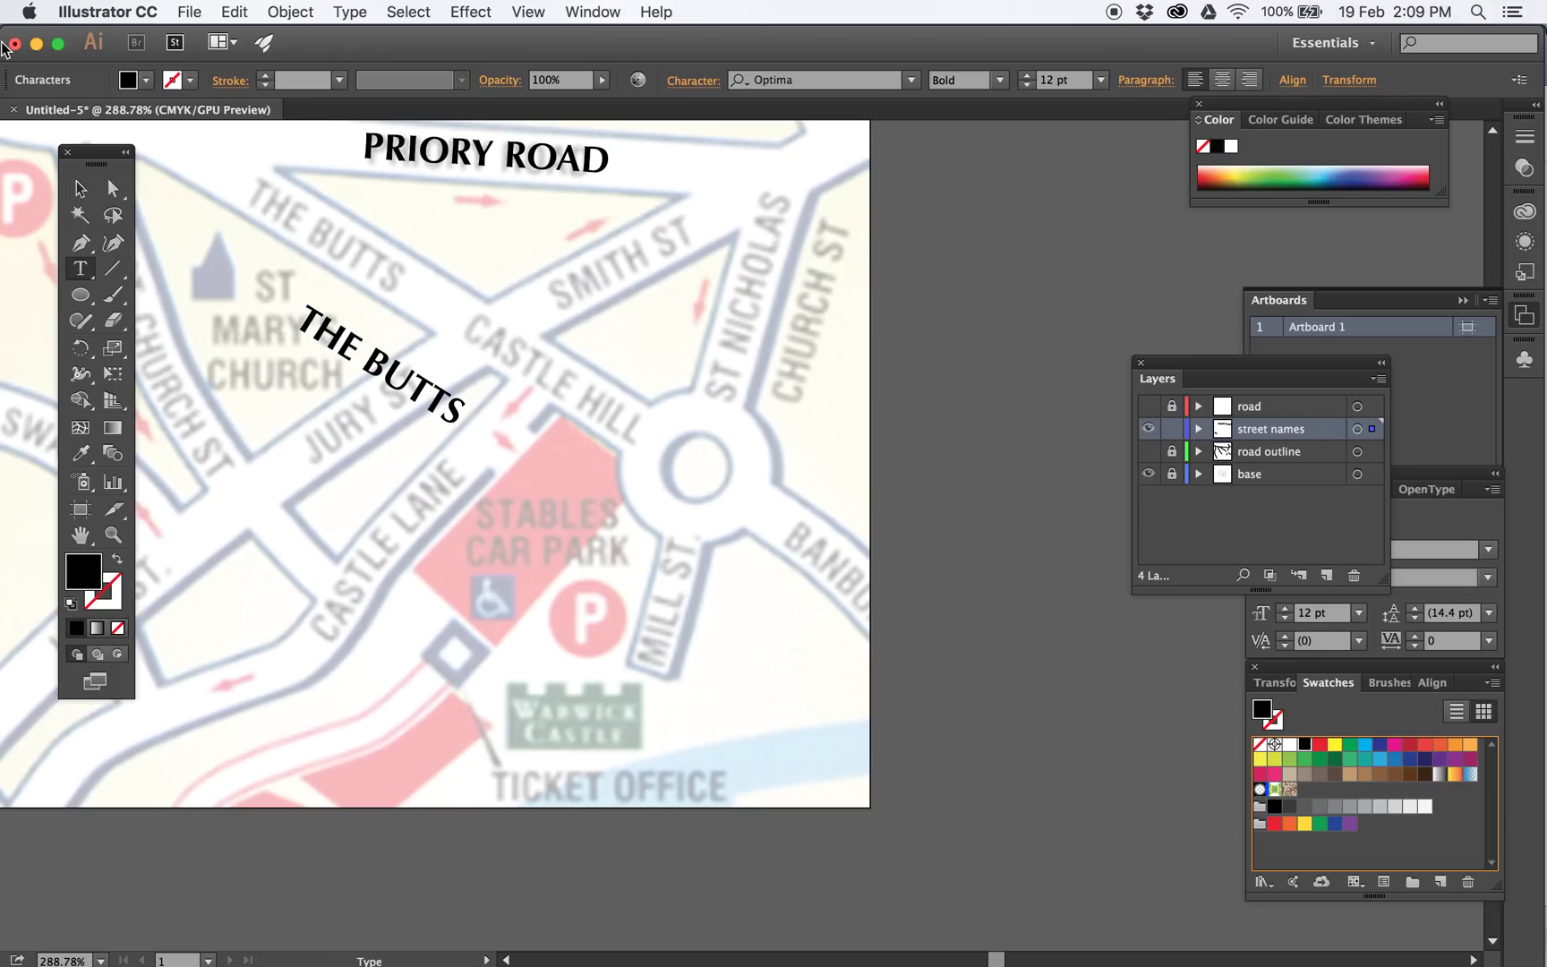
Place the THE BUTTS label on its road and put a duplicate on Castle Hill reading CASTLE HILL
click(81, 189)
drag(351, 363, 516, 365)
double_click(516, 366)
key(super+a)
text(CASTLE HILL)
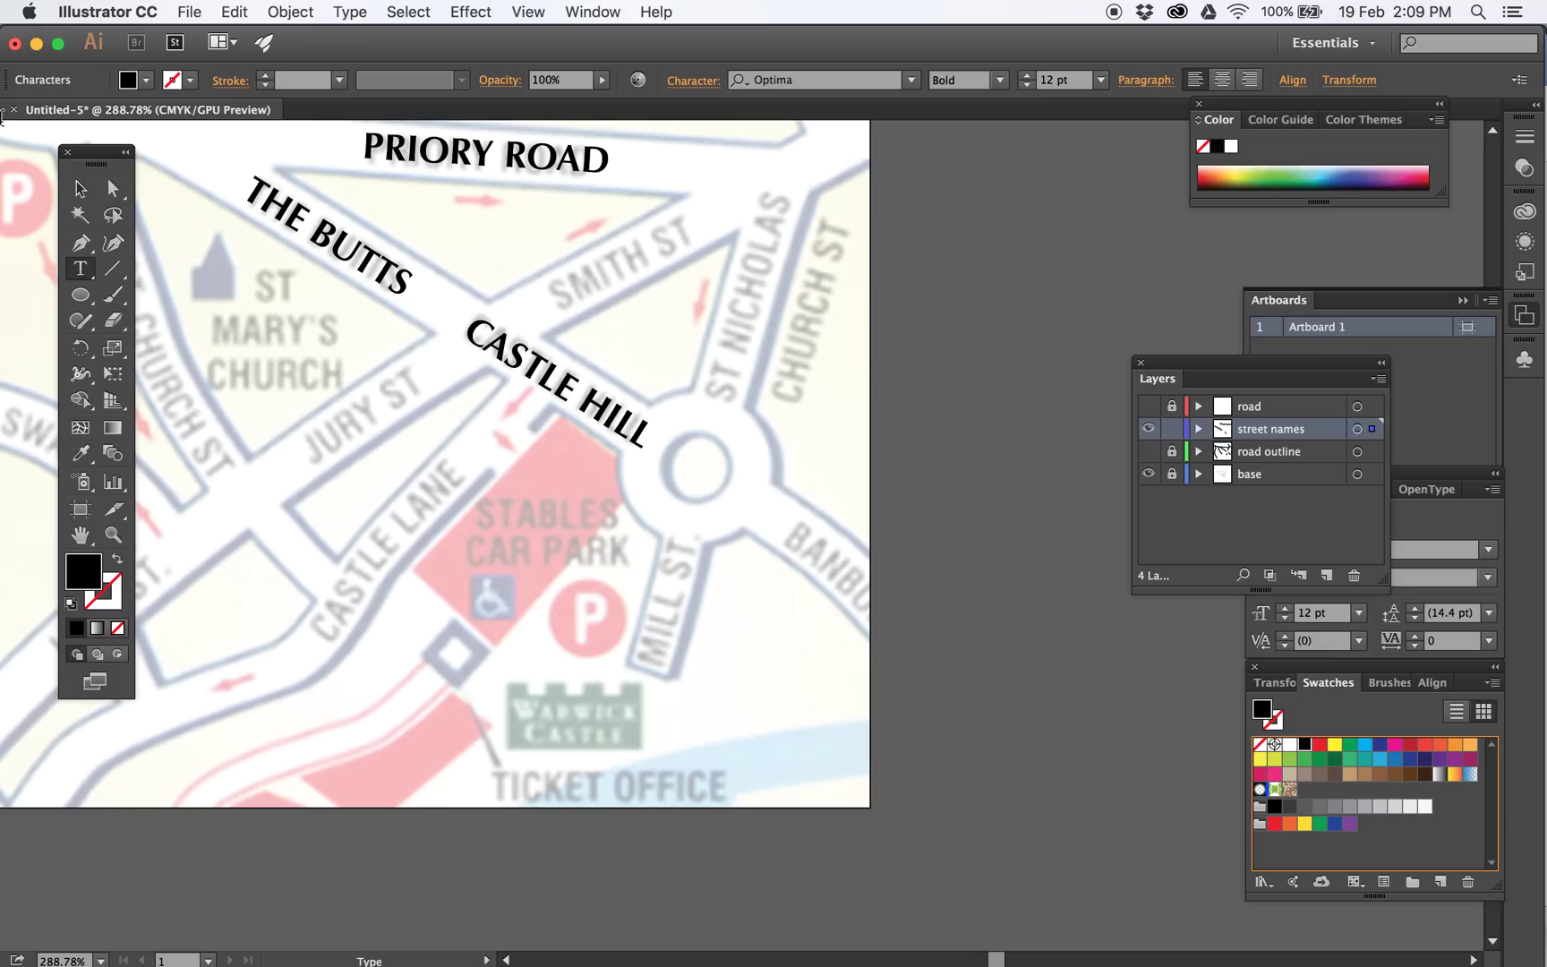
Duplicate the CASTLE HILL label, rotate the copy to run up St Nicholas Church St, and position it on that road
click(80, 189)
key(super+c)
key(super+v)
drag(695, 513, 774, 421)
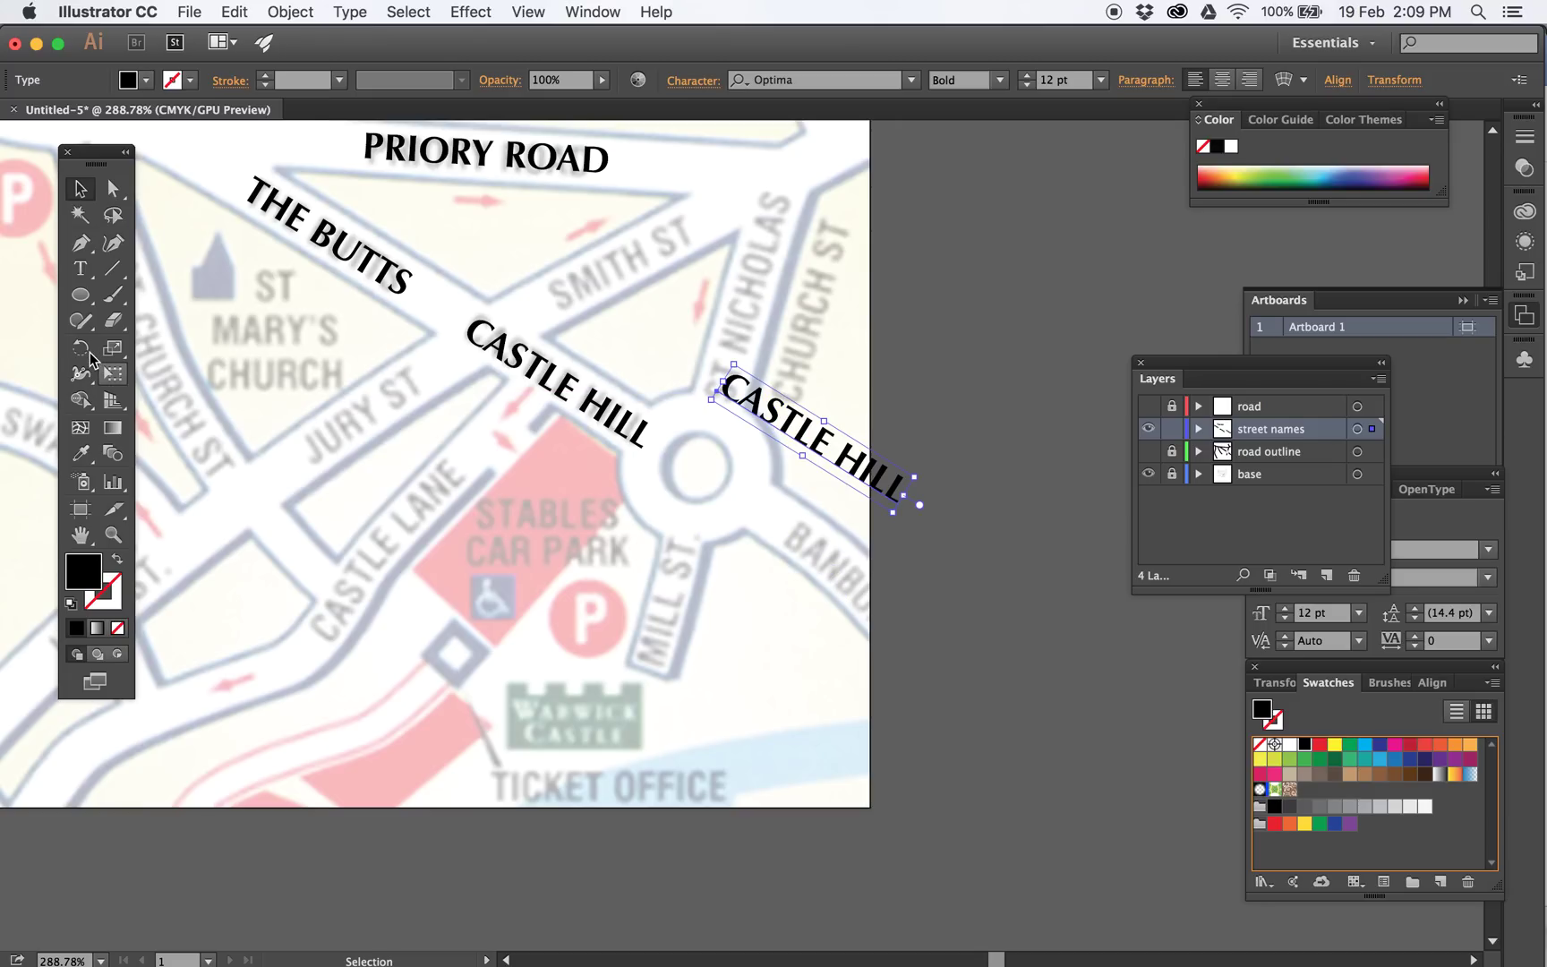
key(r)
drag(917, 433, 700, 162)
click(82, 194)
drag(737, 268, 758, 265)
Replace the text of the St Nicholas Church St label with the placeholder AS;LKASDKFL
double_click(758, 265)
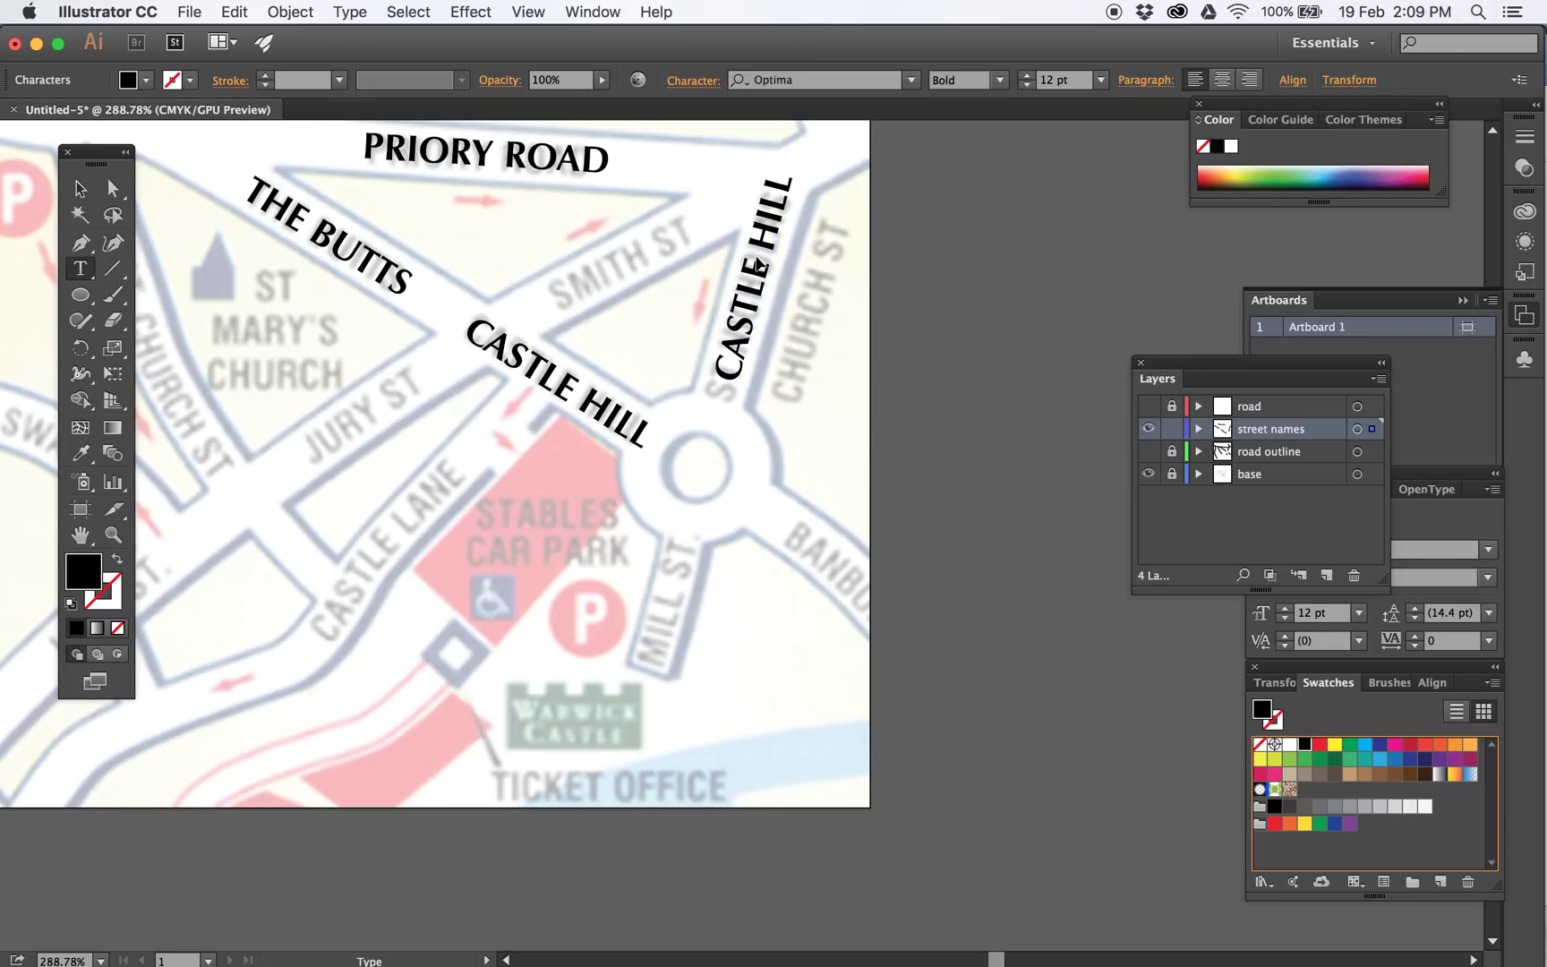
key(super+a)
text(AS;LKASDKFL)
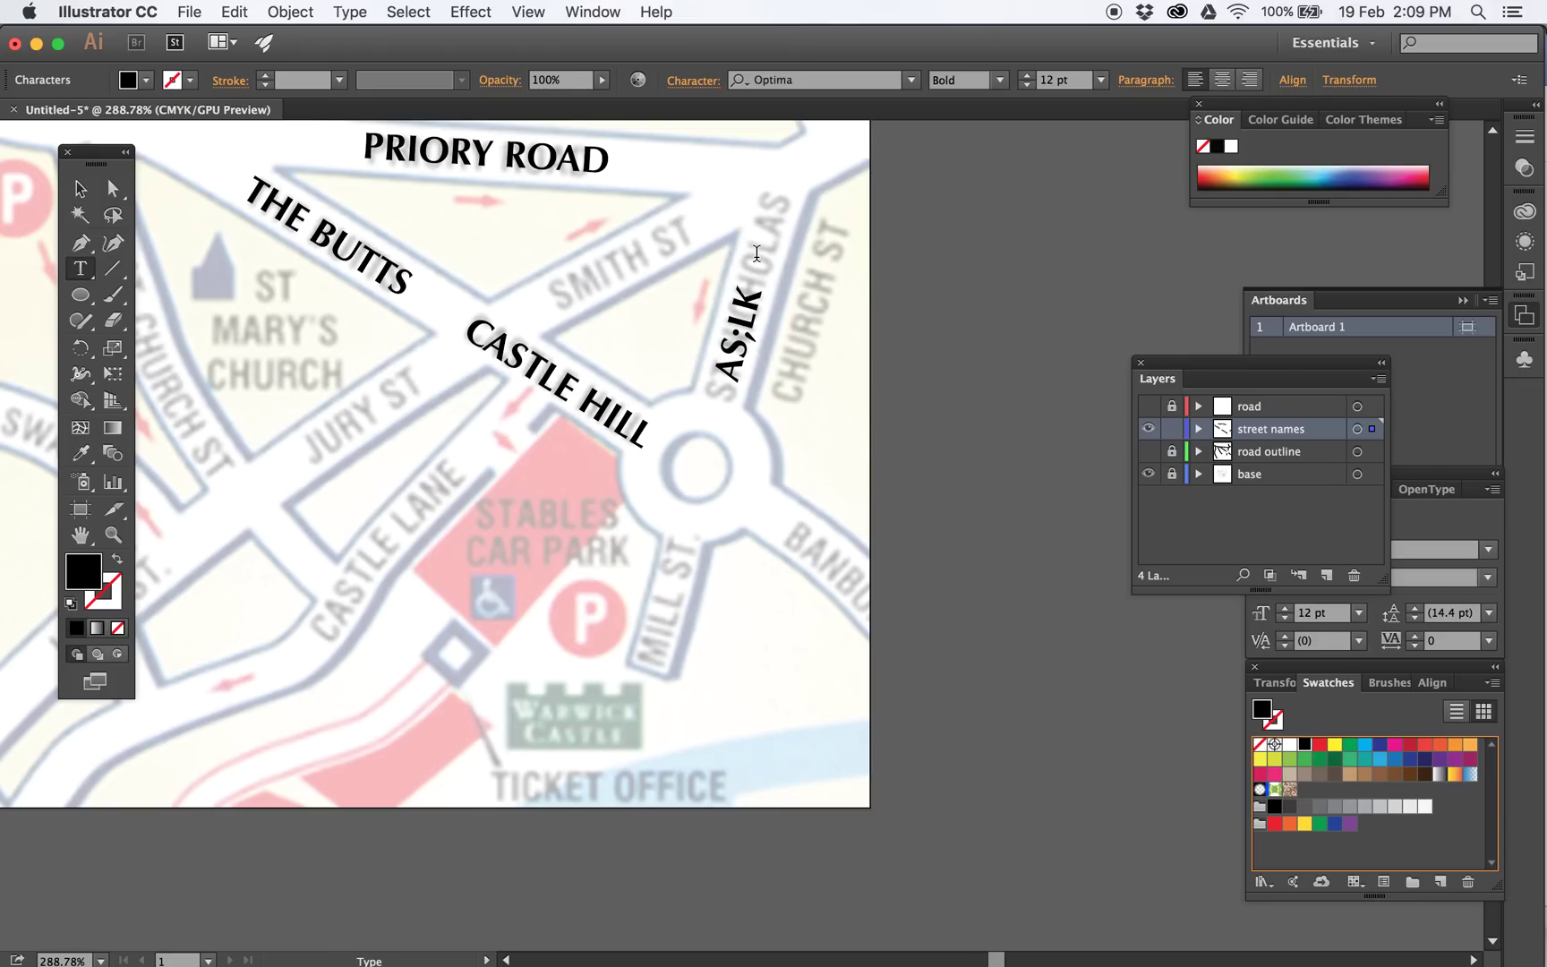
click(79, 188)
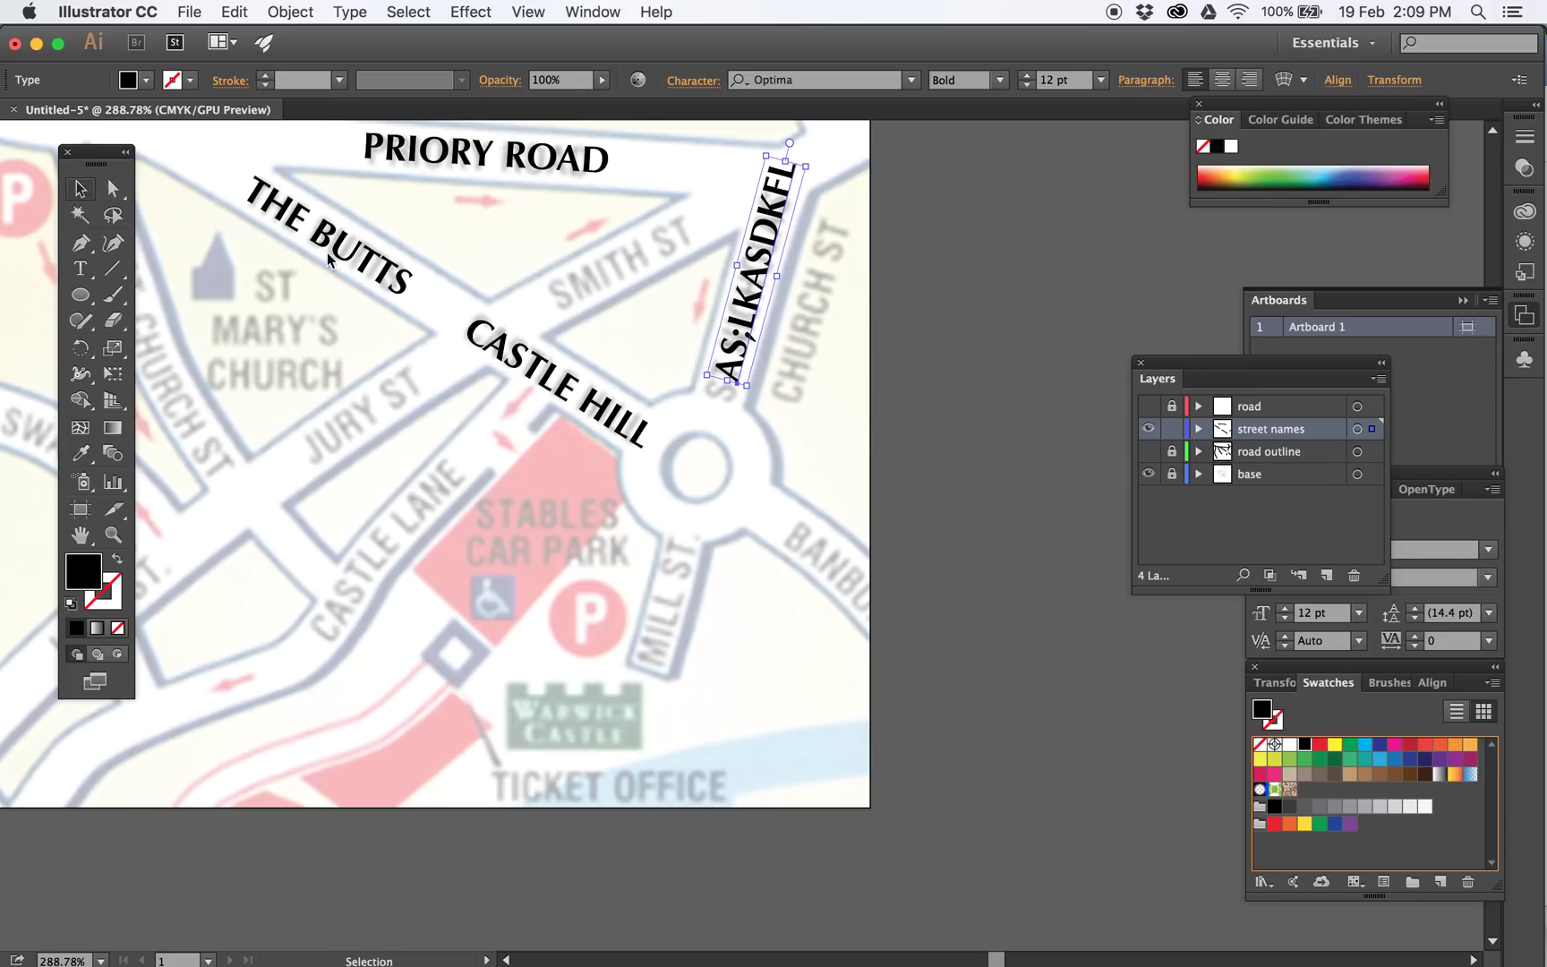
Create a new layer named SYMBOLS above the street names layer
key(super+minus)
key(super+minus)
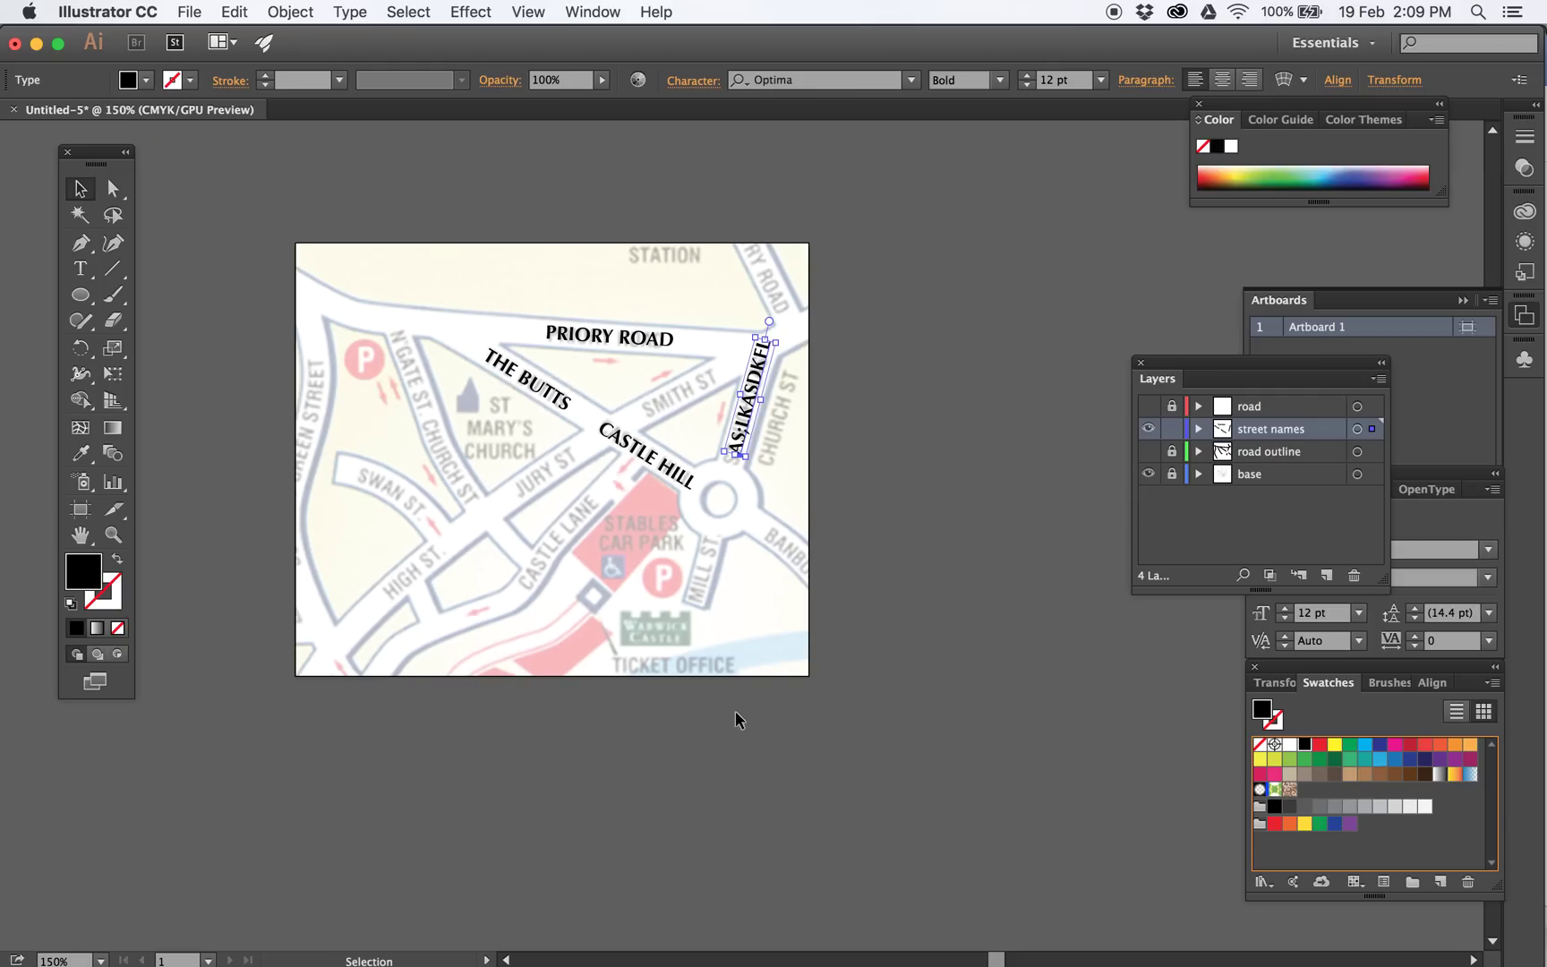
key(super+space)
key(super+space)
super+click(673, 594)
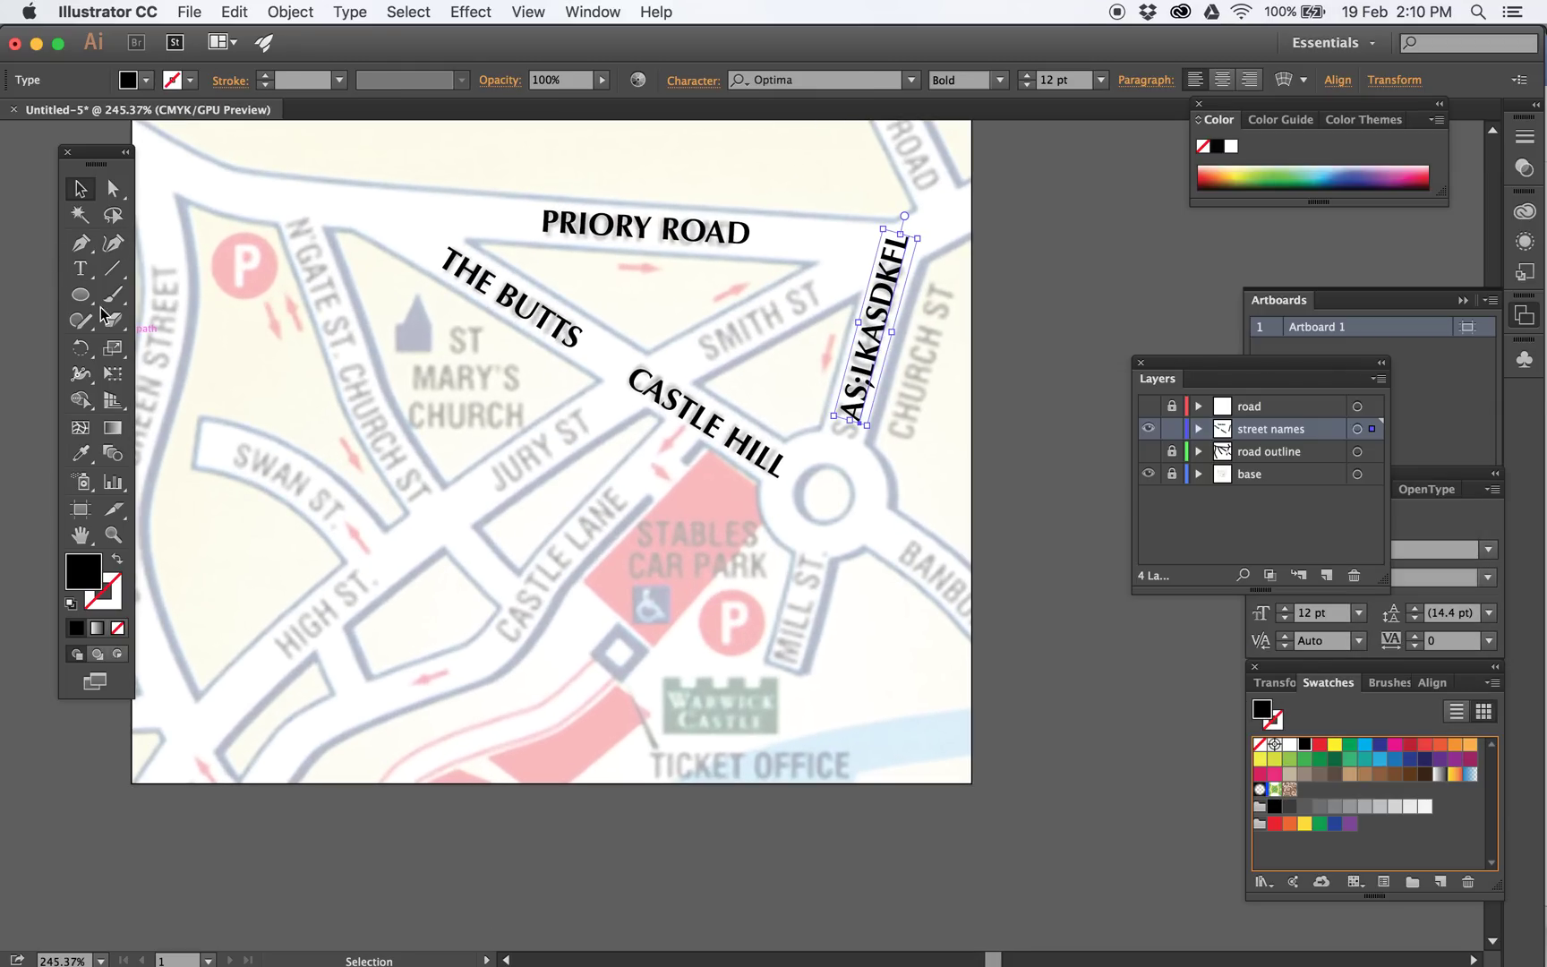
click(1327, 575)
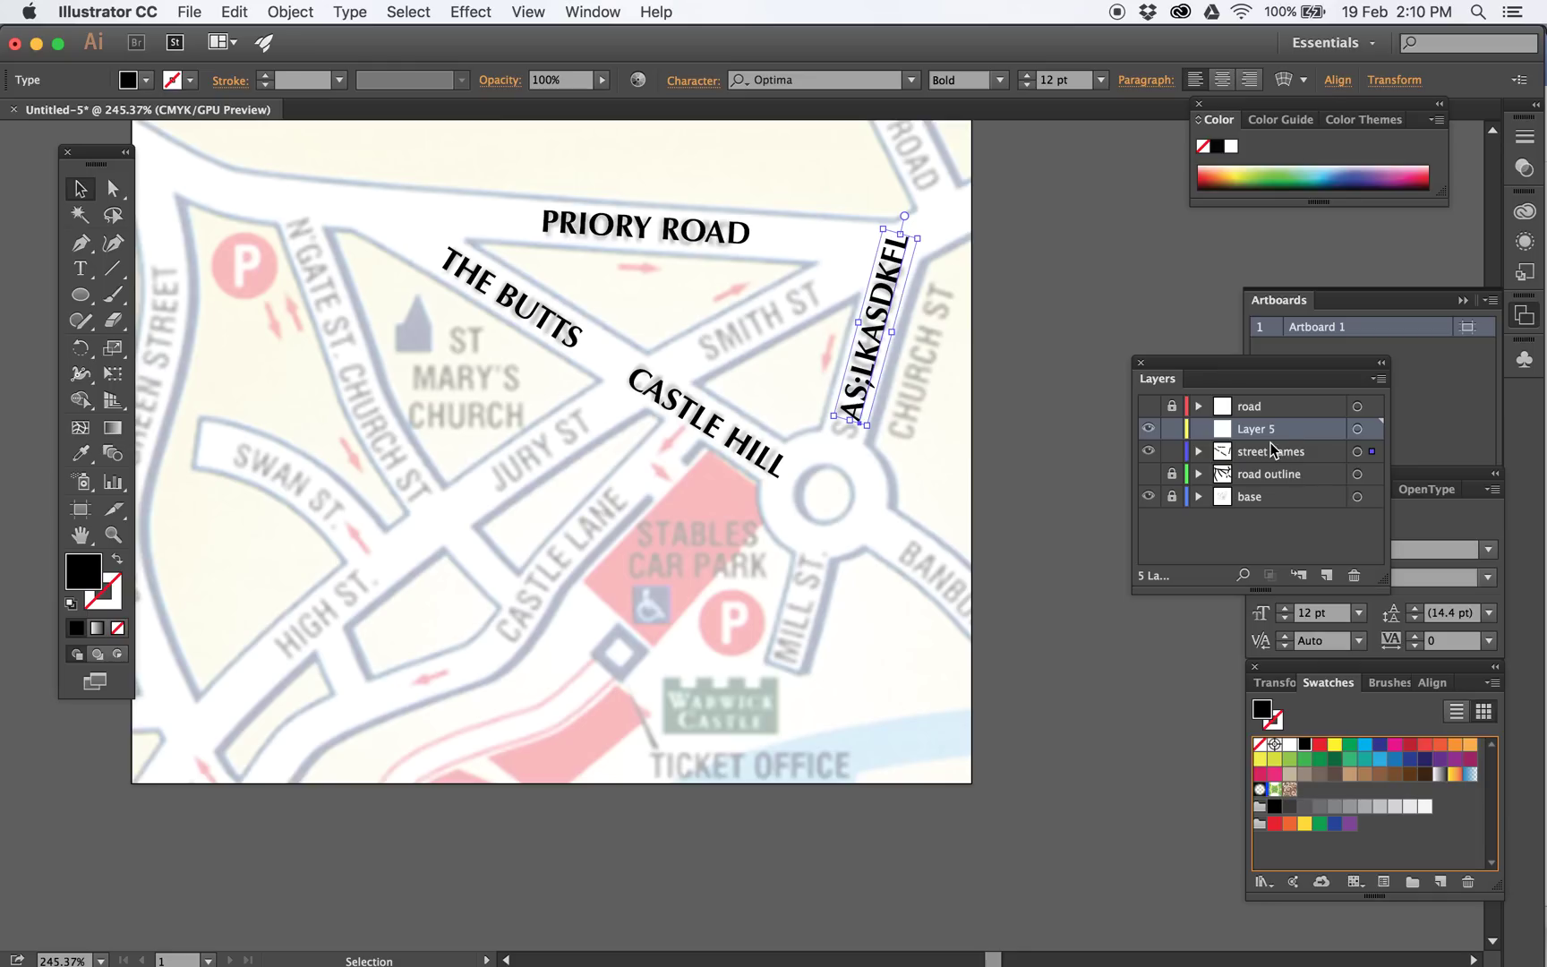
double_click(1264, 430)
text(SYMBOLS)
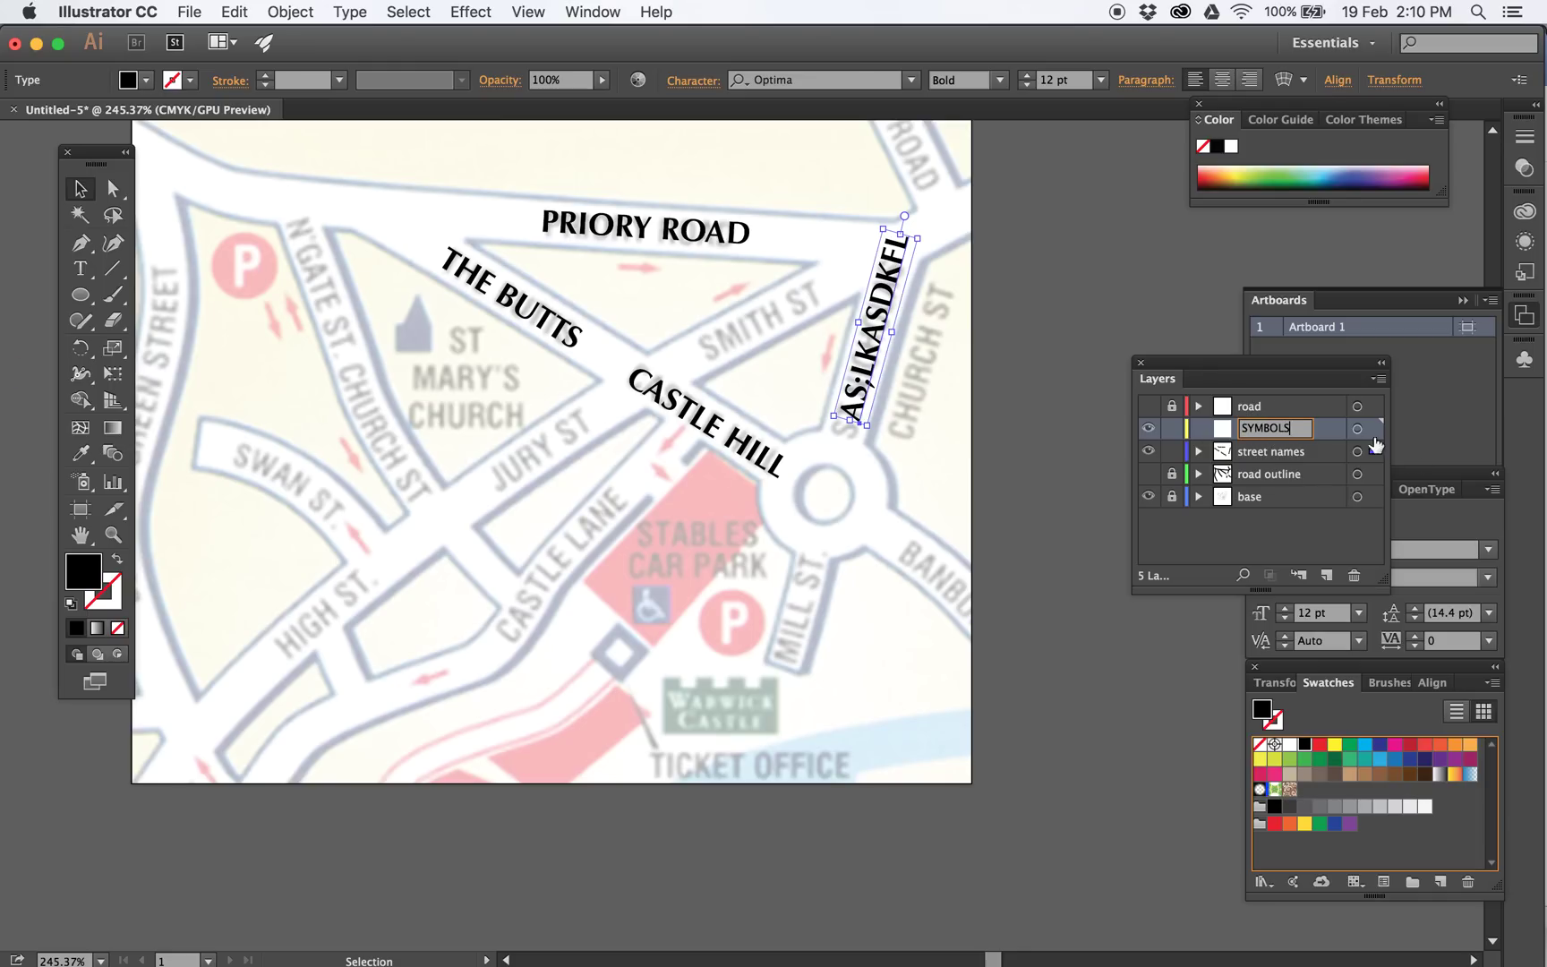
key(Return)
Draw a circle about 8.3 mm across over the parking symbol near Mill St and fill it with red
click(80, 296)
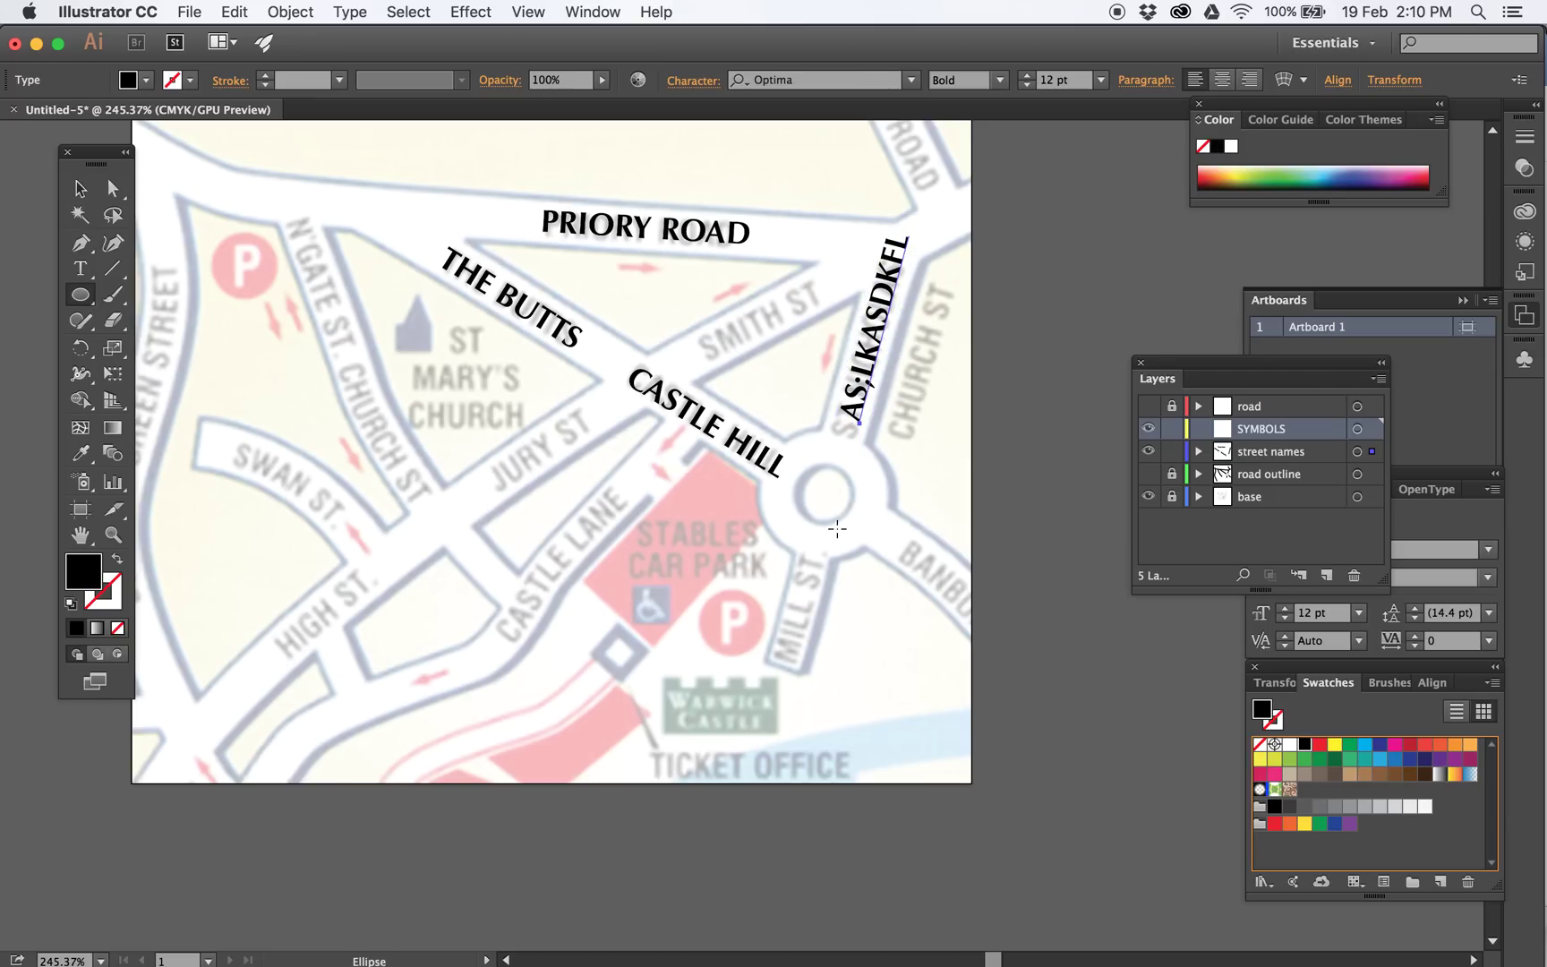
drag(731, 624, 762, 636)
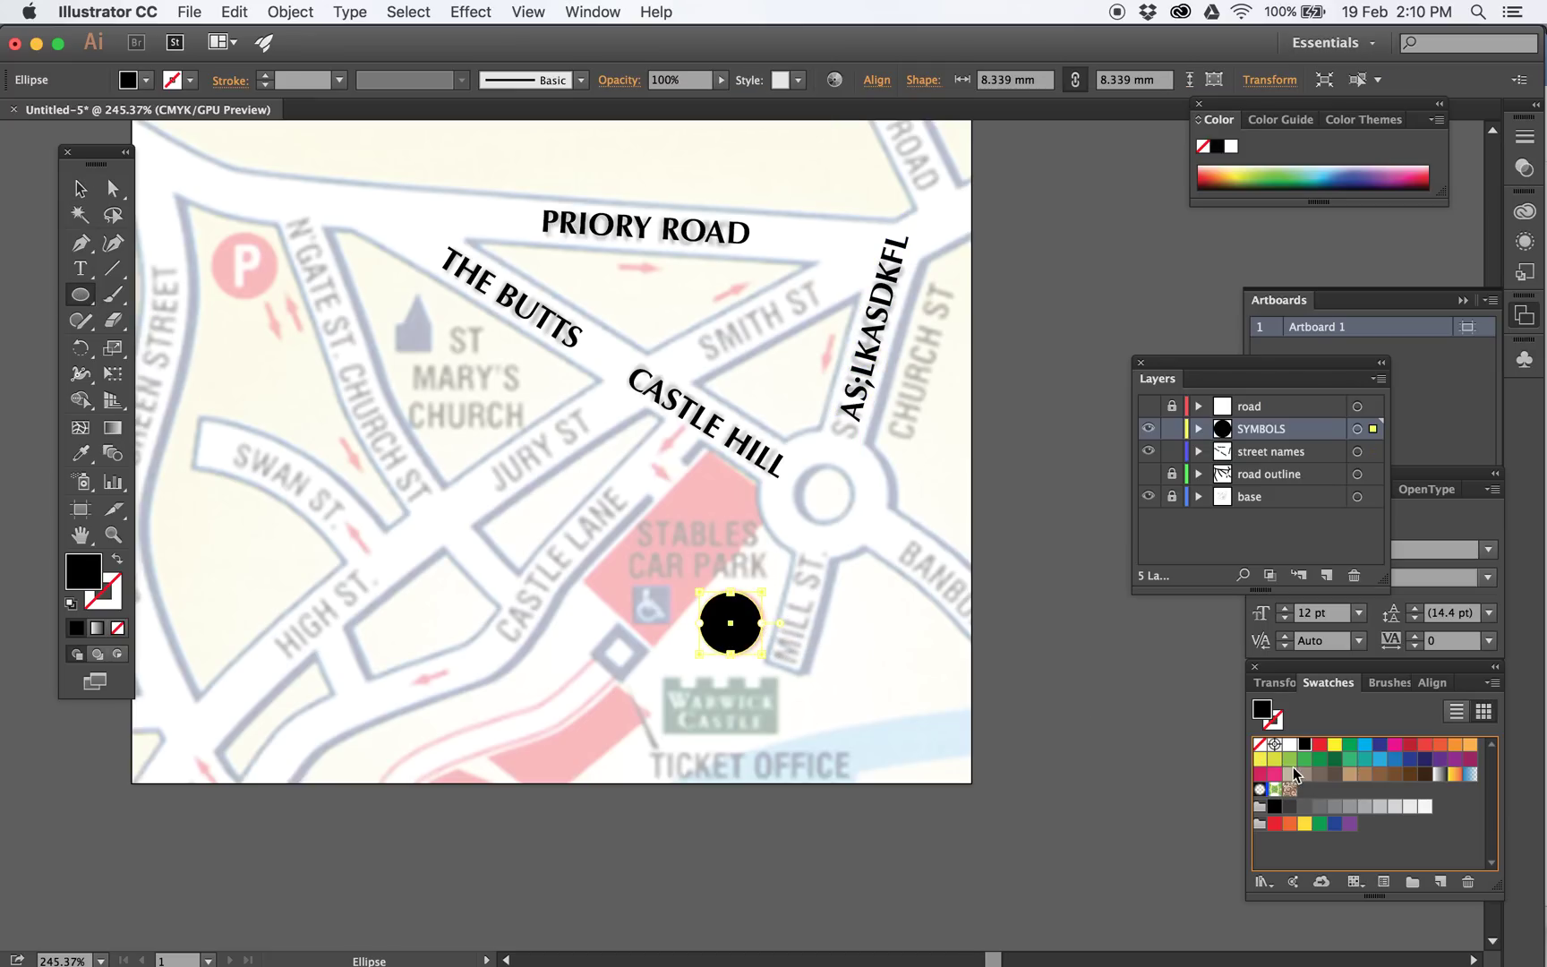
click(1274, 823)
Add the letter P as a separate text object beside the red circle and fill it with white
click(80, 268)
key(super+shift+a)
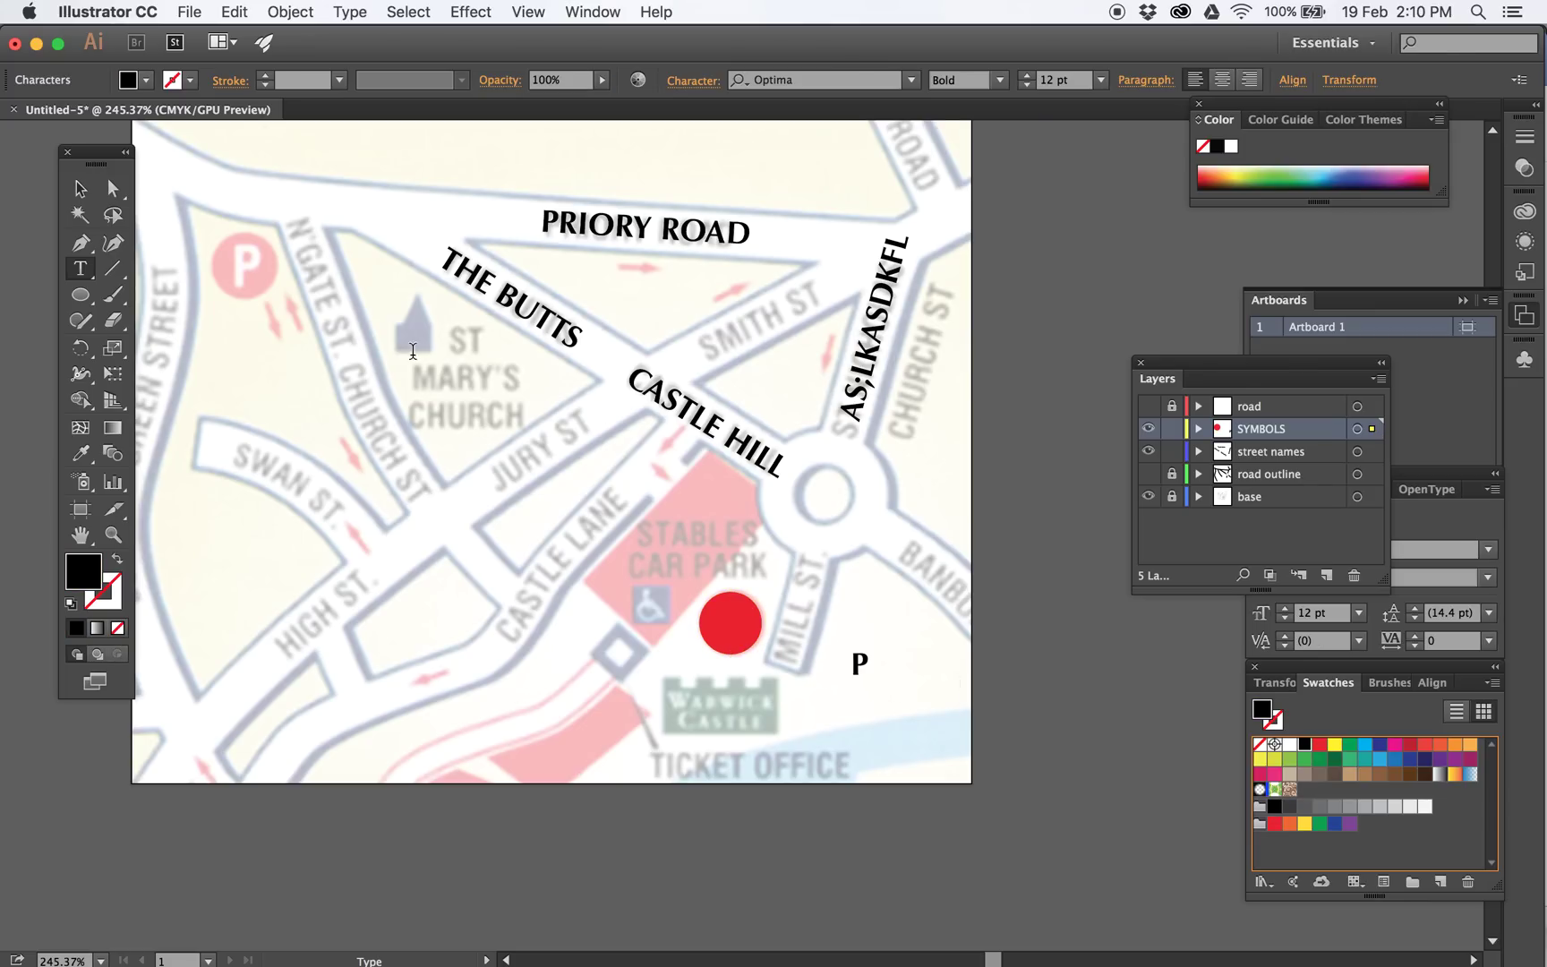
double_click(859, 662)
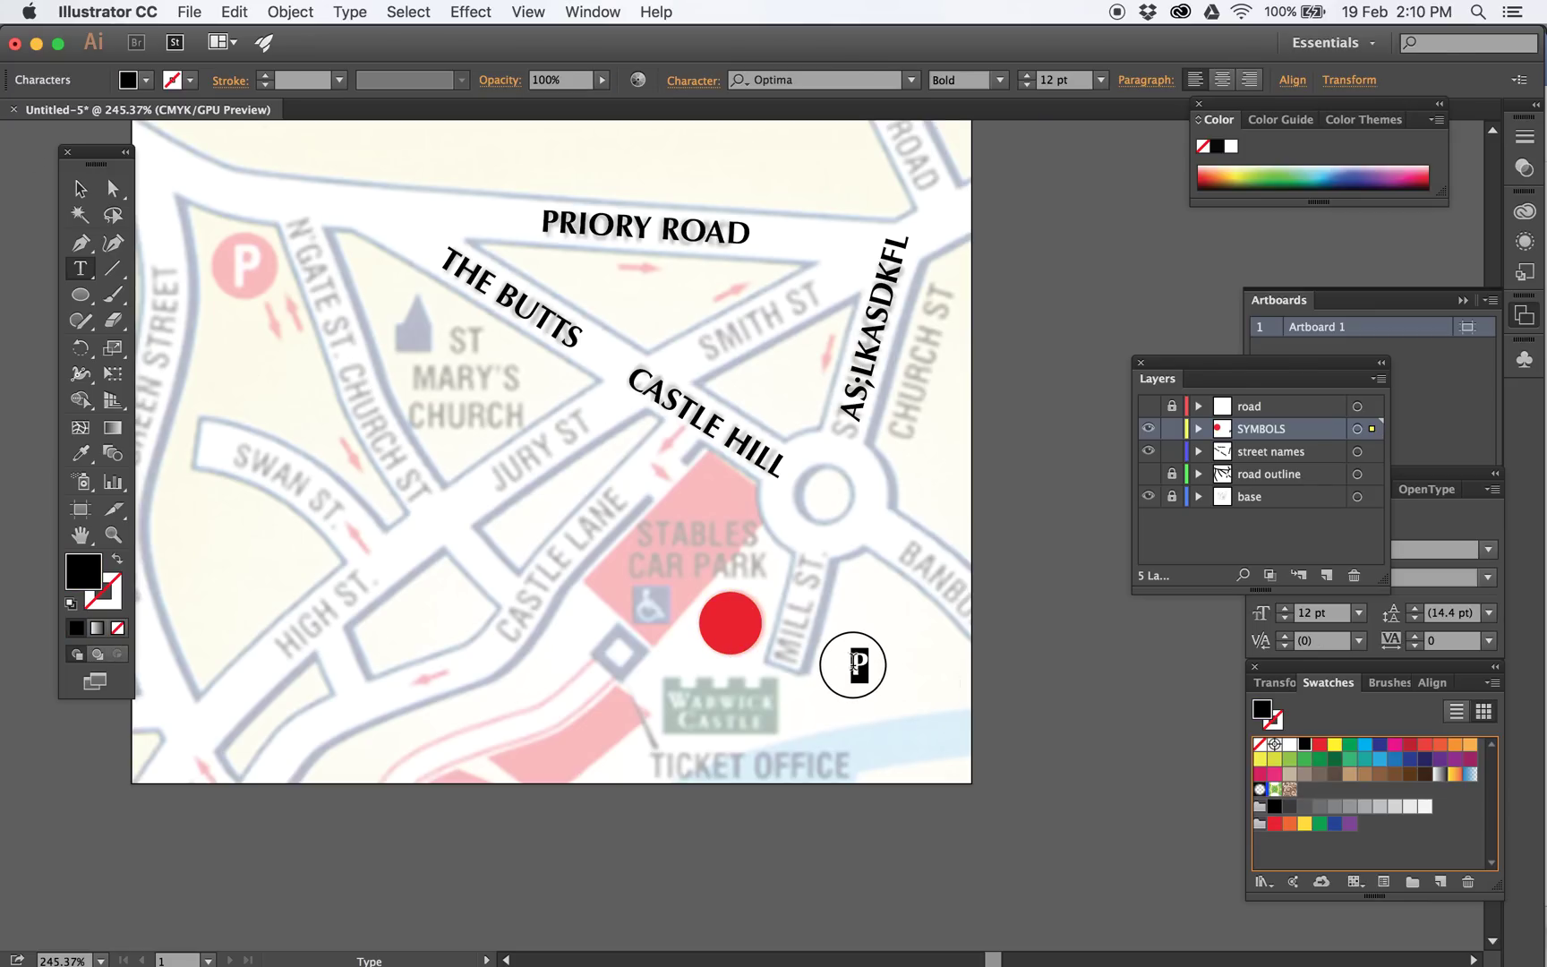
click(1289, 745)
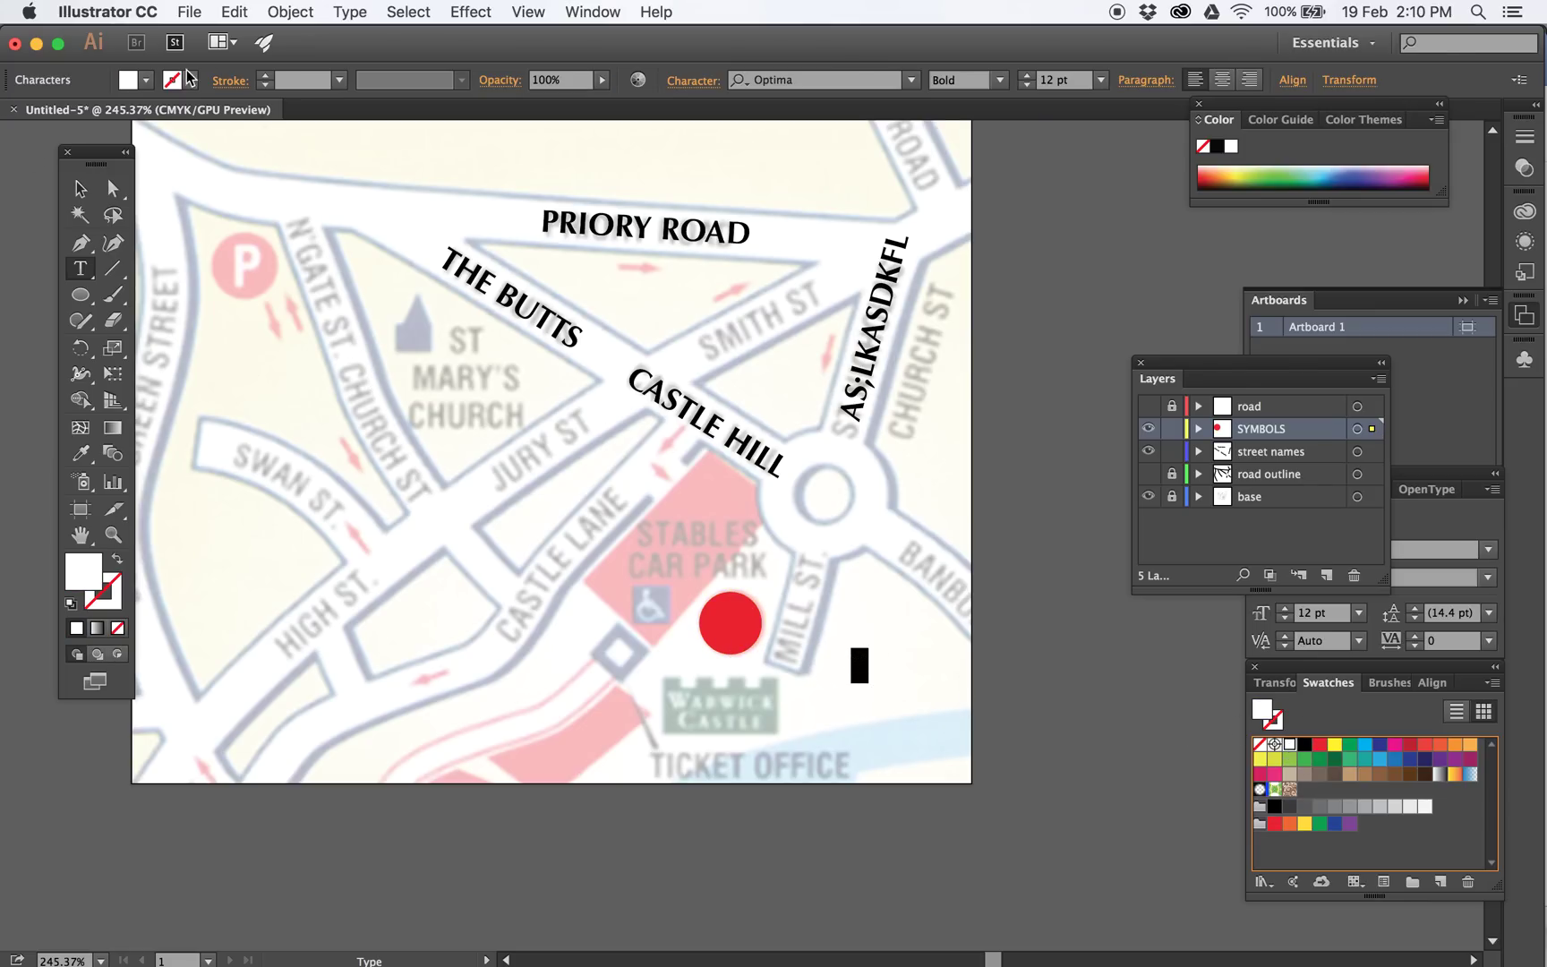
Enlarge the white P to about 21.5 pt and centre it on the red parking circle
click(80, 188)
drag(869, 655, 737, 631)
key(Left)
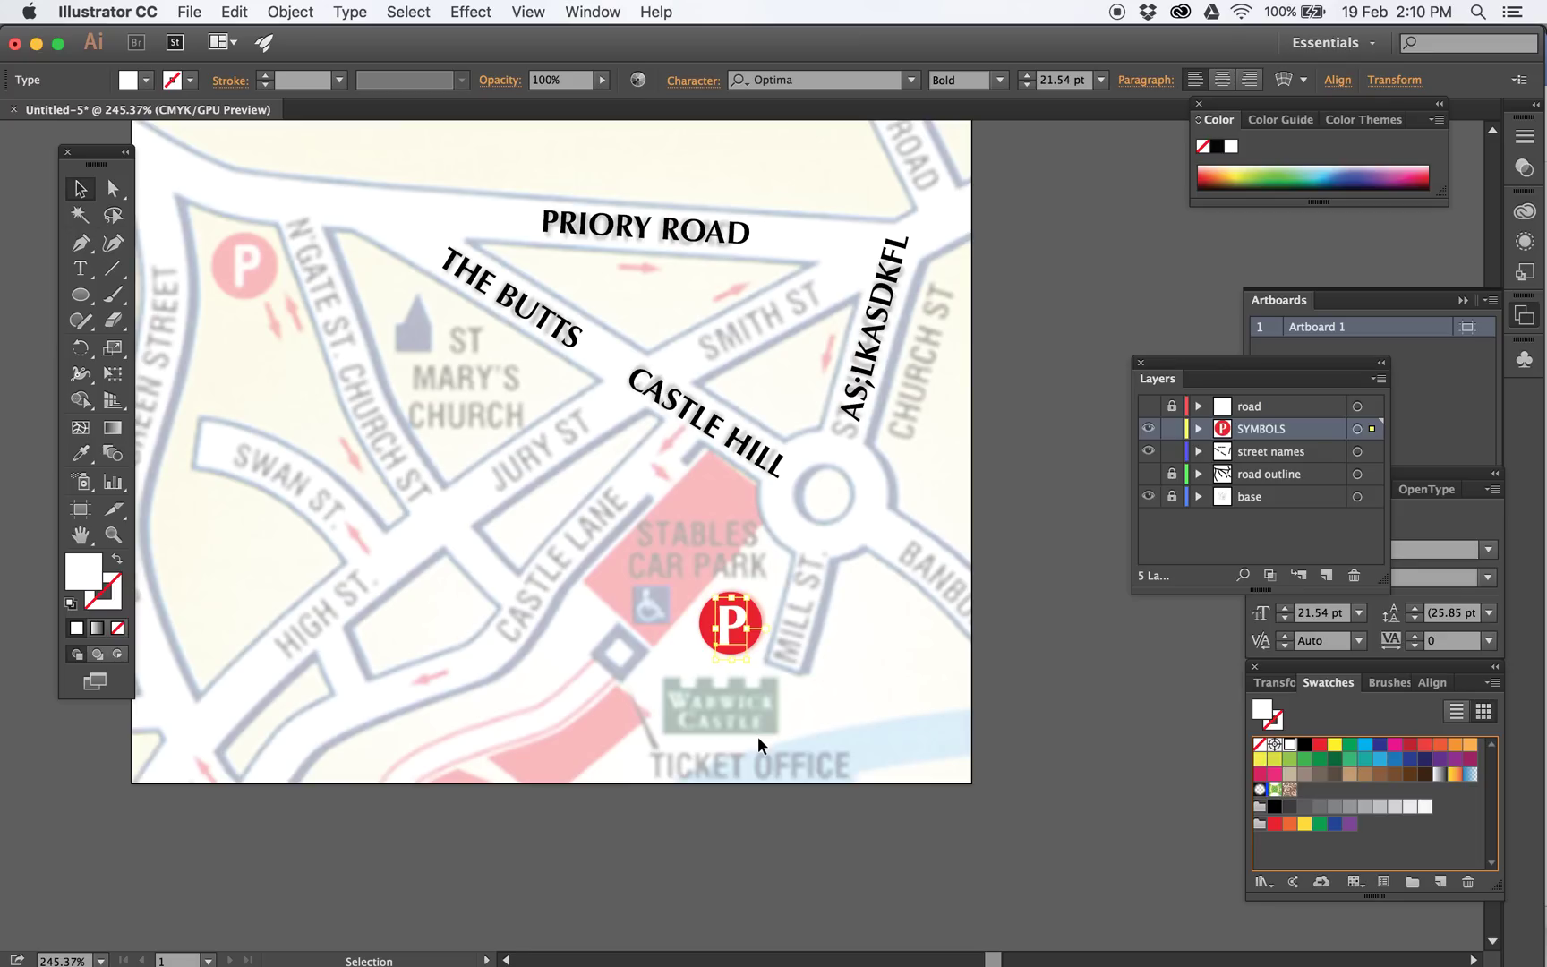
Draw an upright rectangle about 2.5 by 7.5 mm over the near end of the Warwick Castle sign and fill it with black
scroll(757, 736, up, 5)
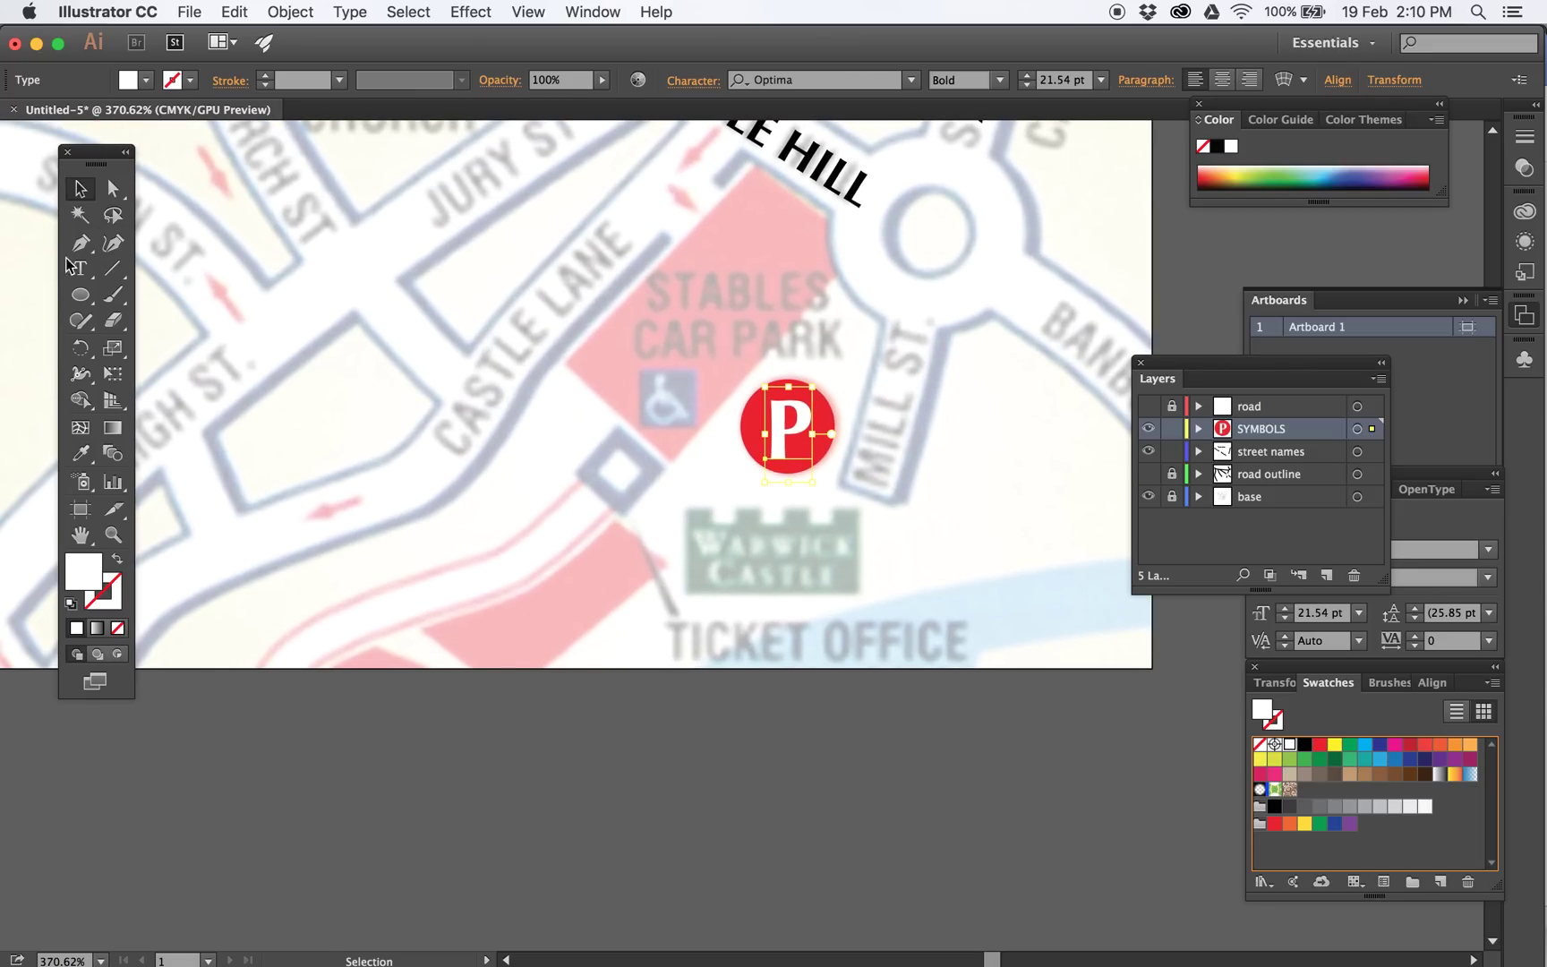
drag(84, 293, 162, 292)
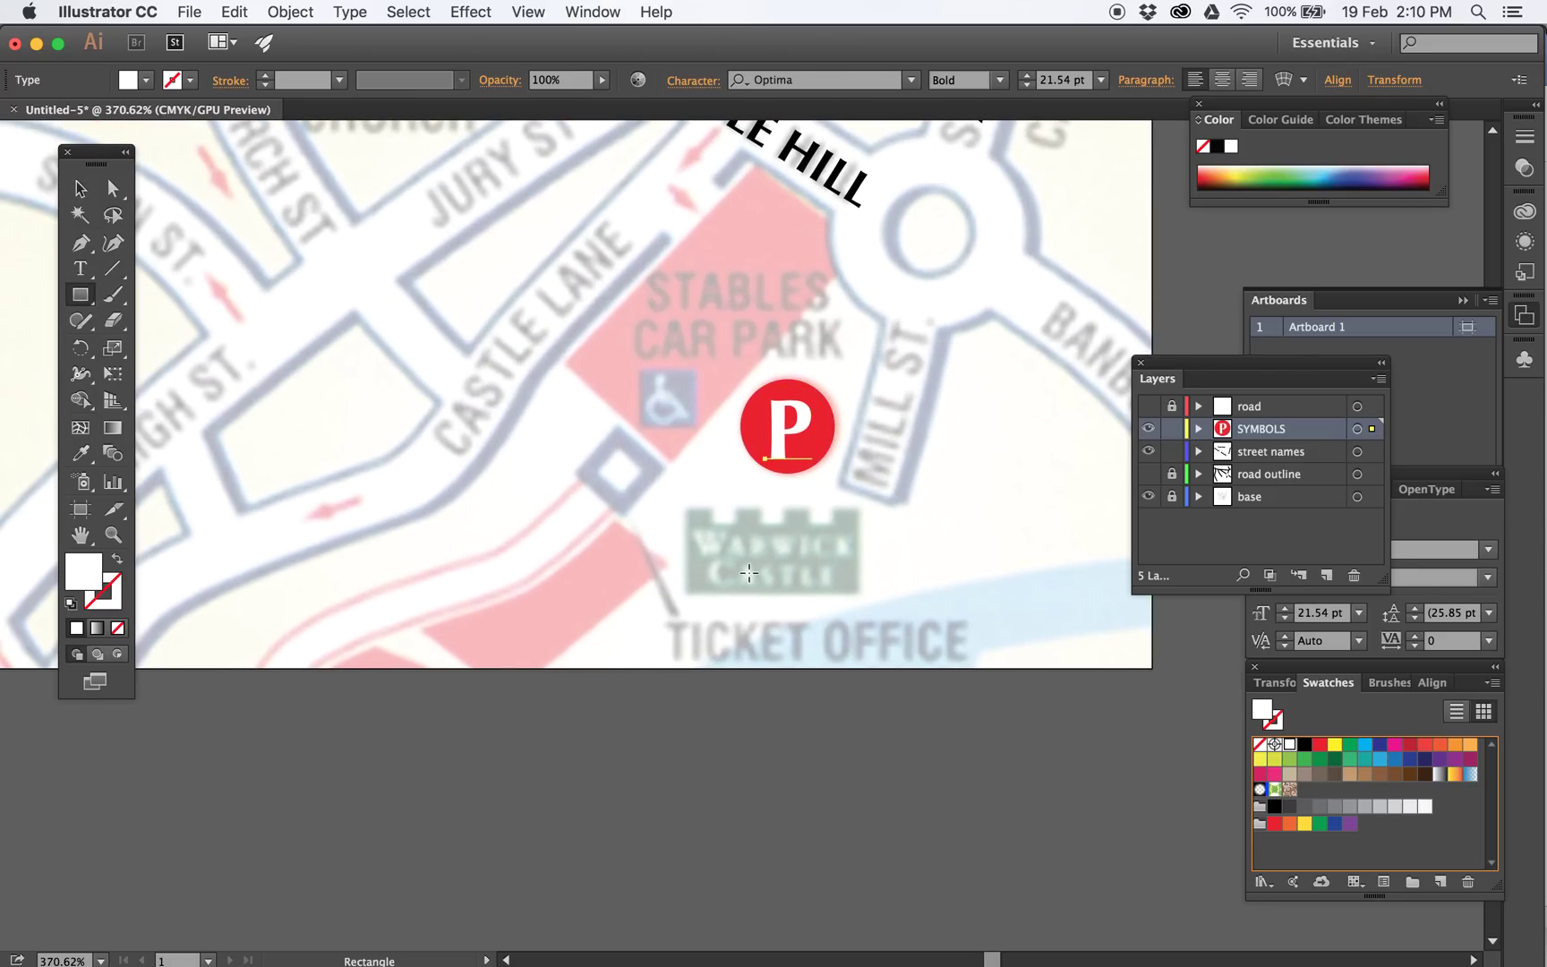
drag(688, 509, 715, 592)
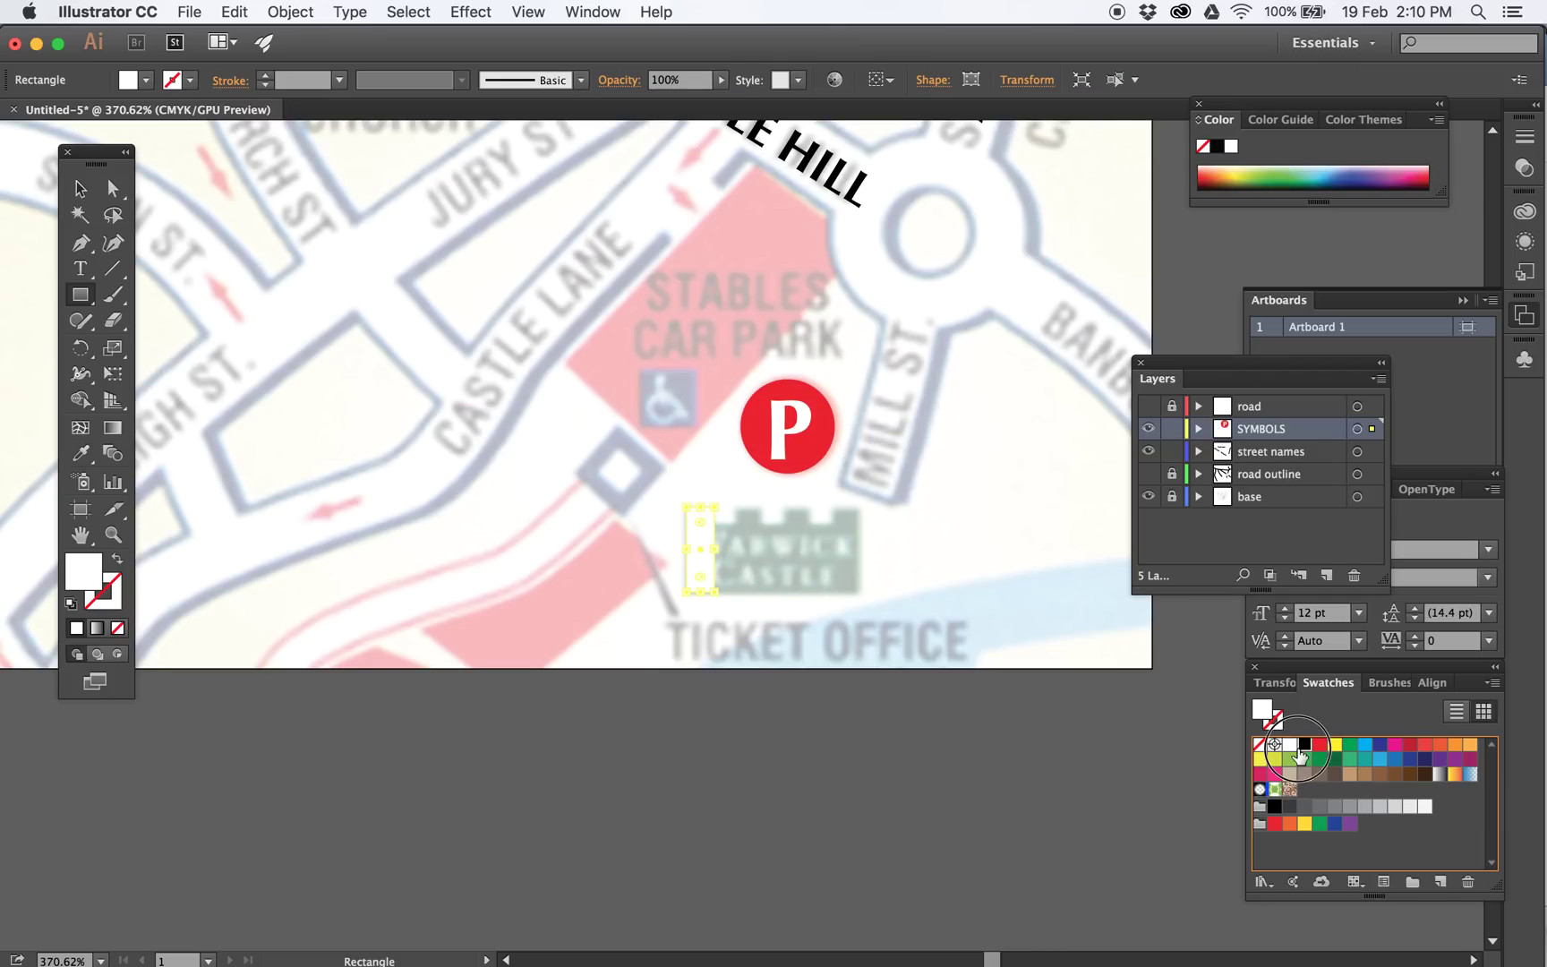
click(1305, 745)
click(93, 193)
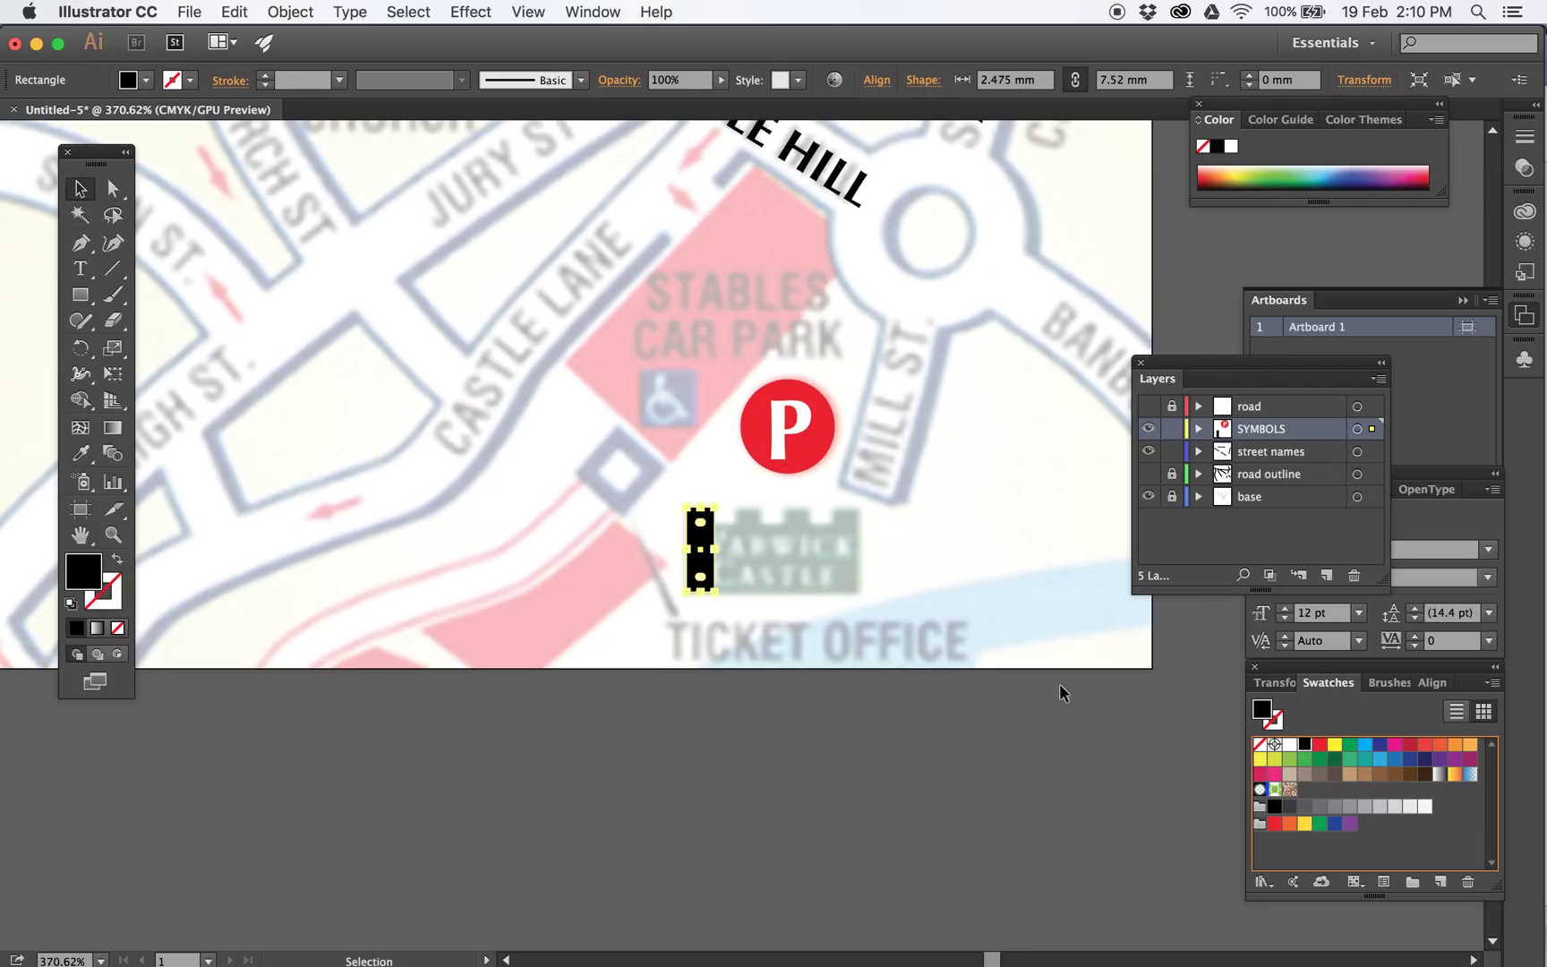
Duplicate the black bar three times at even spacing across the castle sign and draw a wide rectangle over the bars' lower part
drag(716, 553, 746, 538)
key(super+d)
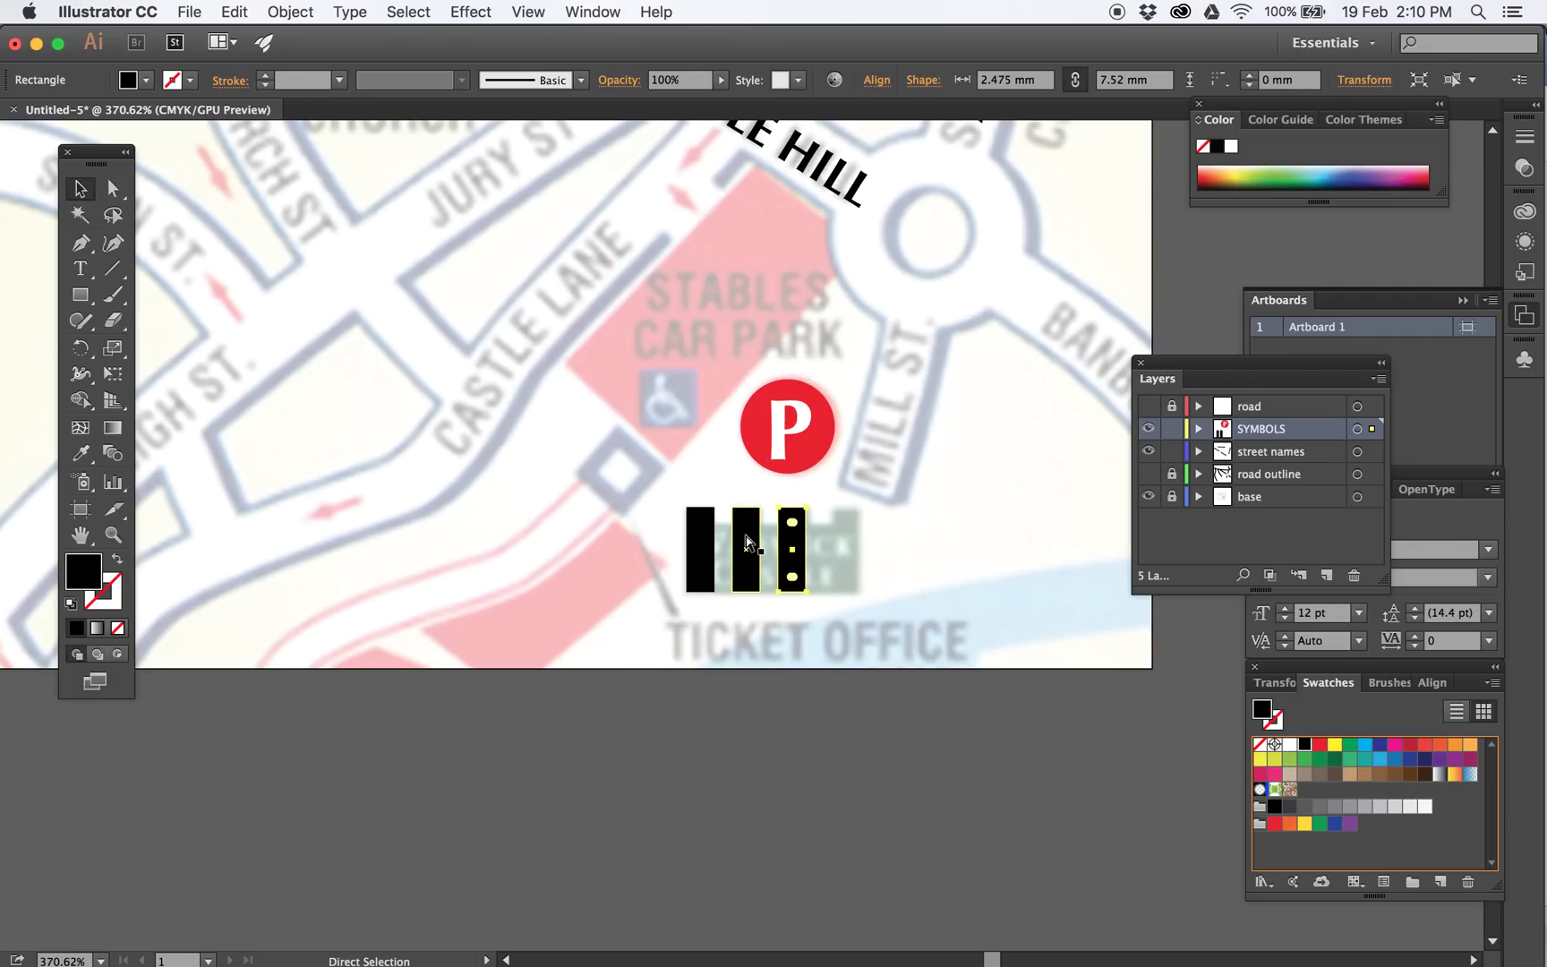
key(super+d)
key(m)
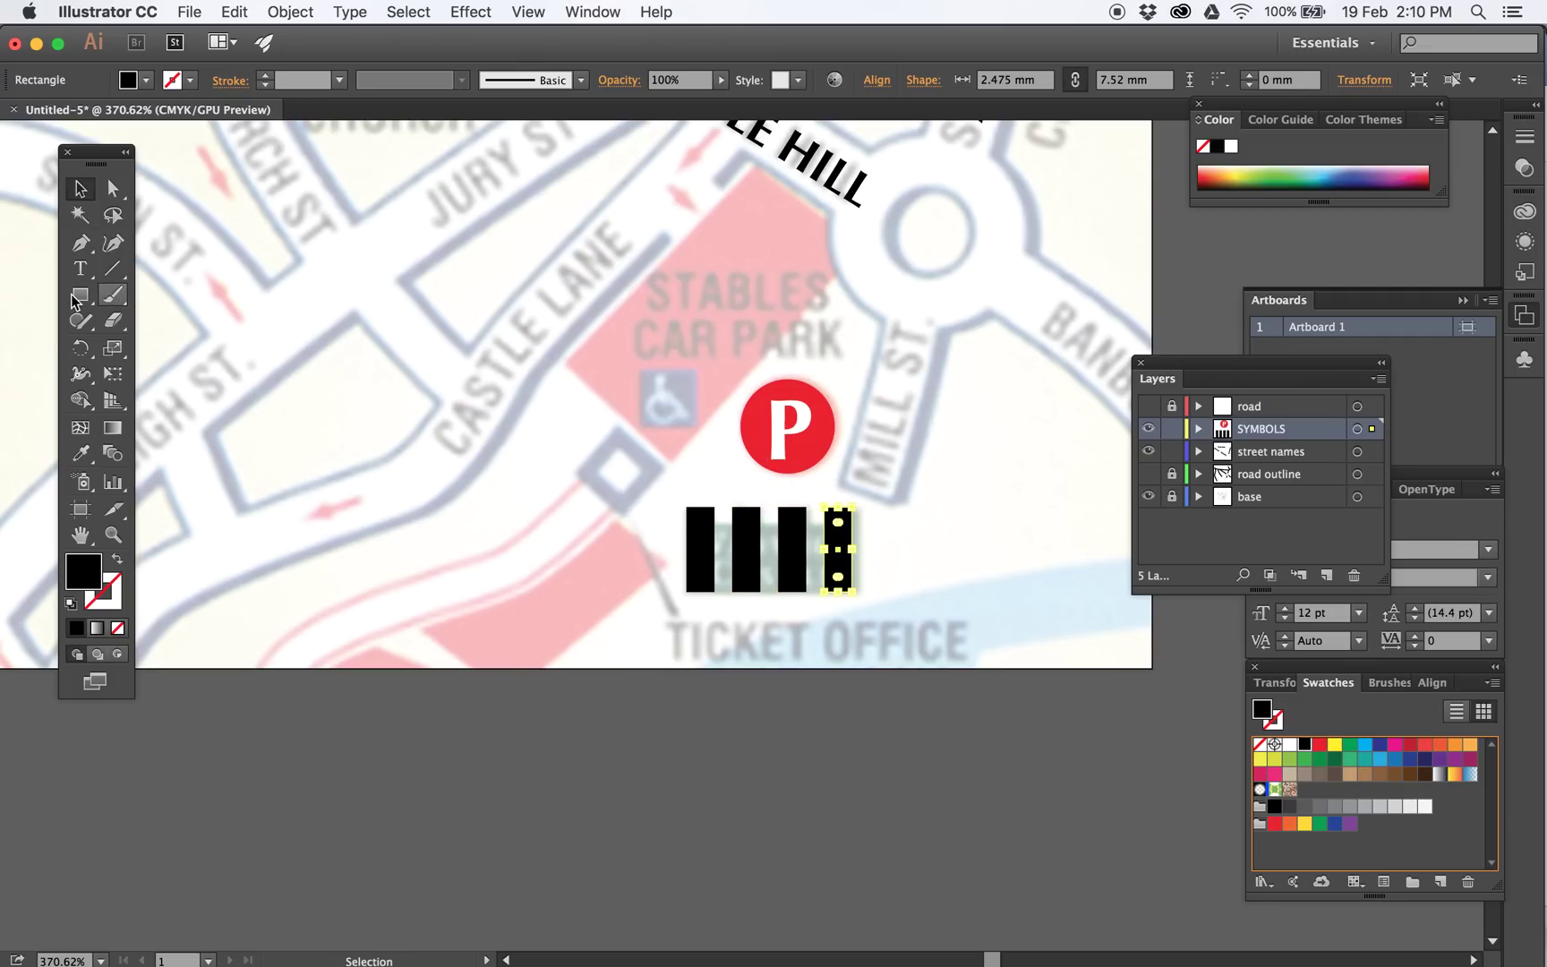
drag(702, 589, 852, 526)
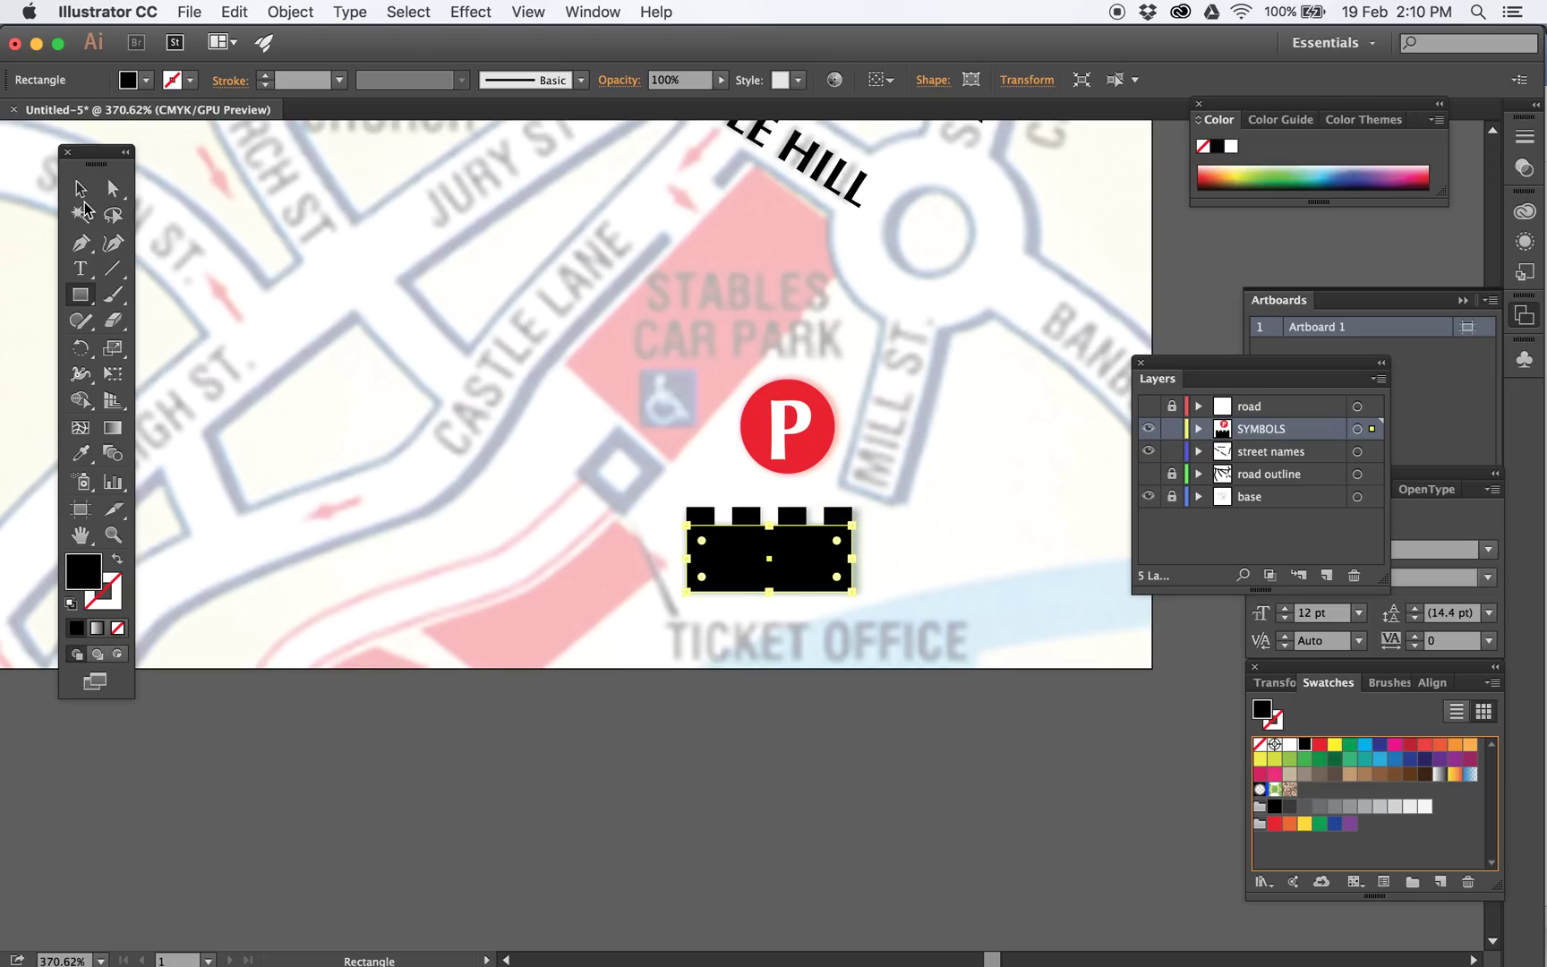
Merge the four bars and the wide rectangle into one castle silhouette with the Shape Builder tool
click(80, 188)
drag(625, 621, 904, 506)
key(e)
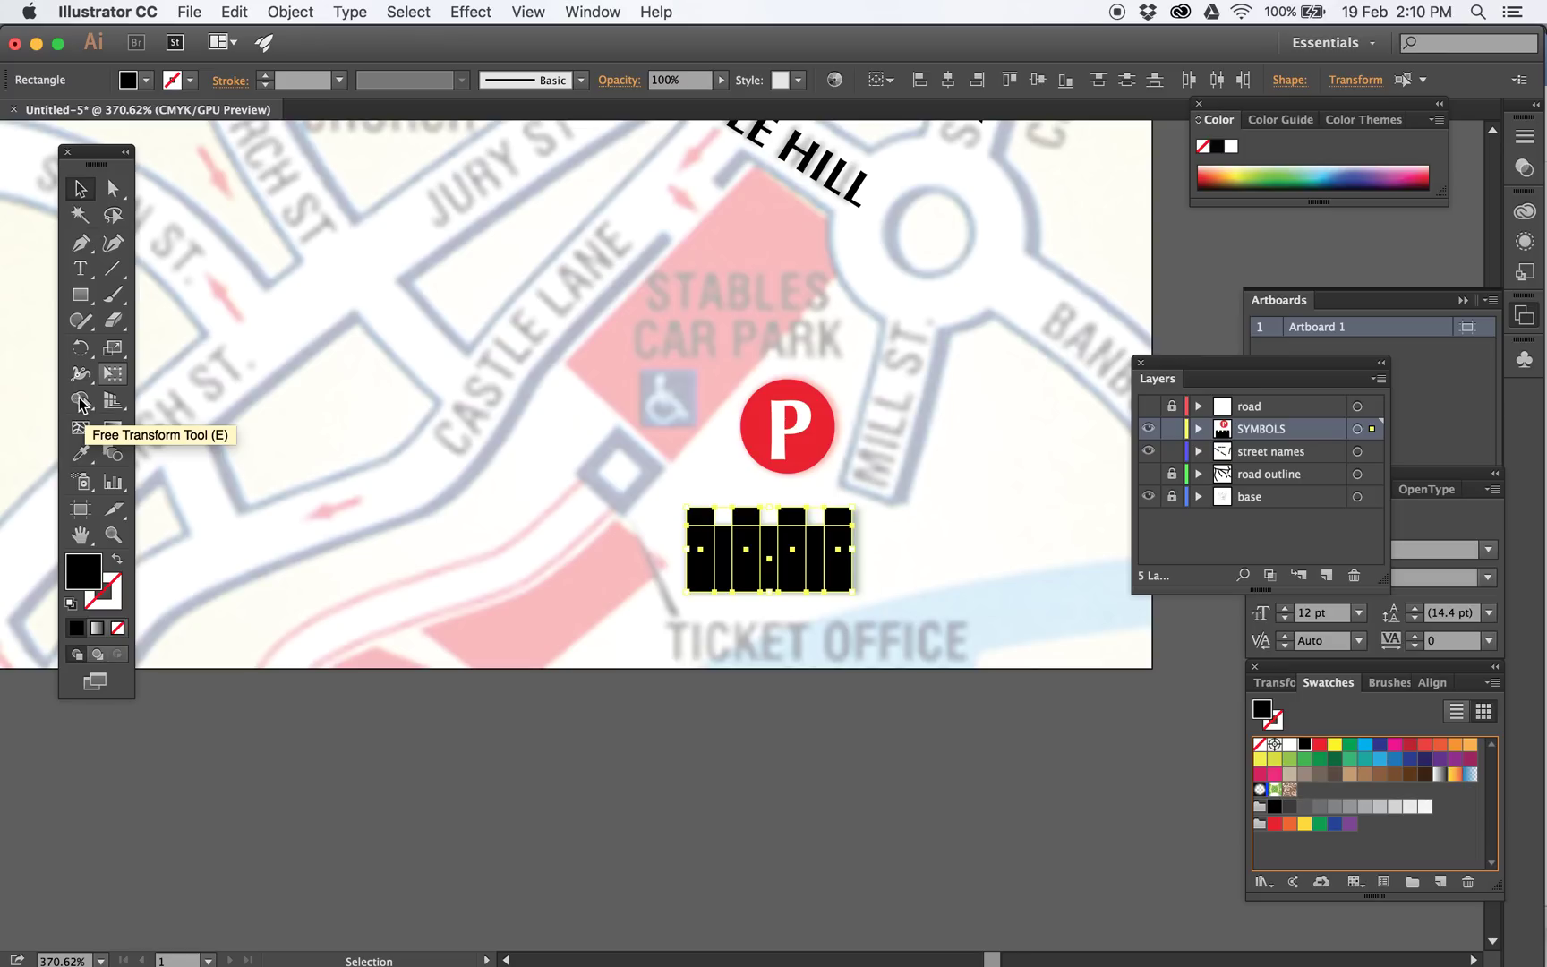
click(79, 401)
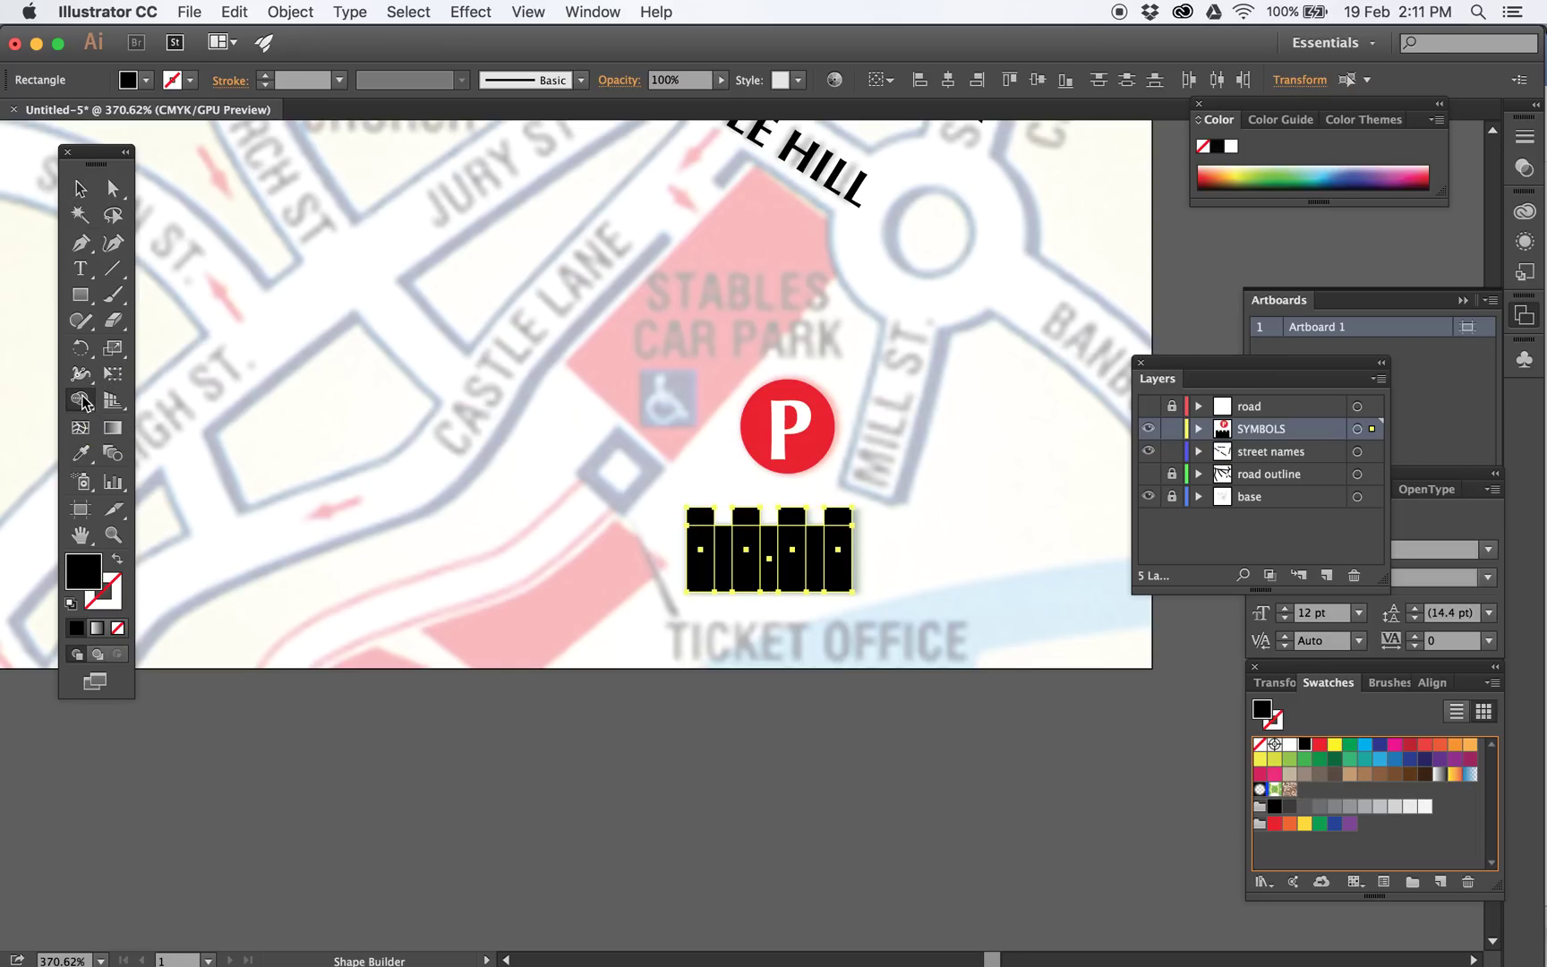
mouse_move(698, 571)
mouse_down()
mouse_move(805, 552)
mouse_move(837, 566)
mouse_up()
mouse_move(719, 522)
mouse_down()
mouse_move(709, 542)
mouse_move(794, 534)
mouse_up()
click(837, 517)
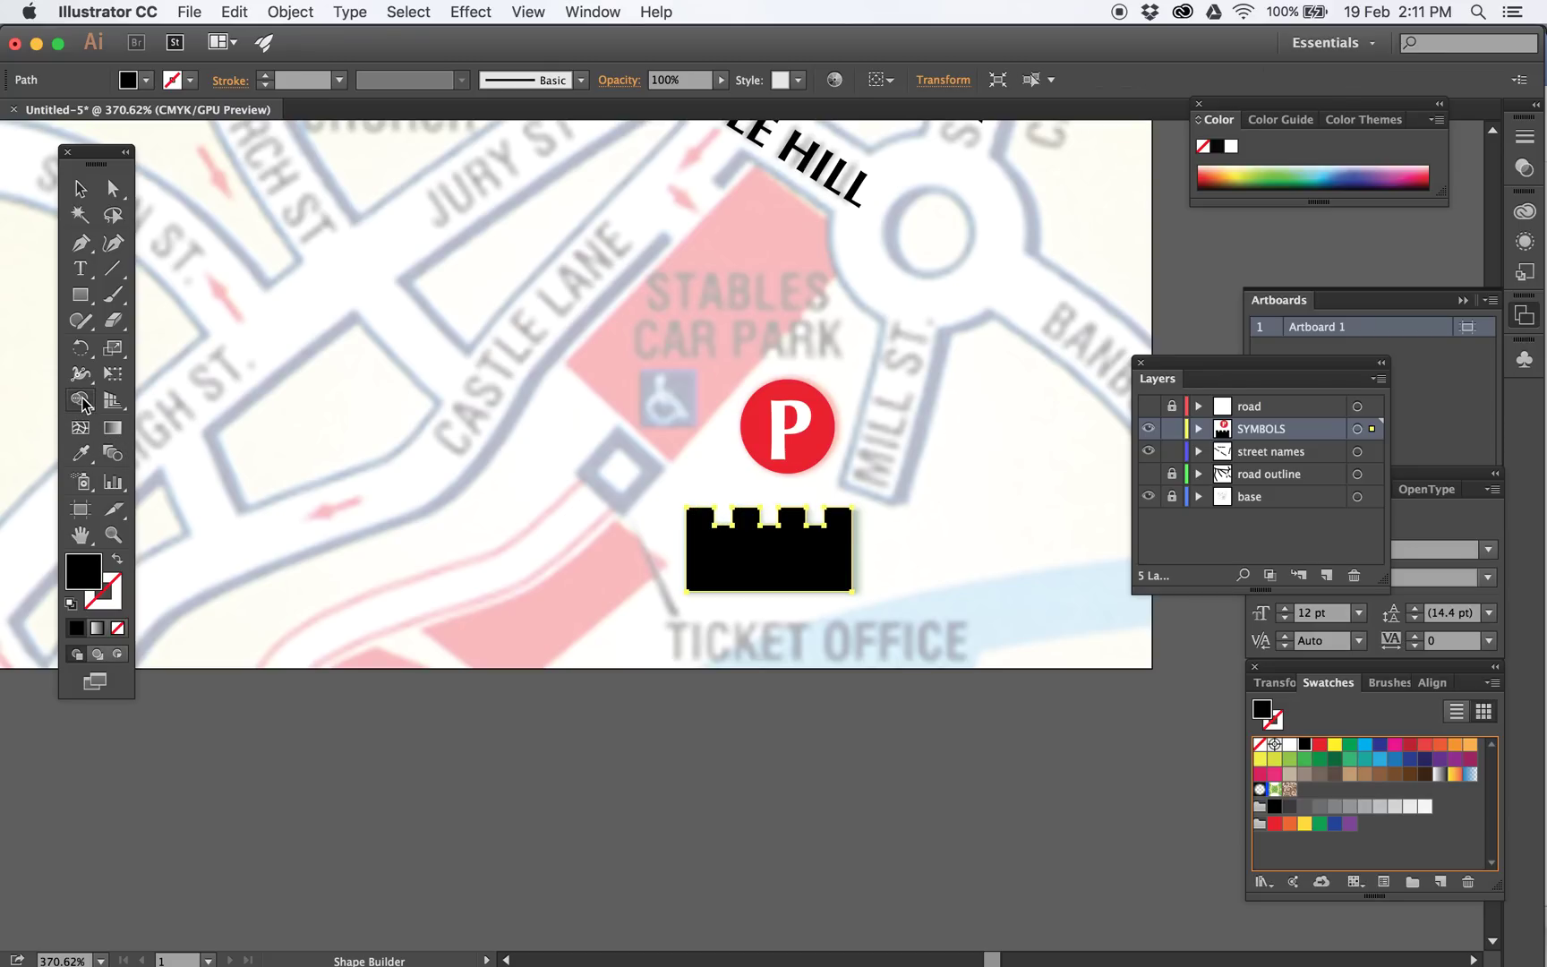
key(v)
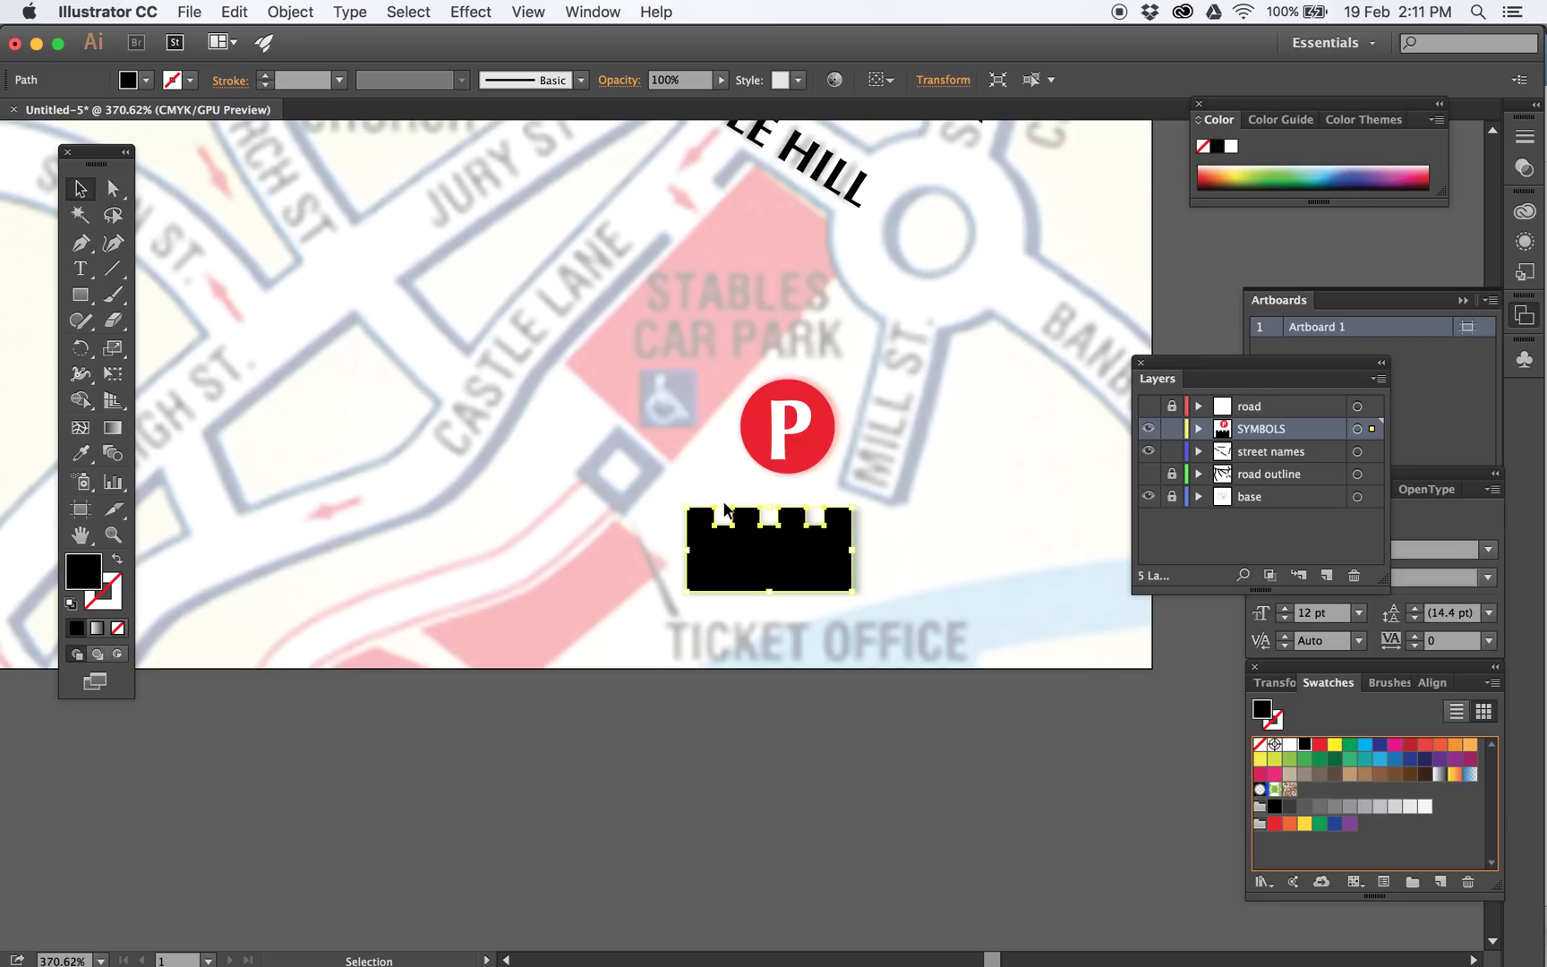
Create a new layer named BACKGROUND above the SYMBOLS layer
key(super+minus)
key(super+minus)
drag(889, 437, 878, 580)
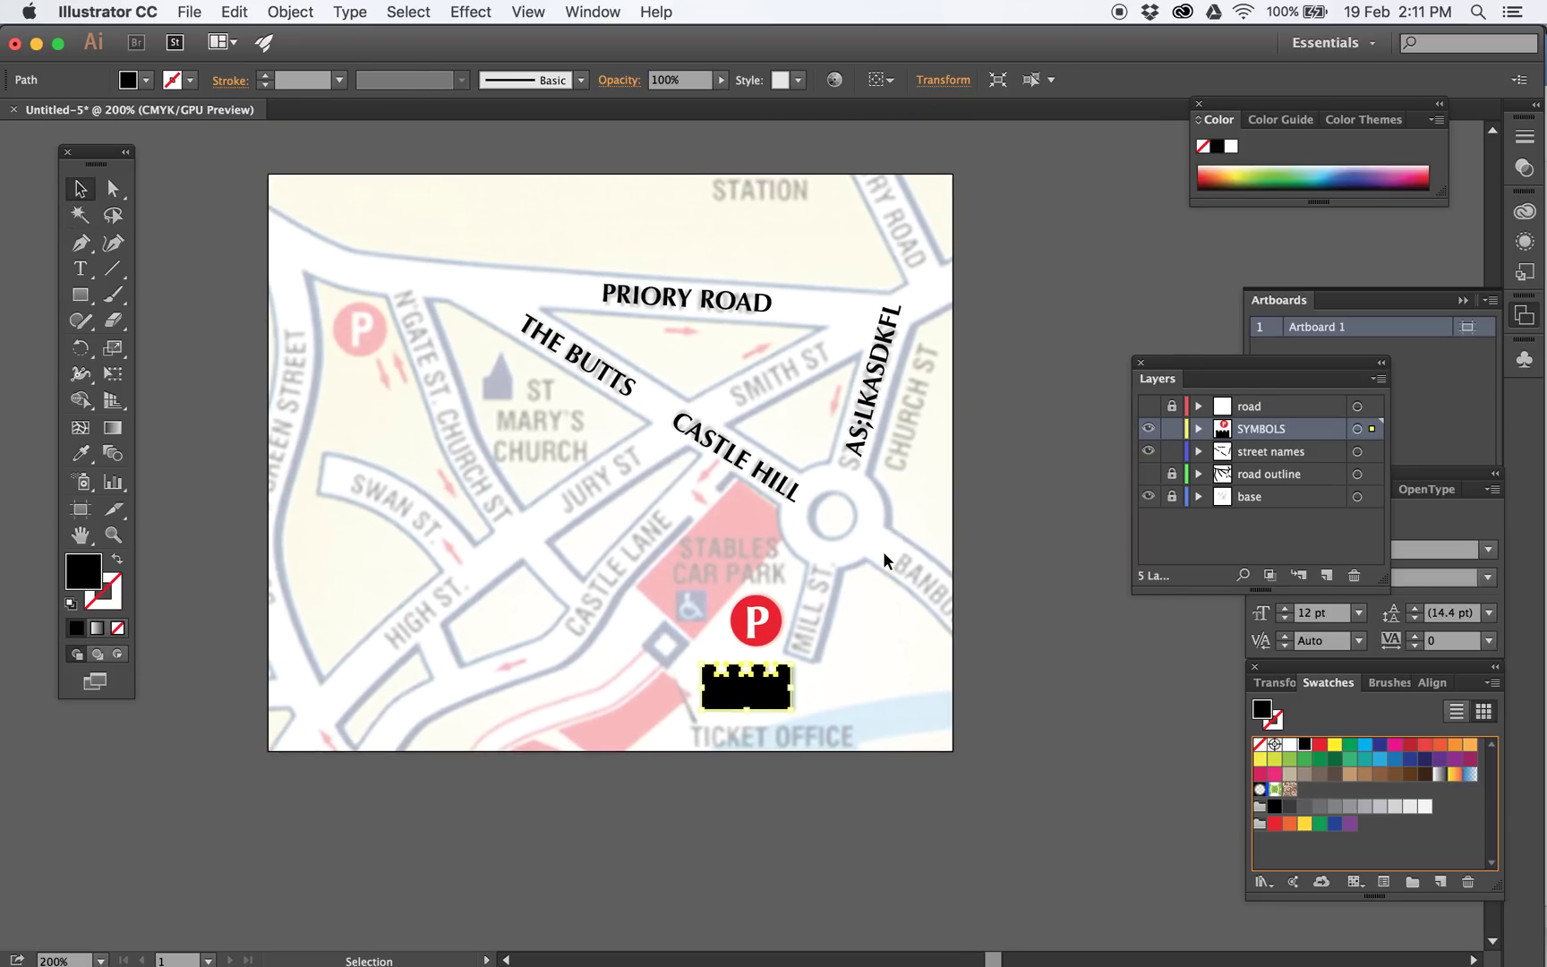
click(1330, 578)
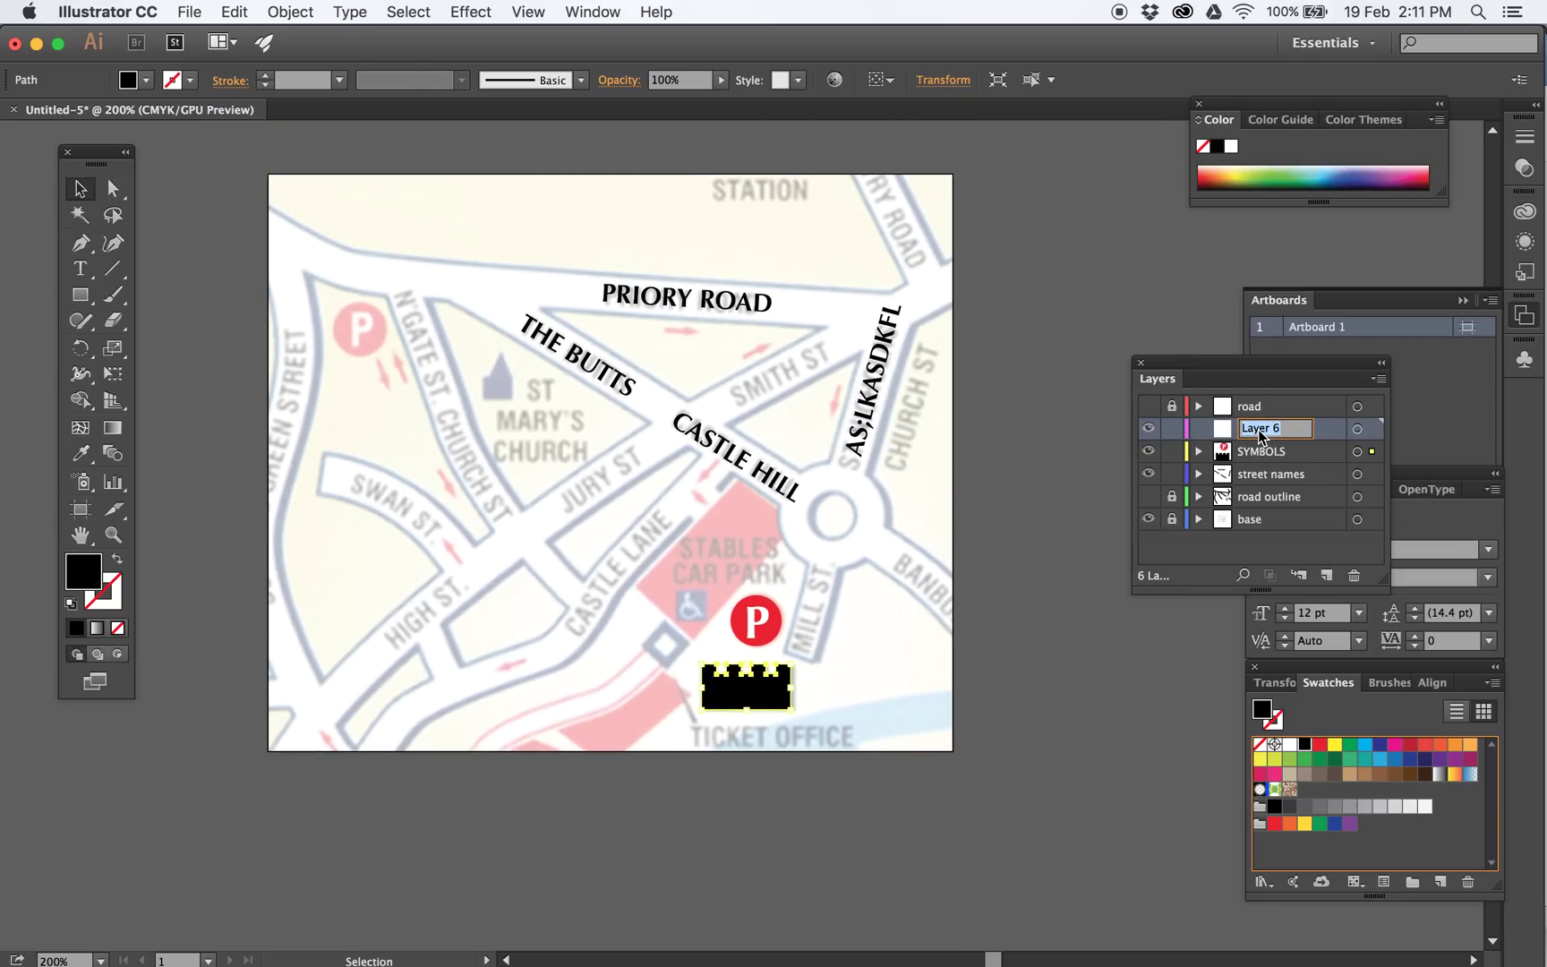
text(BAC)
text(KGROUND)
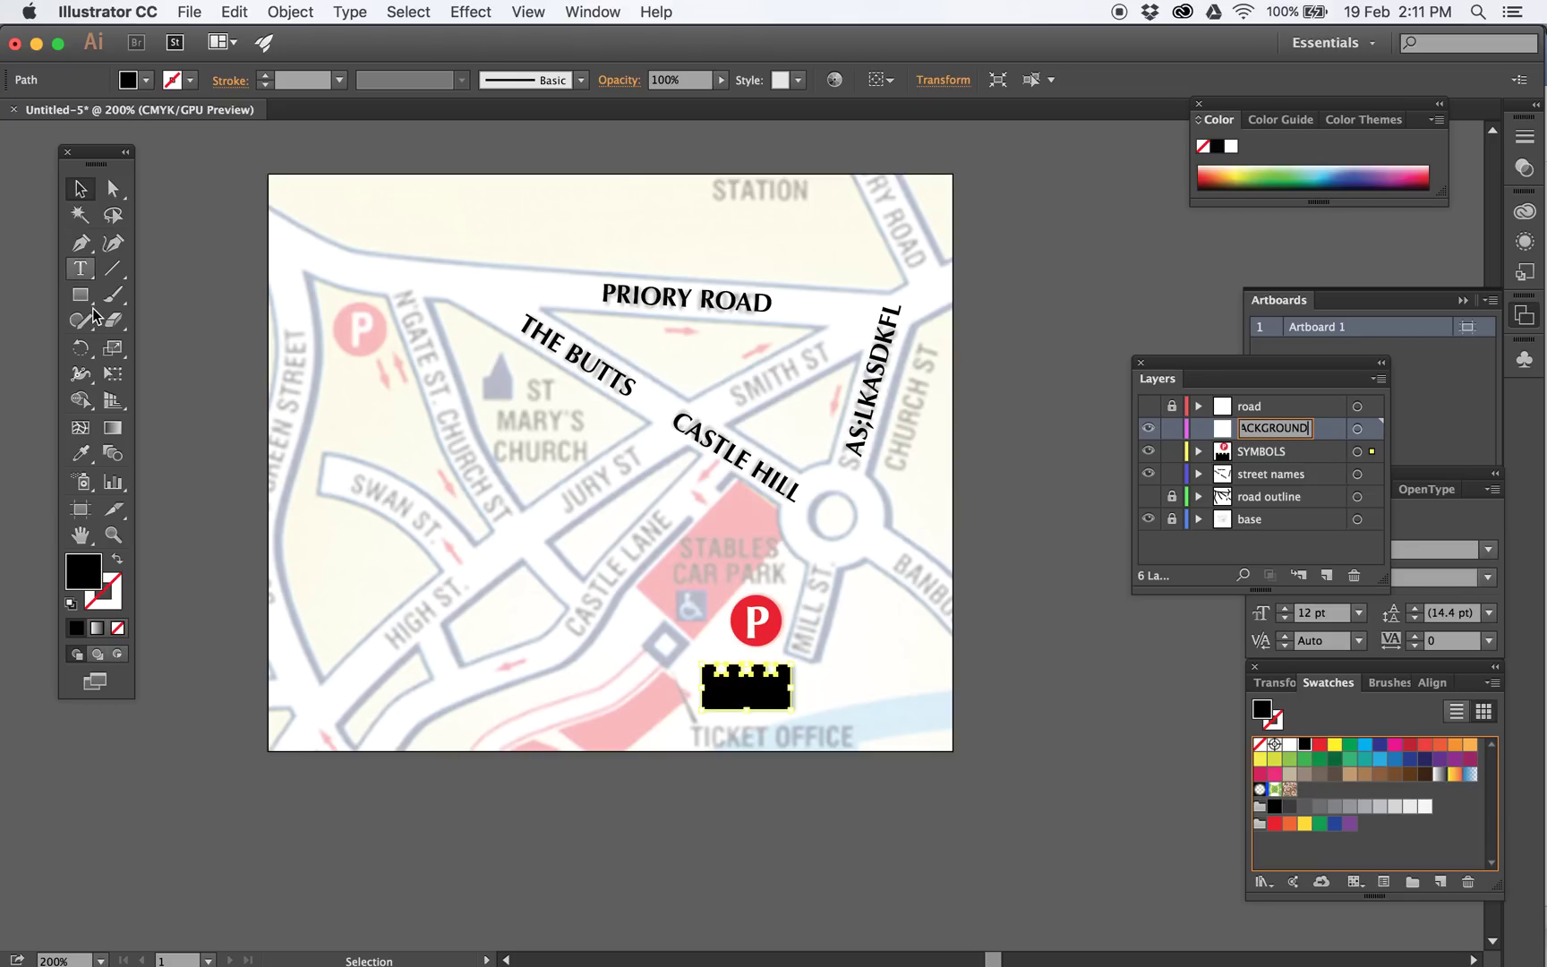
Draw a rectangle covering the whole artboard, fill it with yellow and set its opacity to 36%
click(79, 295)
drag(269, 175, 953, 750)
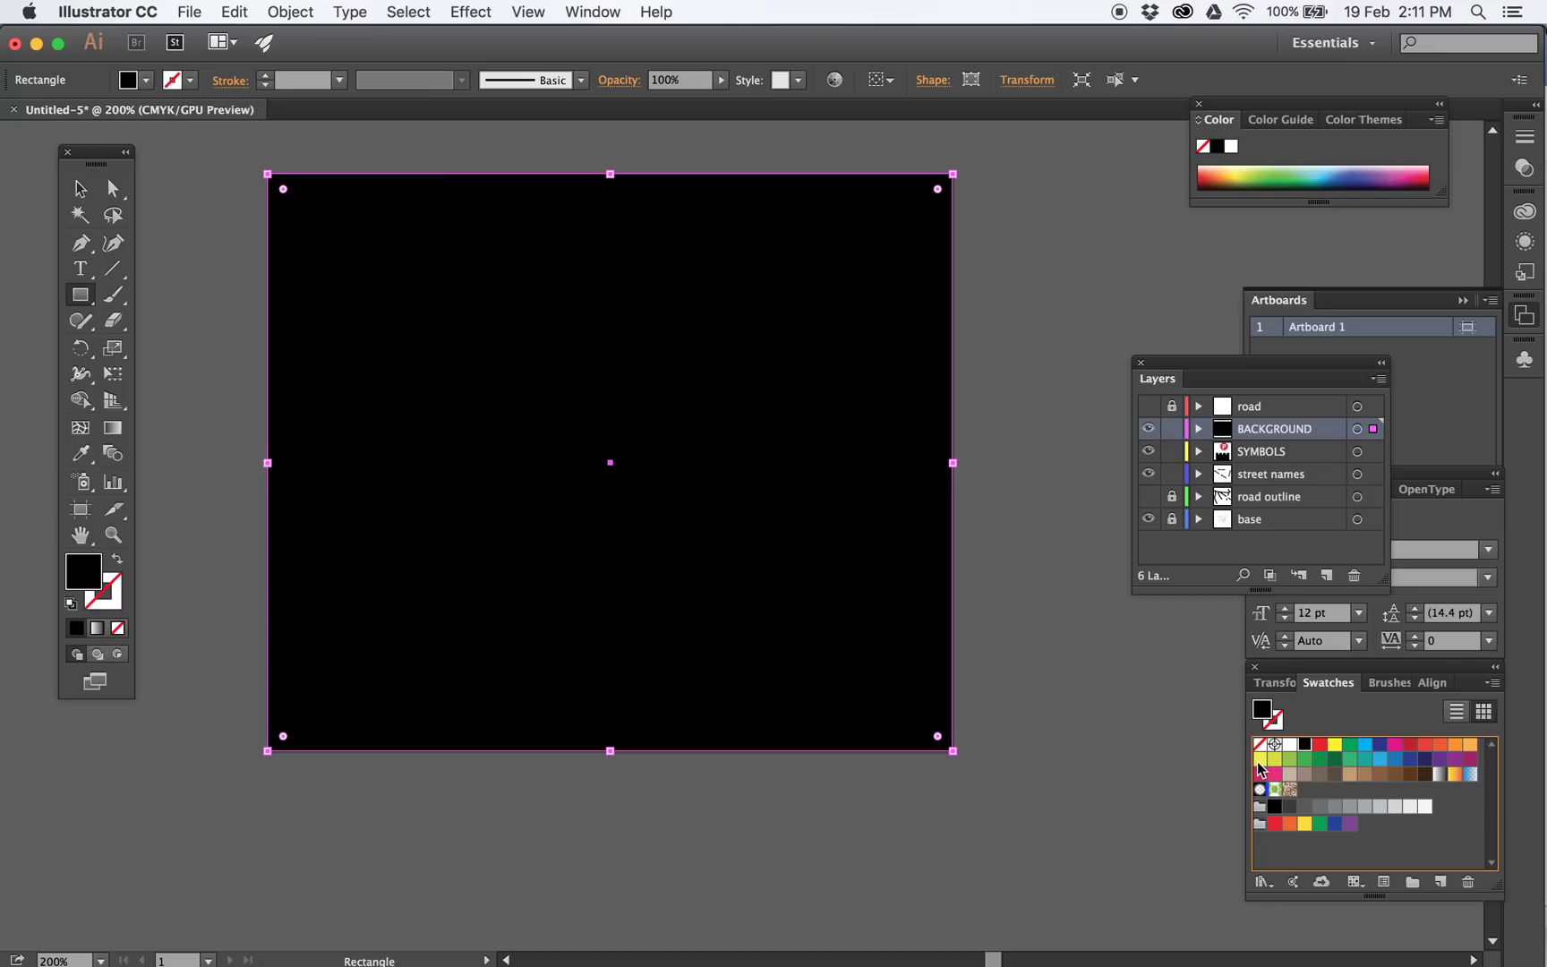
click(1260, 759)
click(719, 82)
drag(726, 100, 664, 98)
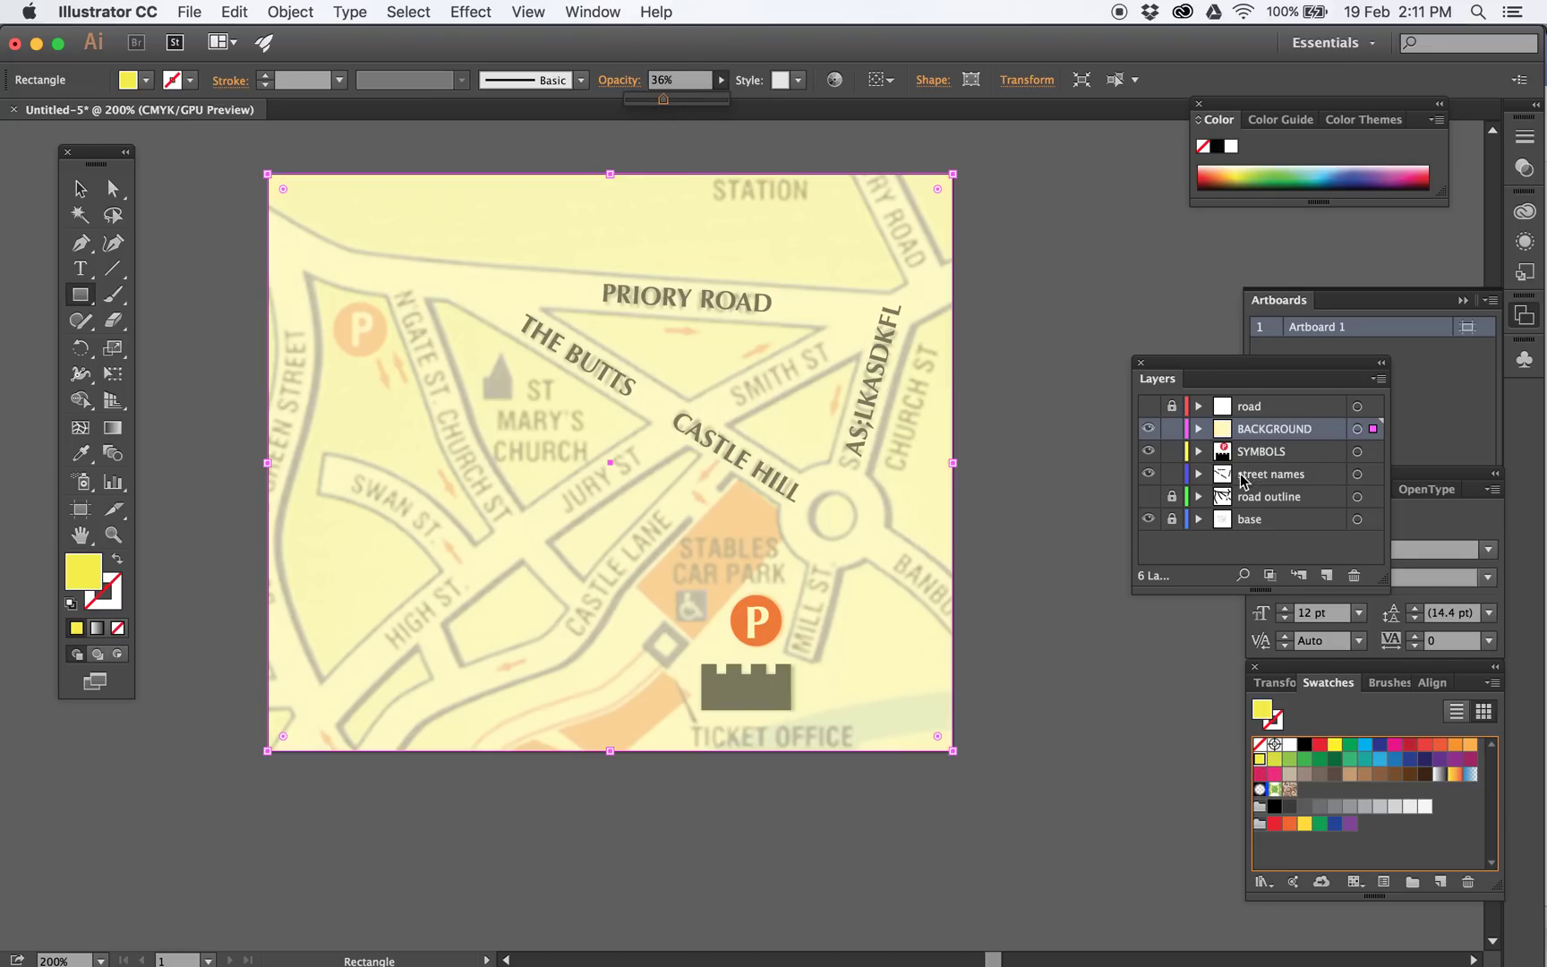
Move the BACKGROUND layer just above base, hide the base layer, and show the road outline and road layers
drag(1259, 432, 1267, 512)
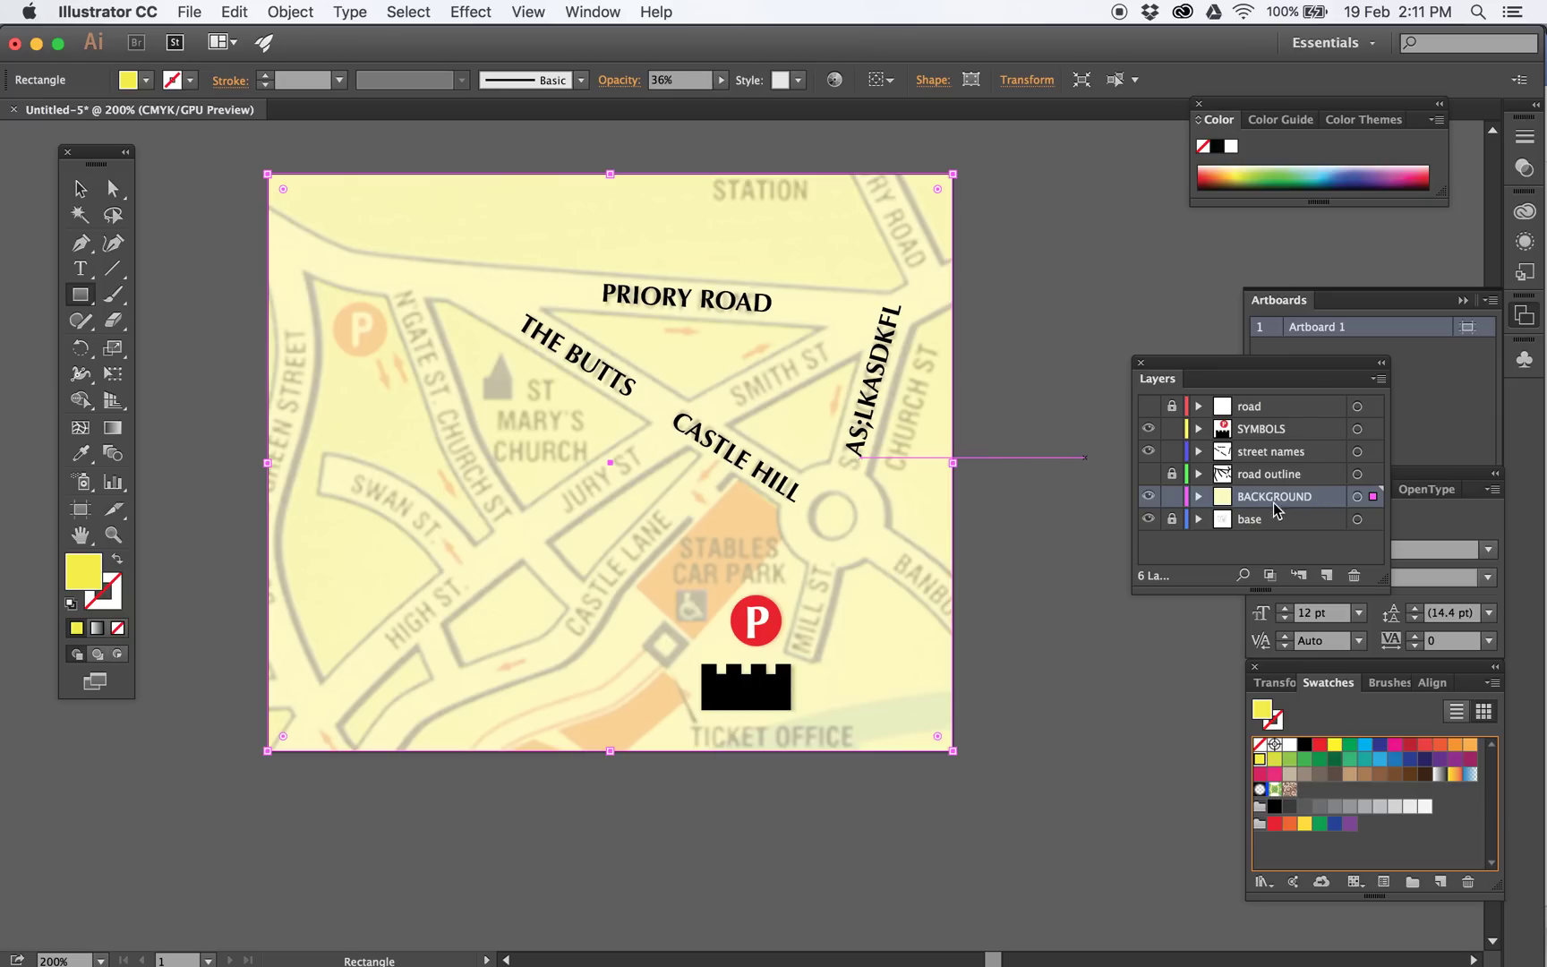
click(1148, 519)
click(1148, 474)
click(1148, 407)
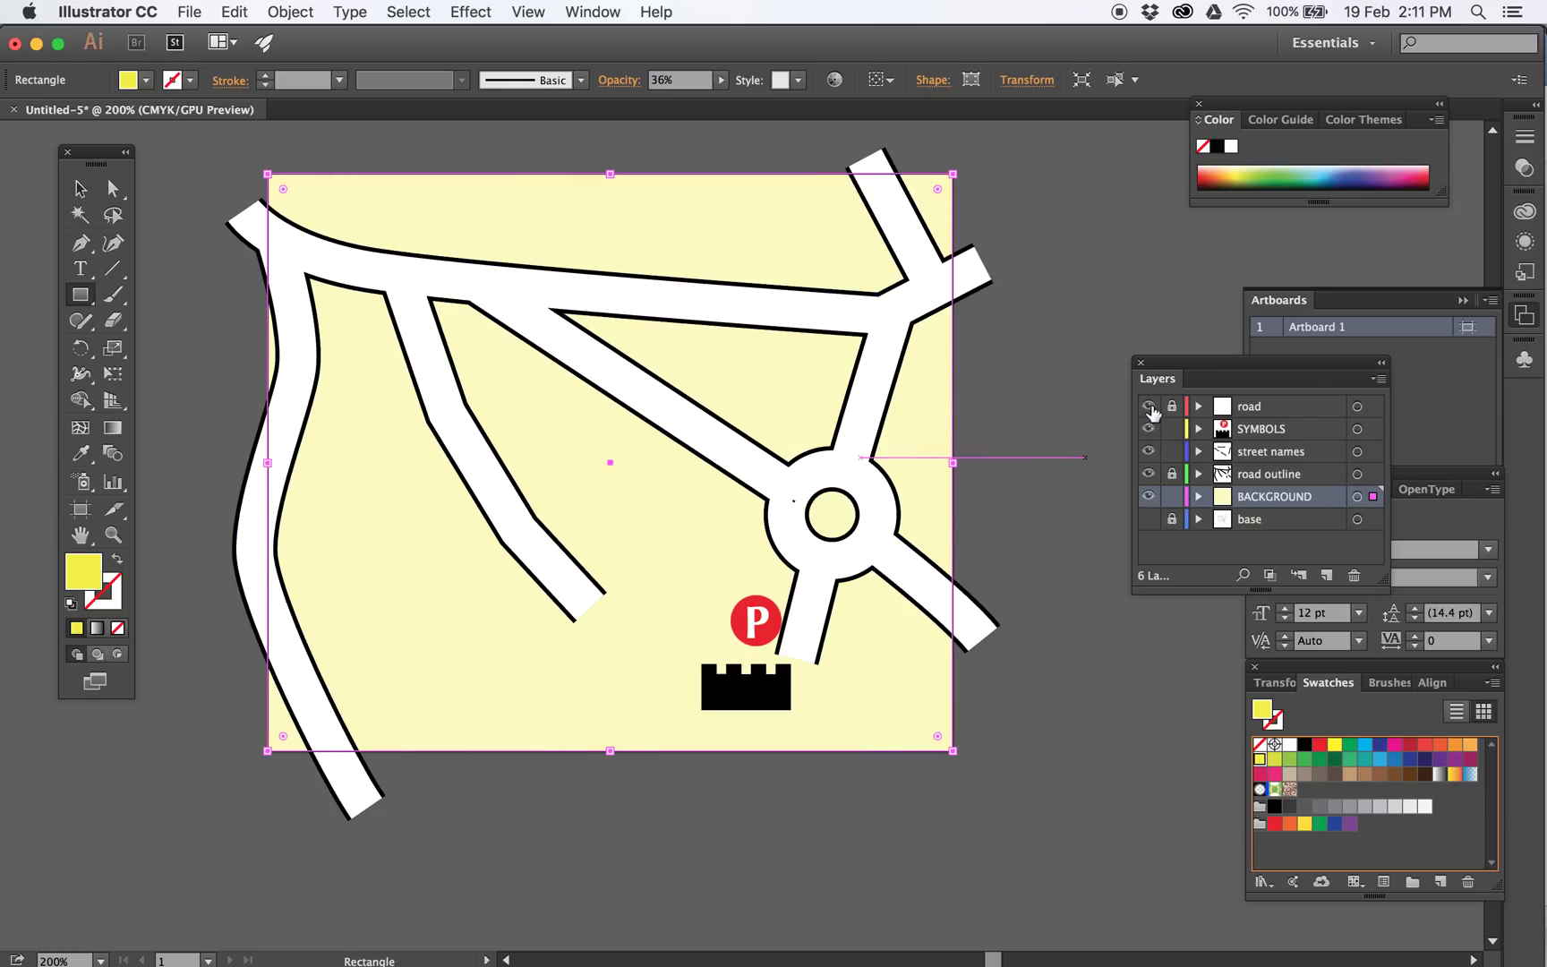
Move the street names layer above the road layer so it is first in the layer order
click(1274, 453)
drag(1309, 455, 1306, 394)
key(v)
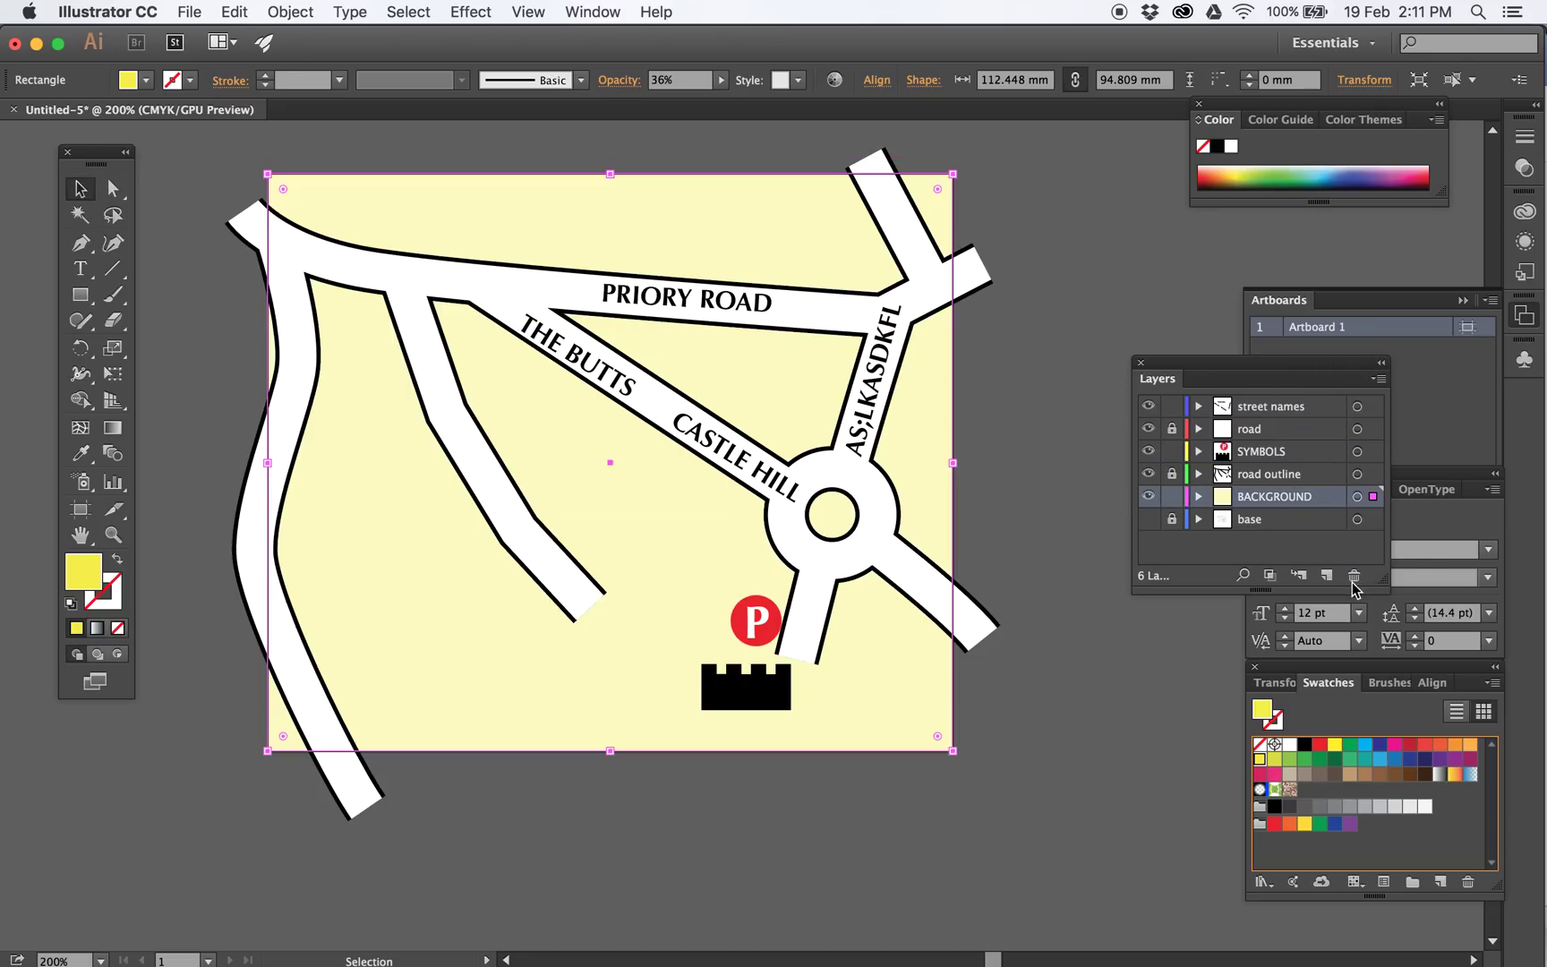
Create a new layer named OCEAN directly above the BACKGROUND layer
click(1327, 576)
double_click(1264, 498)
text(OCEAN)
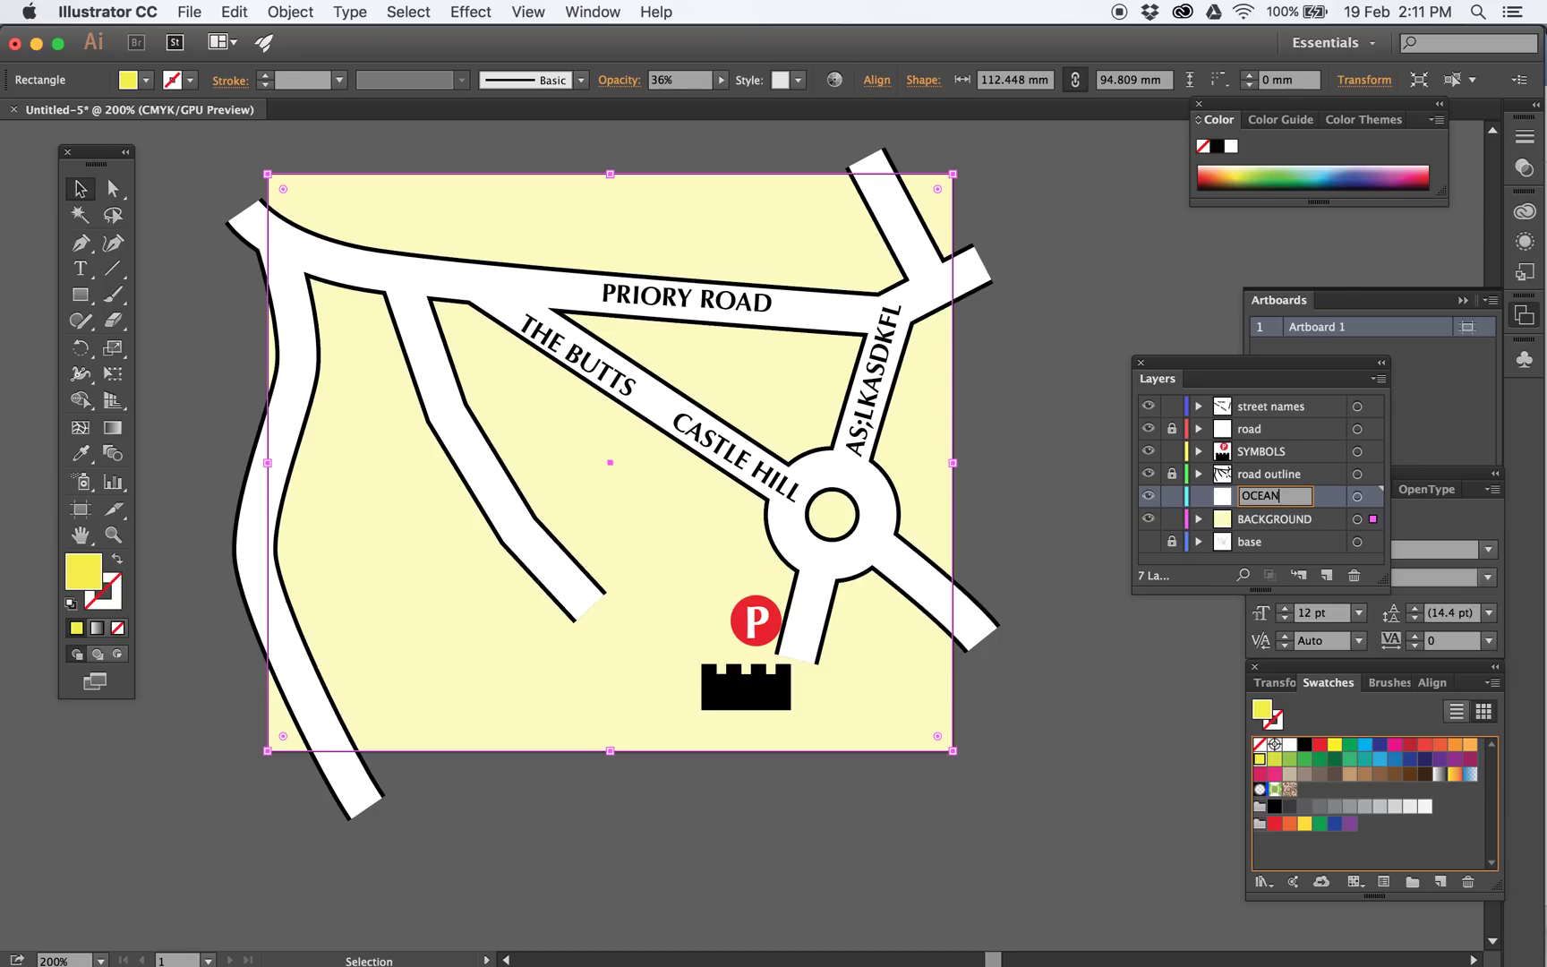
key(Return)
Hide all the artwork layers except OCEAN and show the base map for tracing
drag(1150, 413, 1150, 480)
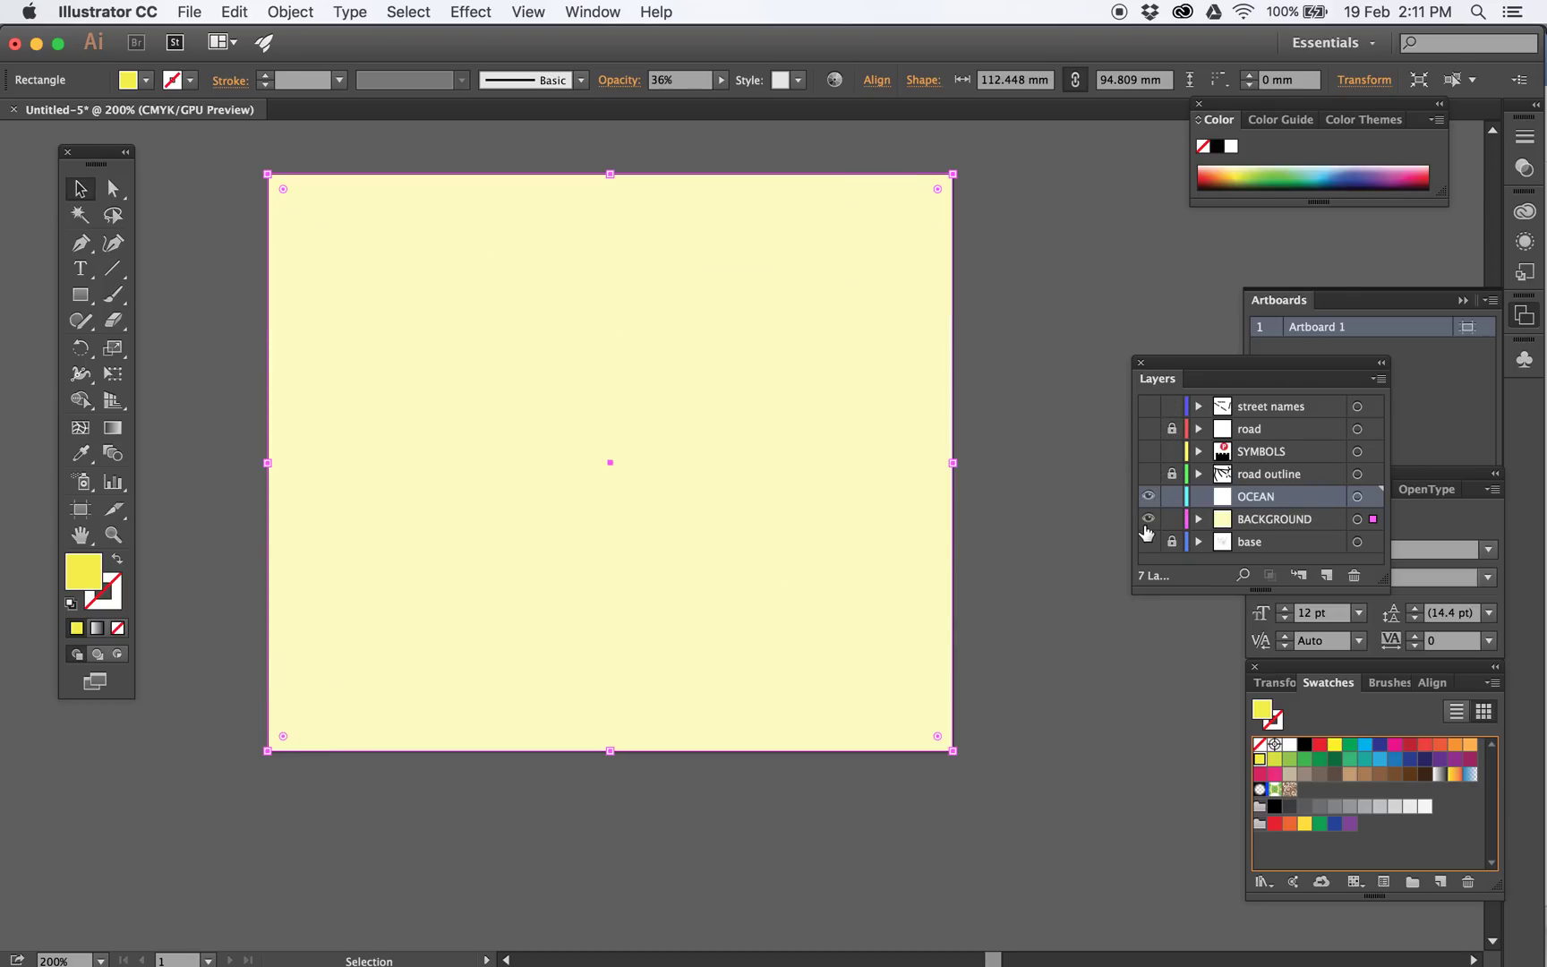
click(1148, 520)
click(1148, 541)
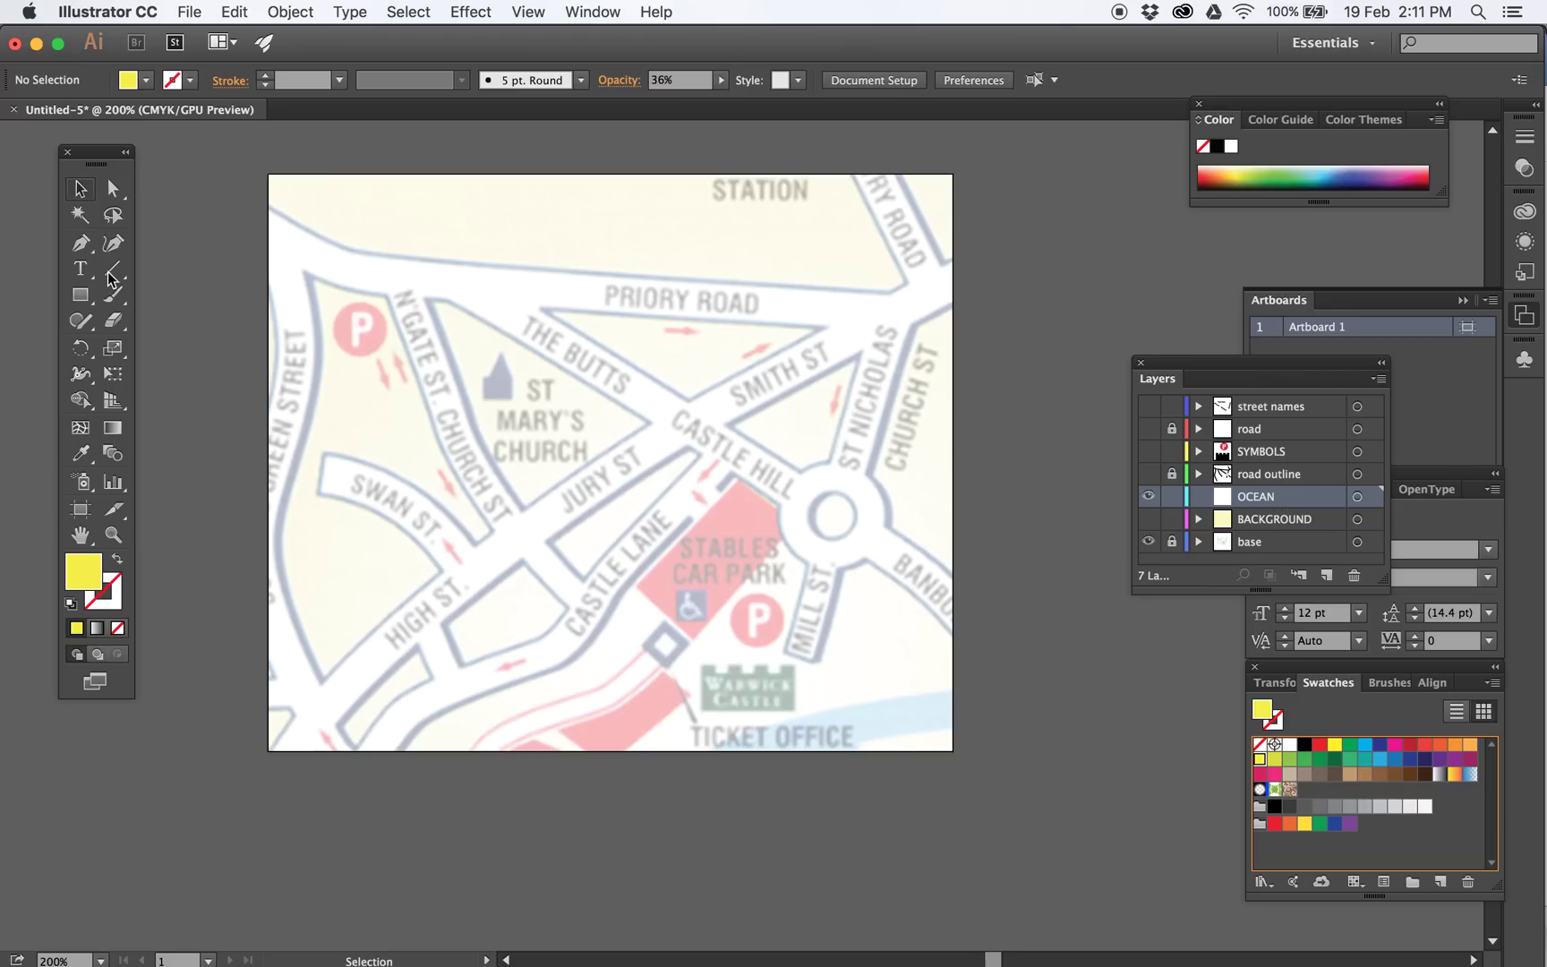
Draw a curved Pen path along the pale blue river, starting below the artboard near TICKET OFFICE and ending beyond its side edge
click(81, 245)
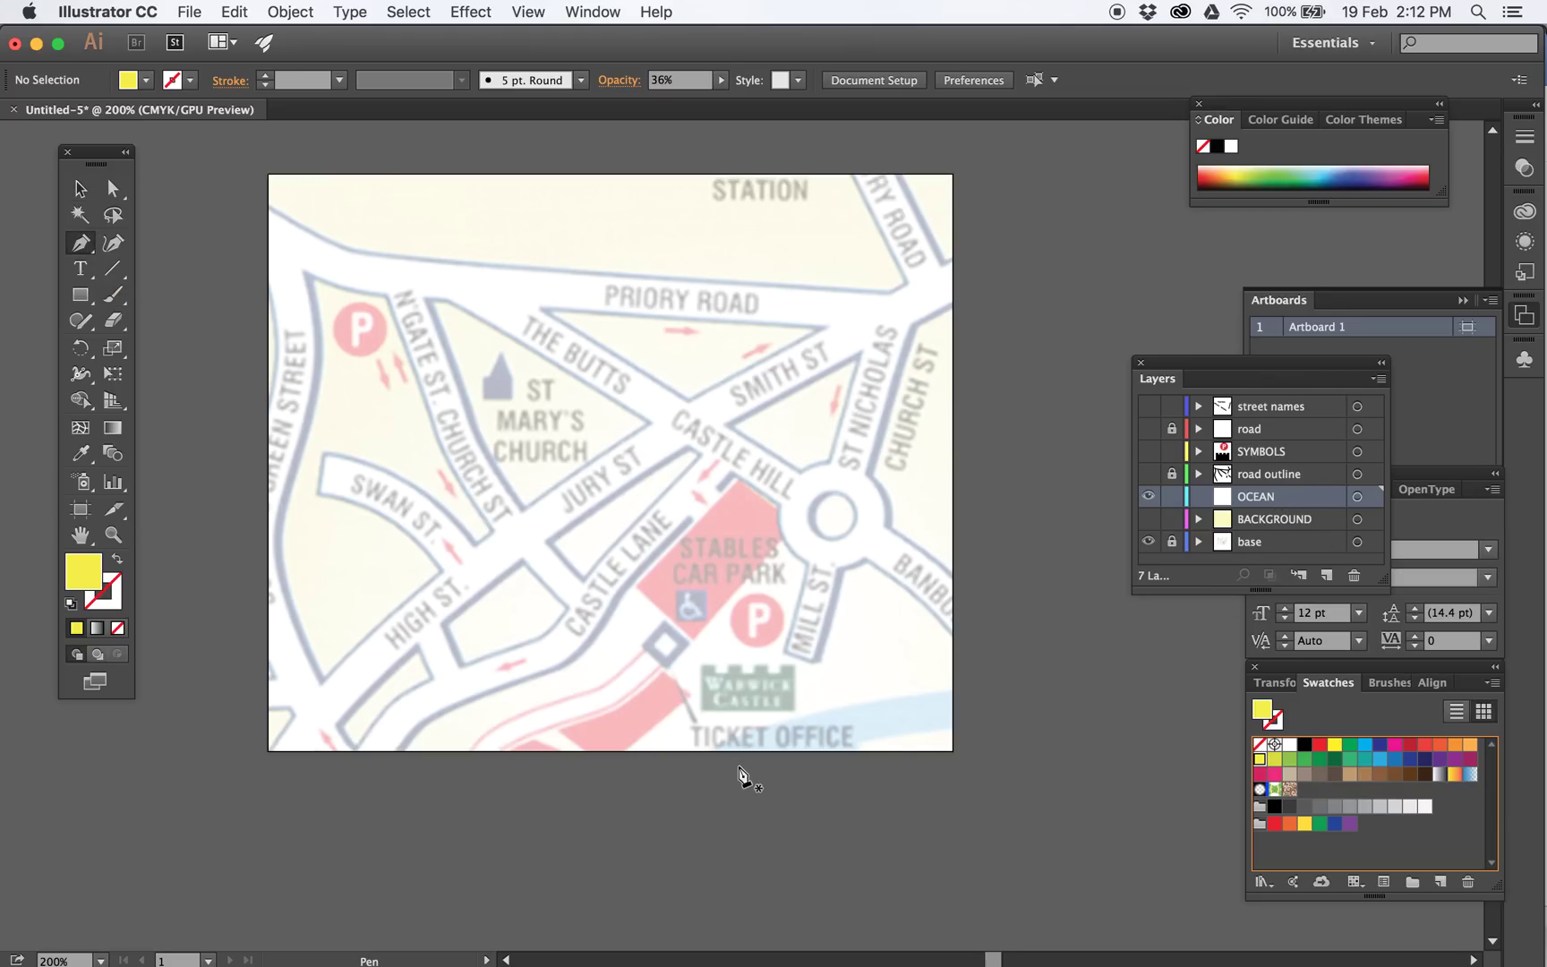
drag(725, 769, 736, 763)
drag(1004, 701, 1130, 702)
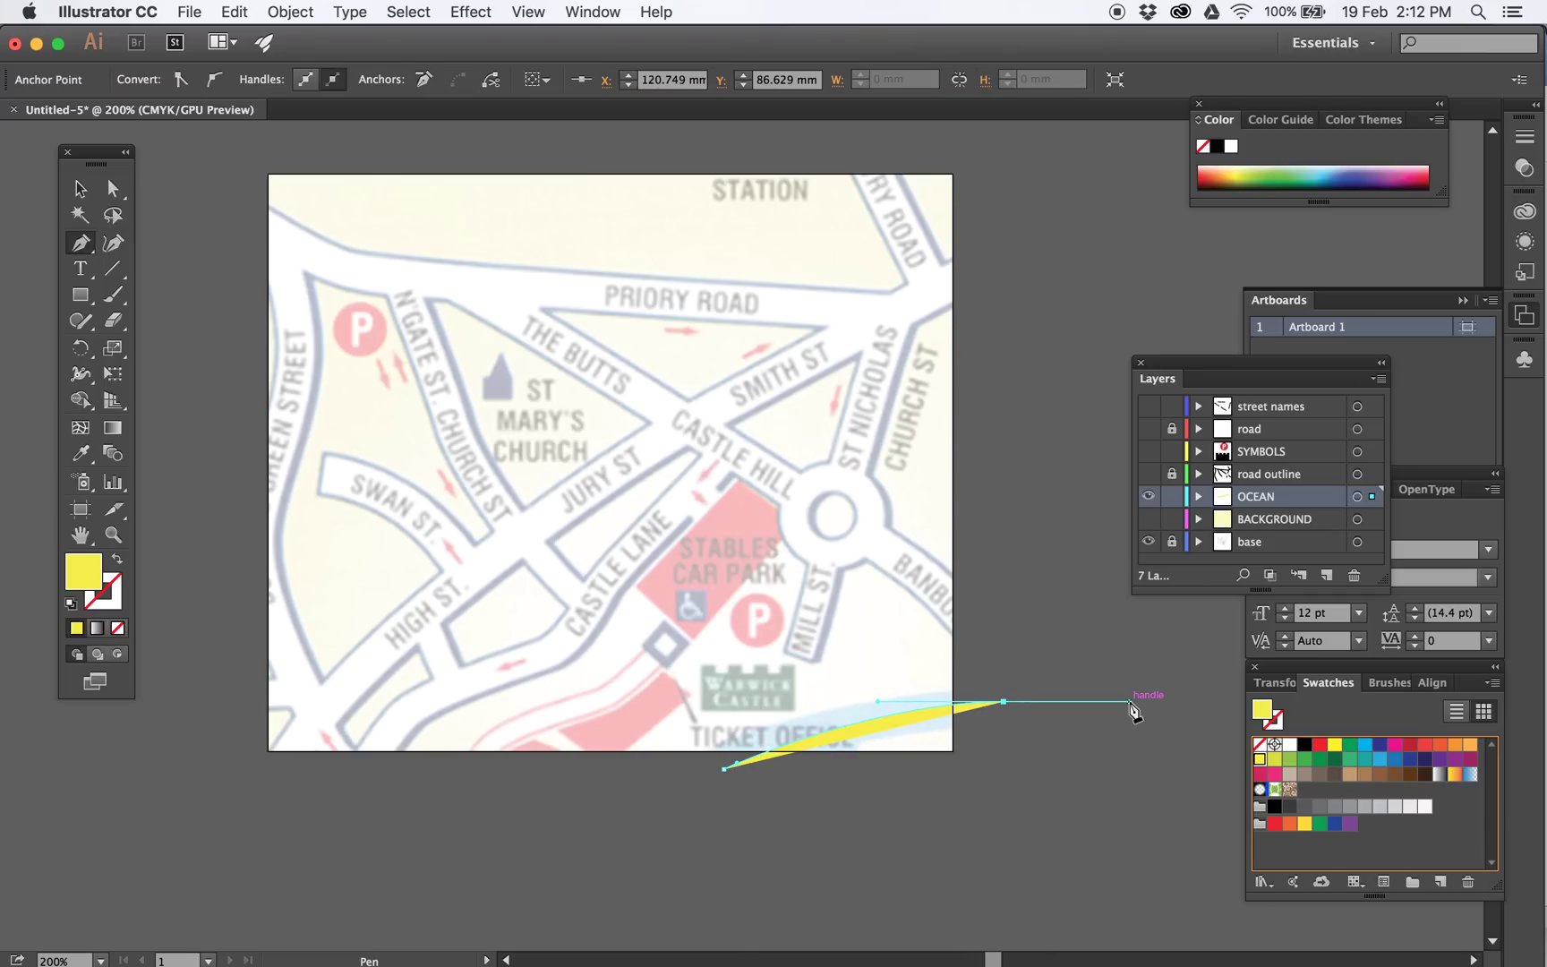
Give the river path no fill and a blue stroke with a weight of 22 pt
click(116, 559)
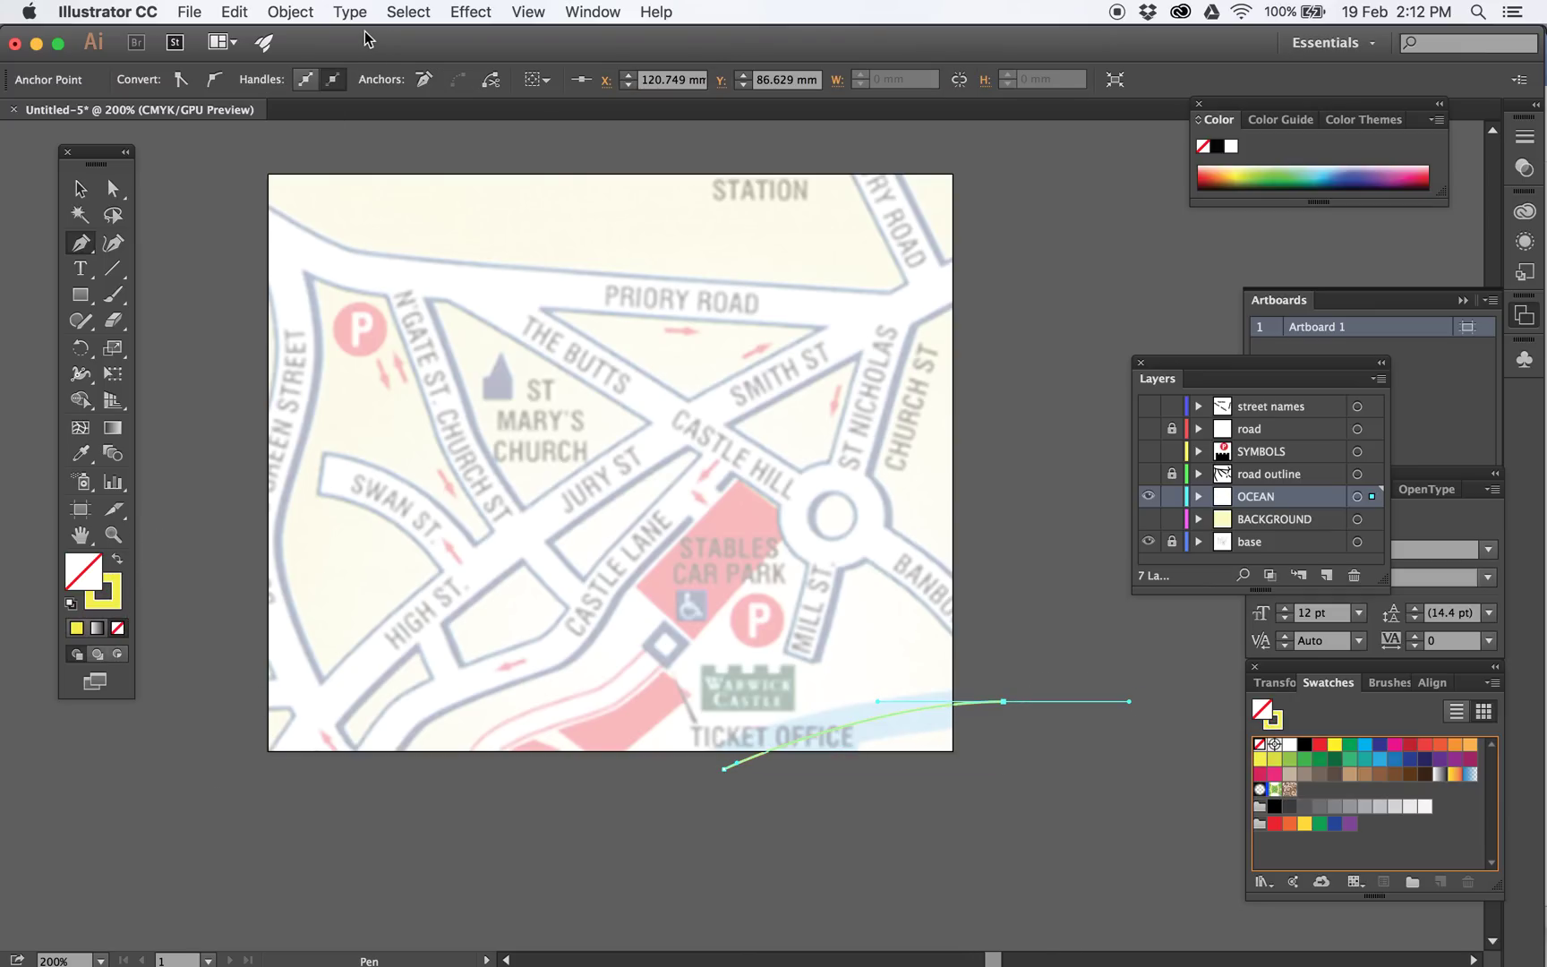
click(114, 606)
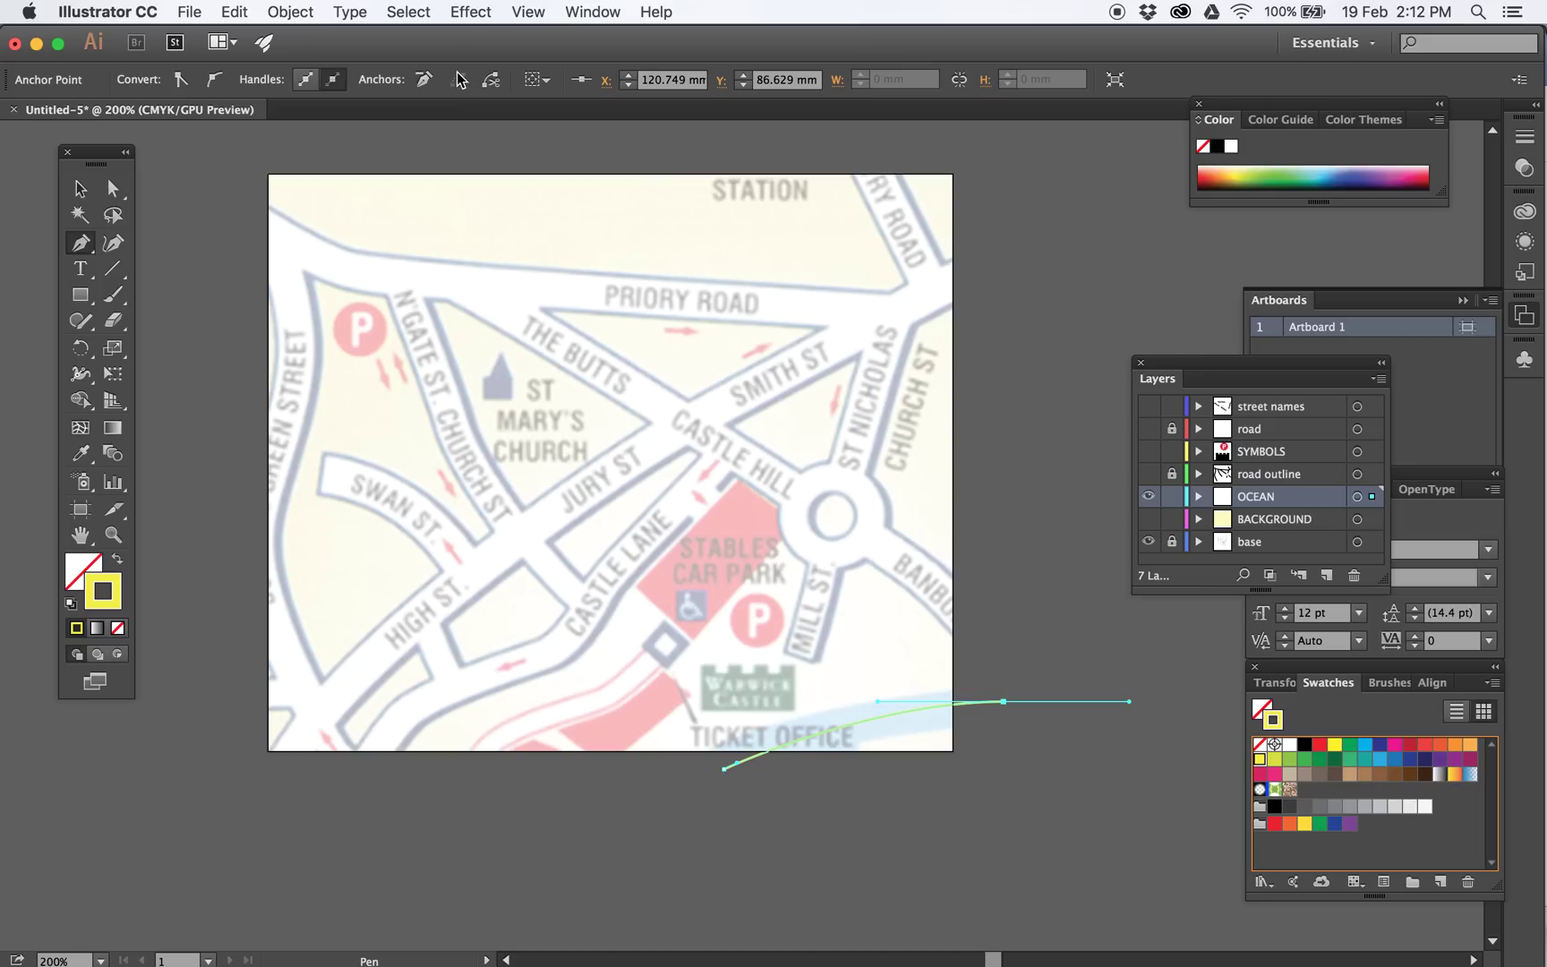
click(1525, 136)
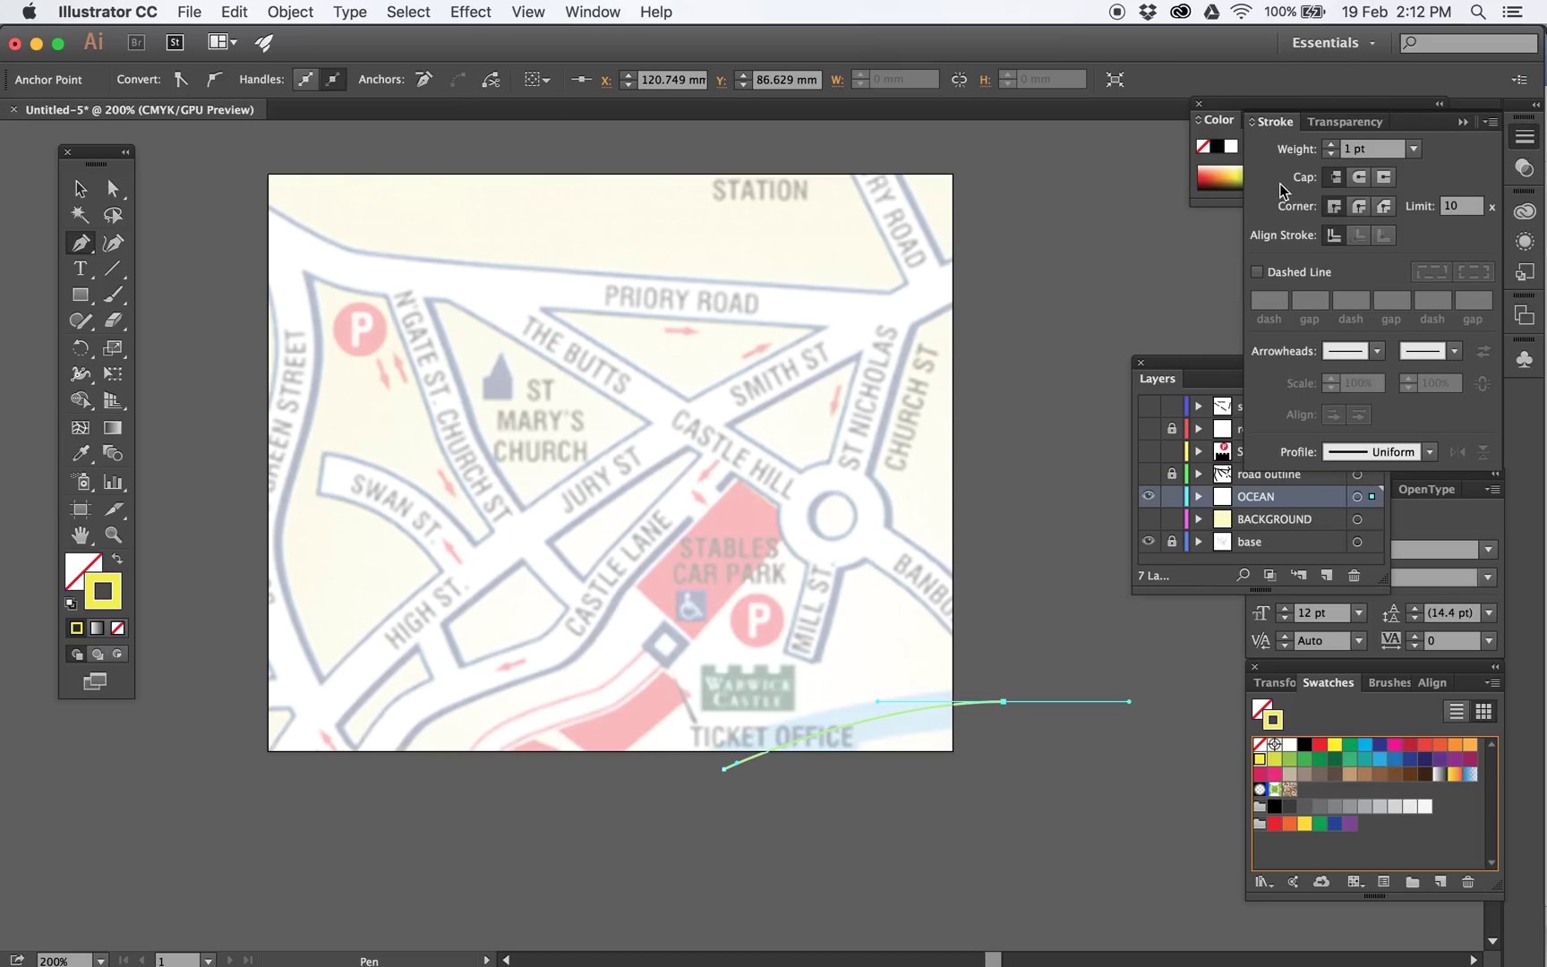
click(1332, 149)
click(1332, 148)
click(1333, 148)
click(1332, 149)
click(1332, 149)
click(1332, 149)
click(1332, 148)
click(1332, 149)
click(1332, 149)
click(1332, 149)
click(1332, 149)
click(1333, 149)
click(1380, 758)
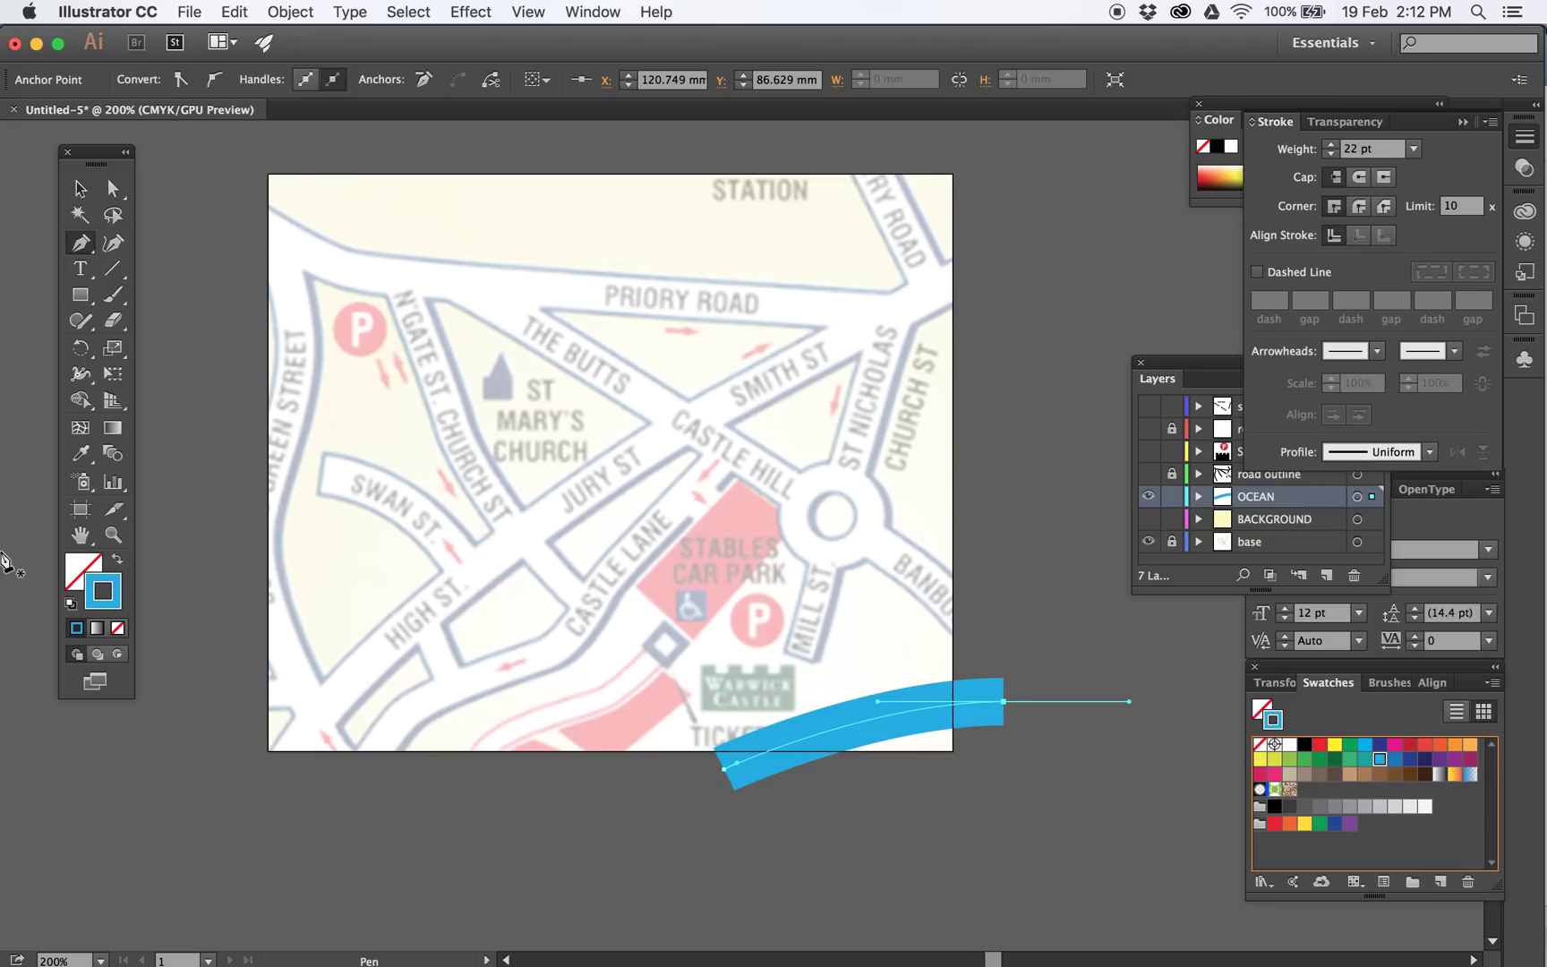
Show the street names, road, SYMBOLS, road outline and BACKGROUND layers again and hide the base map
key(v)
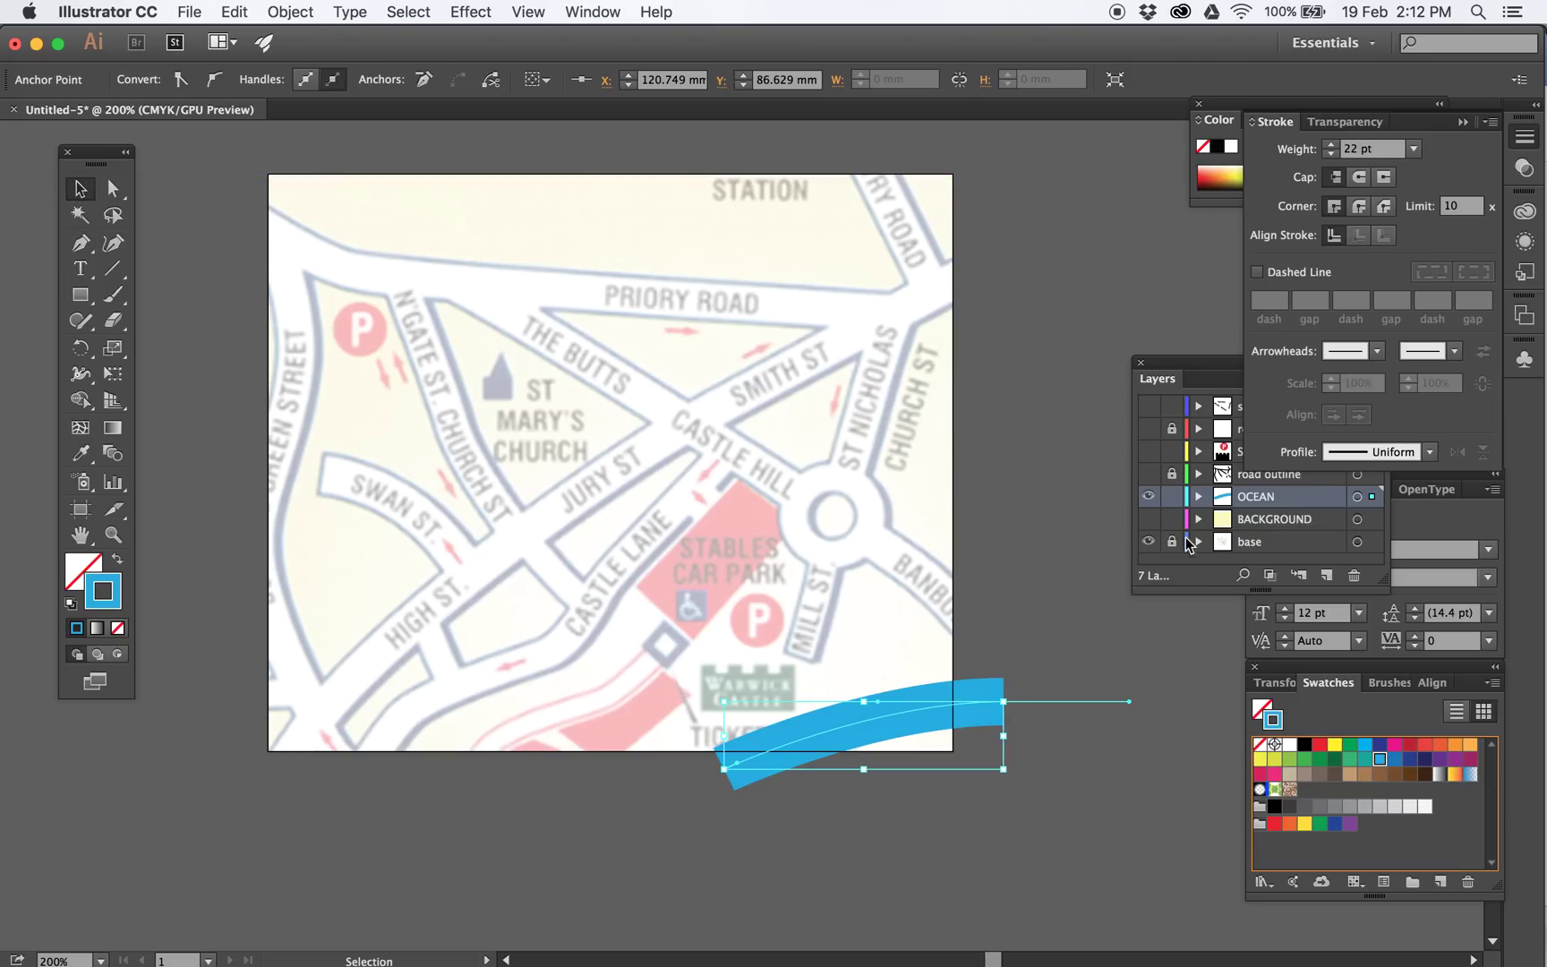
drag(1149, 474, 1149, 407)
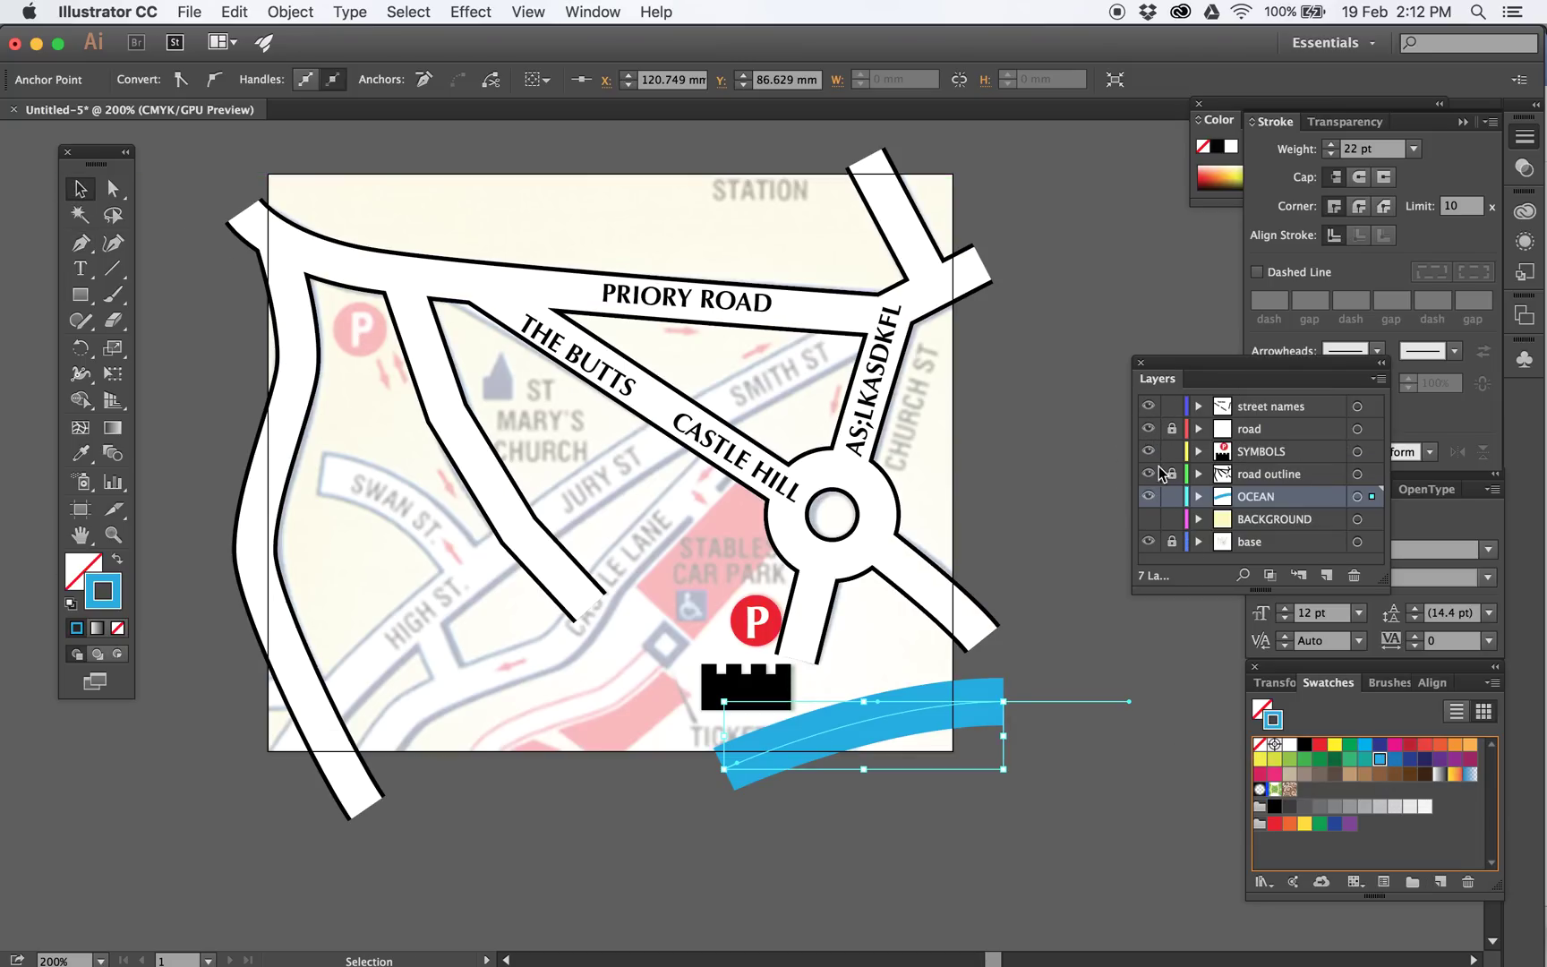
click(1149, 541)
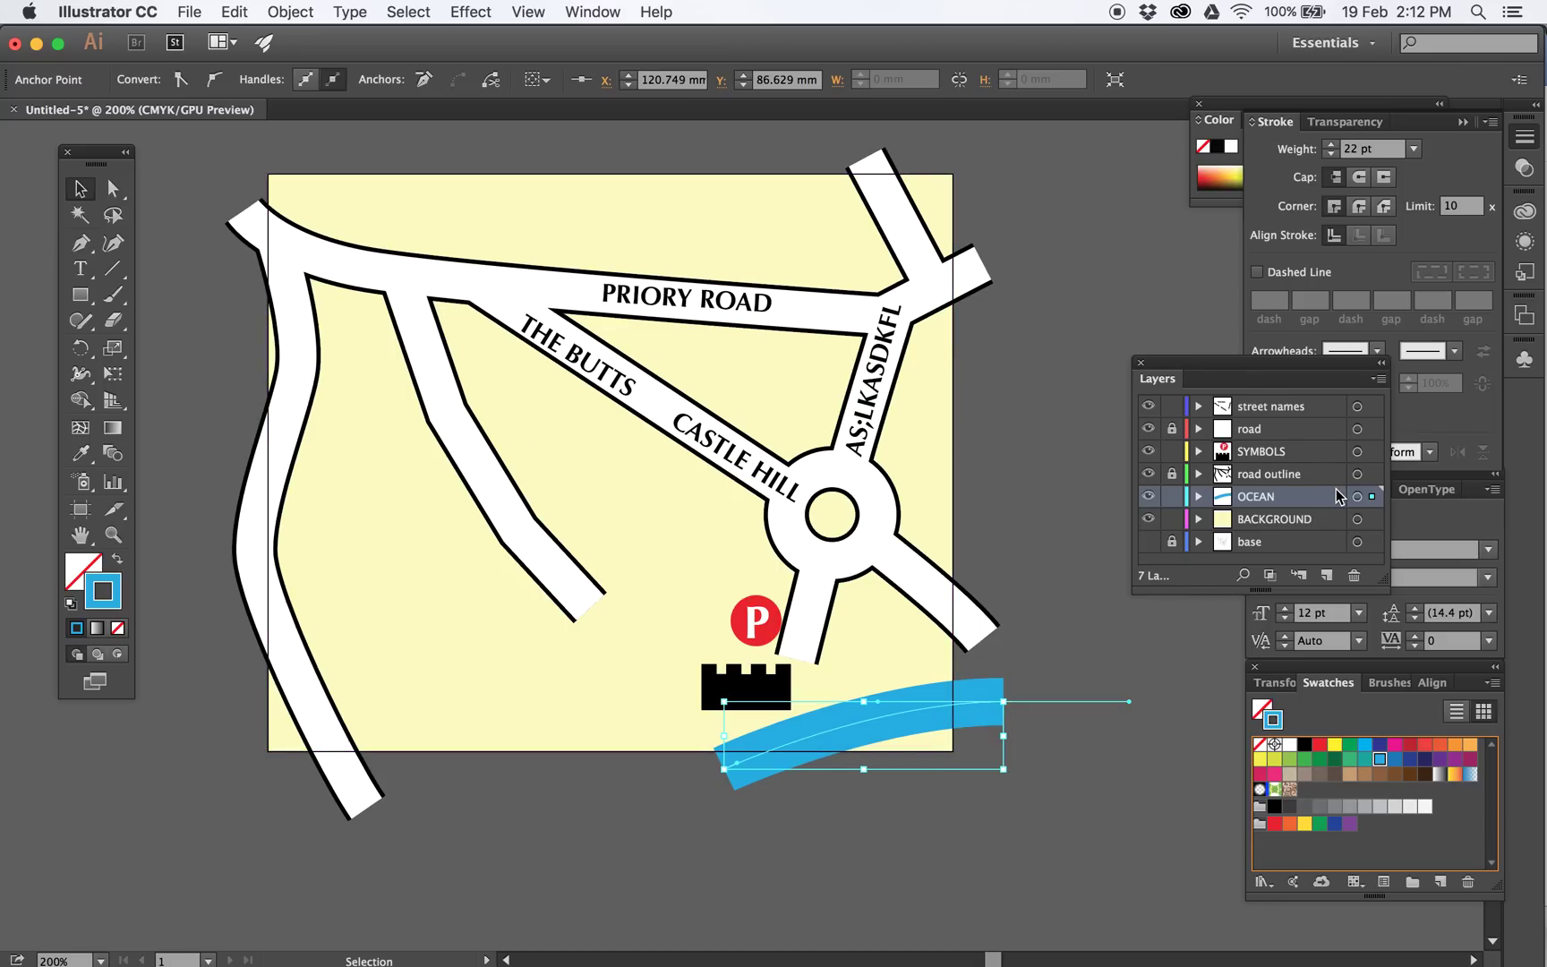
Nudge the PRIORY ROAD label slightly down within its road
click(748, 315)
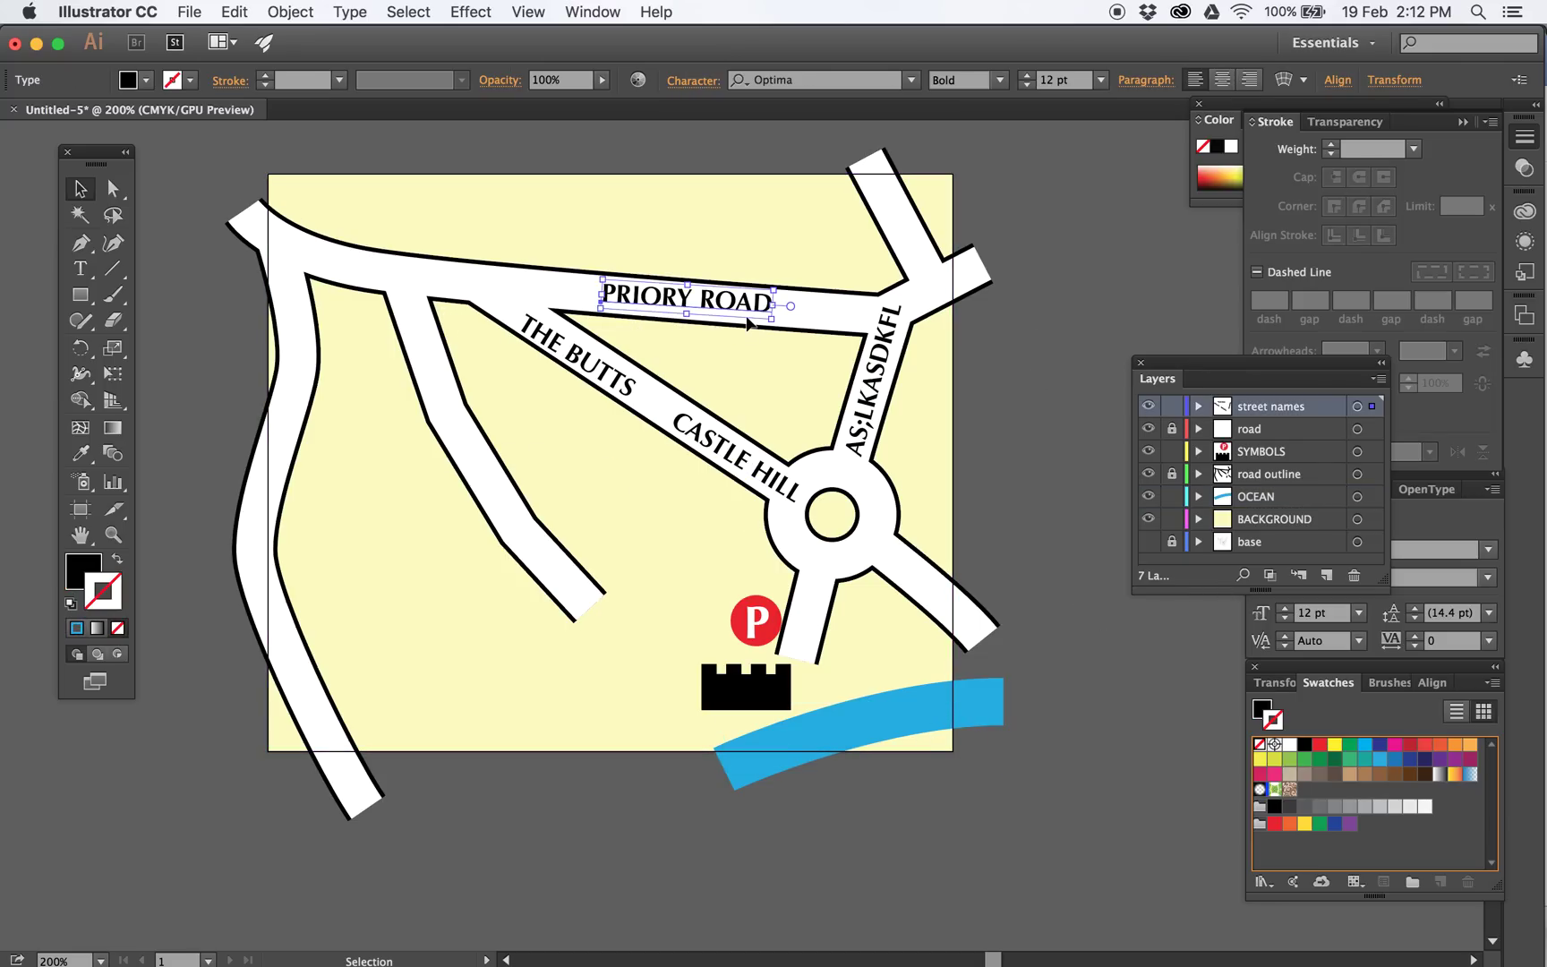
key(Down)
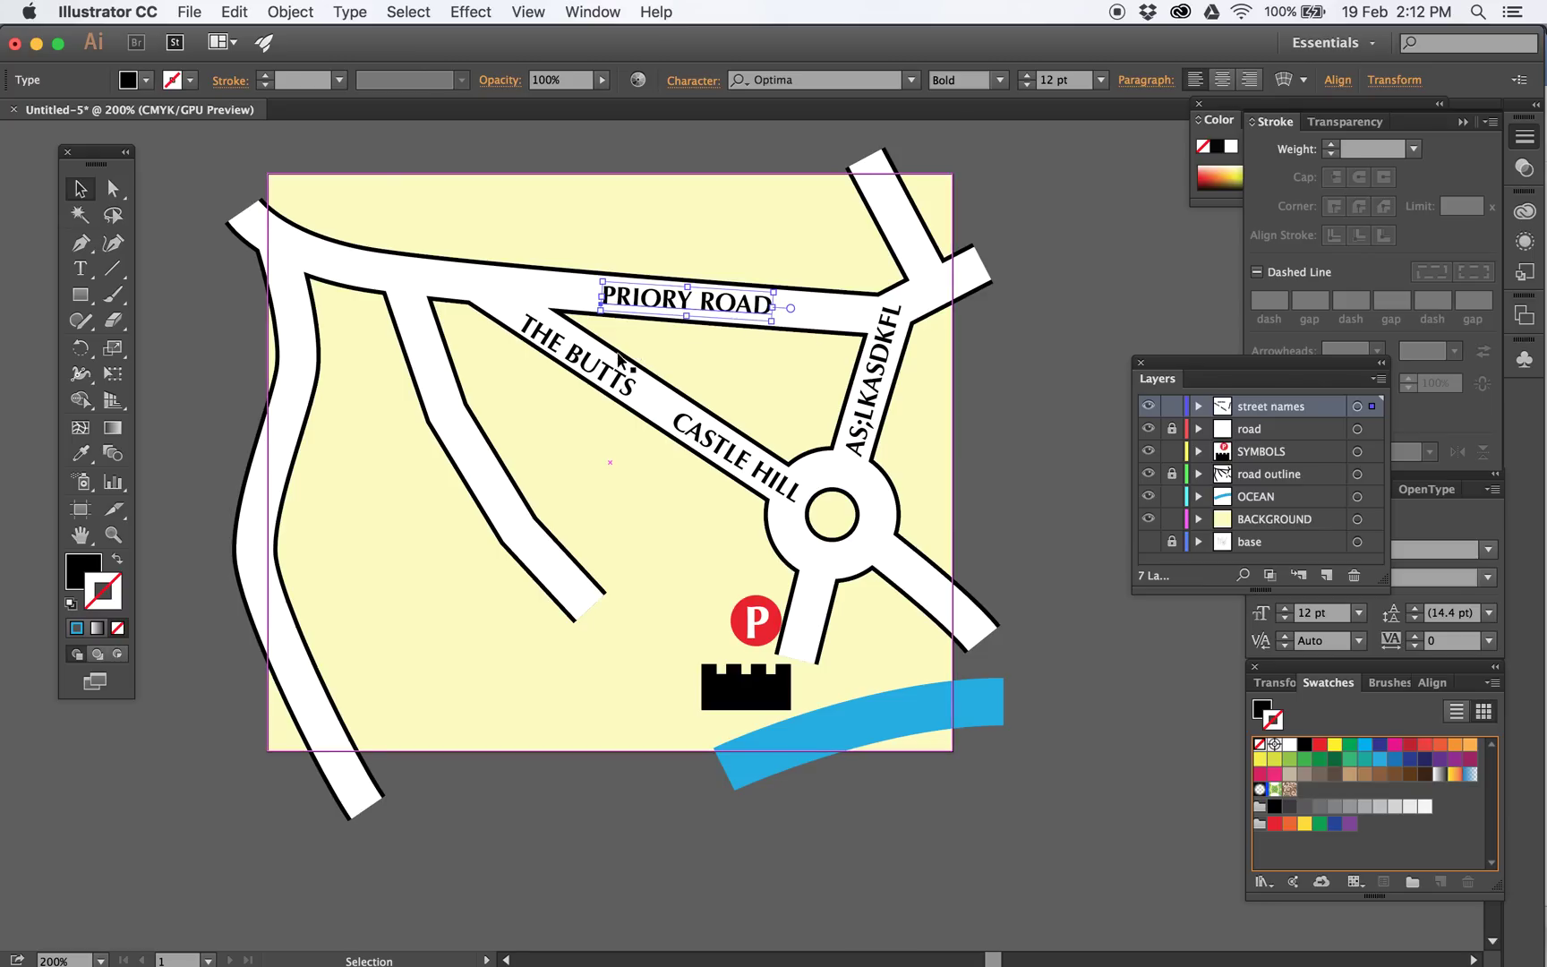
click(578, 355)
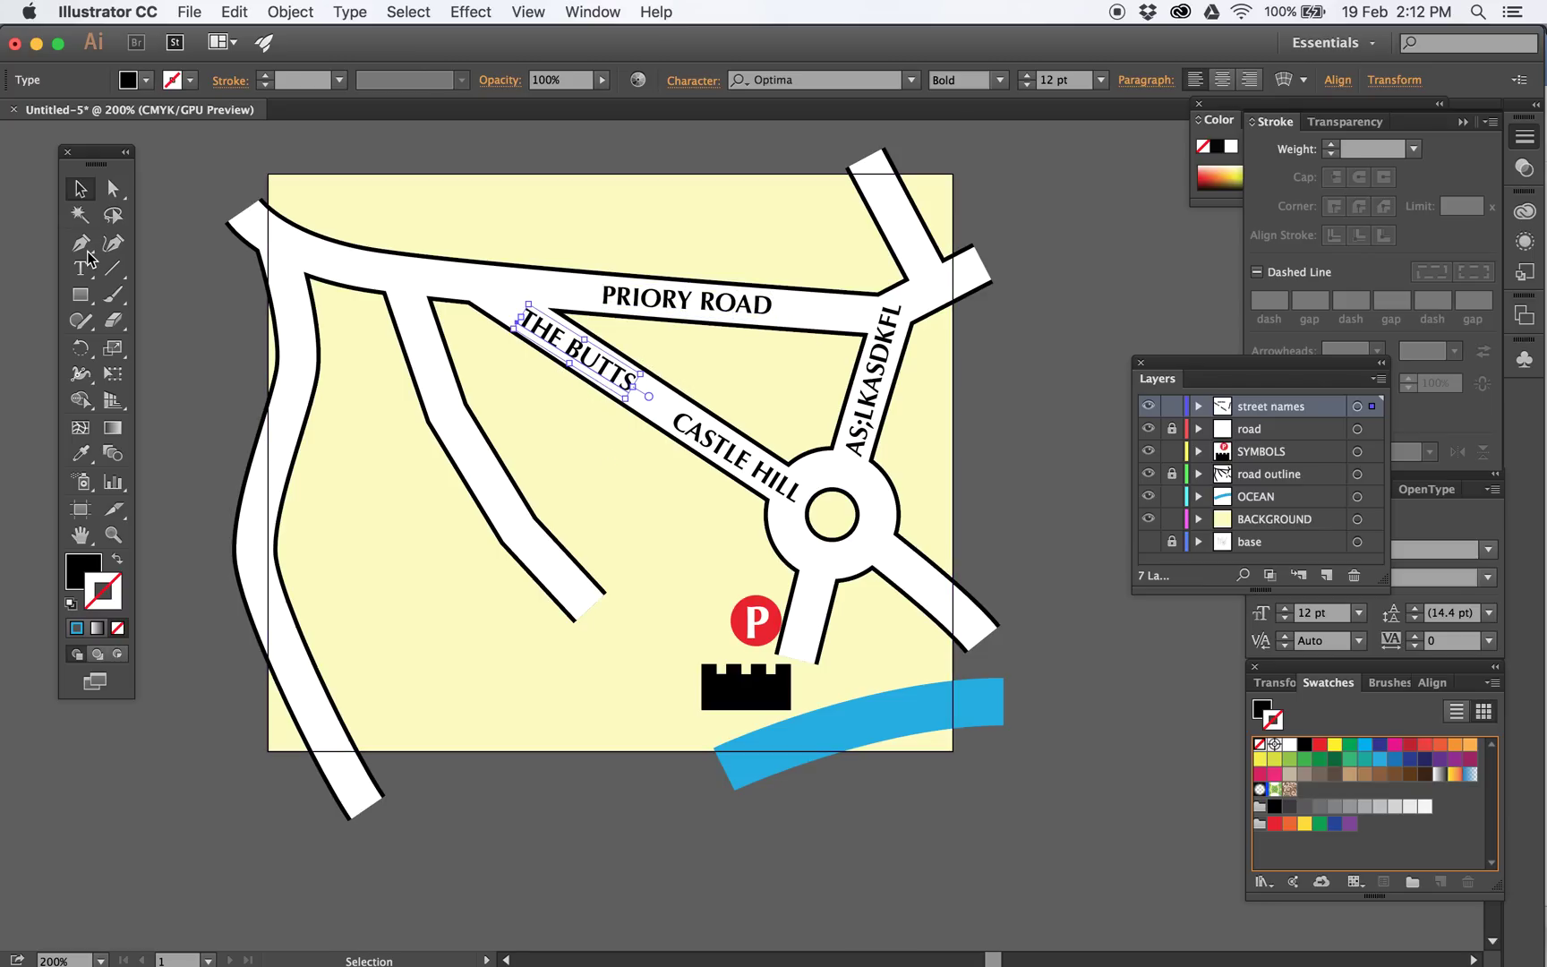
click(81, 348)
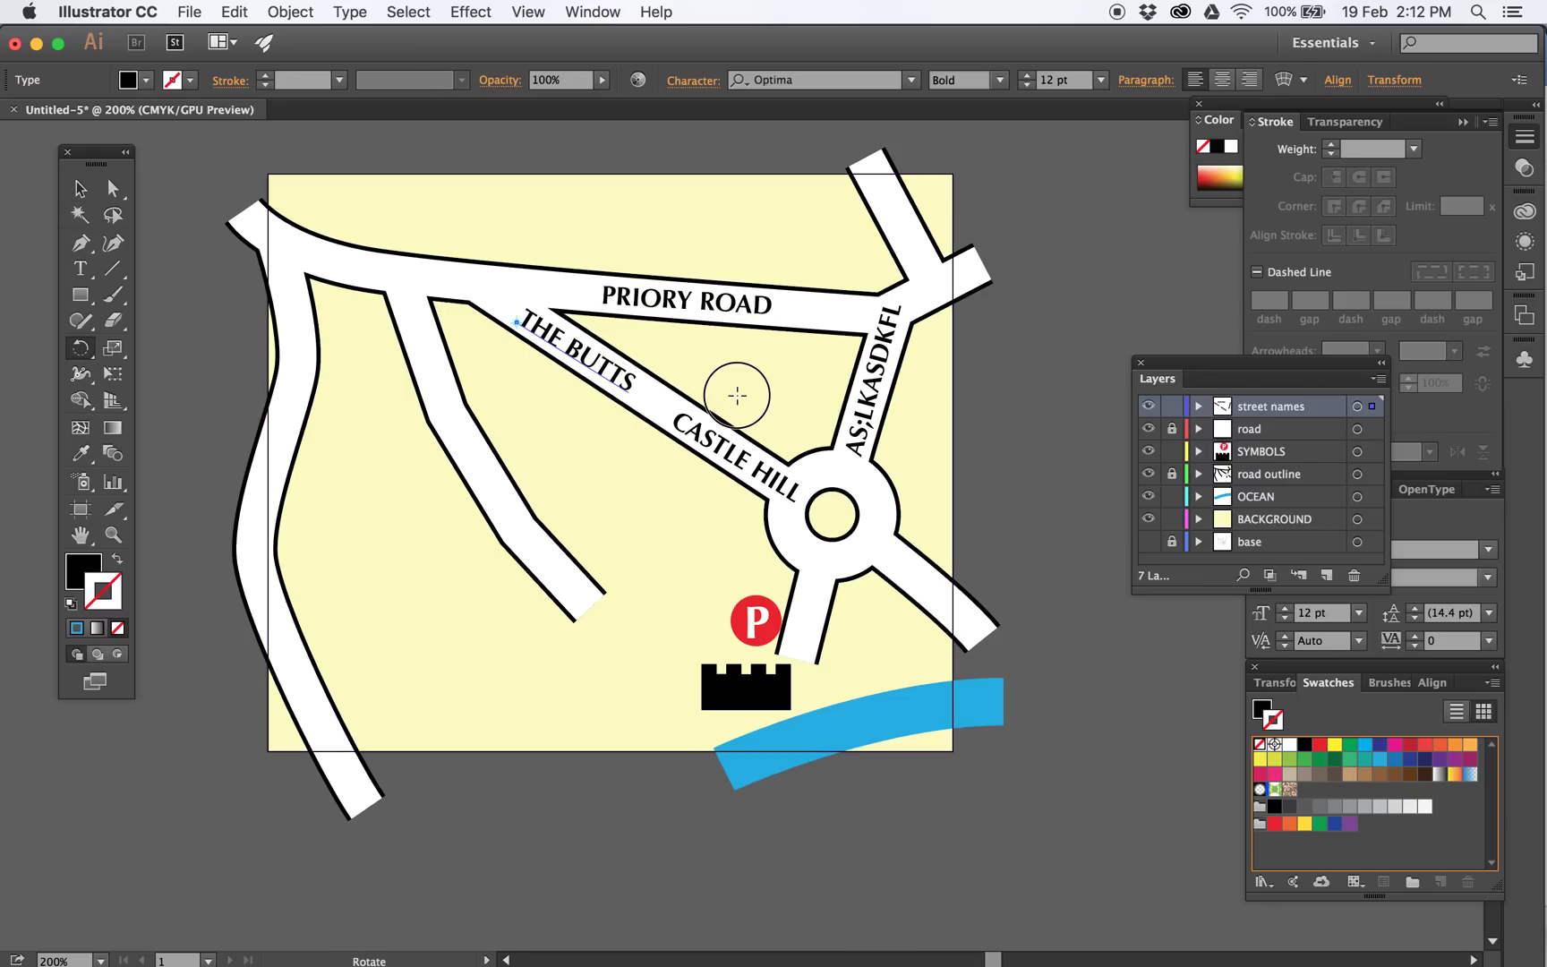
click(80, 189)
click(622, 215)
click(1000, 459)
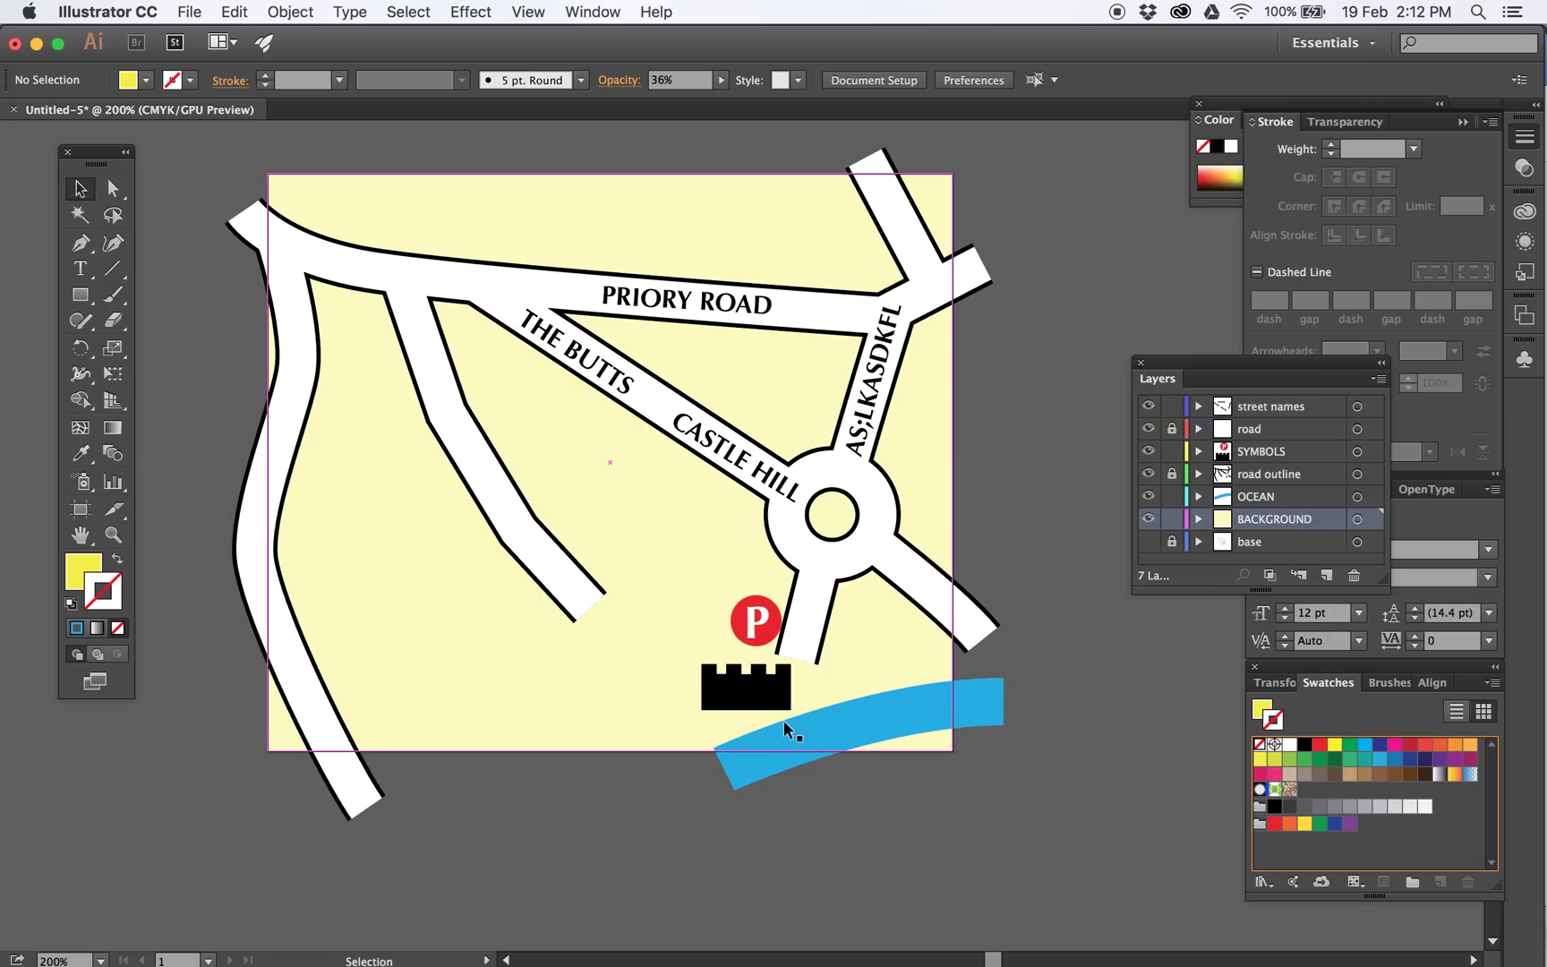
Select the blue river path on the OCEAN layer
click(761, 690)
click(826, 722)
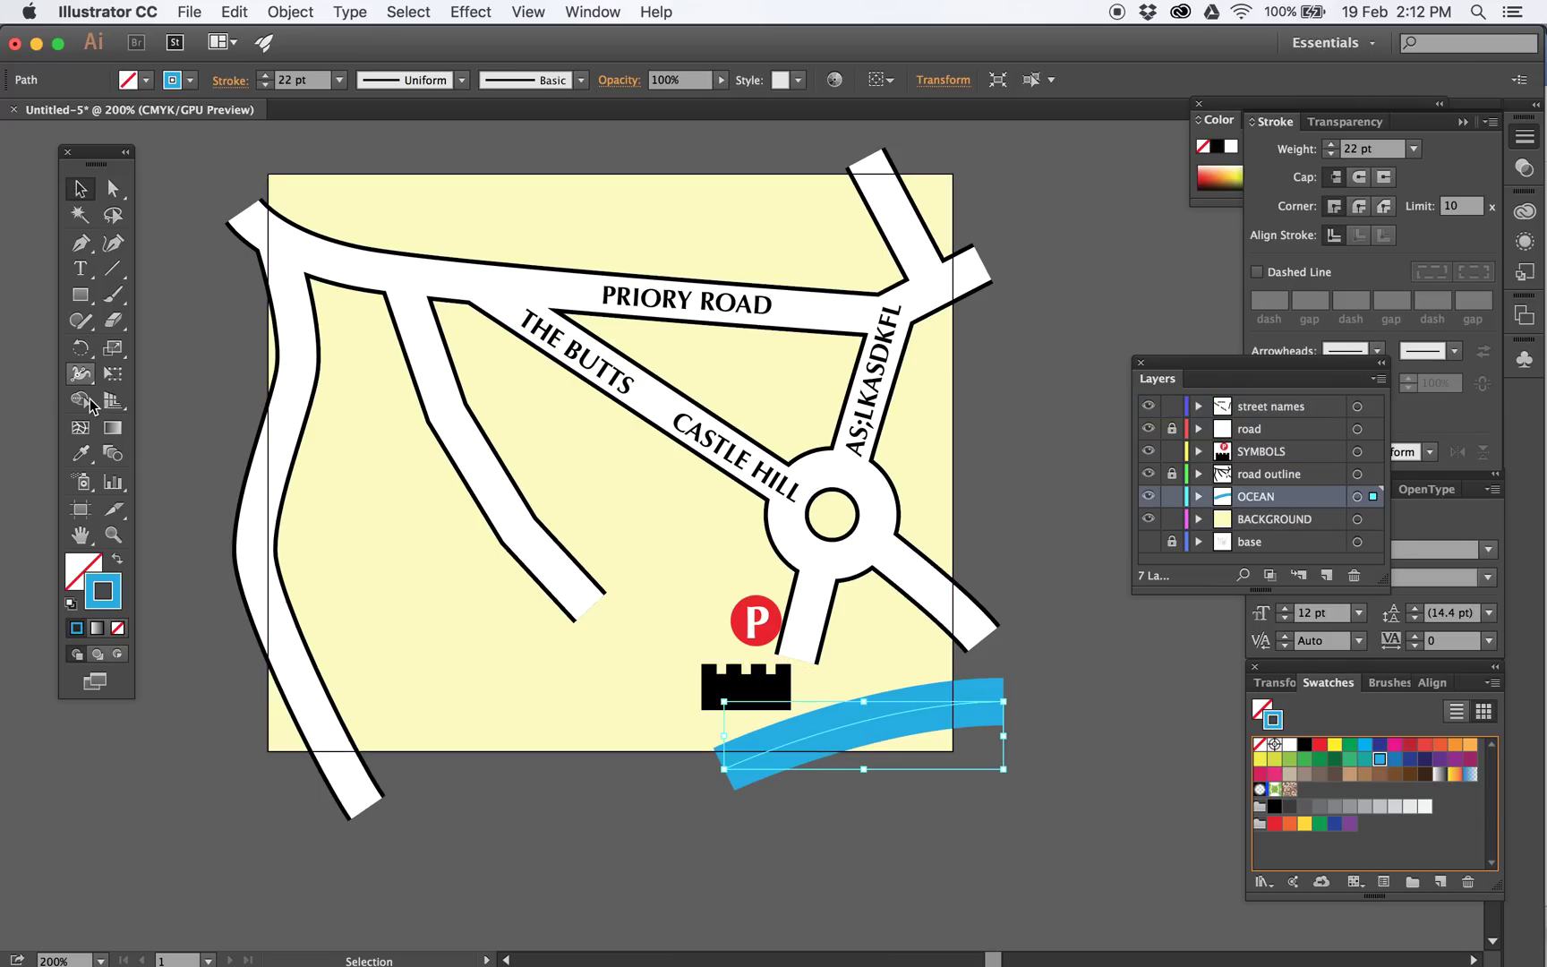